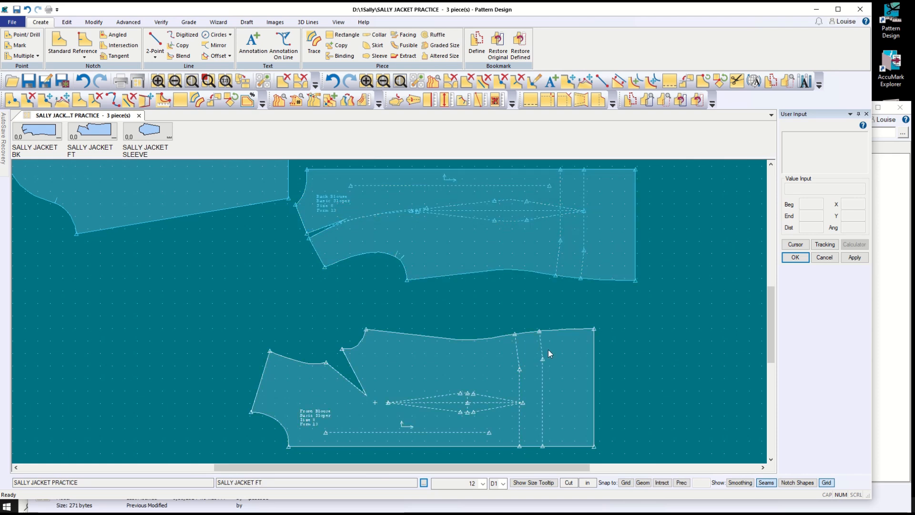
- Move the front piece so it sits directly beneath the back piece, with their hems roughly lined up
click(539, 396)
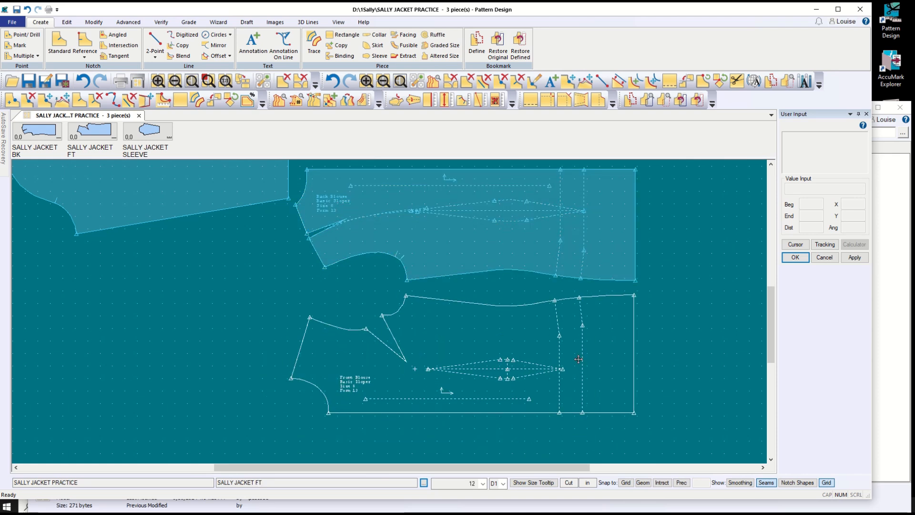
click(581, 361)
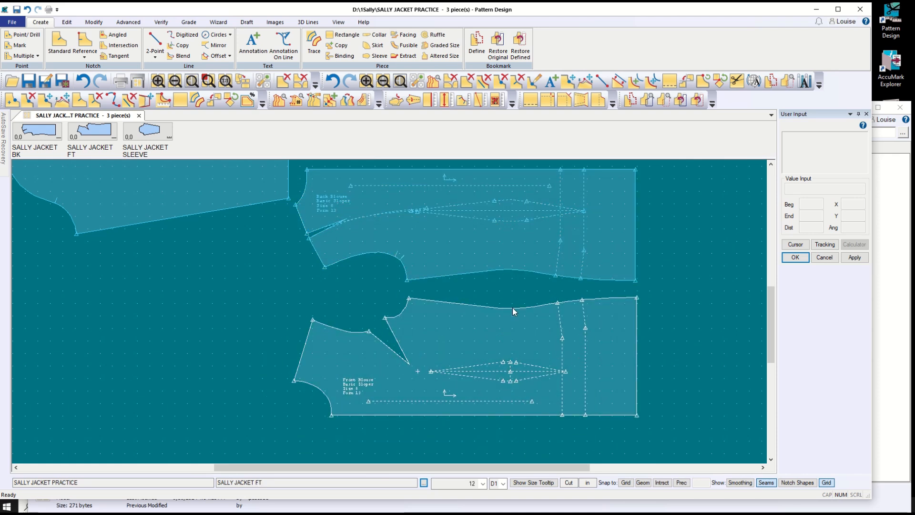
click(441, 175)
click(437, 412)
click(325, 207)
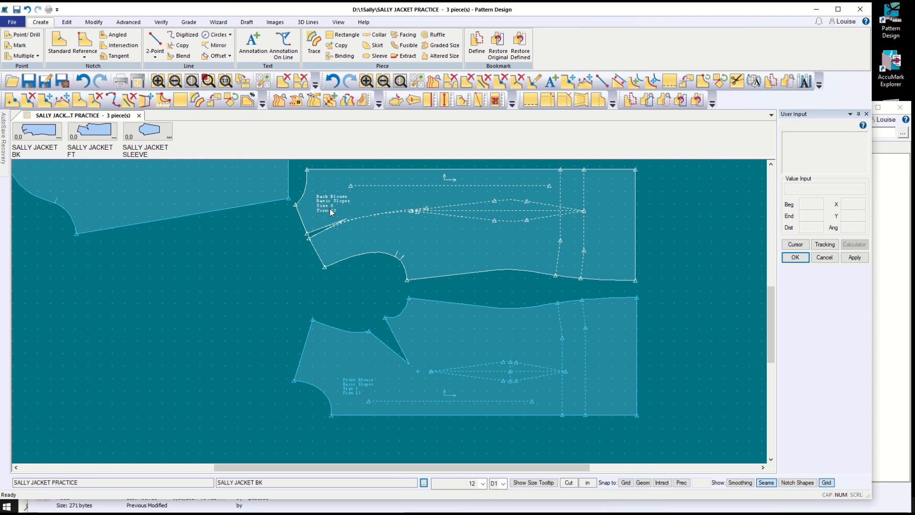
- Edit the back piece's annotation so its first line reads "Back Jacket"
click(67, 22)
click(44, 53)
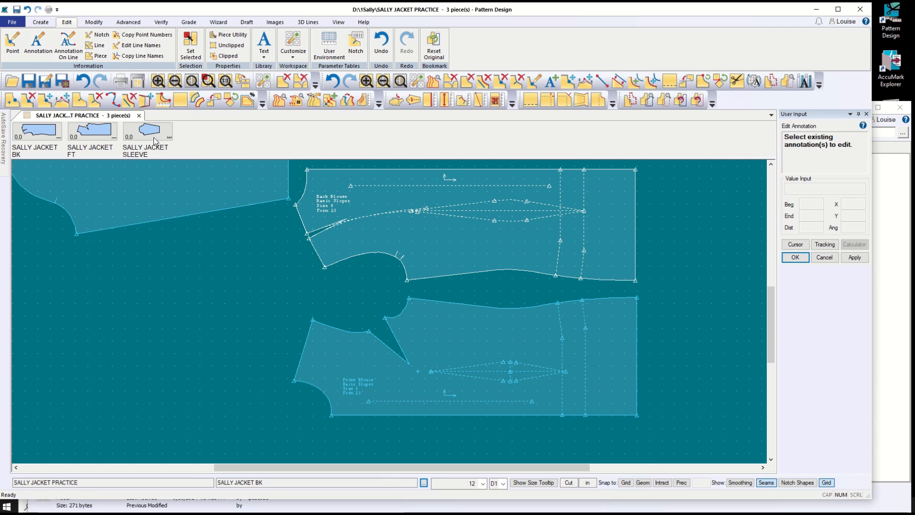
click(329, 203)
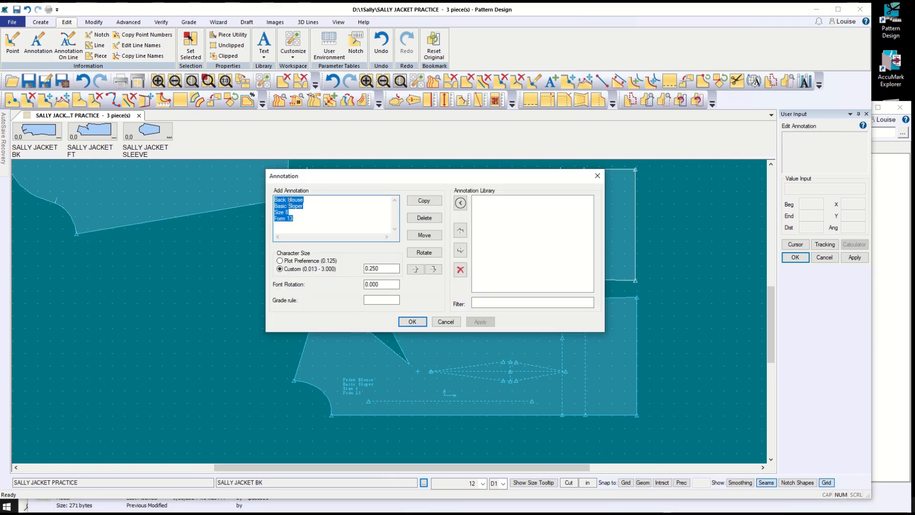
drag(288, 200, 305, 199)
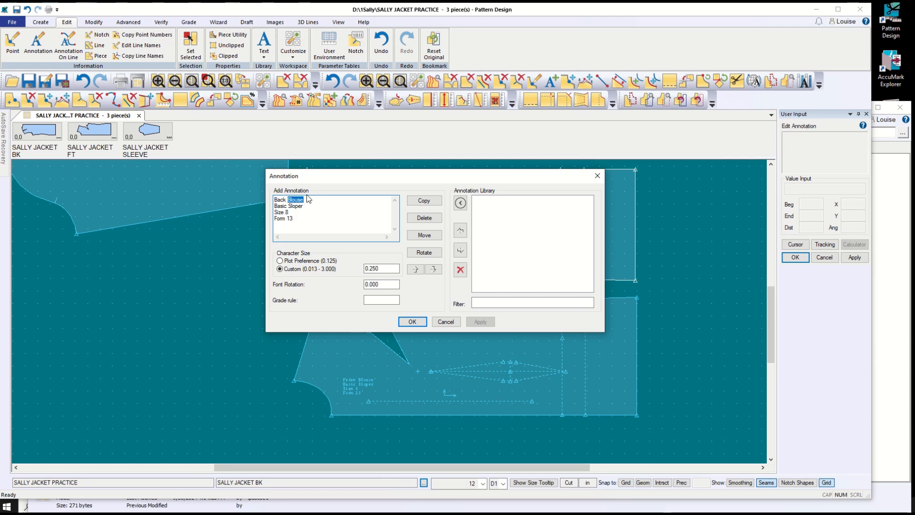
text(Jacket)
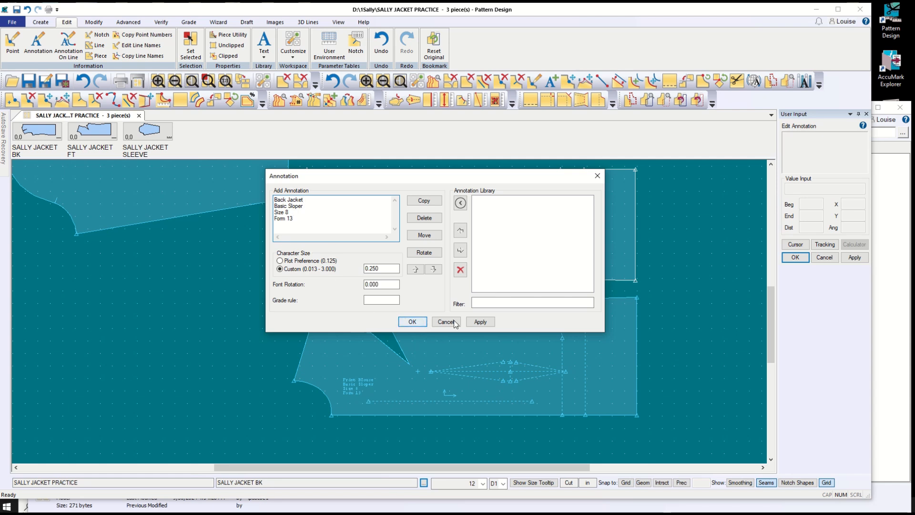
click(481, 322)
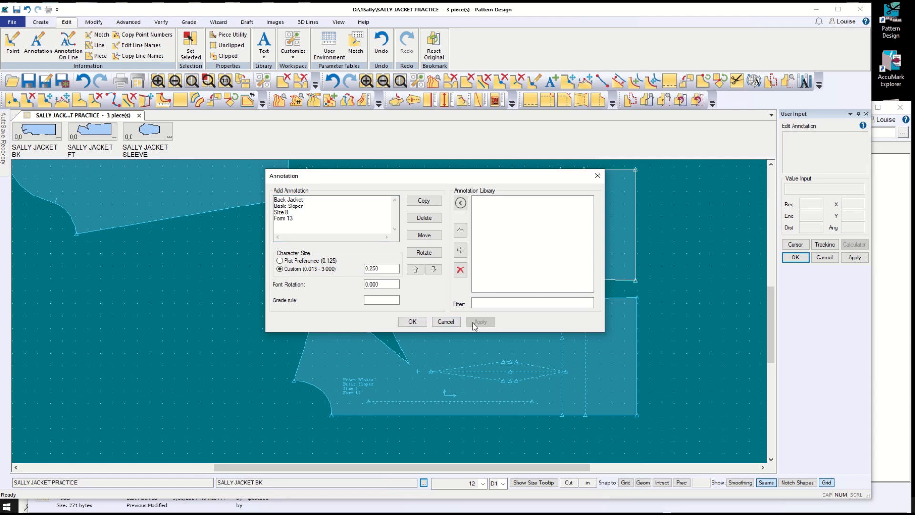
click(412, 321)
- Edit the front piece's annotation so its first line reads "Front Jacket", and end annotation editing
click(358, 386)
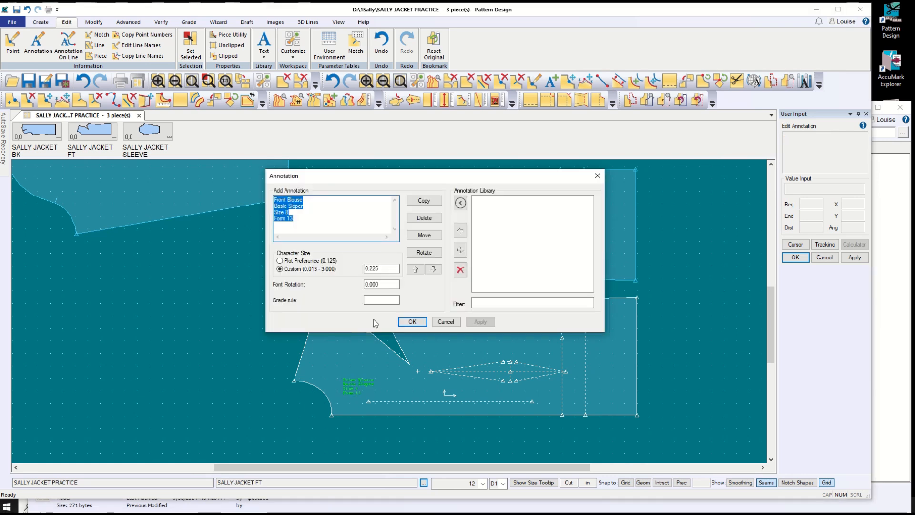
double_click(311, 201)
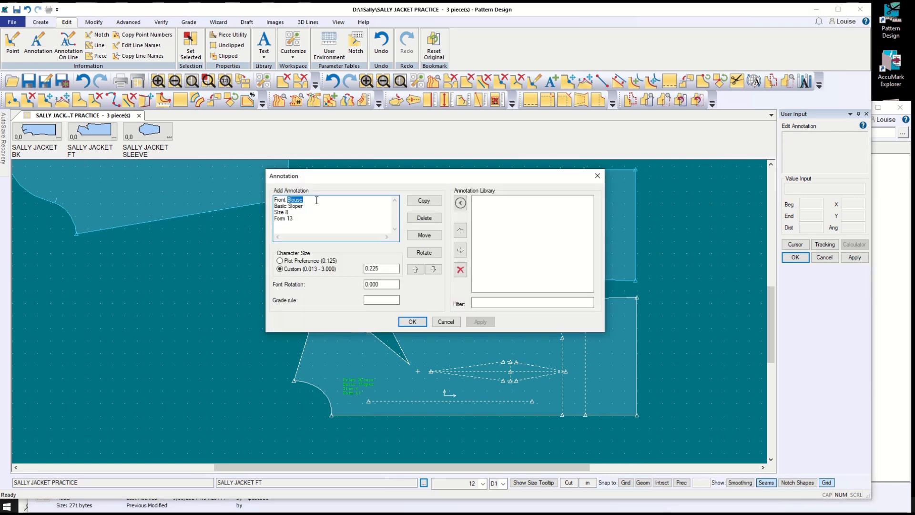
text(Jacket)
click(412, 321)
mouse_move(169, 199)
mouse_down()
mouse_move(793, 339)
mouse_move(772, 343)
mouse_move(773, 321)
mouse_up()
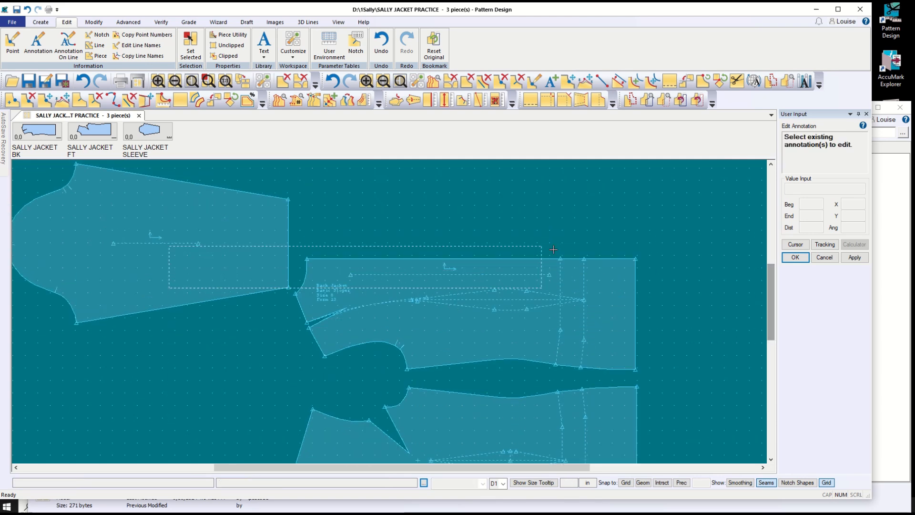
click(823, 264)
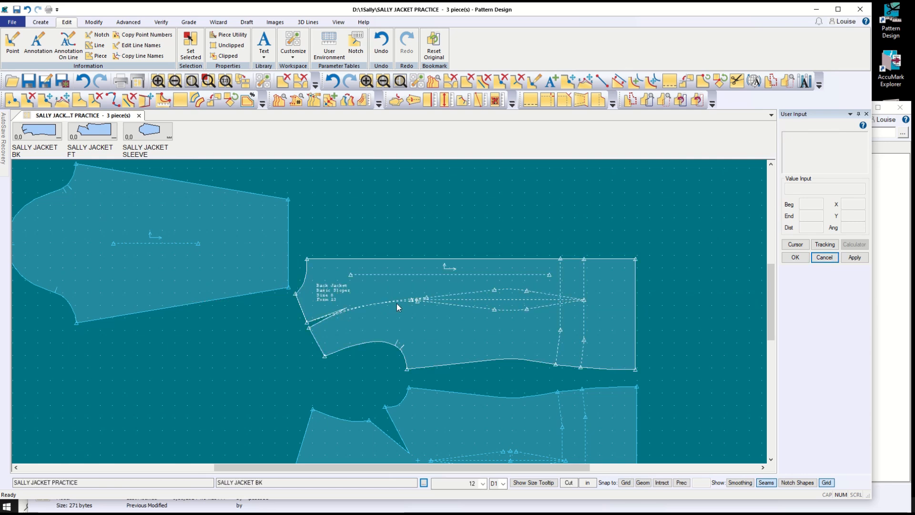
- Copy the back piece's annotation onto the sleeve piece, placing it below the grain line
click(38, 43)
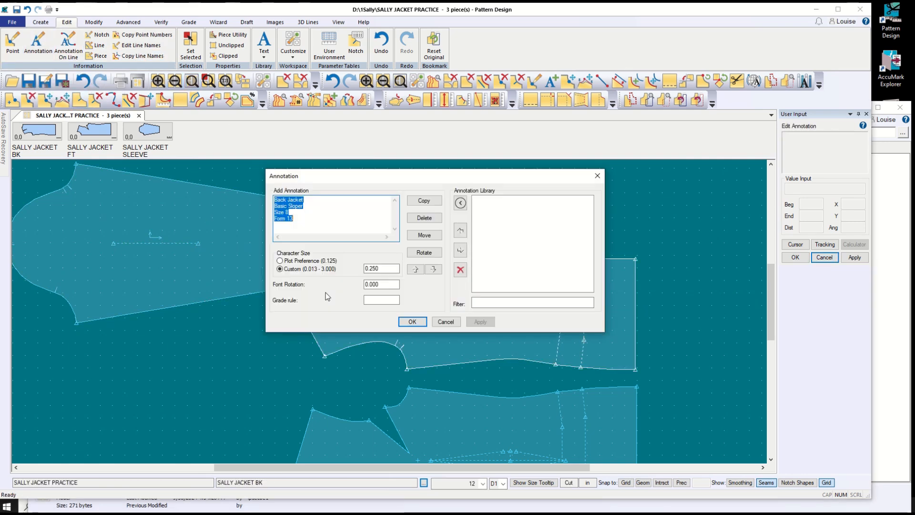
click(325, 291)
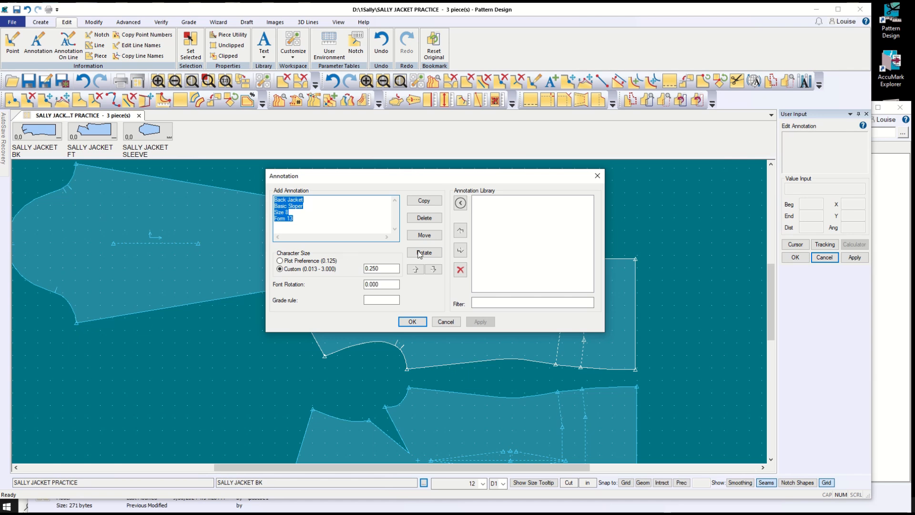
click(424, 200)
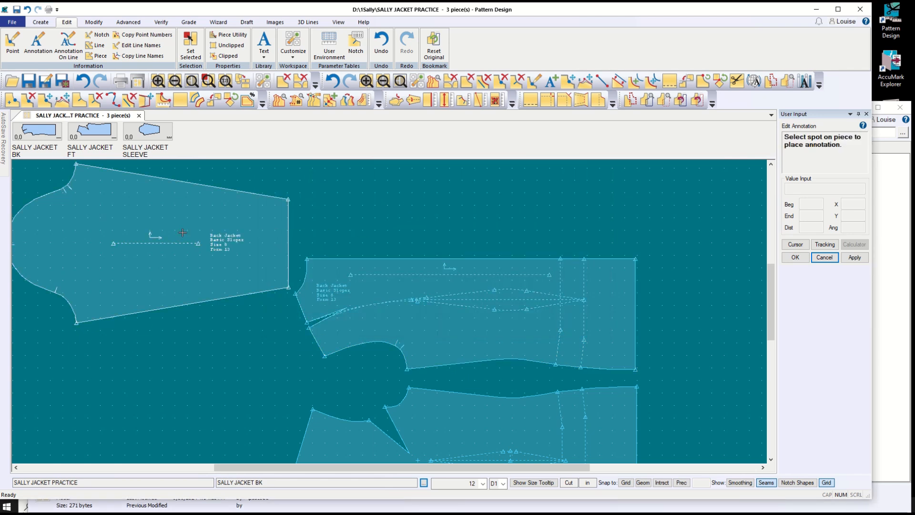
click(84, 267)
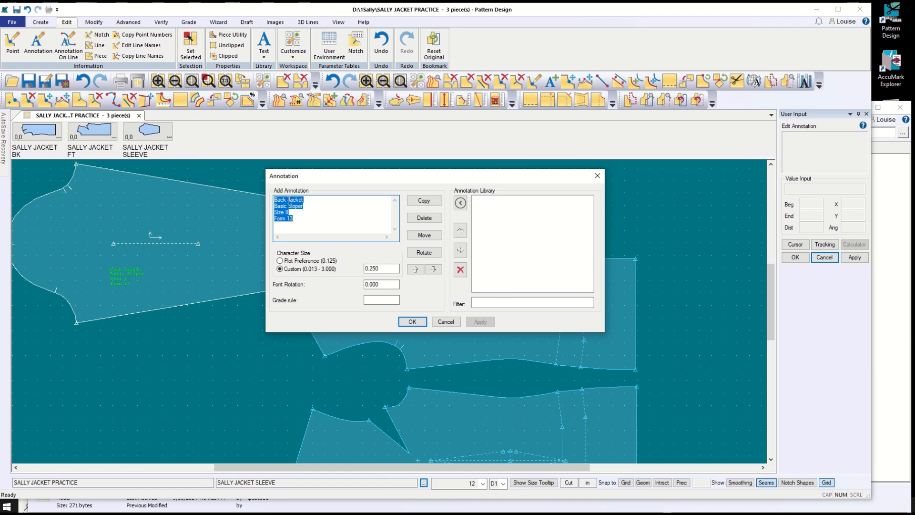
- Change the first line of the sleeve's copied annotation to "Jacket Sleeve" and finish editing annotations
drag(287, 200, 274, 199)
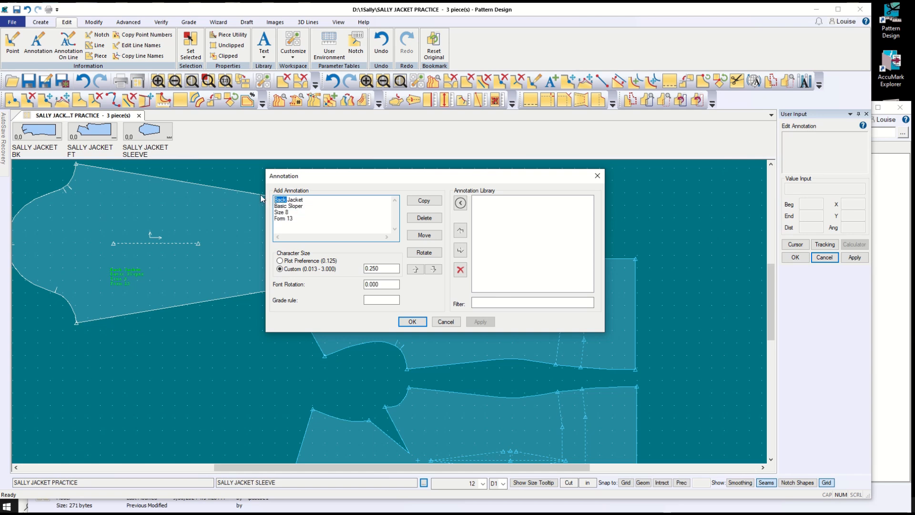
key(Delete)
key(Delete)
click(480, 322)
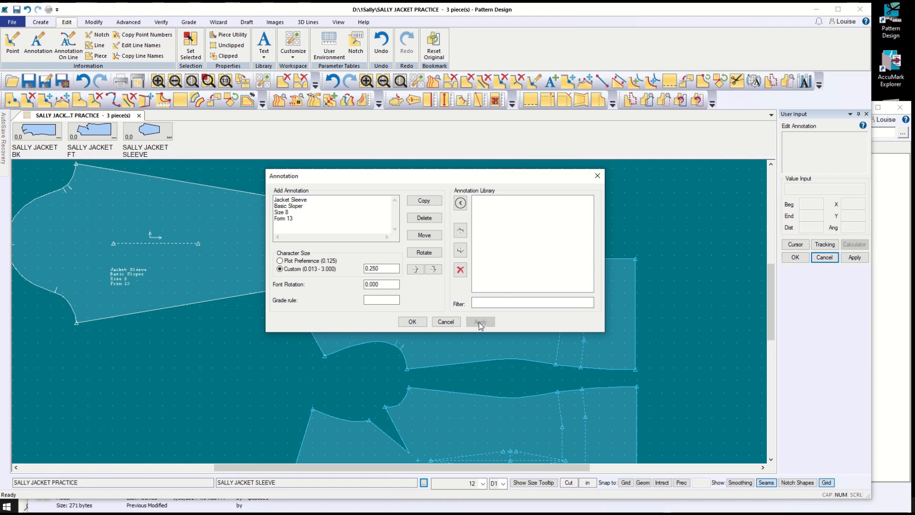
click(413, 323)
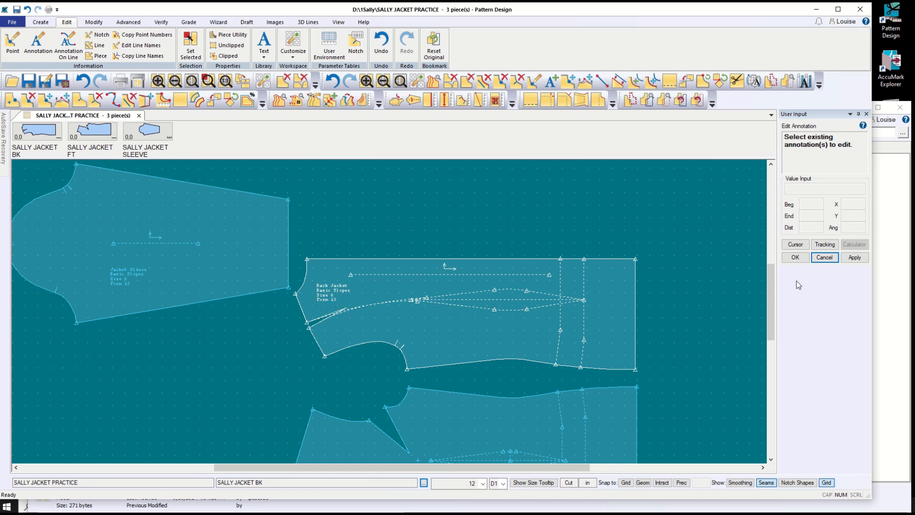
click(795, 258)
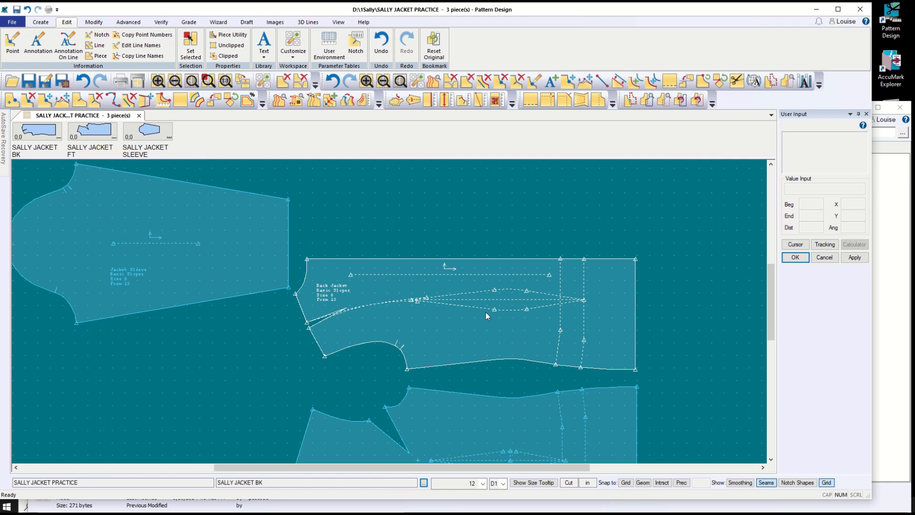
click(824, 257)
- Rearrange the pieces by moving the back and front up together and shifting the sleeve away from them
drag(519, 308, 541, 236)
drag(518, 421, 542, 336)
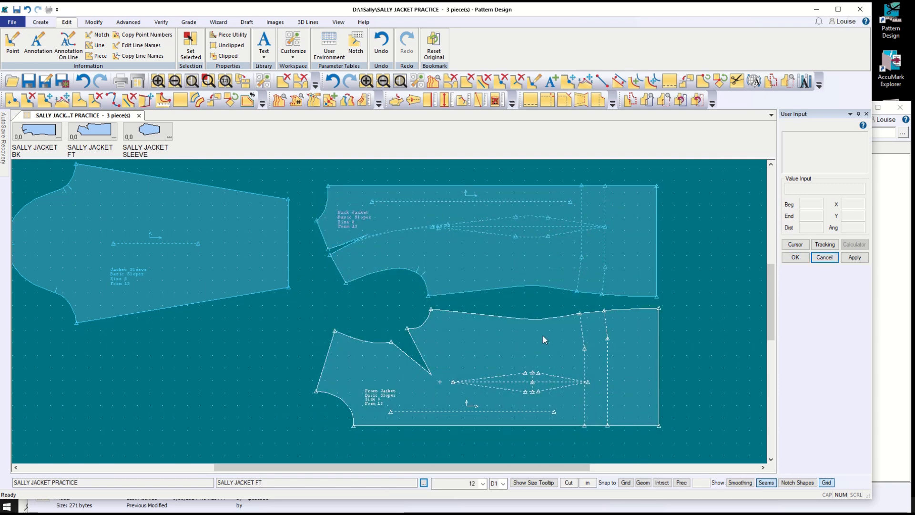
drag(273, 267, 100, 305)
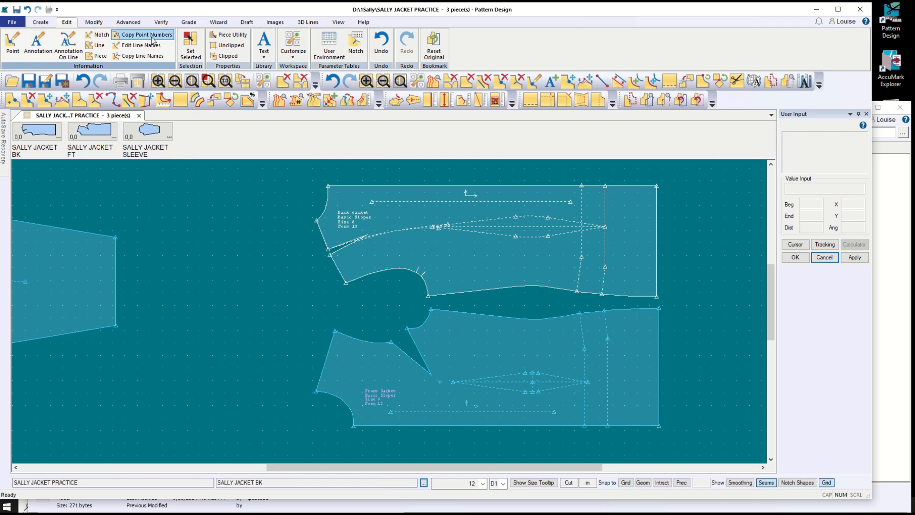
- Start Parallel fullness and create a horizontal slash line across the back piece from the shoulder to the hem
click(133, 25)
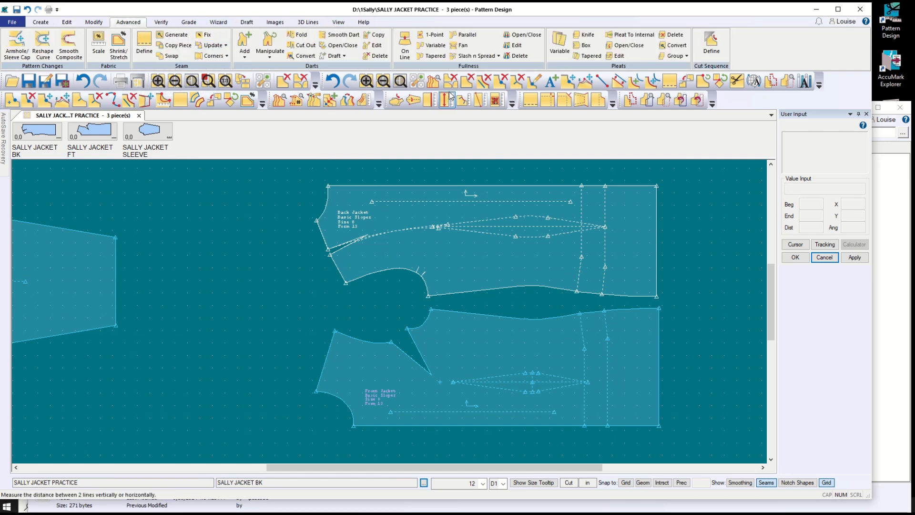
click(462, 39)
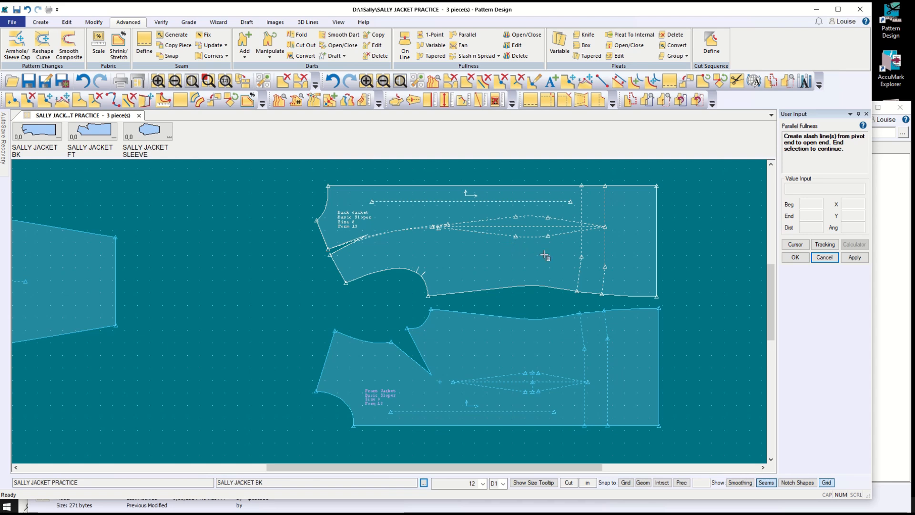
click(335, 258)
click(332, 258)
click(657, 260)
click(794, 258)
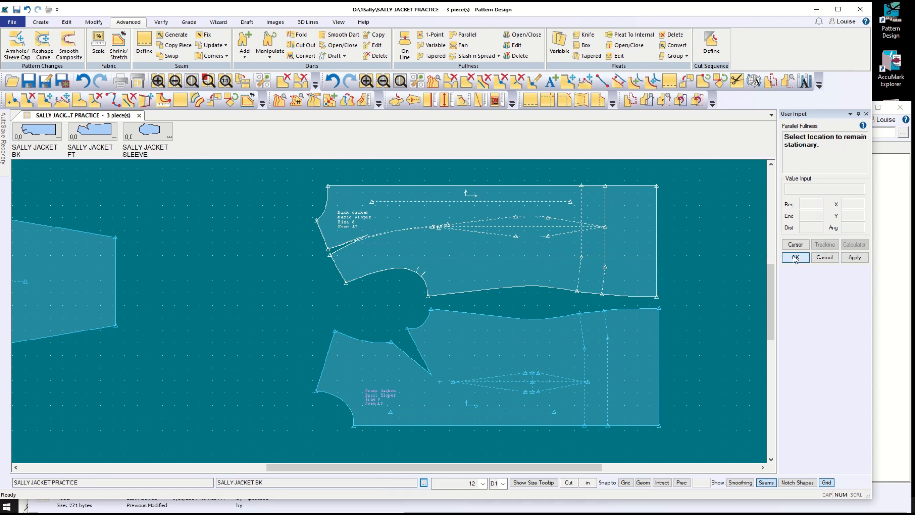
- Keep the centre back edge stationary and spread the back piece along the slash line by an exact entered distance
click(506, 186)
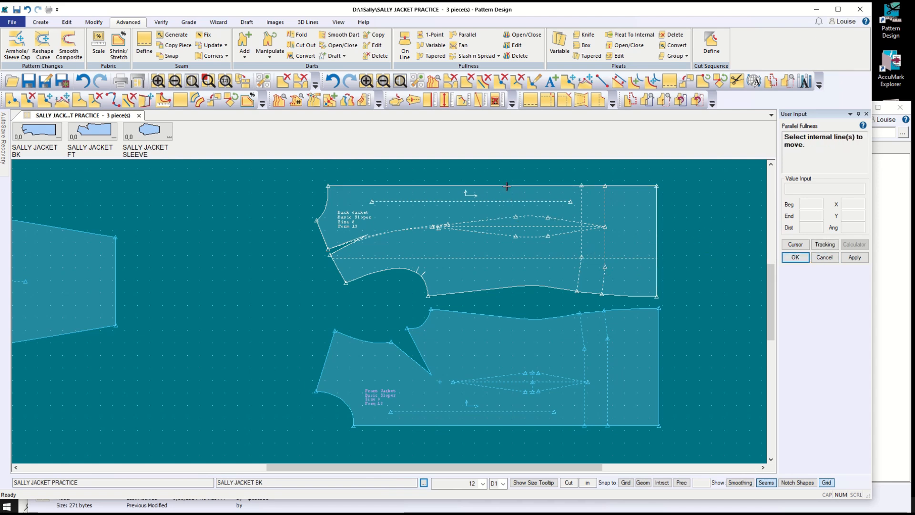
click(510, 287)
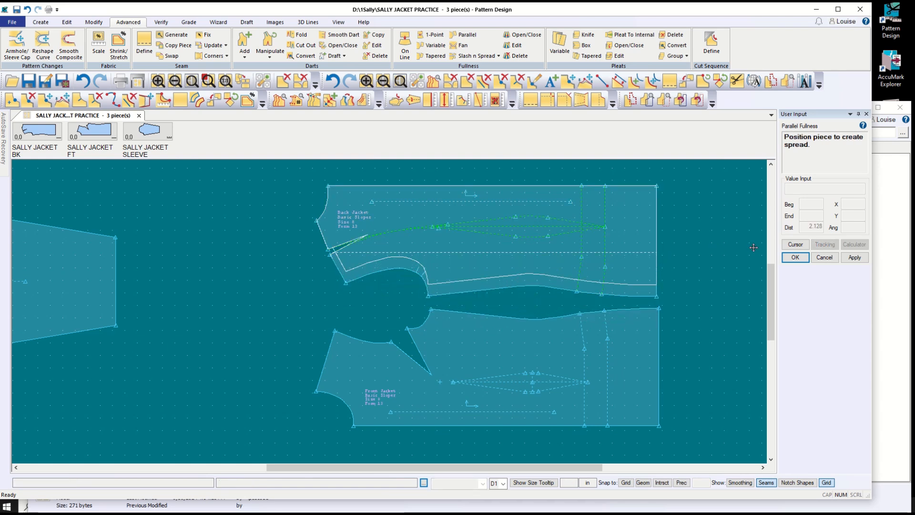
click(795, 244)
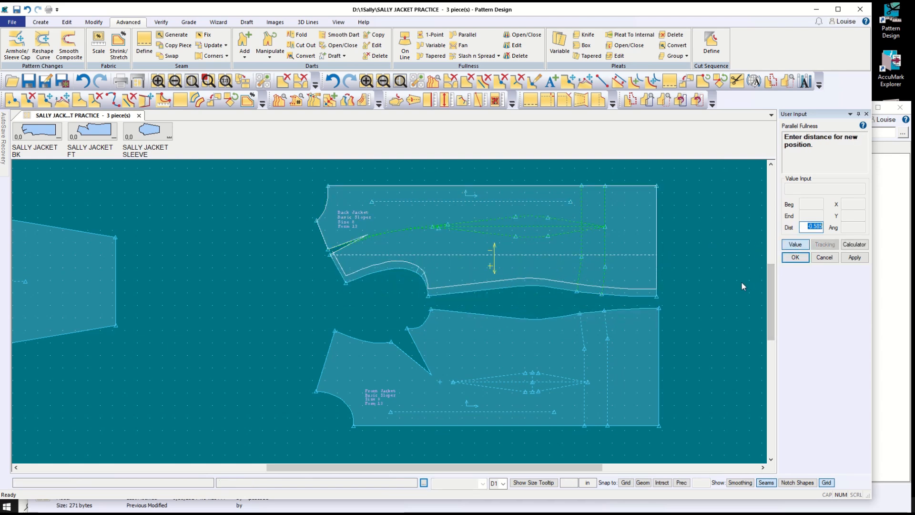
key(BackSpace)
click(799, 258)
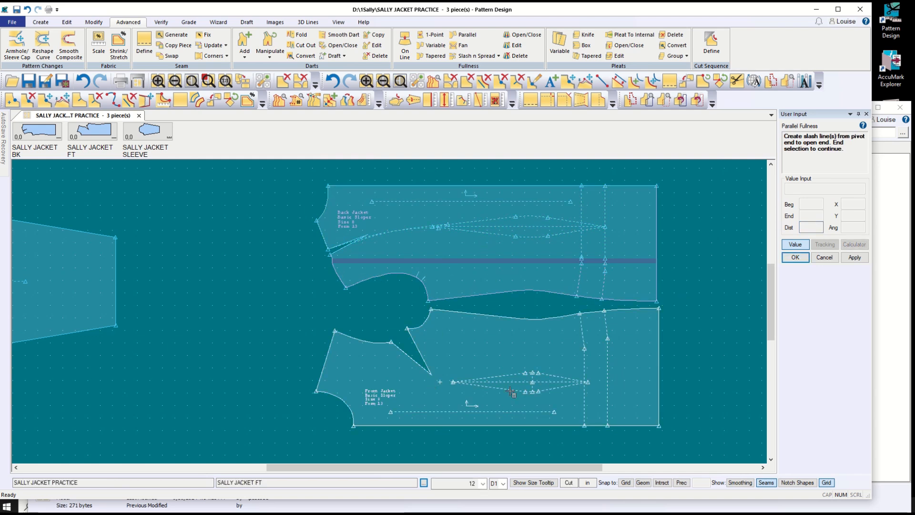
click(824, 257)
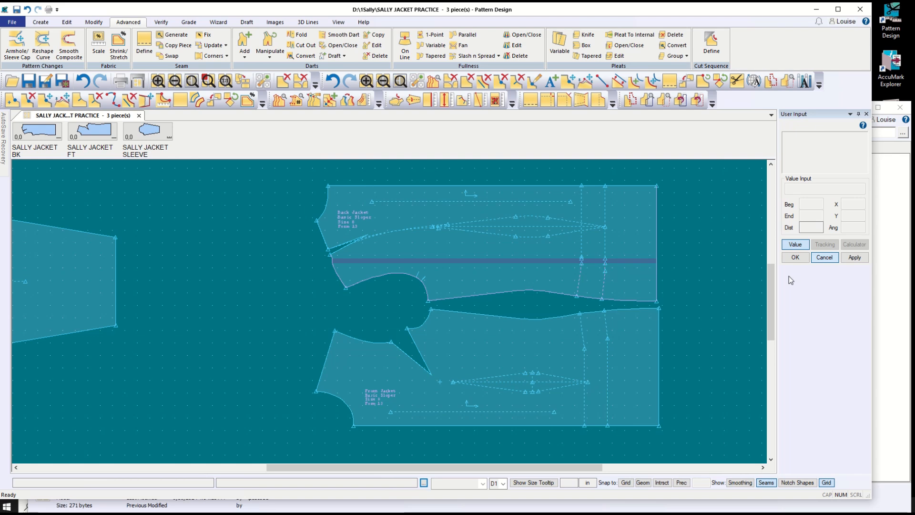
- Move the front piece clear of the back and create a Parallel fullness slash line across it from shoulder to hem
drag(533, 387, 532, 410)
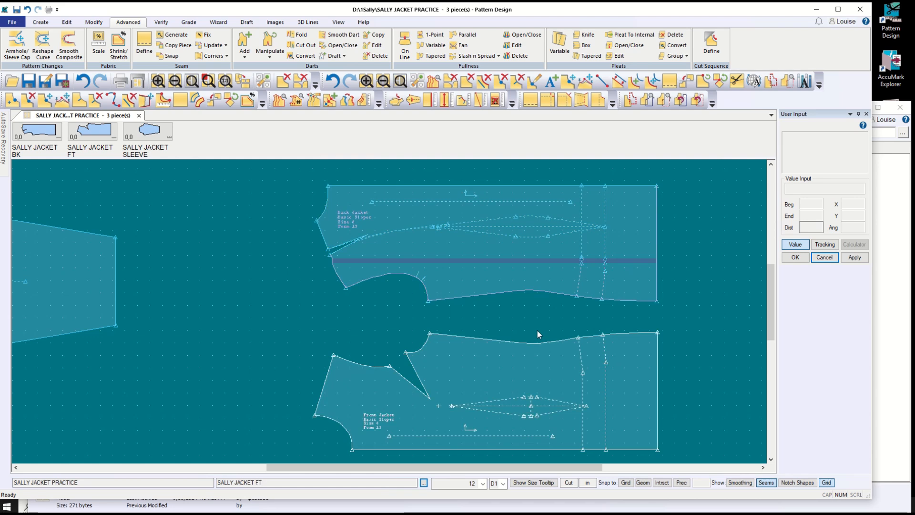
click(465, 34)
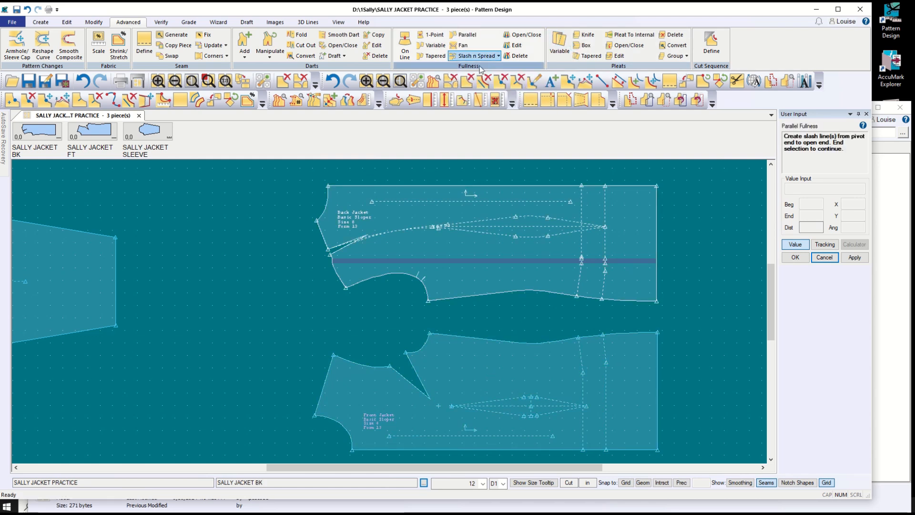
click(325, 382)
click(654, 381)
click(804, 258)
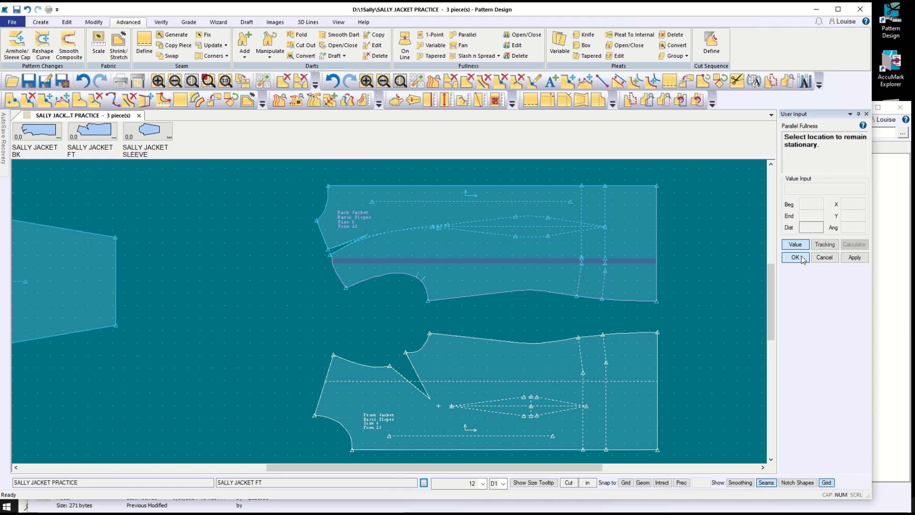
- Keep the centre front edge stationary and spread the front piece along its slash line by .375 in
click(520, 451)
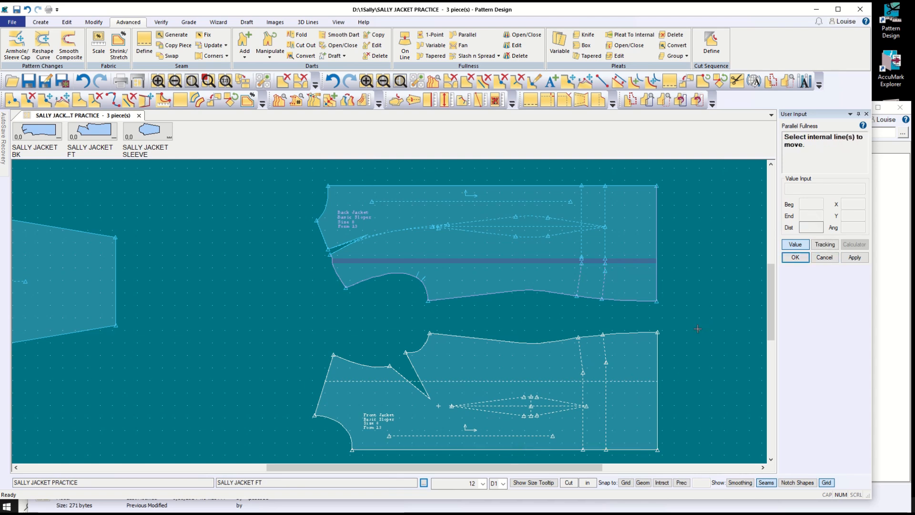
click(800, 259)
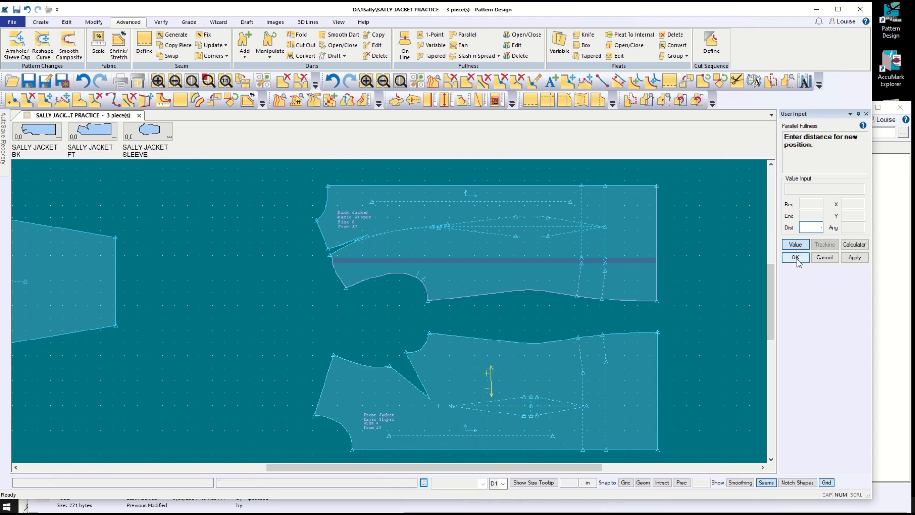
text(.375)
click(796, 259)
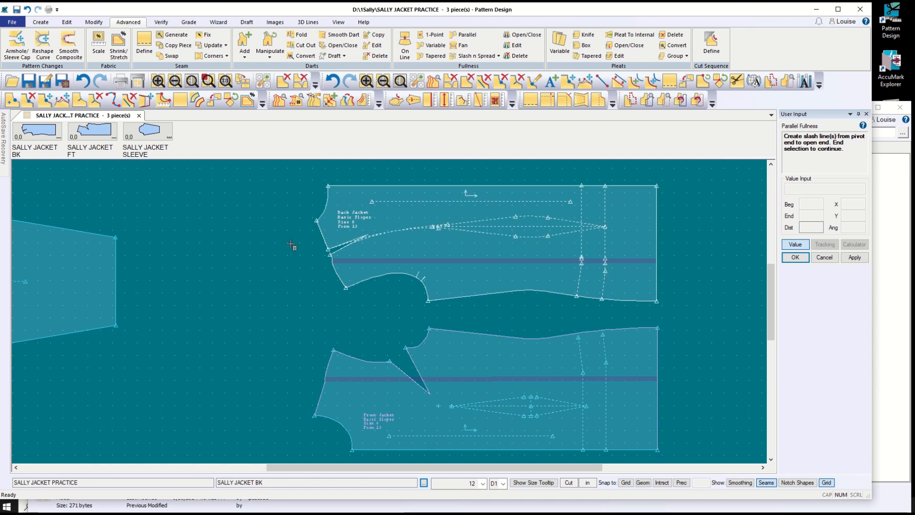
- Draw a straight 2-point line across the front shoulder from the neck point to the armhole point
click(41, 22)
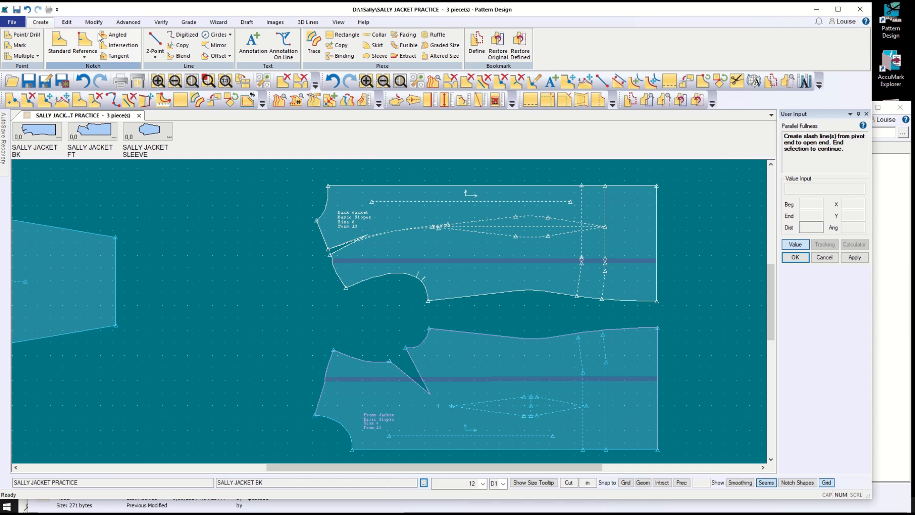
click(155, 42)
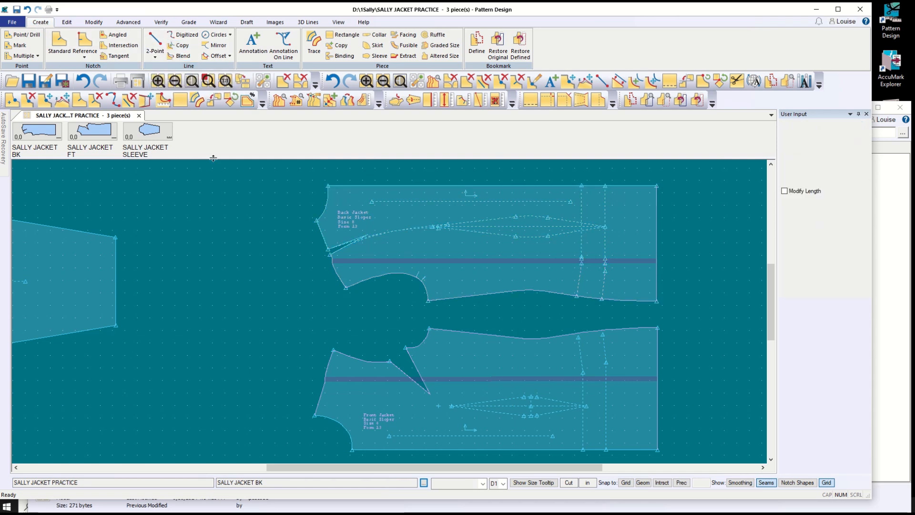
click(315, 415)
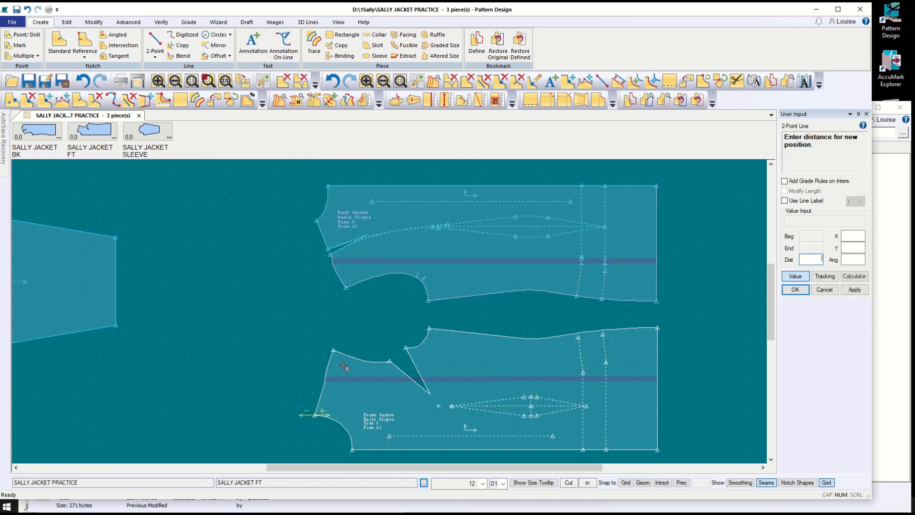
click(802, 274)
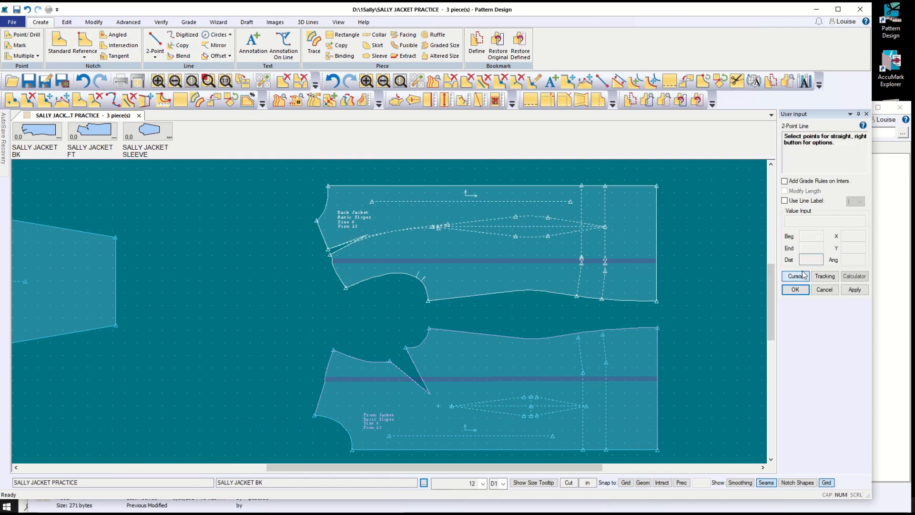
click(334, 351)
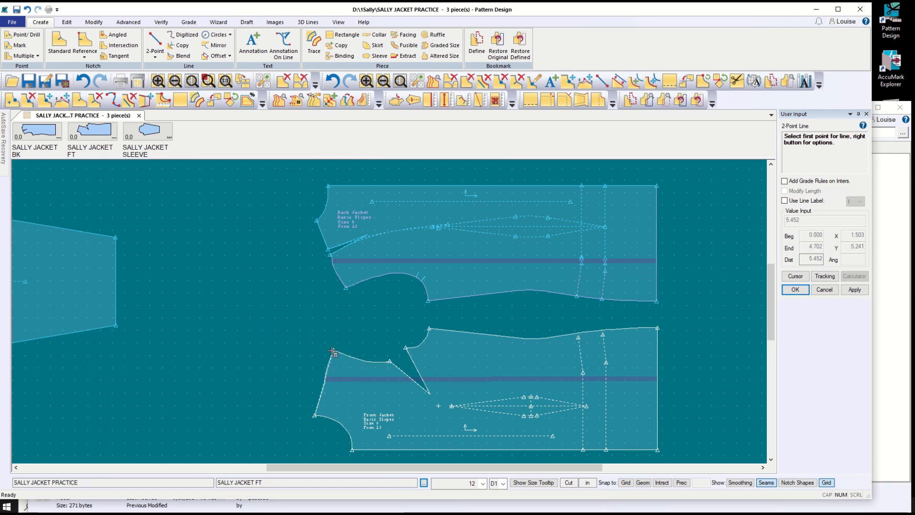
scroll(333, 378, down, 1)
scroll(334, 379, up, 3)
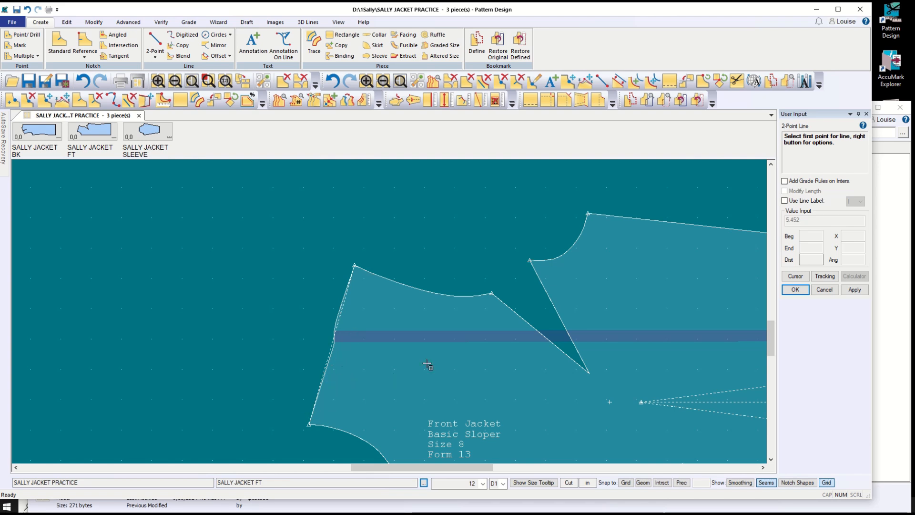
scroll(433, 371, up, 1)
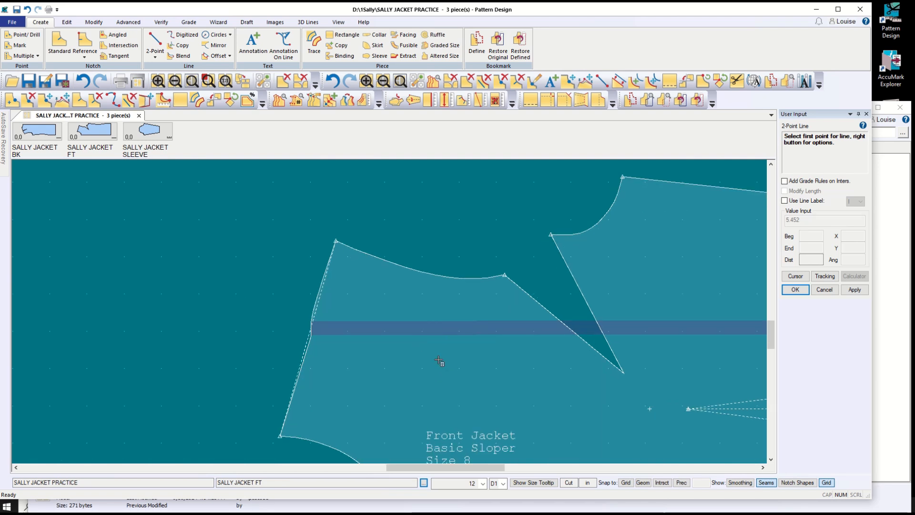
scroll(430, 360, down, 3)
scroll(431, 362, down, 3)
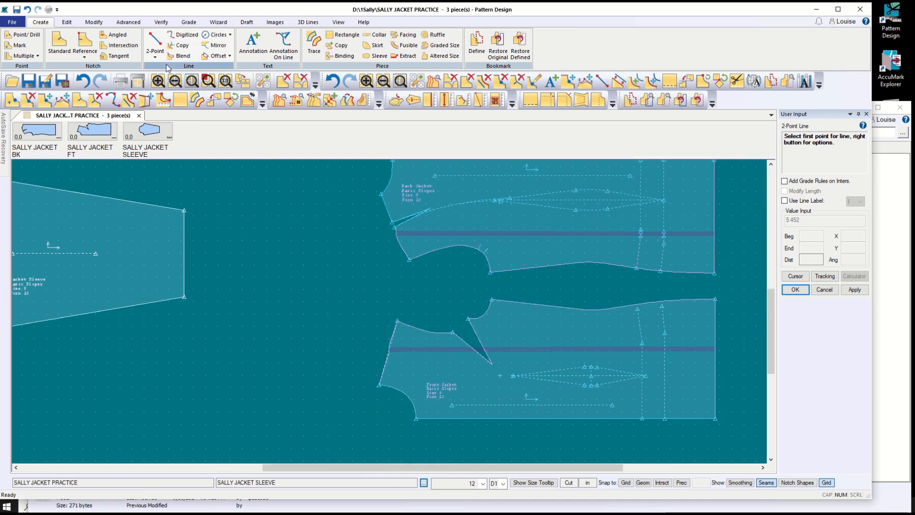
- Swap the front piece's stepped shoulder perimeter with the new straight shoulder line
click(92, 25)
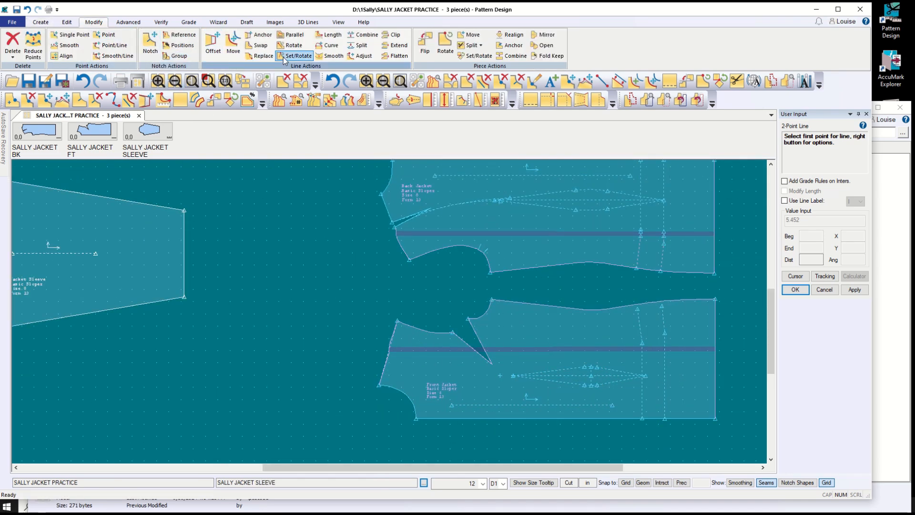
click(260, 44)
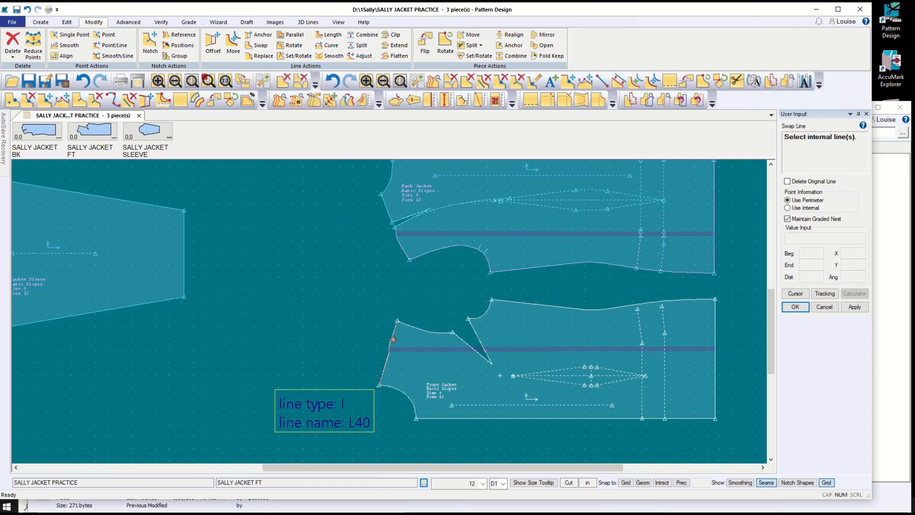
click(392, 340)
right_click(389, 340)
click(388, 344)
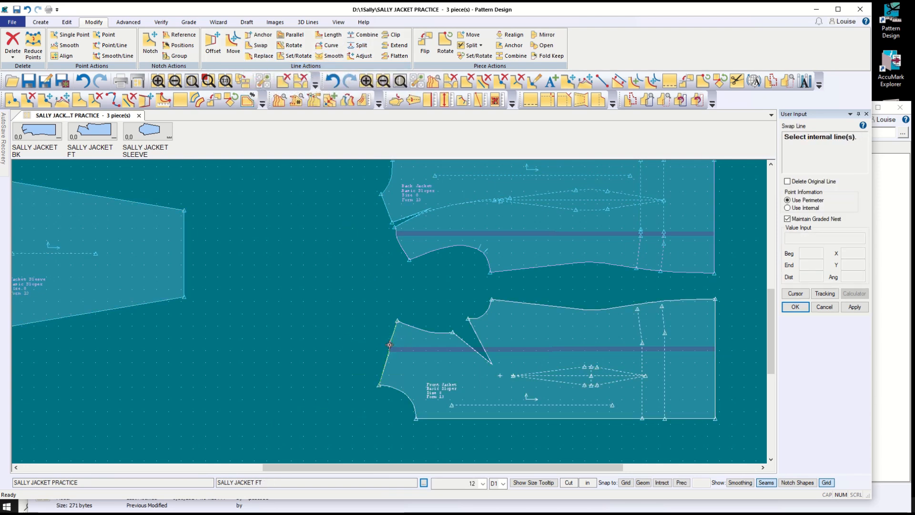
click(389, 345)
click(384, 342)
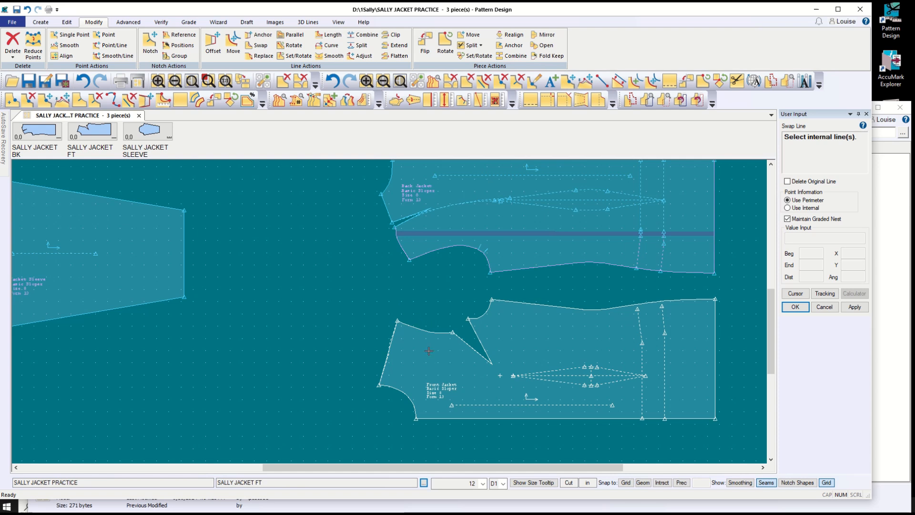
- Delete the leftover original shoulder line from the front piece
click(13, 56)
click(28, 88)
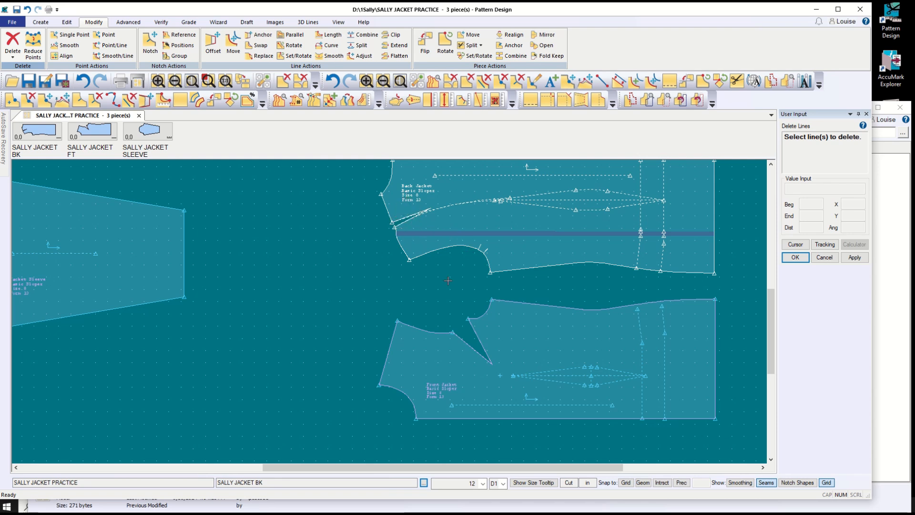
click(825, 260)
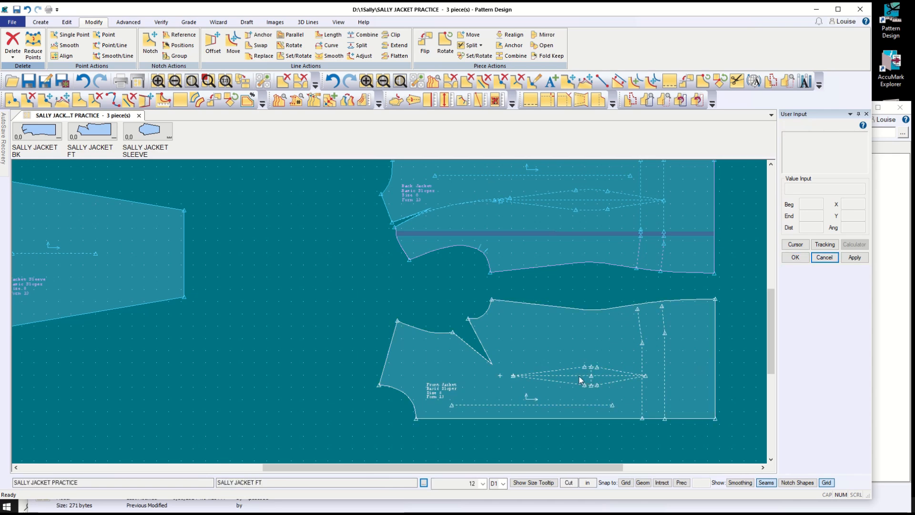
- Move the front and back pieces apart to leave more room between their side seams
drag(568, 357, 568, 382)
drag(545, 253, 512, 258)
drag(514, 346, 481, 341)
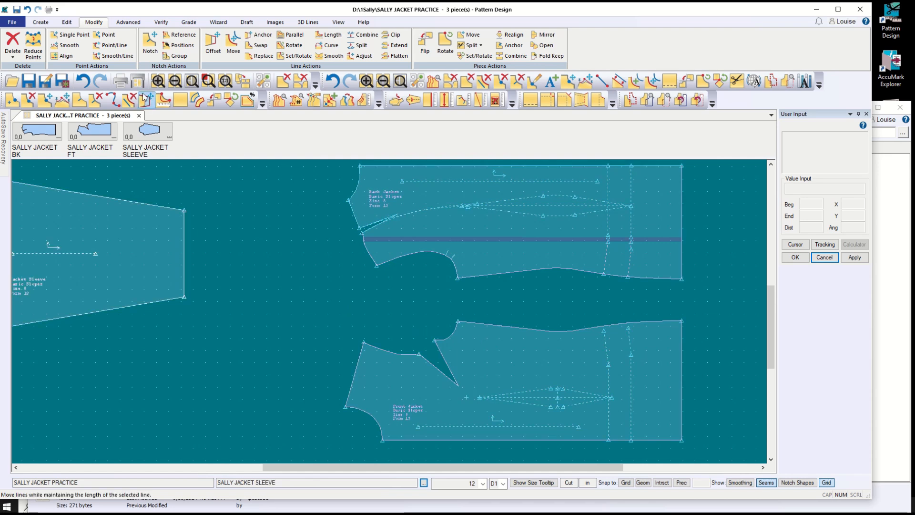
- Use Offset Even to add one line parallel to and outside each of the back and front side seams at an exact entered distance
click(40, 23)
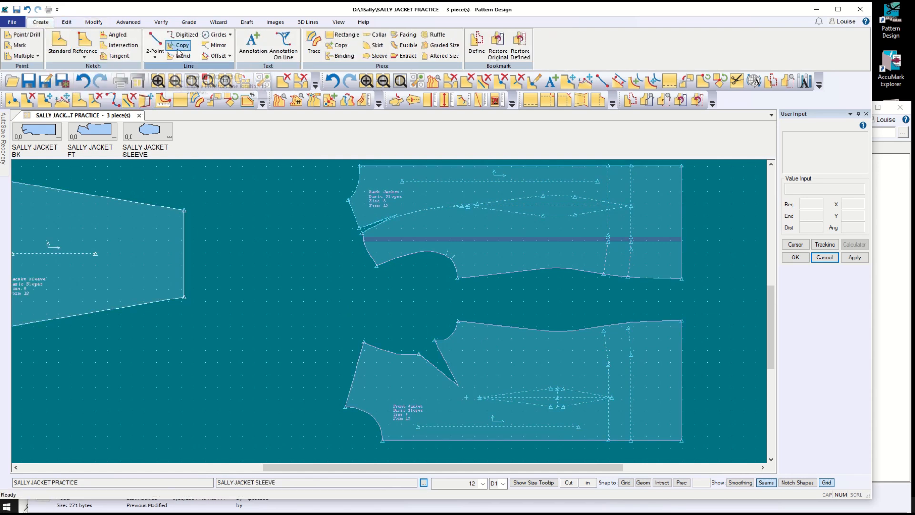
click(217, 55)
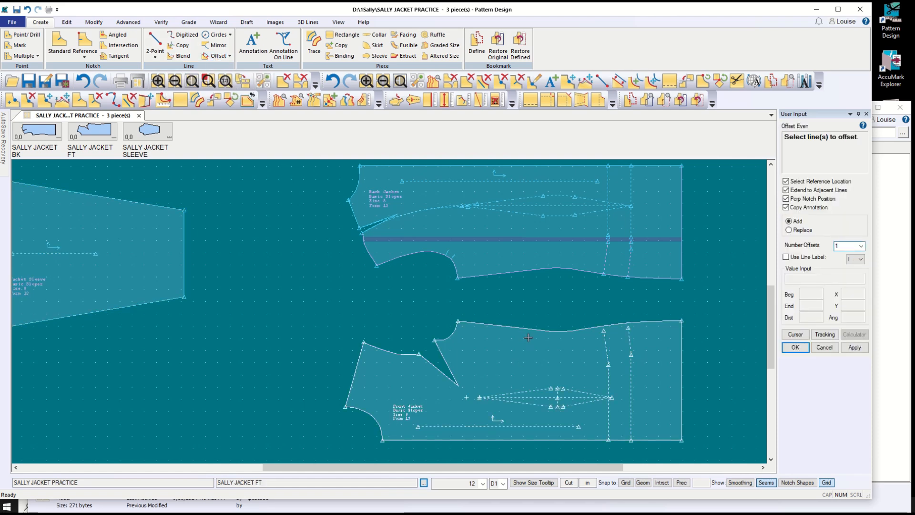
click(535, 274)
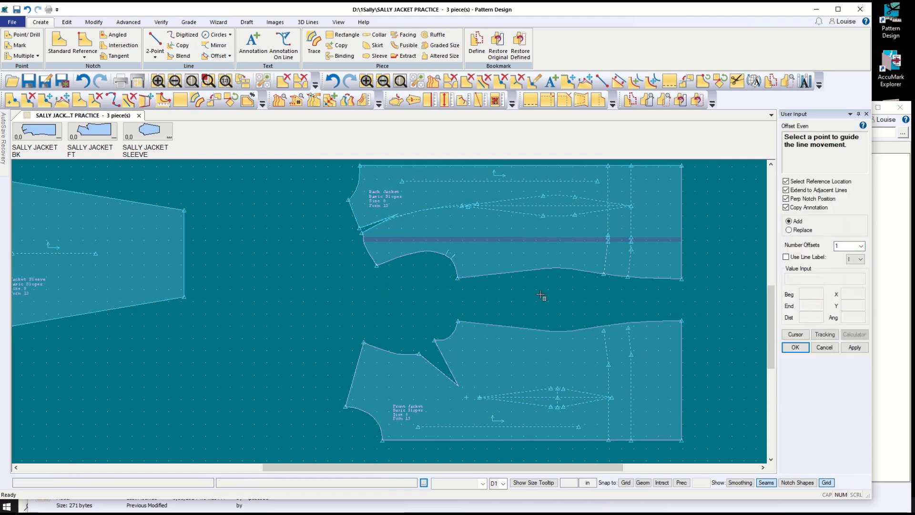
click(556, 275)
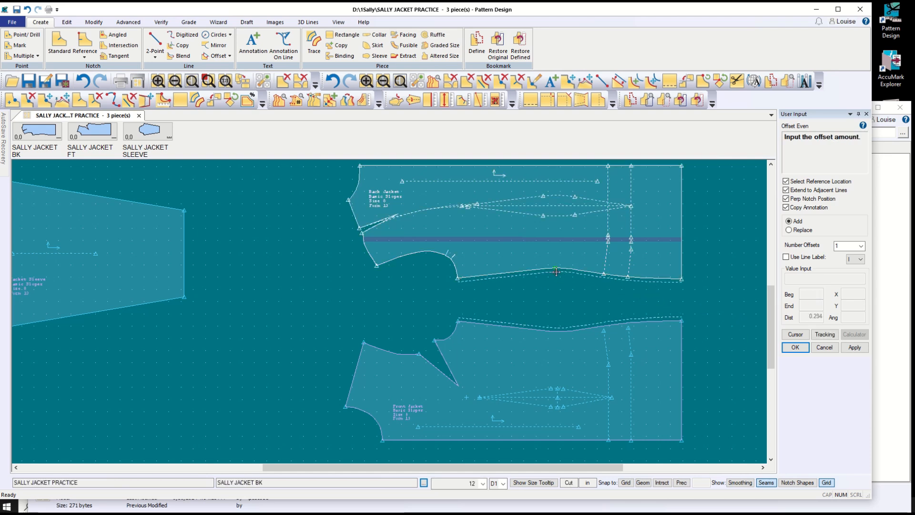
click(789, 336)
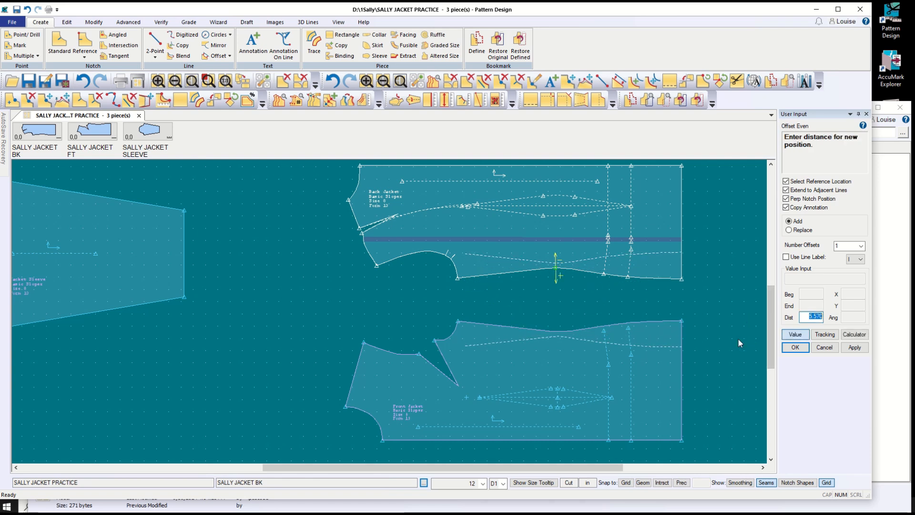
key(BackSpace)
click(796, 349)
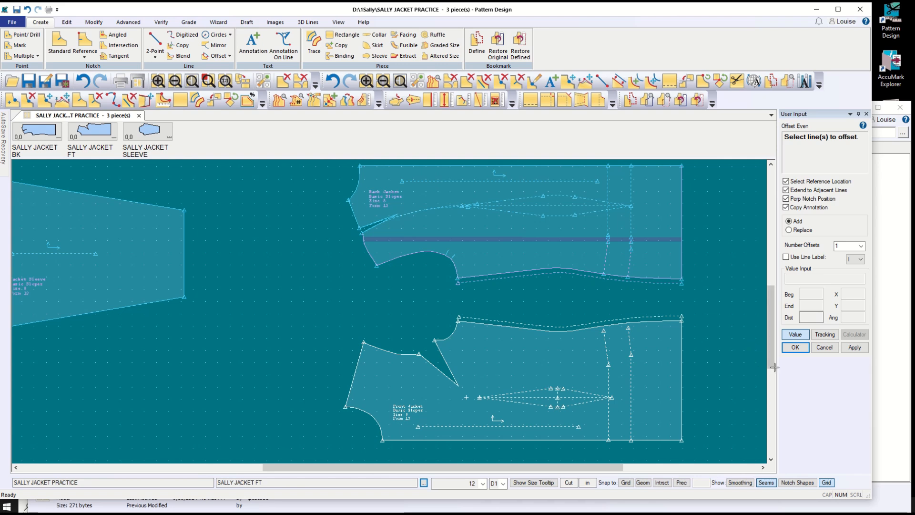
click(795, 347)
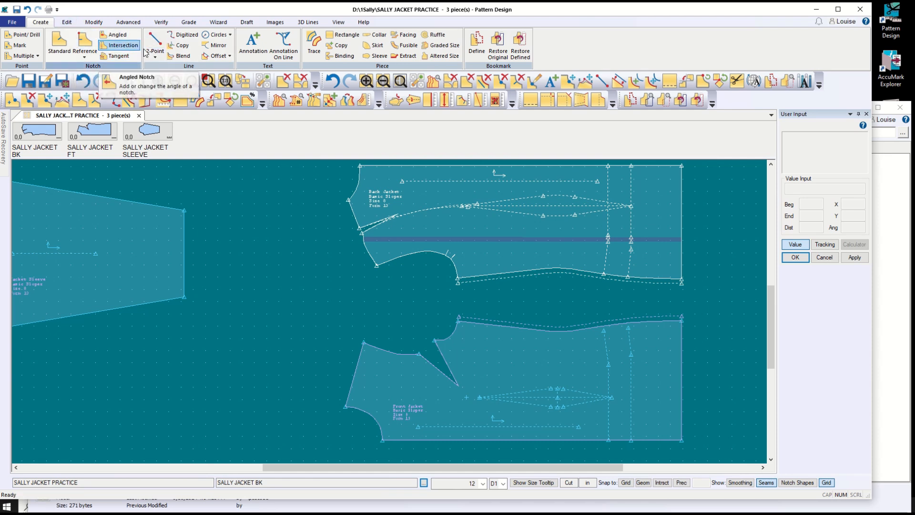
- Swap the back and front side seam perimeters with their outer offset lines
click(90, 22)
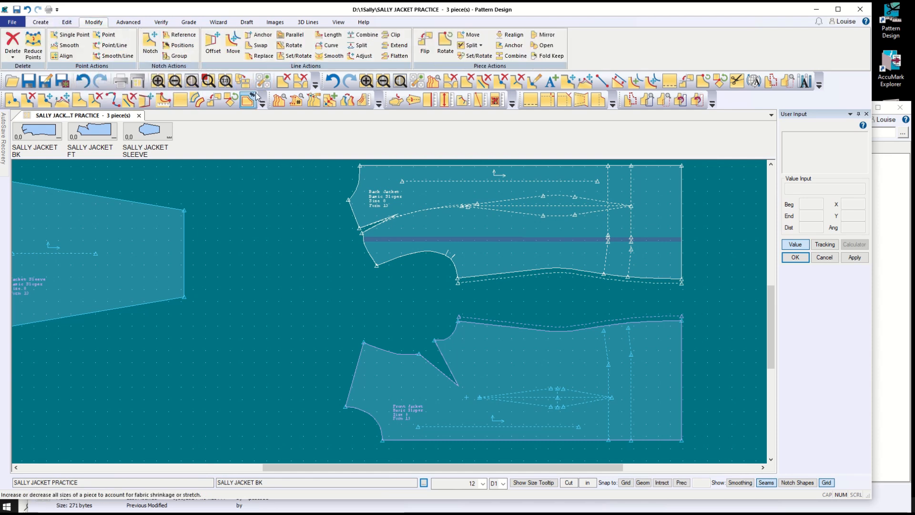
click(258, 45)
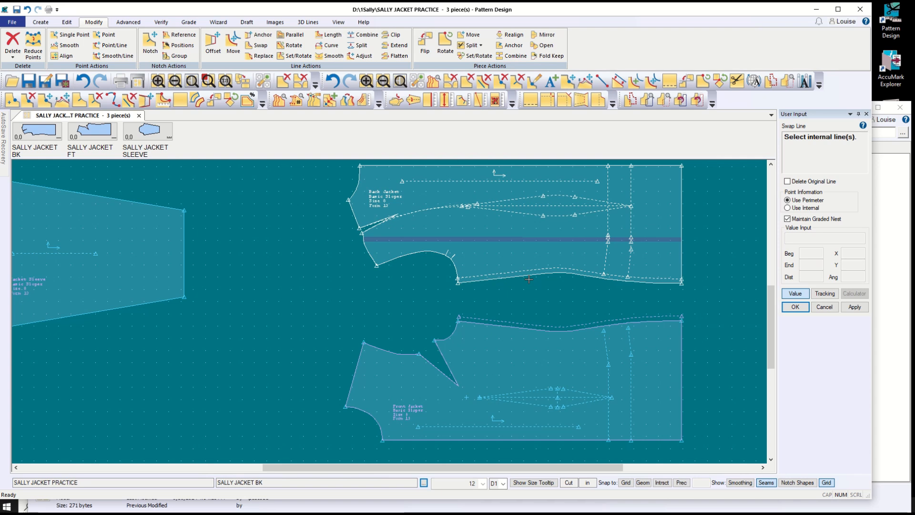
click(540, 324)
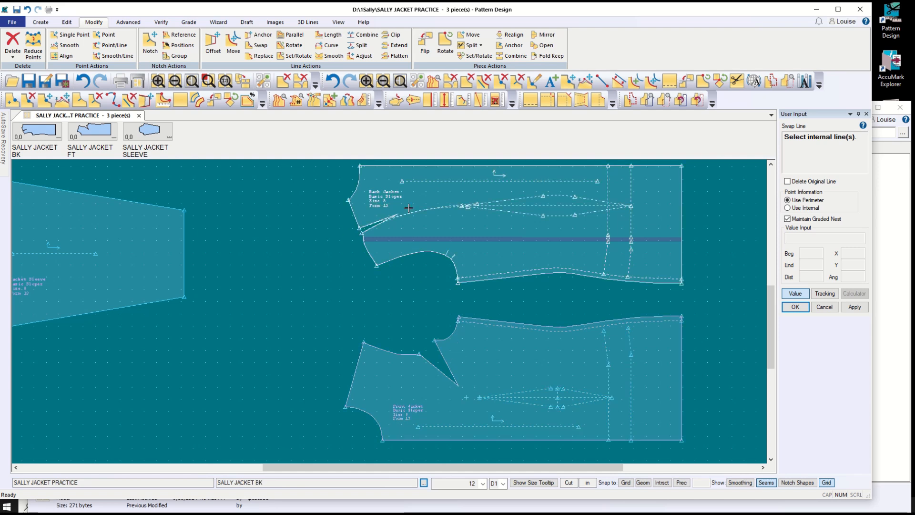
key(Escape)
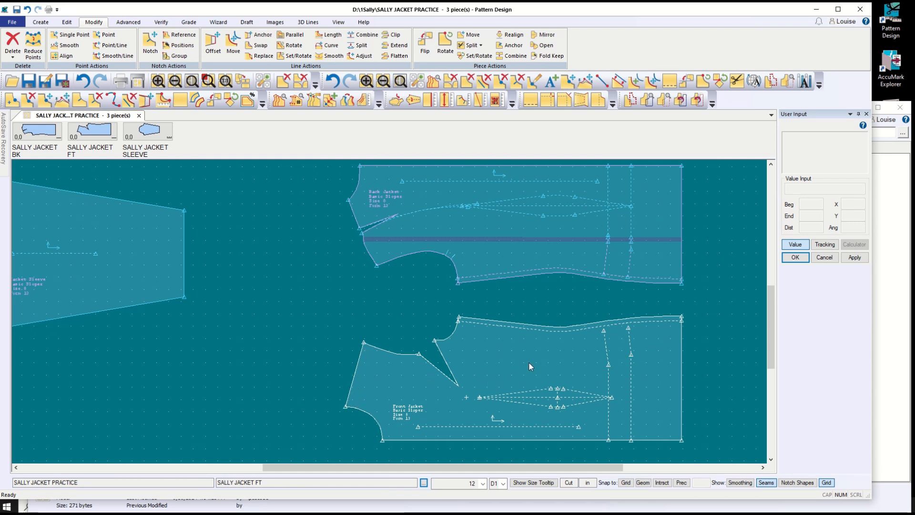
- Reposition the front and back pieces so that their side seams lie closer together
click(824, 257)
drag(546, 378, 544, 387)
drag(478, 235, 466, 270)
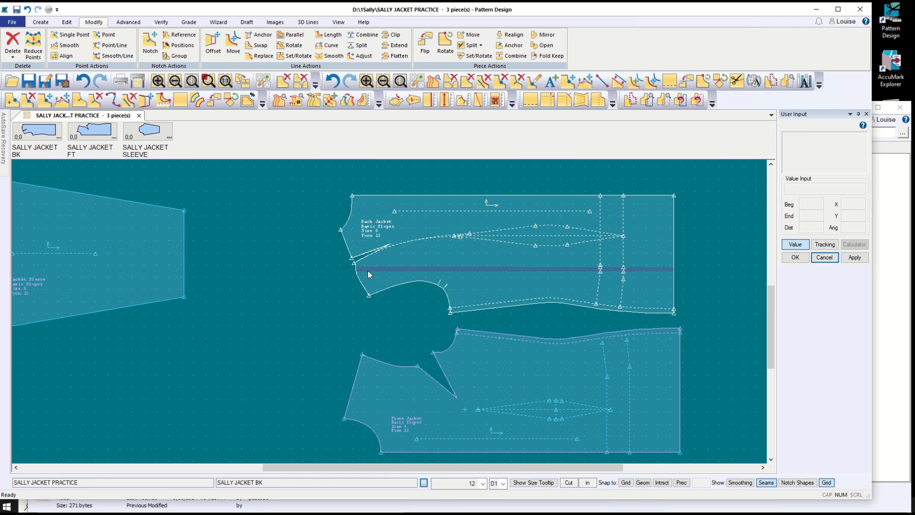
- Draw a straight 2-Point Line on the back piece from the shoulder tip to the nearest shoulder dart leg
scroll(367, 268, up, 3)
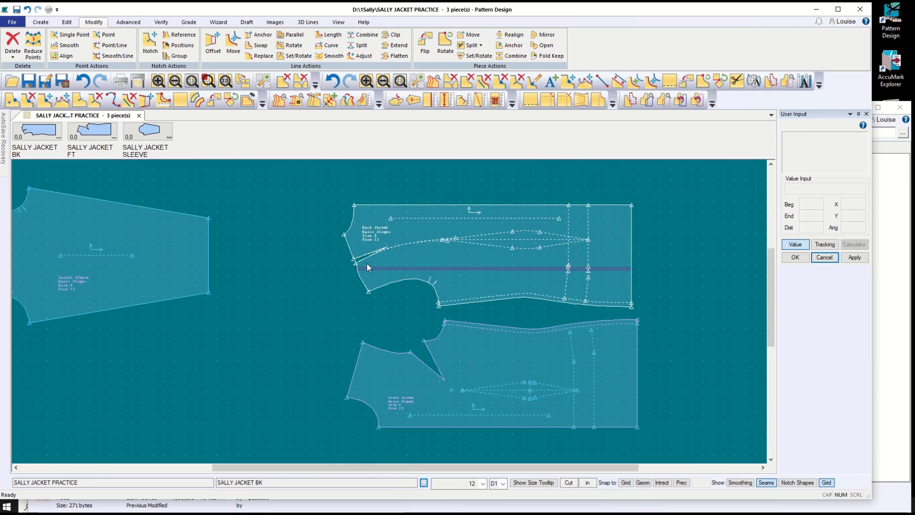
scroll(369, 265, up, 1)
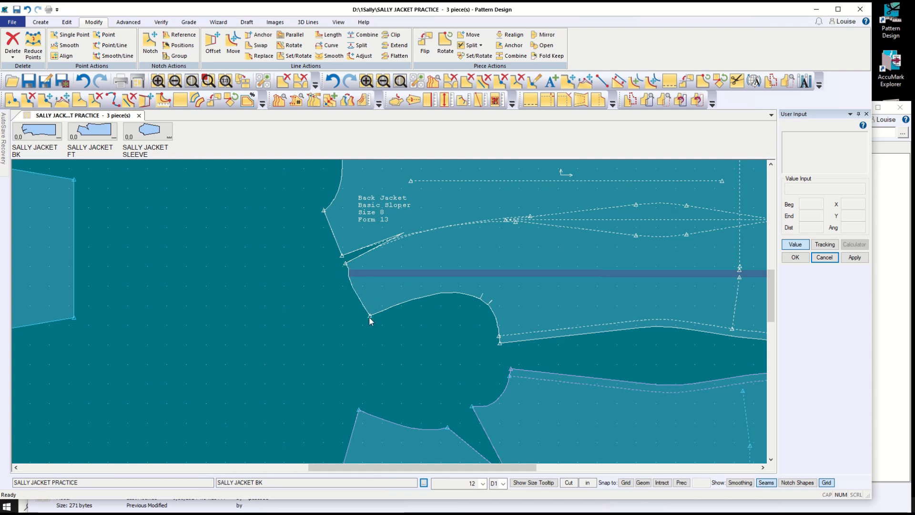
scroll(371, 320, down, 1)
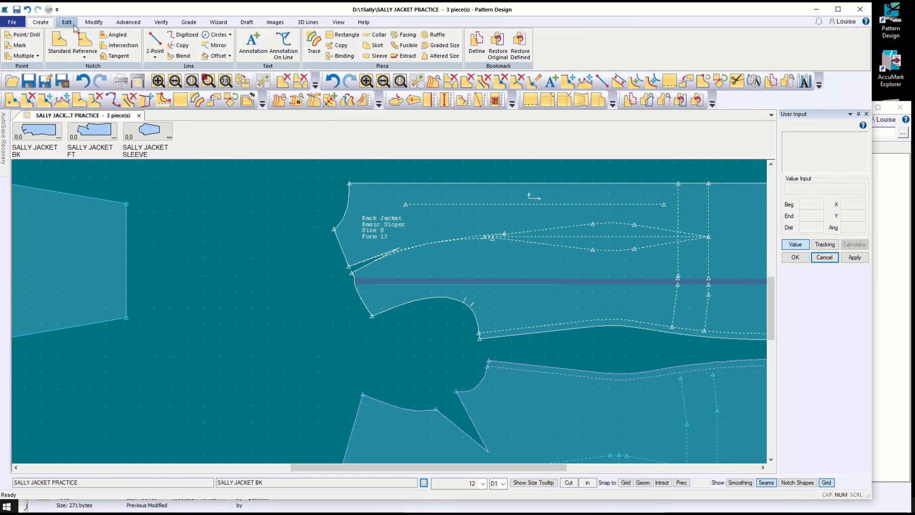
click(155, 42)
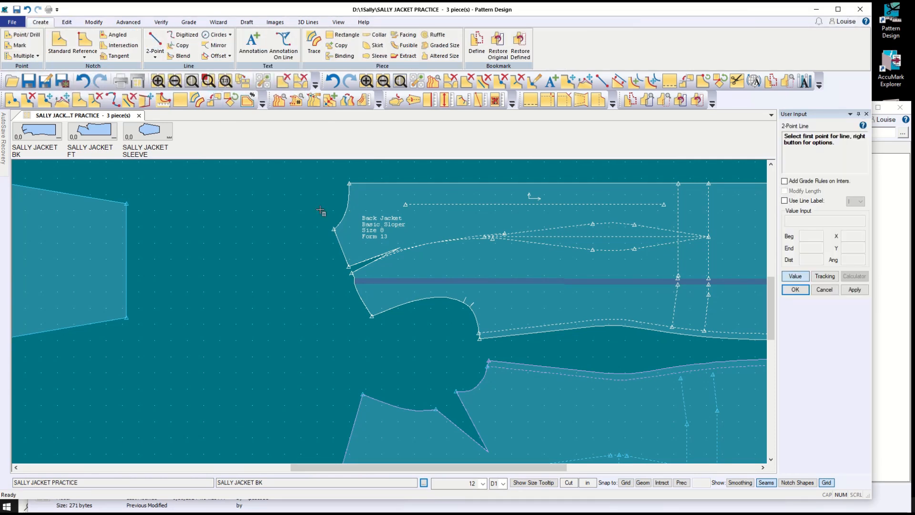
click(372, 318)
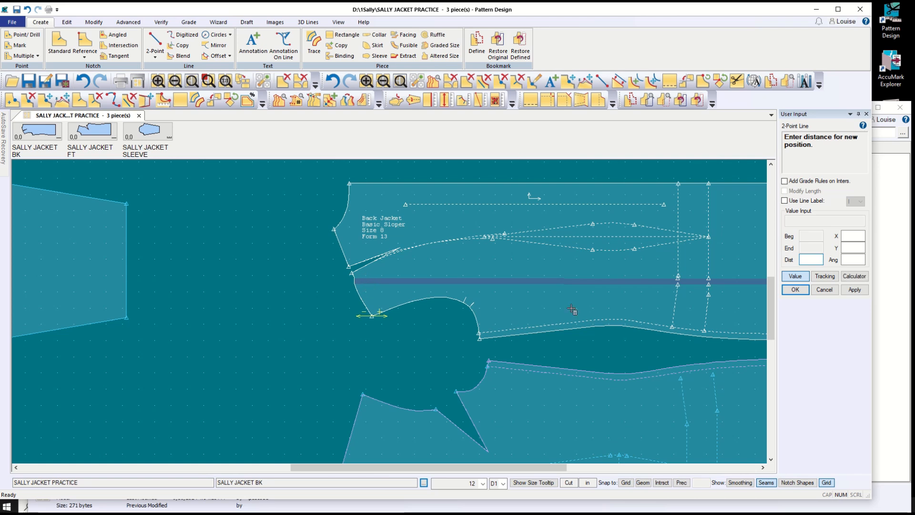
click(353, 275)
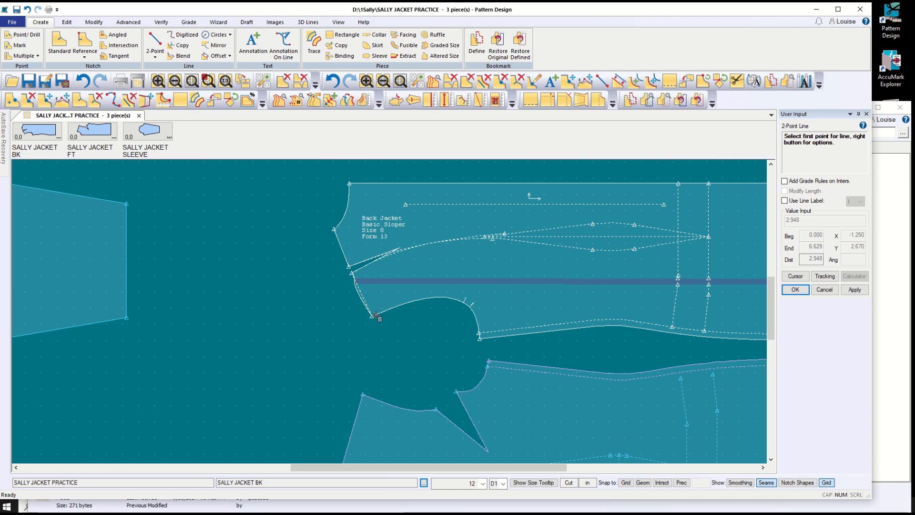
- Swap the curved outer shoulder segment of the back piece with the straight line and delete the old curved line
click(94, 23)
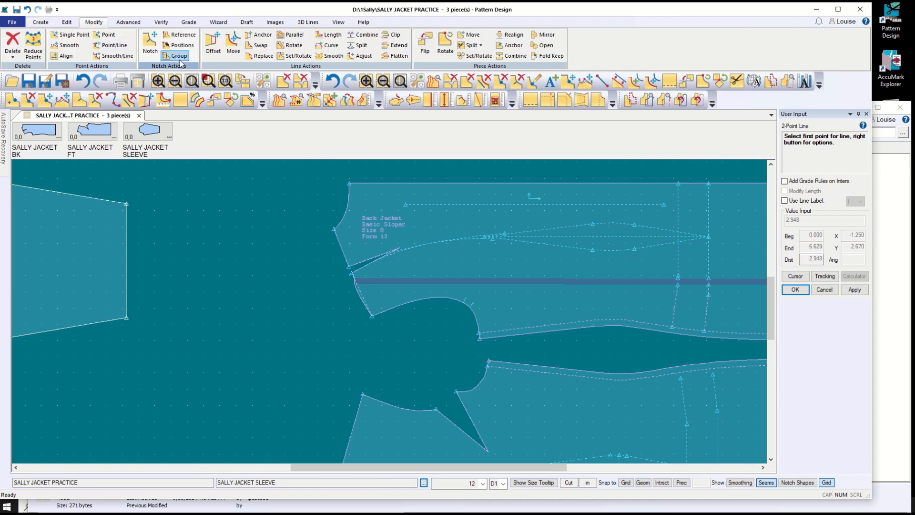
click(263, 47)
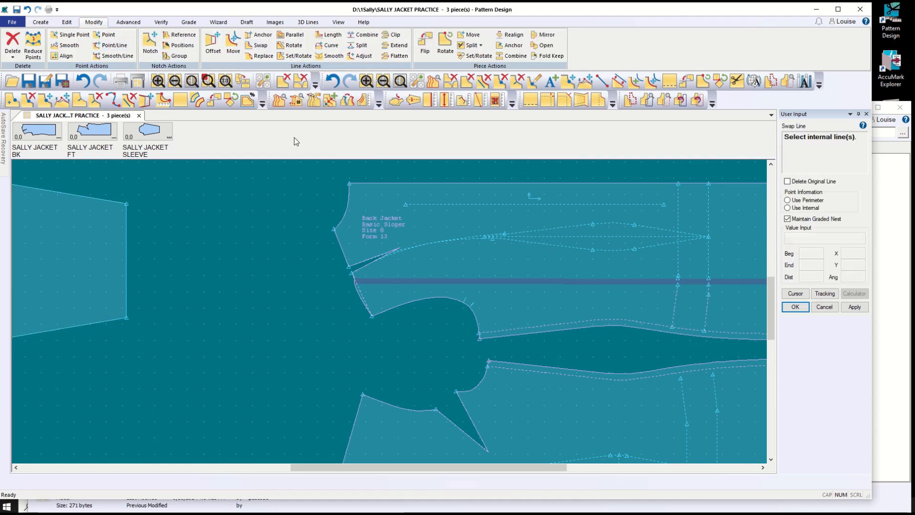
click(360, 301)
click(361, 302)
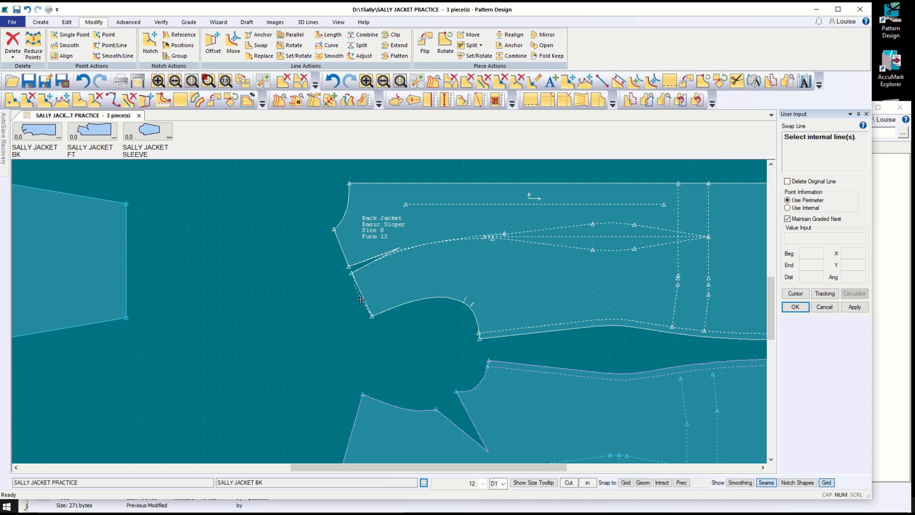
click(13, 50)
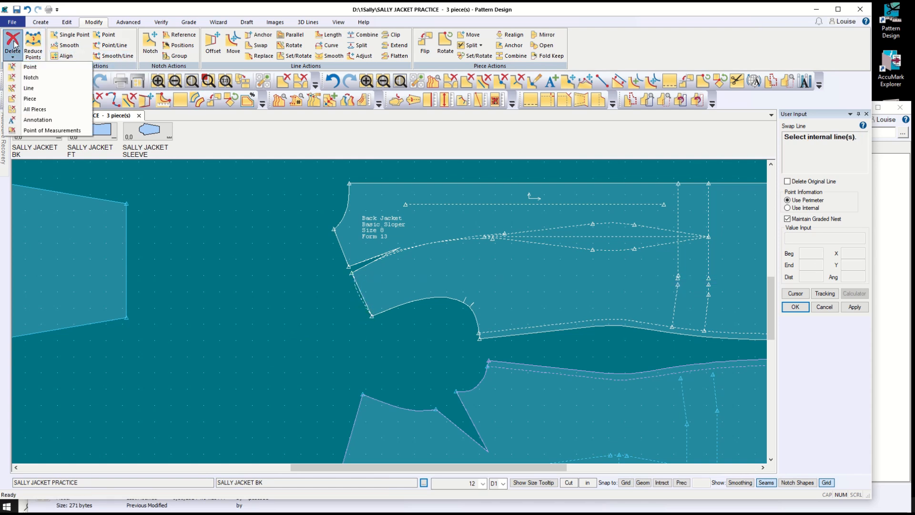
click(29, 89)
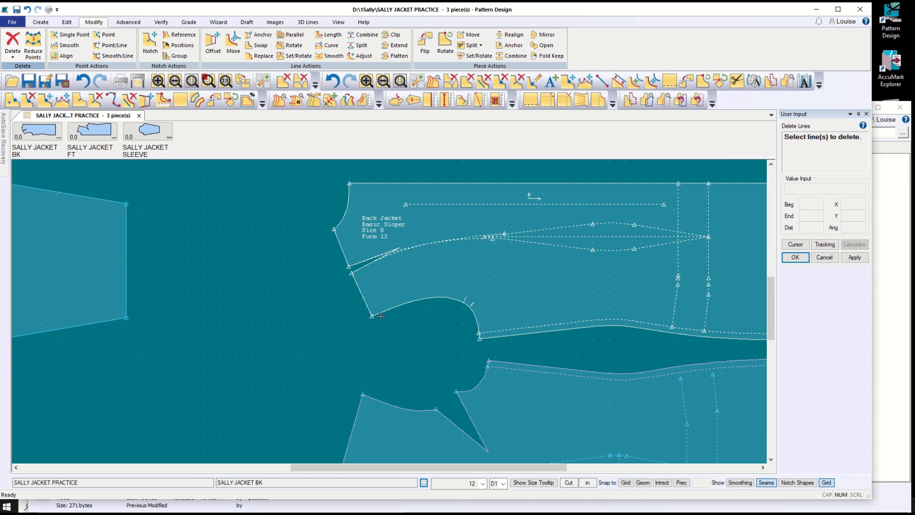
- Draw a 2-Point Line across the opening of the back shoulder dart, joining the ends of its two legs
scroll(381, 316, down, 1)
scroll(364, 283, up, 4)
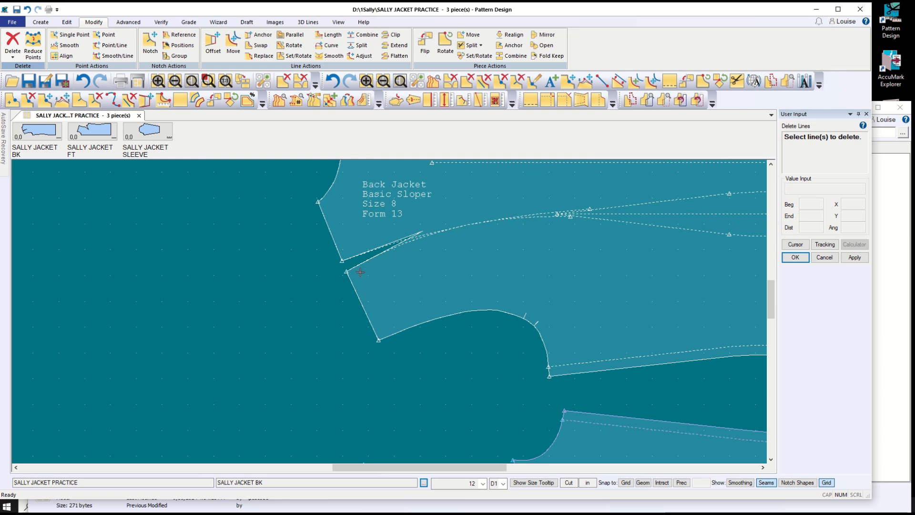
scroll(350, 274, up, 3)
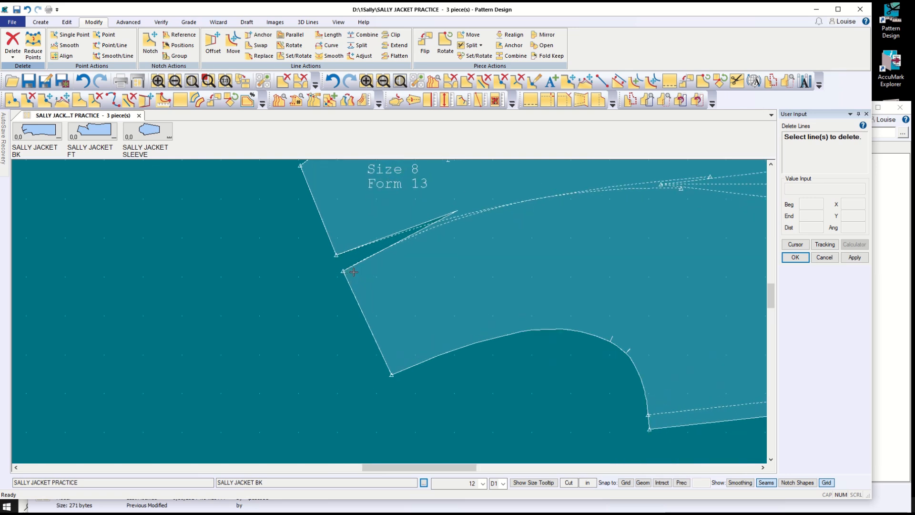
click(41, 22)
click(152, 51)
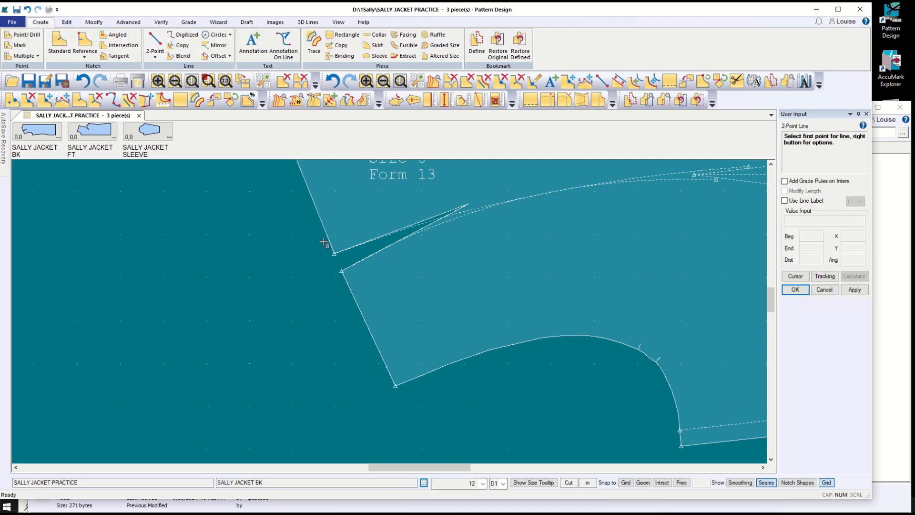
click(332, 255)
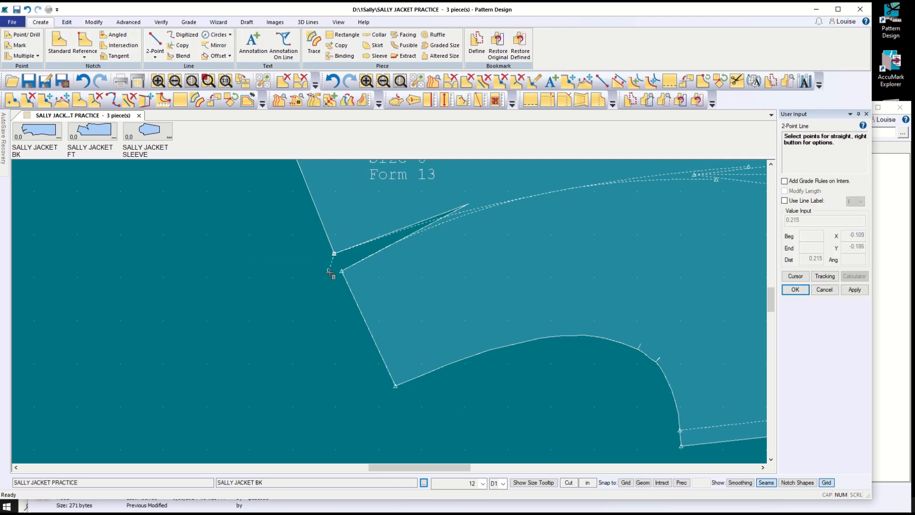
click(341, 272)
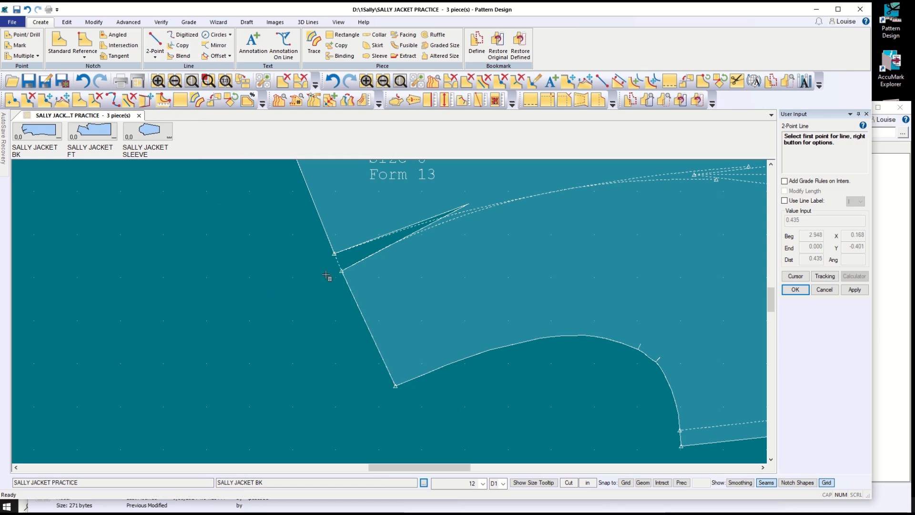
- Measure the line across the back shoulder dart opening and the length of the front shoulder line
click(161, 22)
click(213, 48)
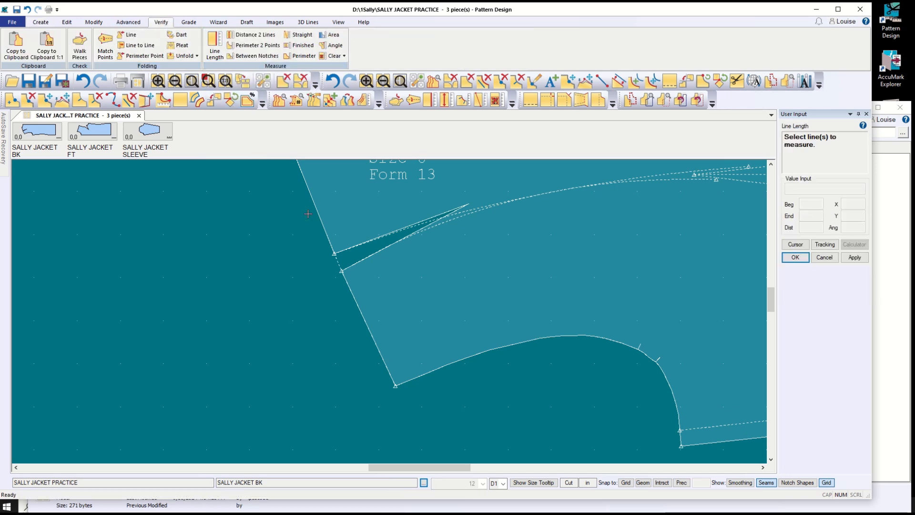
click(339, 262)
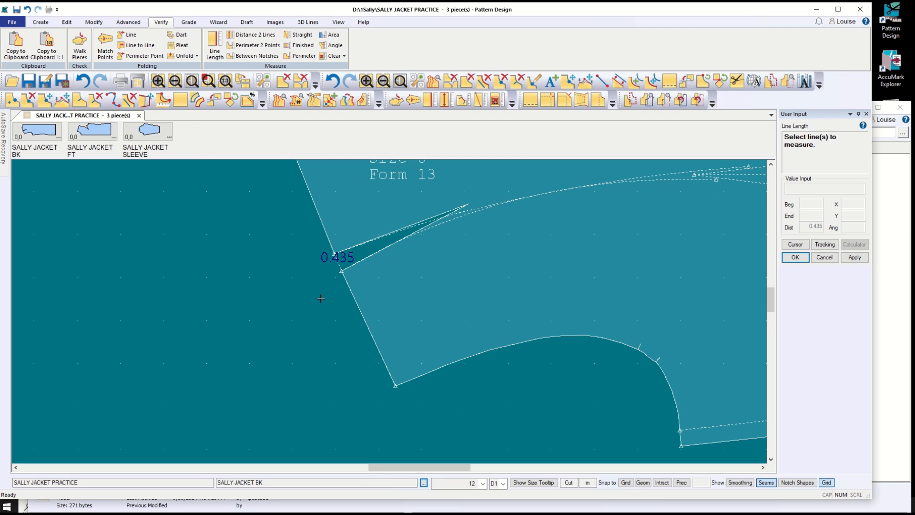
scroll(321, 299, down, 5)
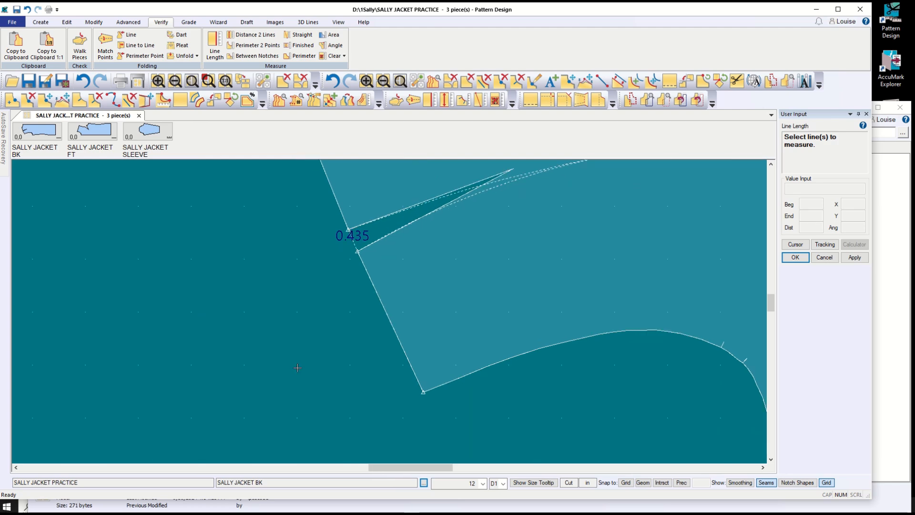
scroll(312, 346, down, 4)
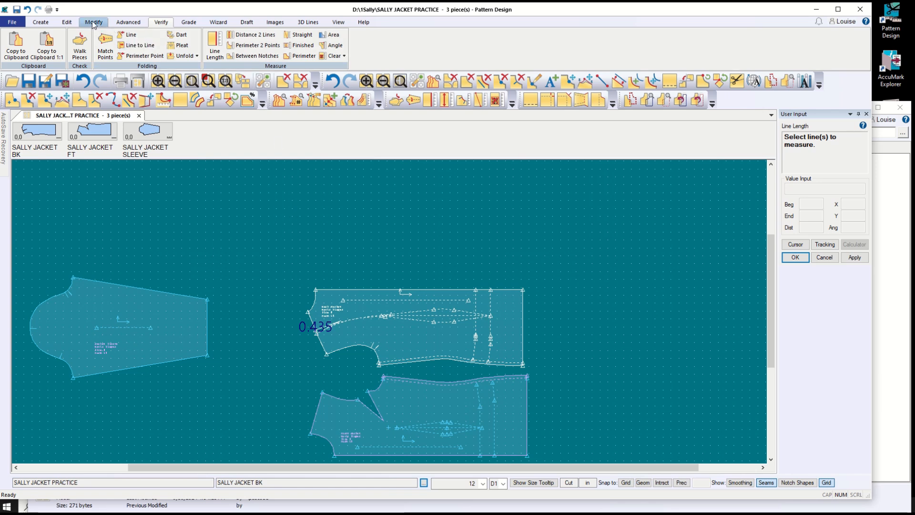
click(314, 416)
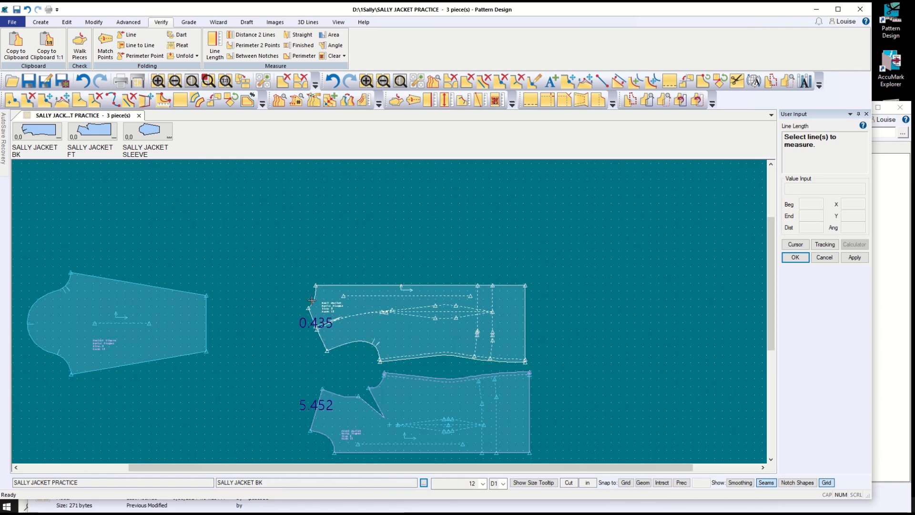
- Set up Distribute/Rotate for the back shoulder dart, with a rotation point beside its tip, center back as hold line and an opening point on the neckline
scroll(314, 301, up, 1)
scroll(314, 301, up, 2)
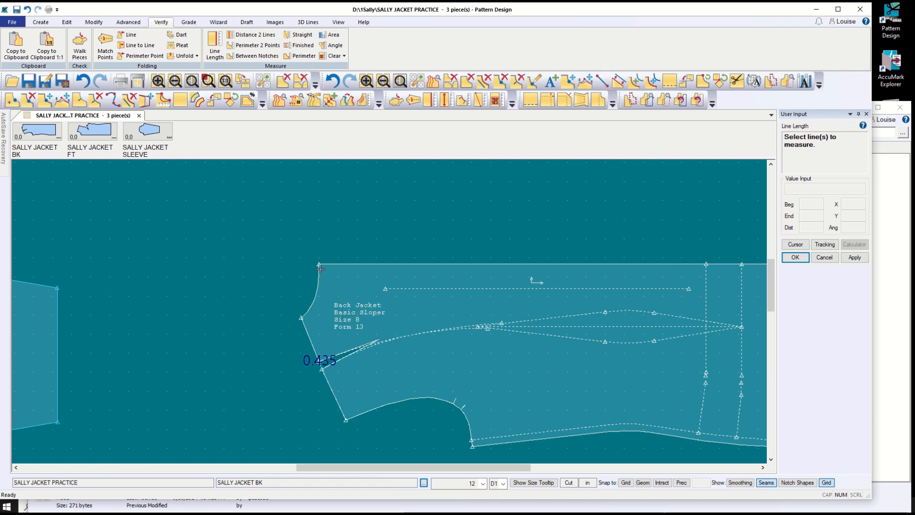
scroll(383, 343, up, 2)
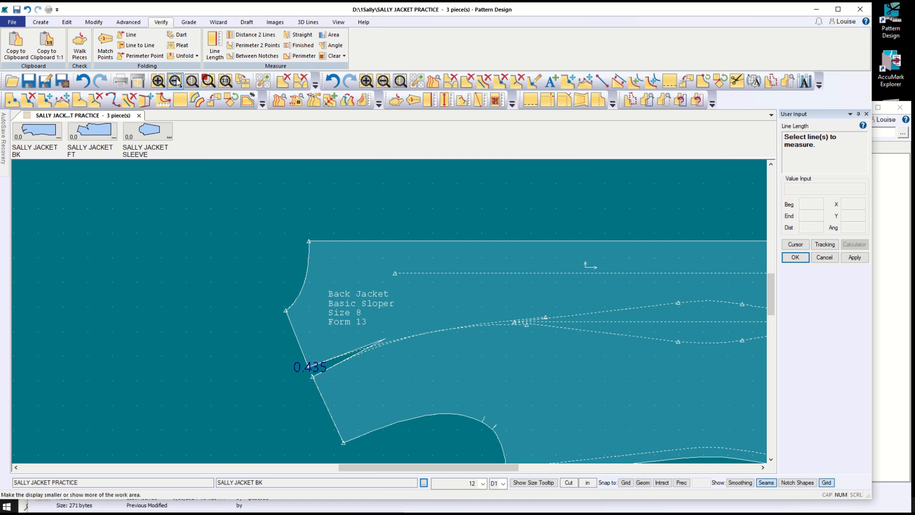
click(128, 22)
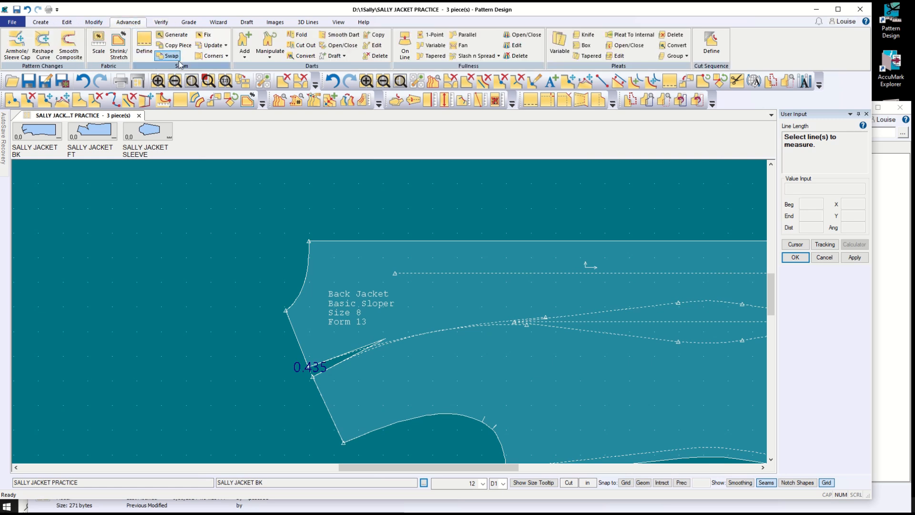
click(265, 45)
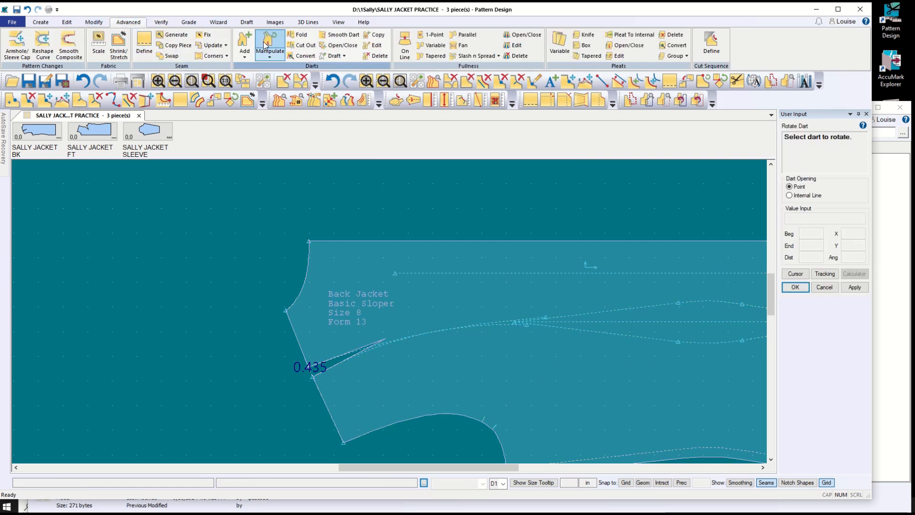
click(270, 53)
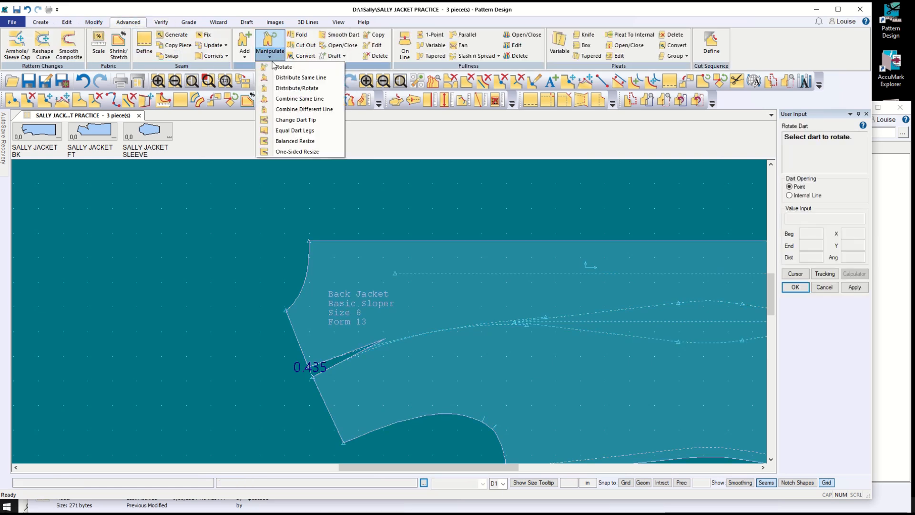
click(282, 88)
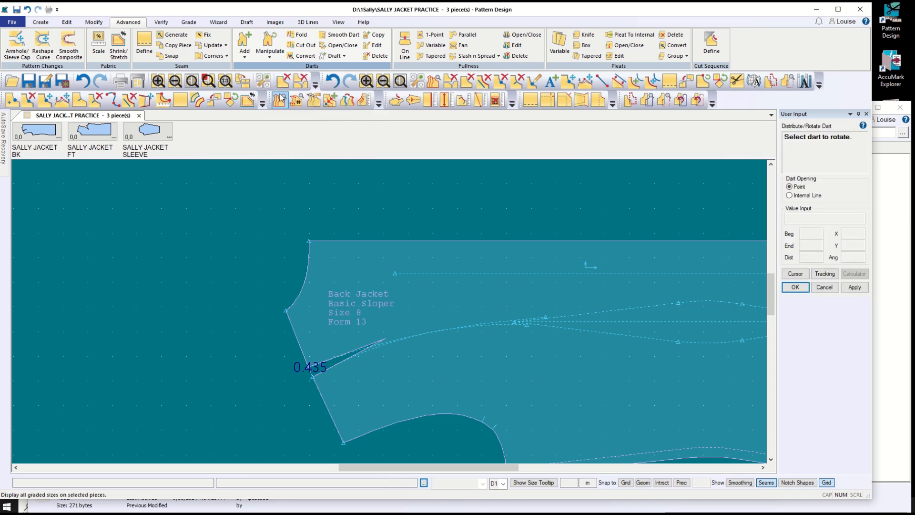
click(365, 345)
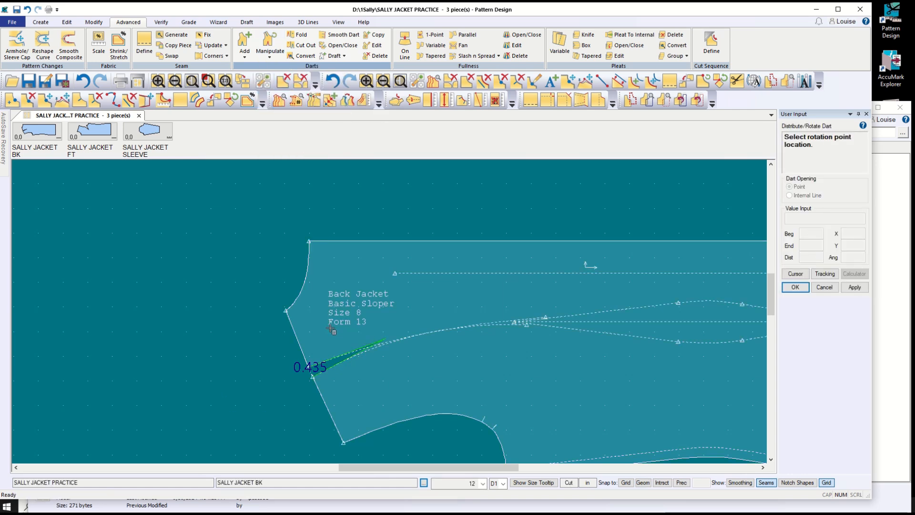
click(384, 323)
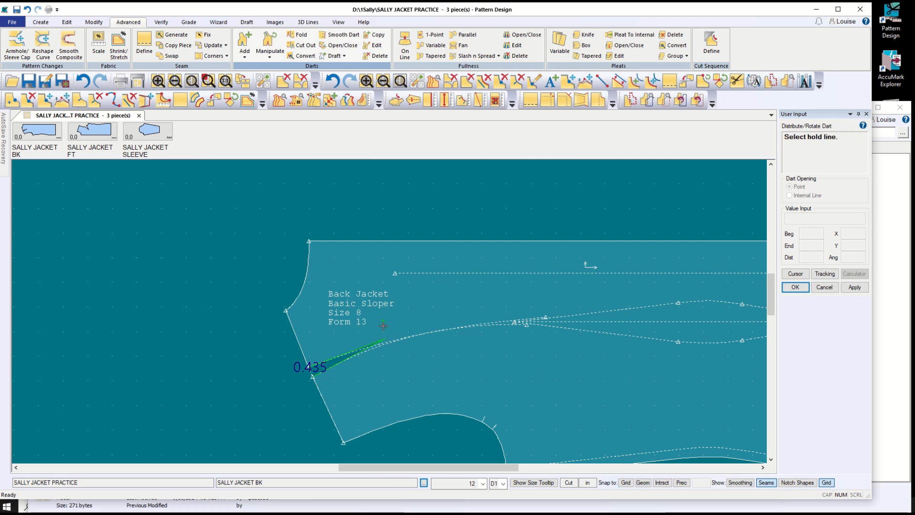
click(429, 244)
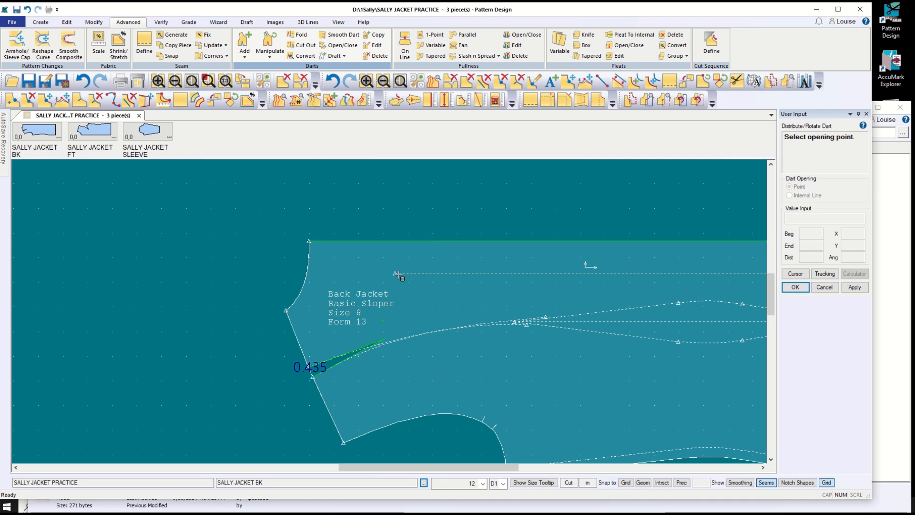
click(303, 287)
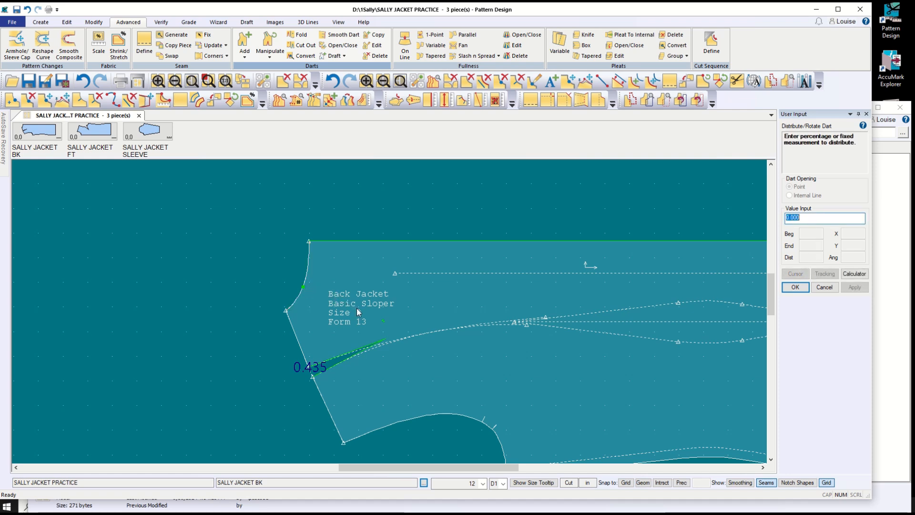
- Distribute 30% of the shoulder dart into the back neckline and place the new neck dart's tip slightly closer to the neckline
text(30)
text(%)
click(795, 288)
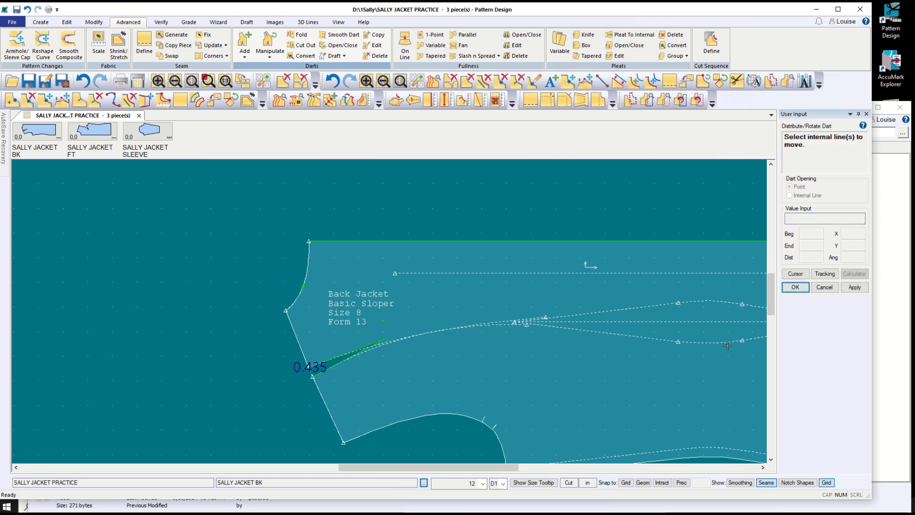
click(796, 288)
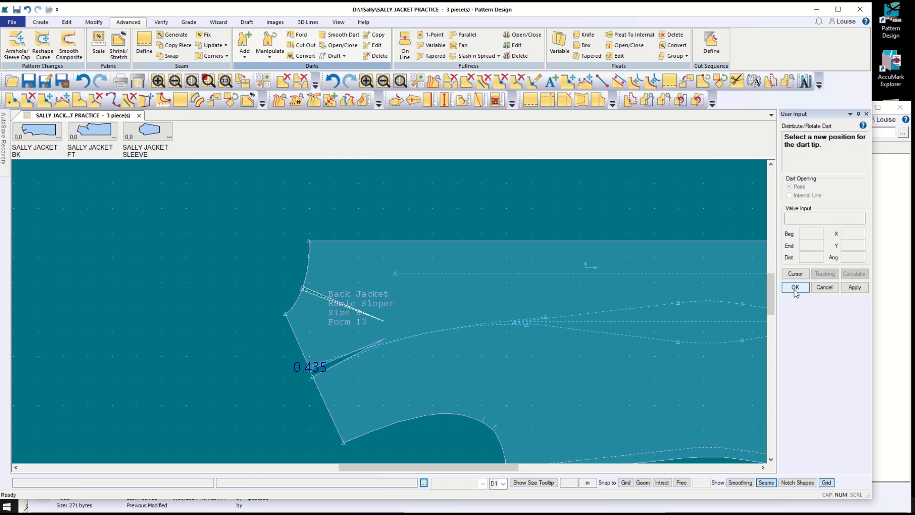
click(370, 318)
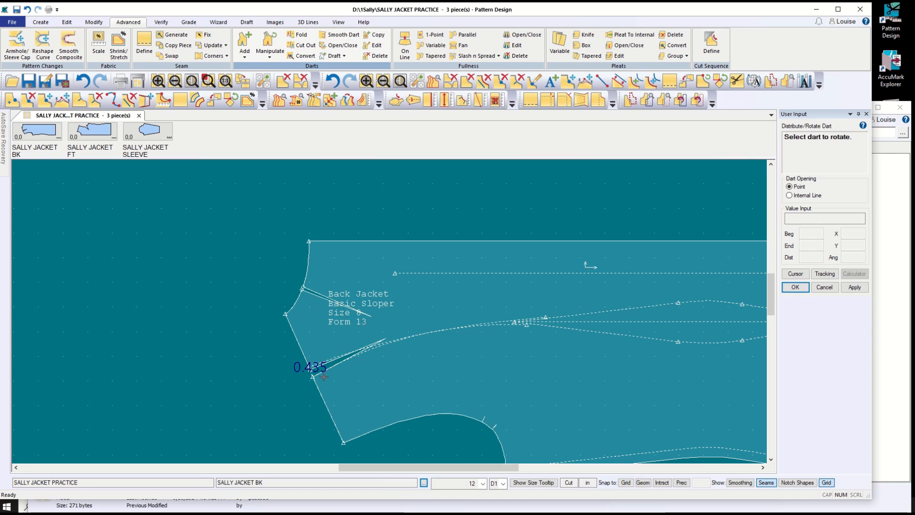
scroll(316, 377, up, 2)
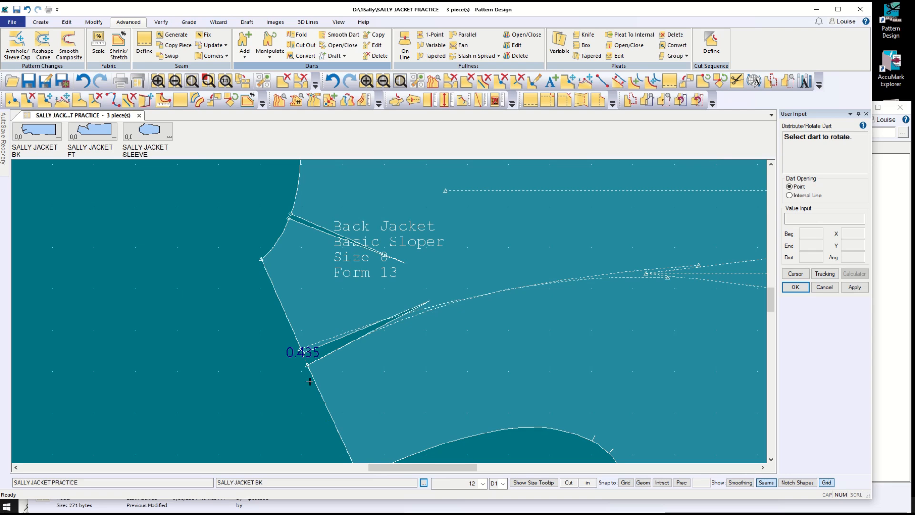
- Draw a 2-Point Line across the opening of the back neck dart, joining the ends of its two legs
scroll(343, 382, up, 1)
scroll(344, 377, down, 2)
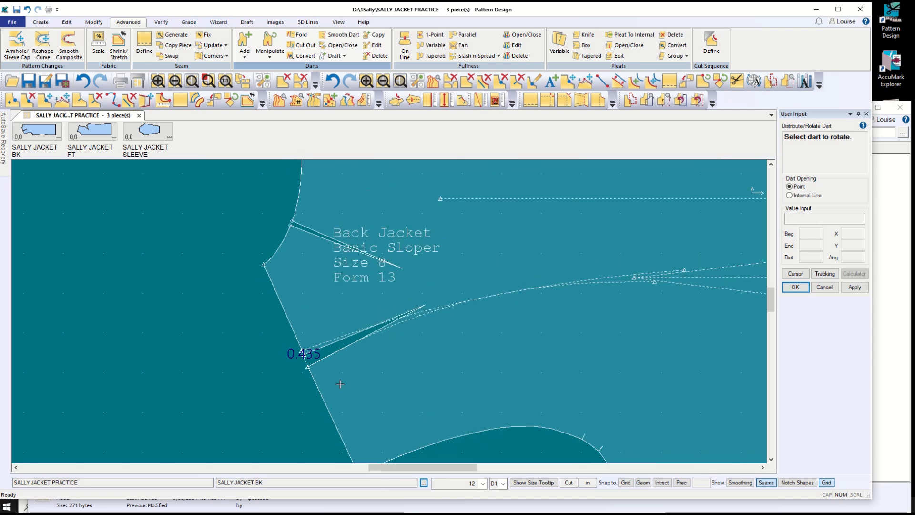
scroll(327, 260, up, 3)
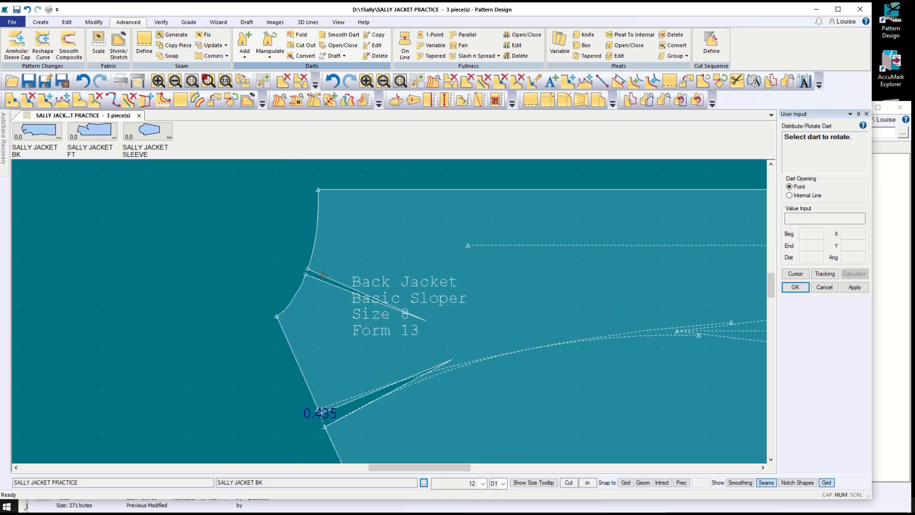
scroll(327, 261, up, 2)
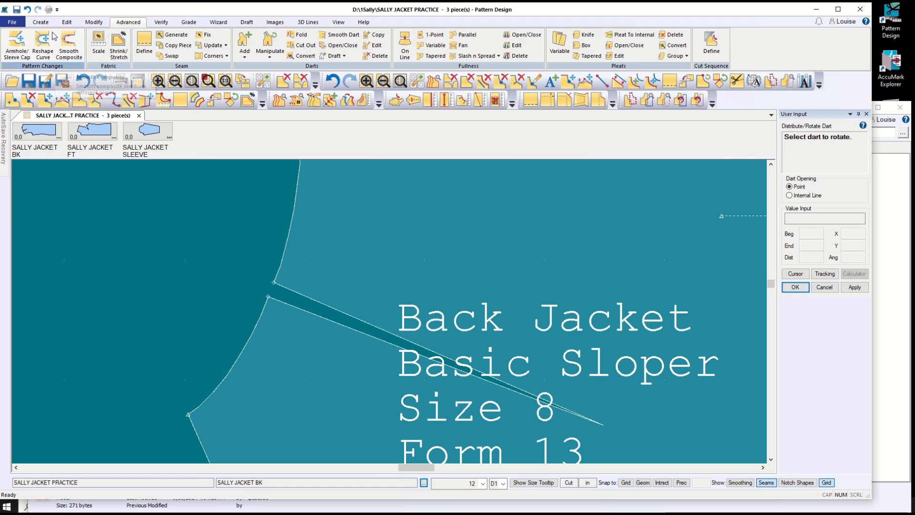
click(41, 23)
click(155, 40)
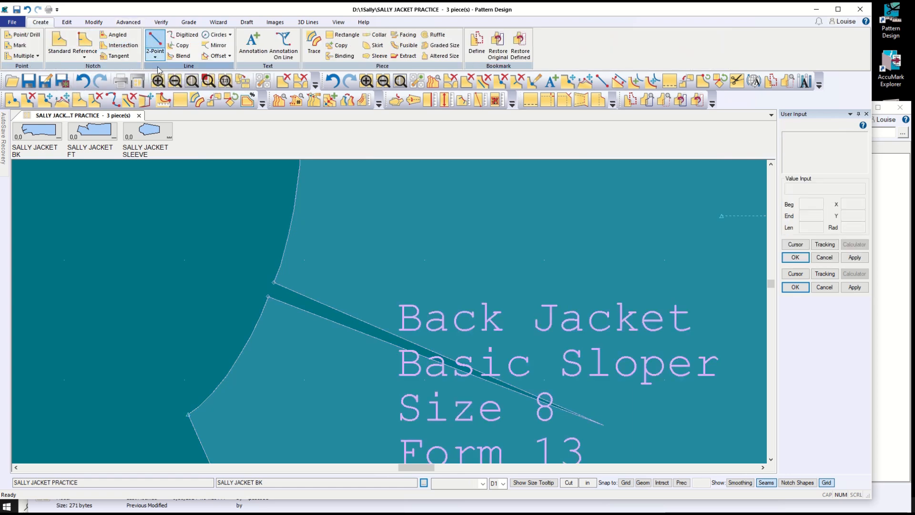
click(268, 297)
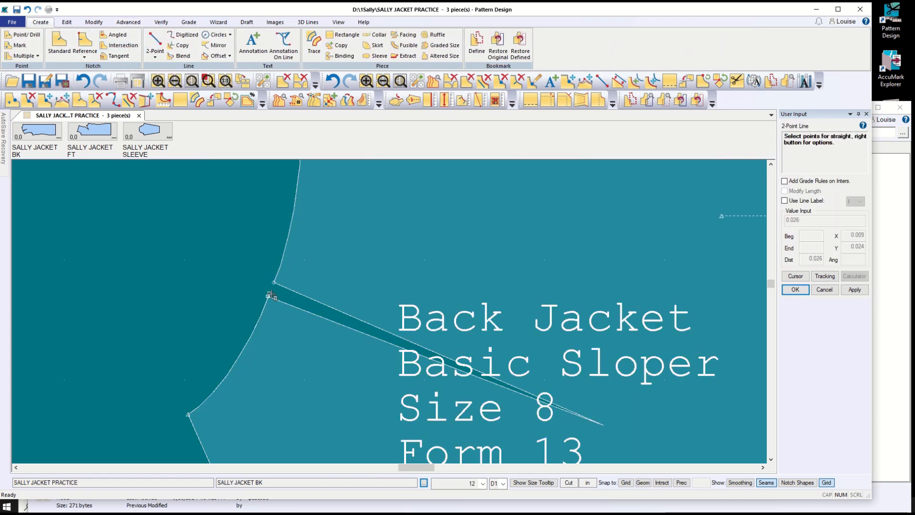
click(274, 283)
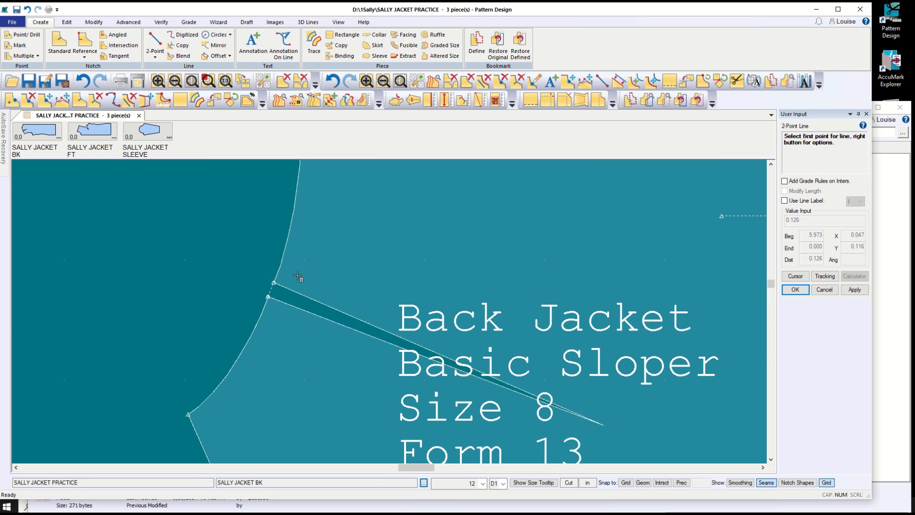
- Measure the length of the line across the back neck dart opening
click(161, 22)
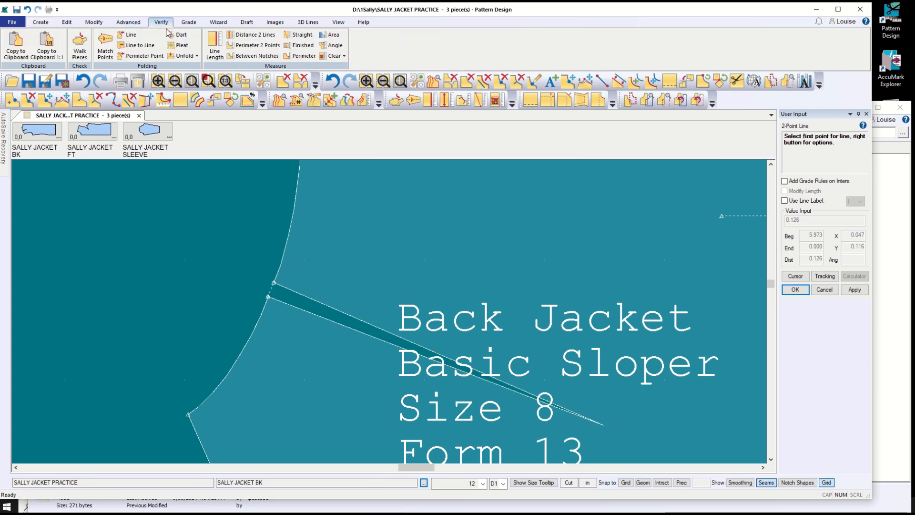
click(217, 43)
click(270, 289)
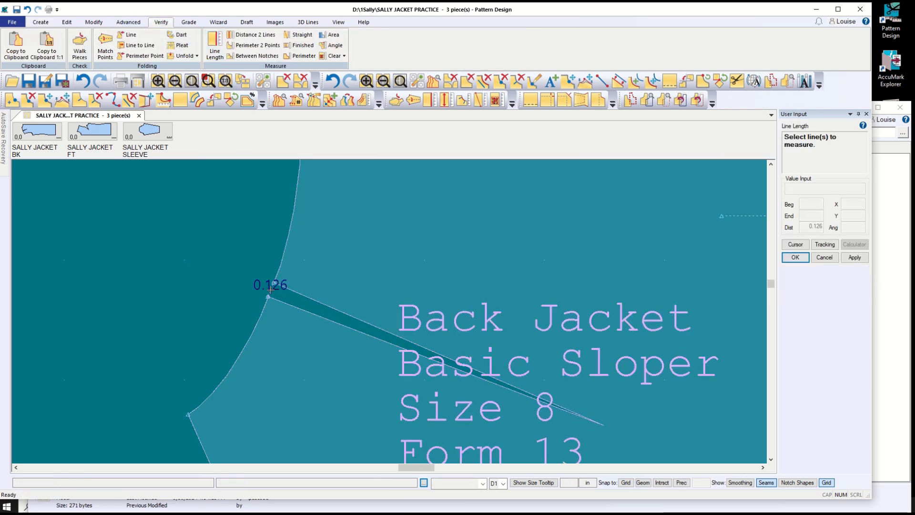
- Draw a 2-Point Line from a neckline point 0.126 in from center back to the center back line, about 2.7 in long
scroll(289, 364, up, 1)
scroll(280, 375, down, 2)
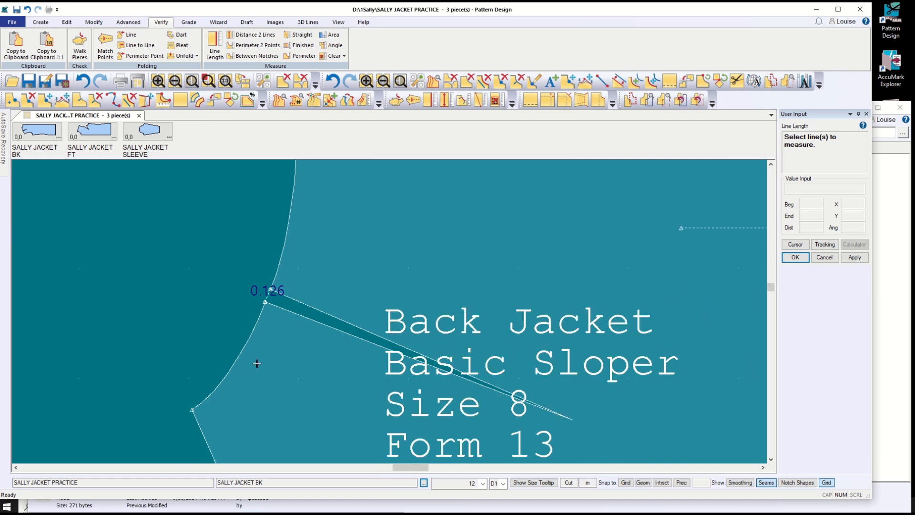
scroll(251, 364, down, 1)
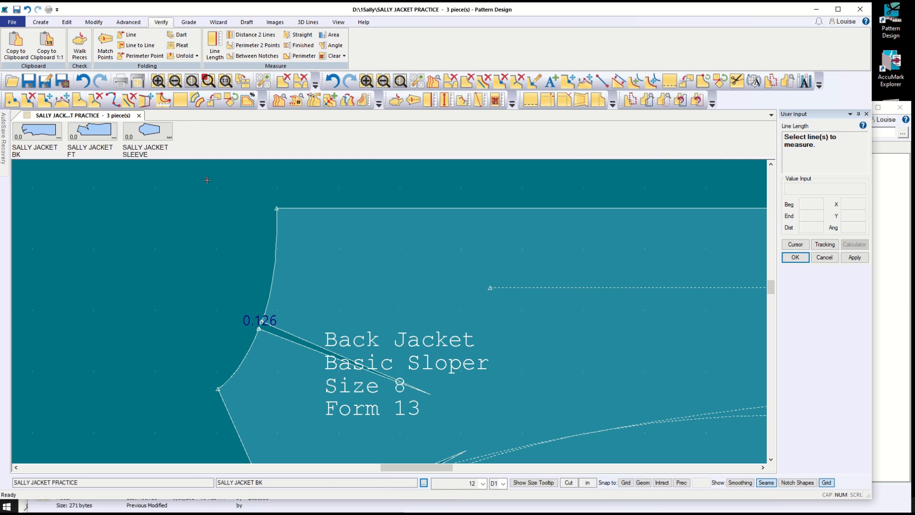
click(41, 22)
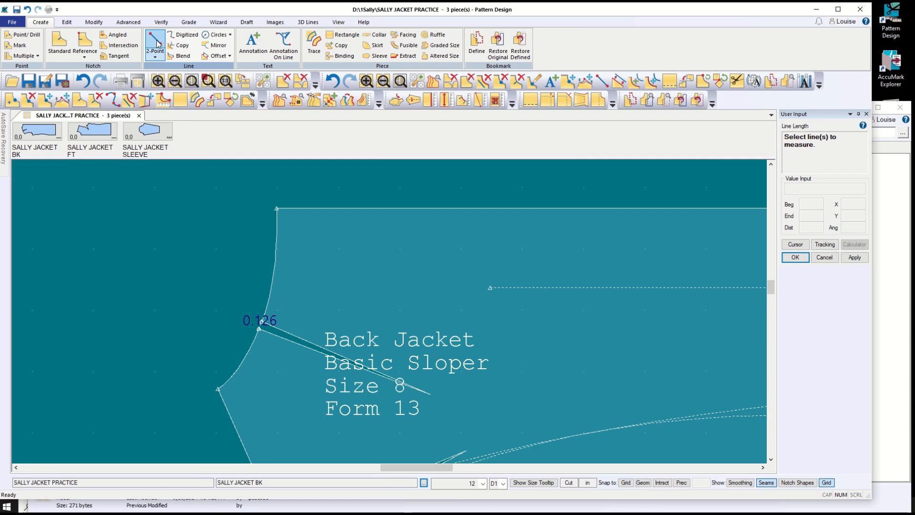
click(156, 44)
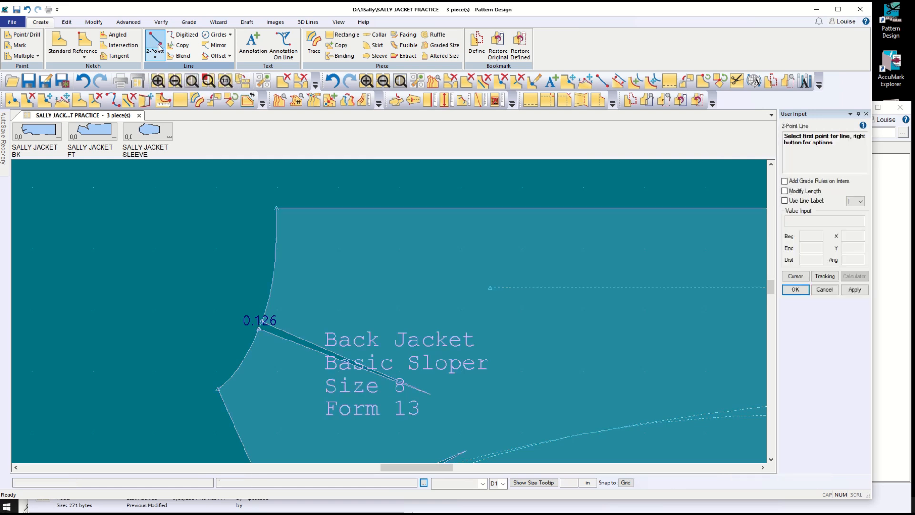
right_click(123, 198)
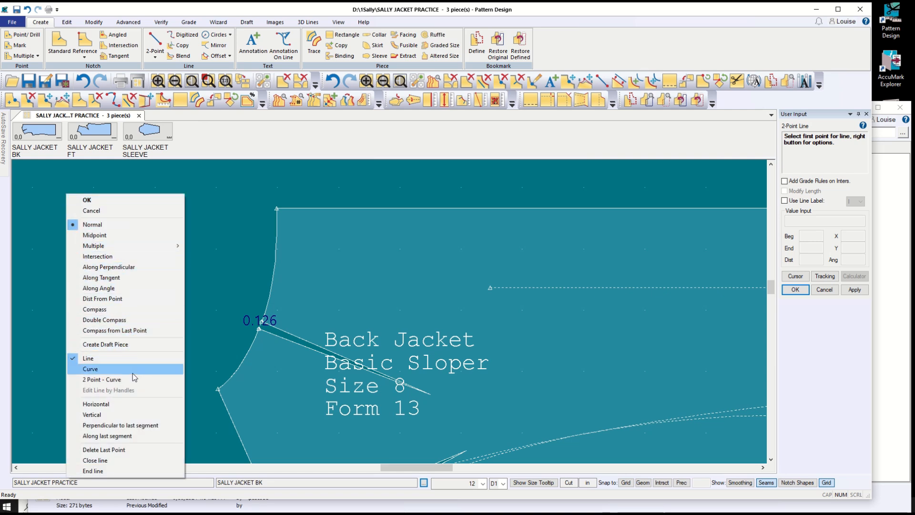
click(109, 298)
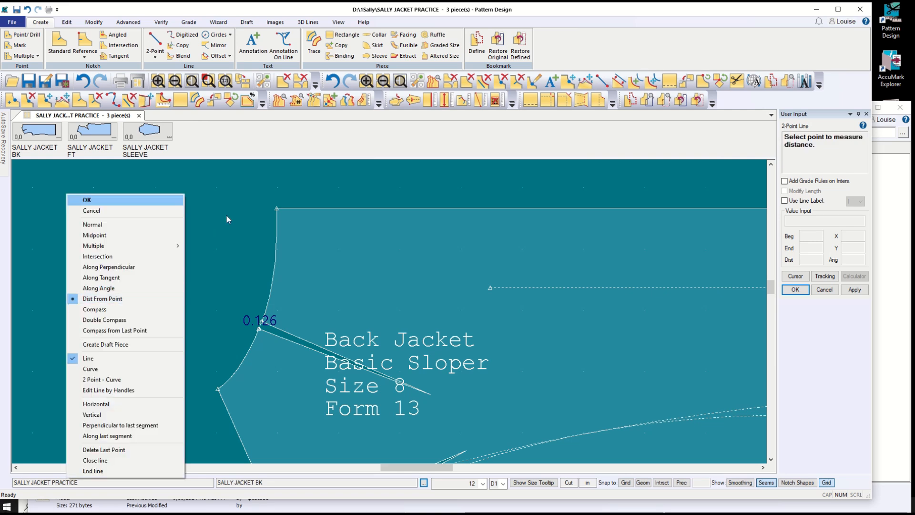
click(276, 210)
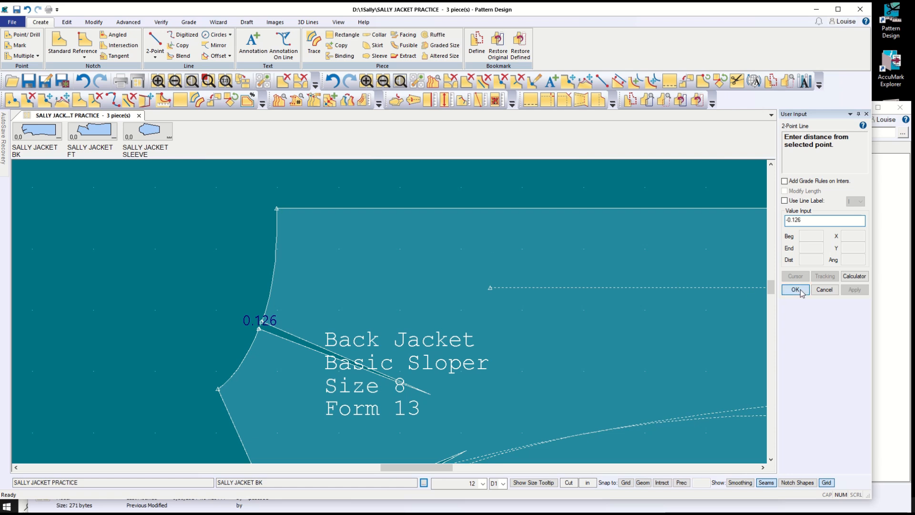
key(Return)
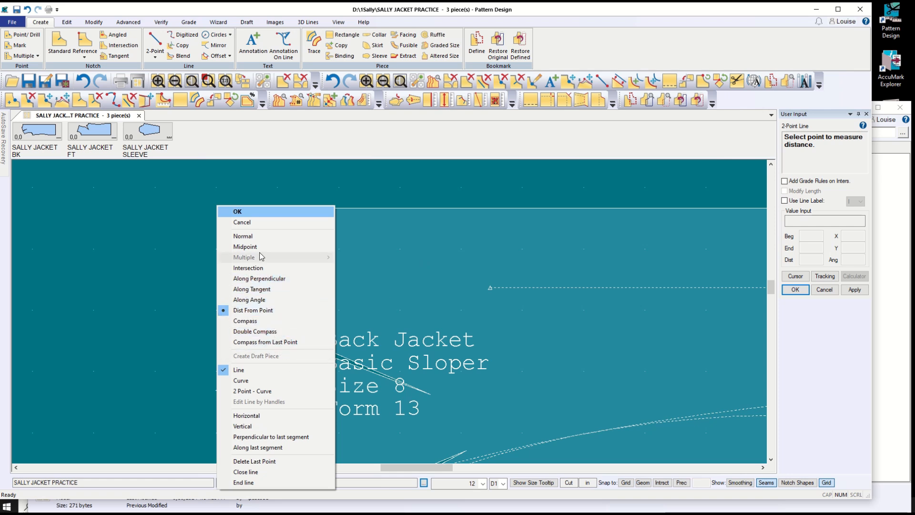
click(253, 237)
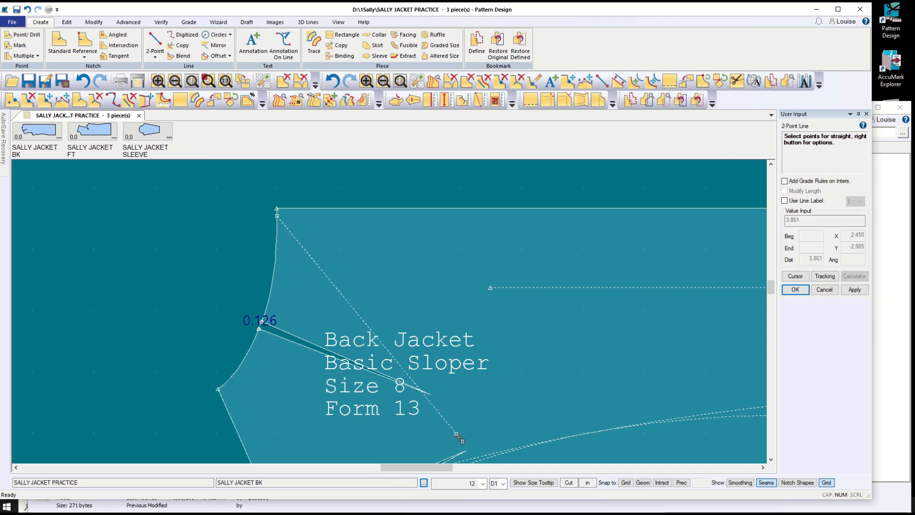
click(443, 210)
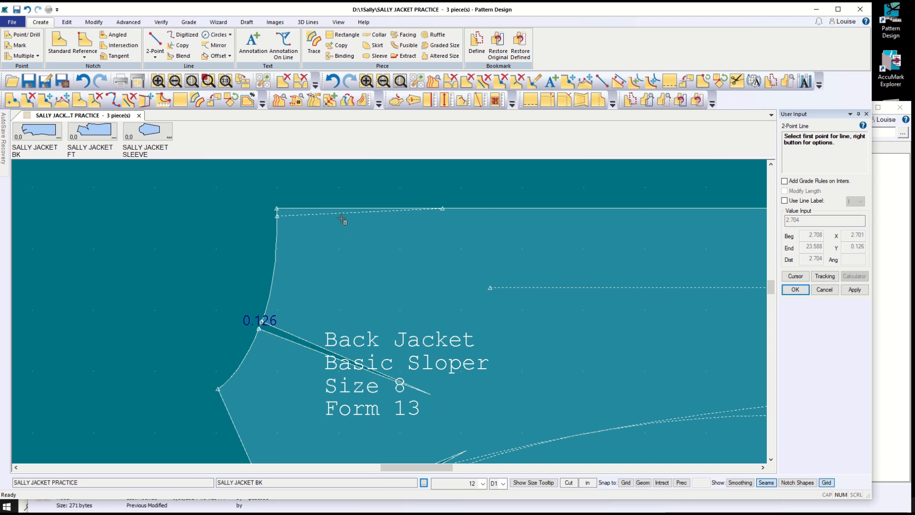
- Swap the neck dart's perimeter legs with the line across its opening, using perimeter point information
scroll(272, 329, down, 3)
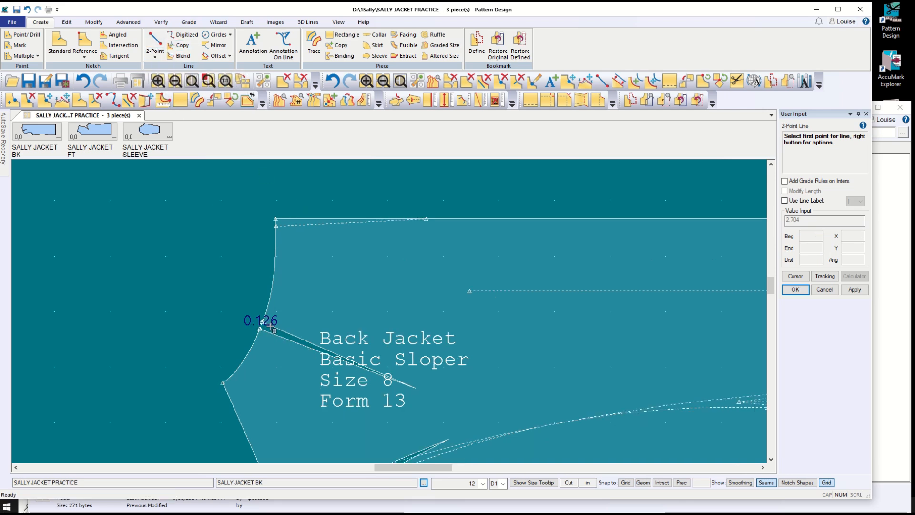
scroll(271, 328, up, 5)
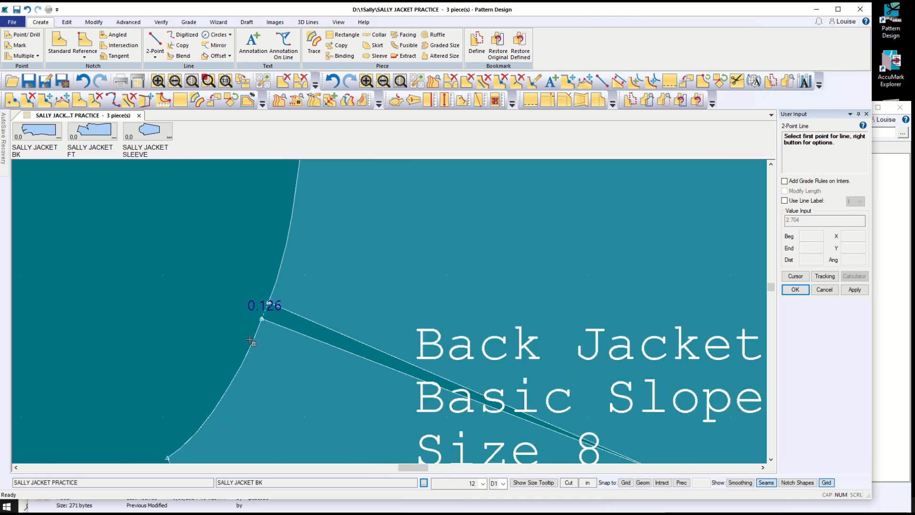
scroll(298, 394, down, 4)
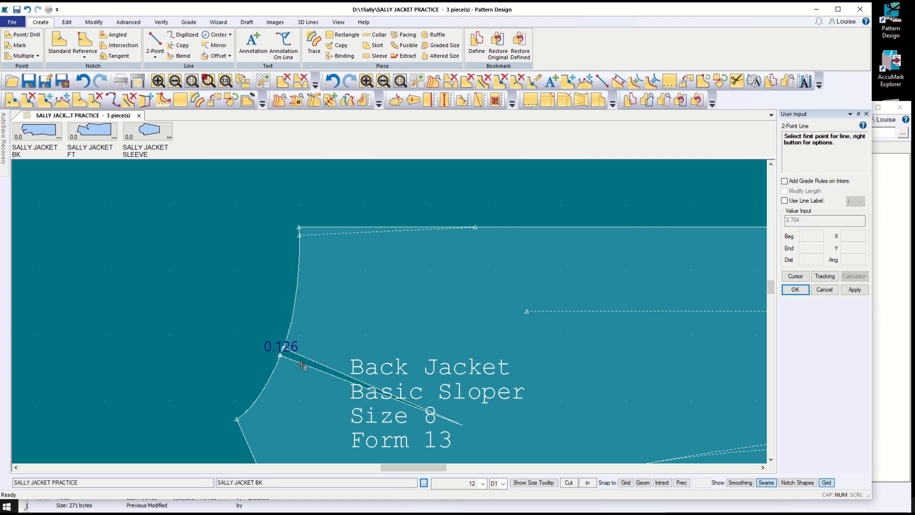
click(94, 22)
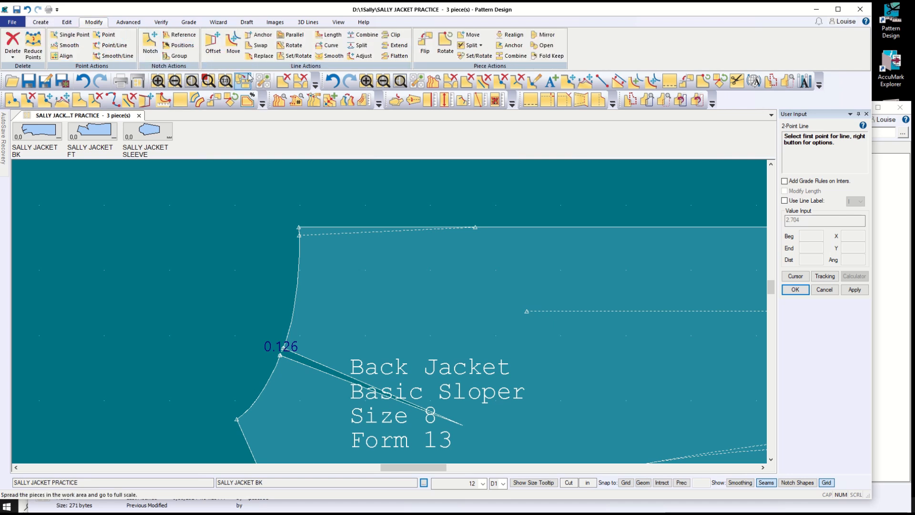
click(257, 45)
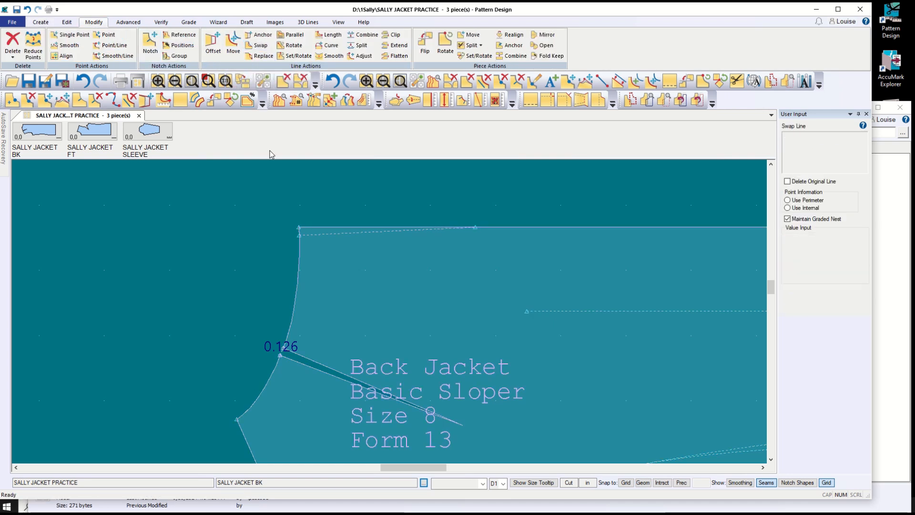
click(286, 355)
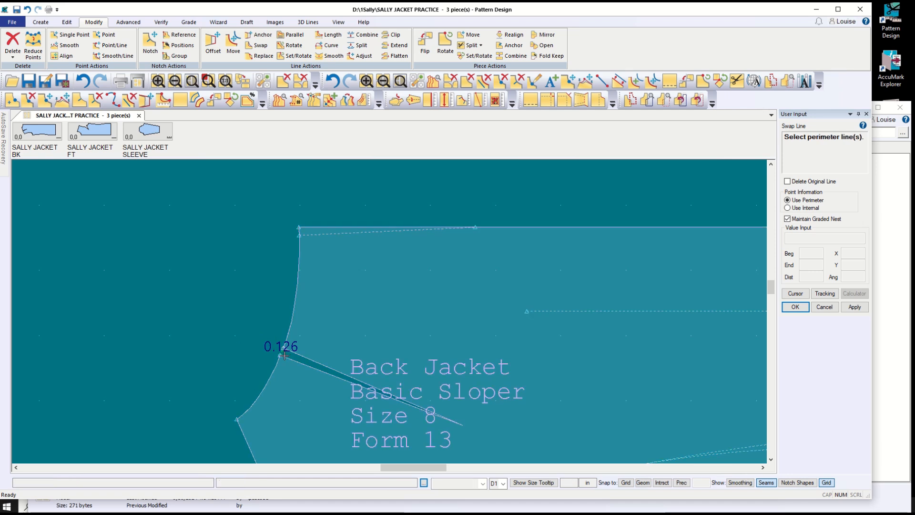
click(350, 386)
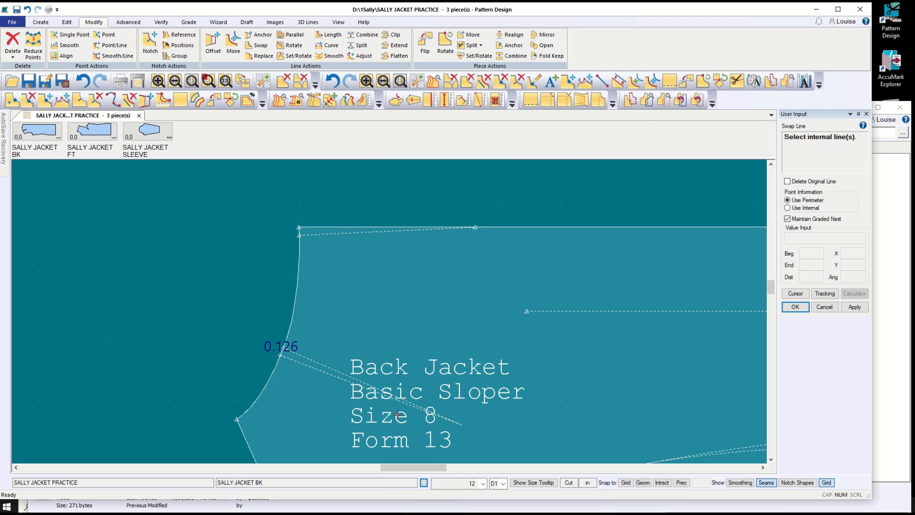
- Shorten both internal neck dart legs with Adjust Length so they start inside the back neckline
click(66, 22)
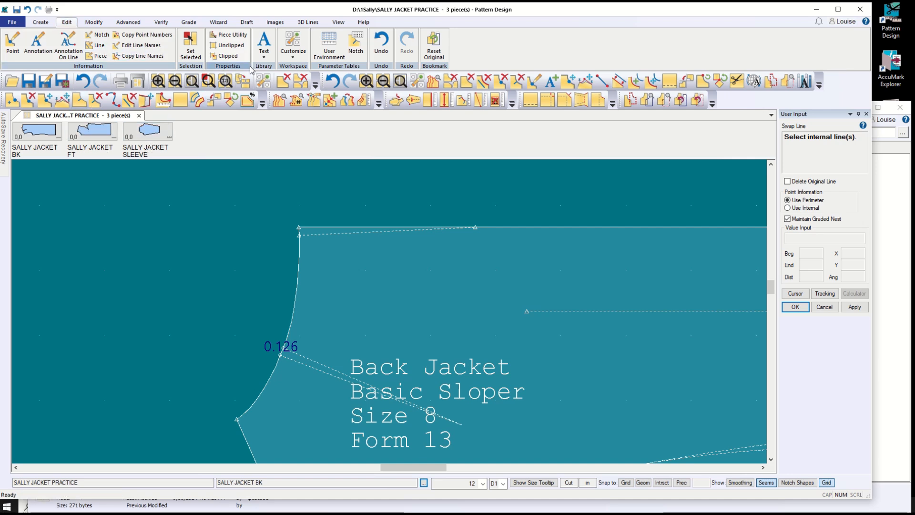
click(95, 23)
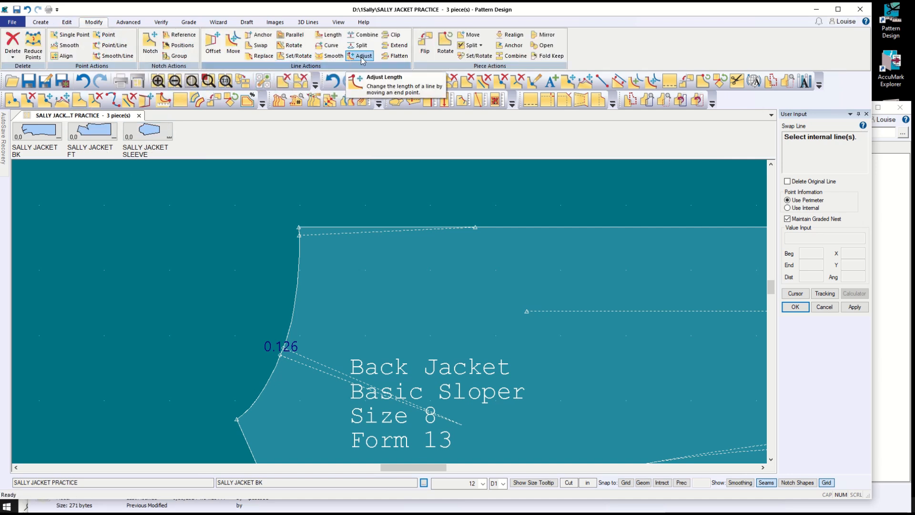
click(331, 35)
click(288, 353)
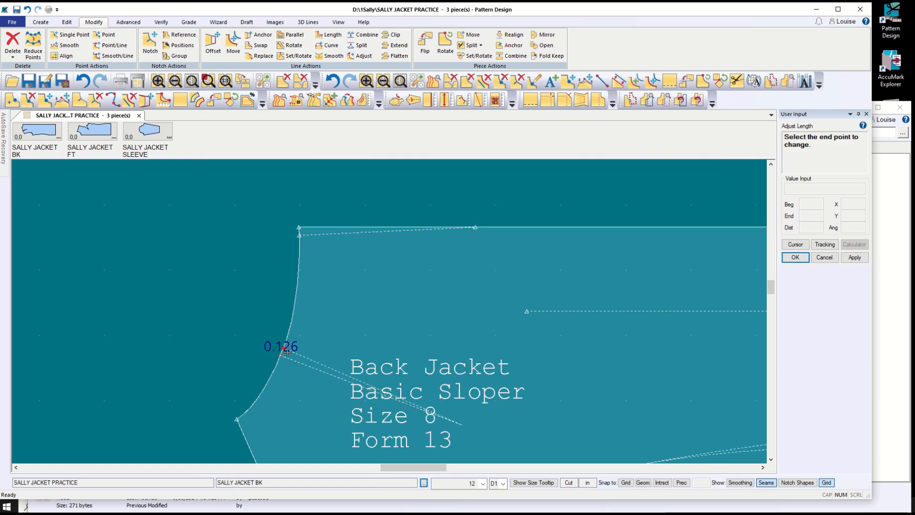
click(282, 348)
click(286, 367)
click(297, 361)
click(280, 355)
click(315, 368)
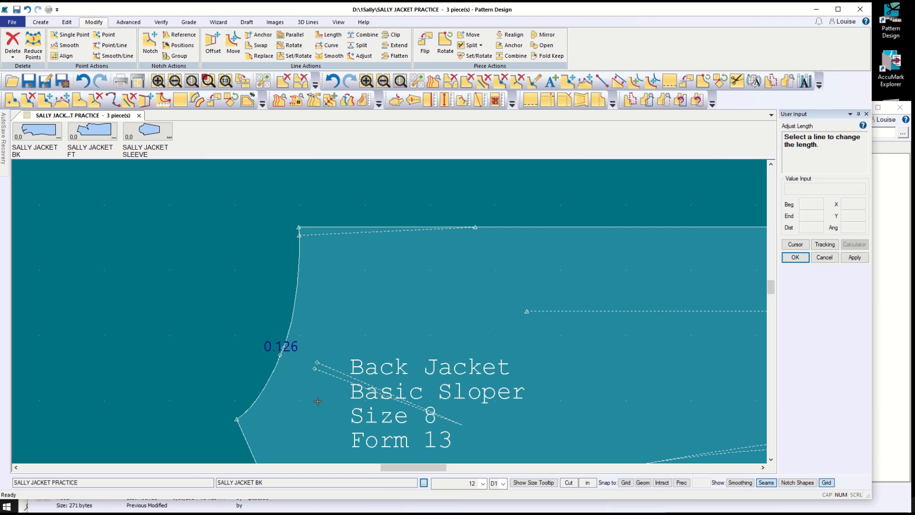
- Extend the new slanted center back line slightly beyond the neckline with Adjust Length
scroll(280, 353, up, 3)
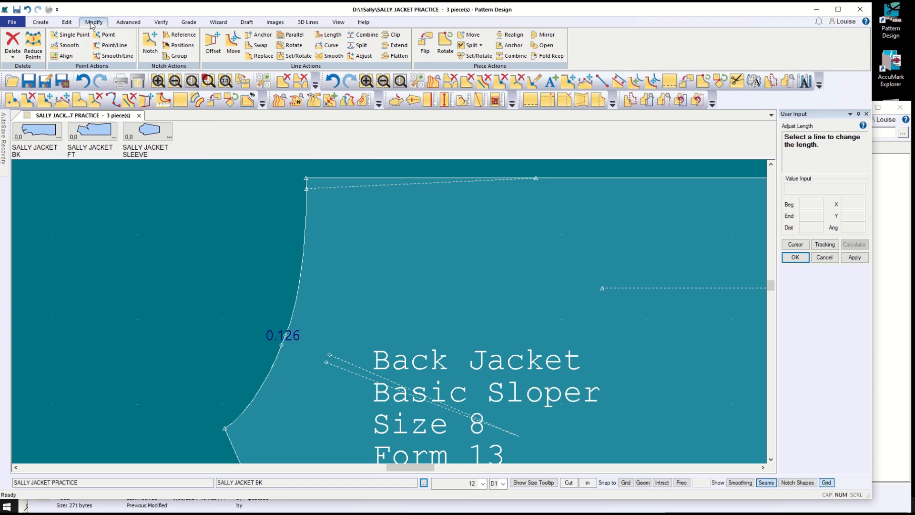
click(315, 188)
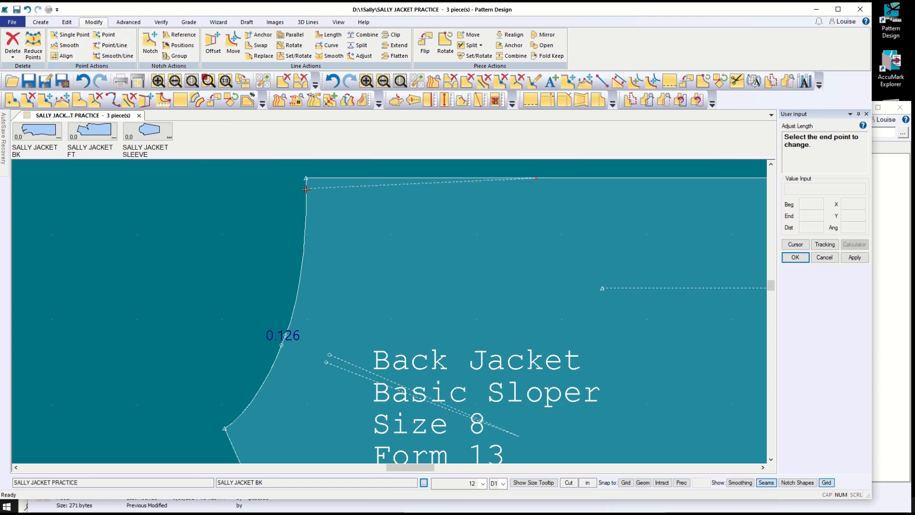
click(306, 189)
click(297, 189)
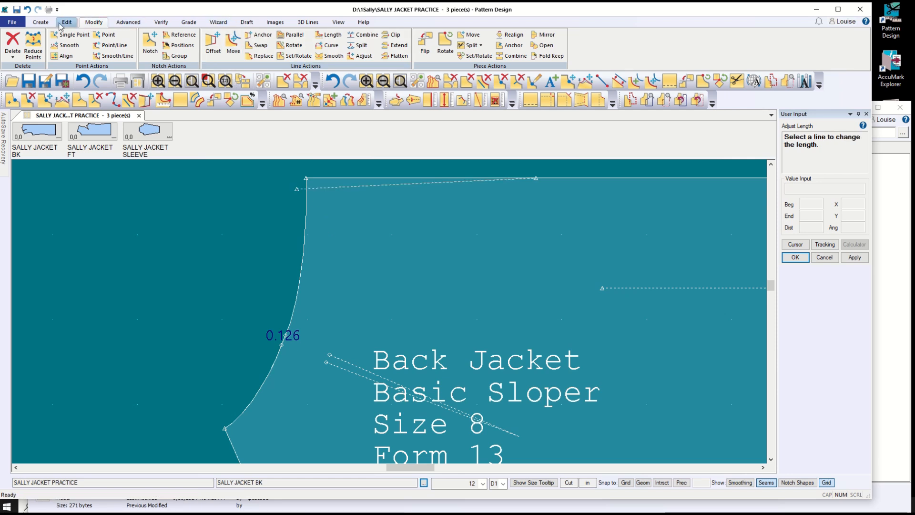
- Draw a whole Perpendicular On Line through the slanted center back line where it crosses the back neckline
click(41, 22)
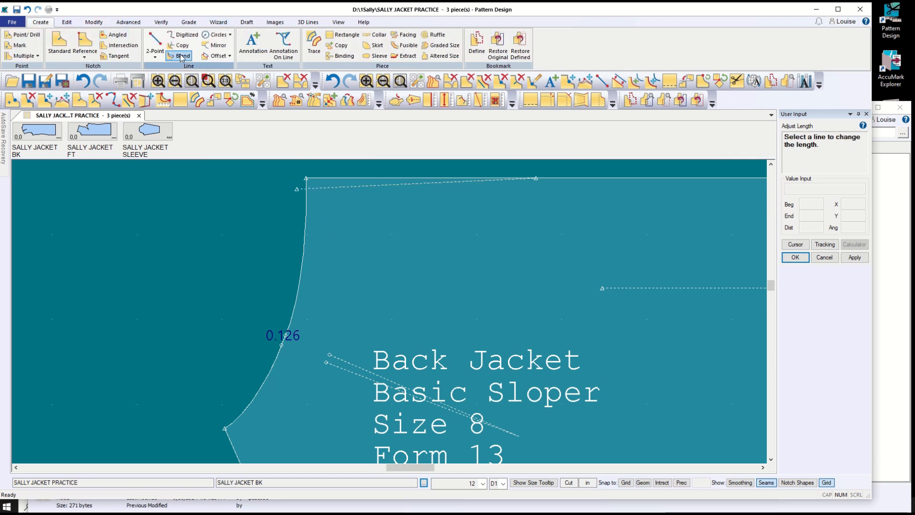
click(155, 58)
click(194, 87)
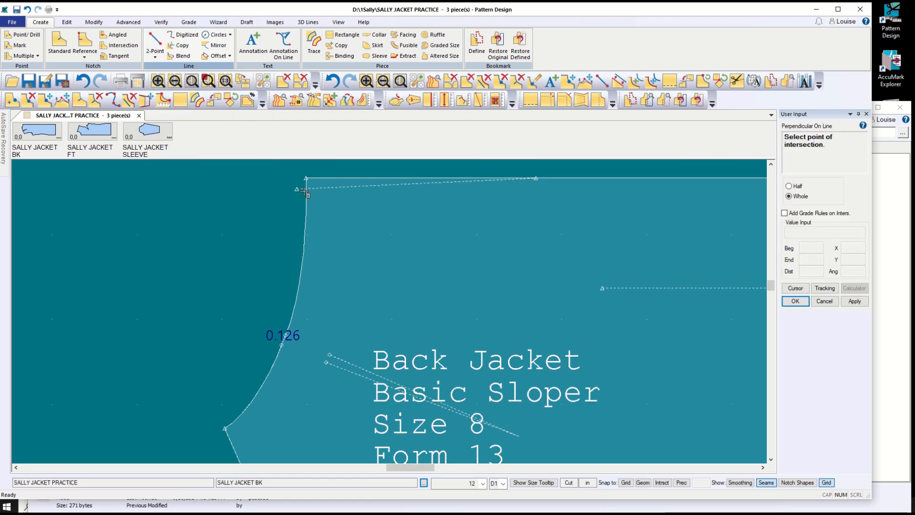
click(305, 190)
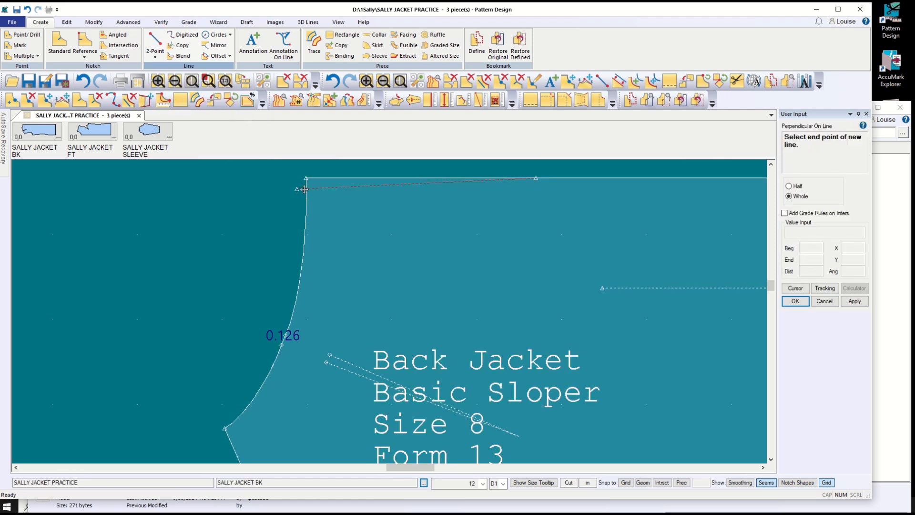
click(310, 271)
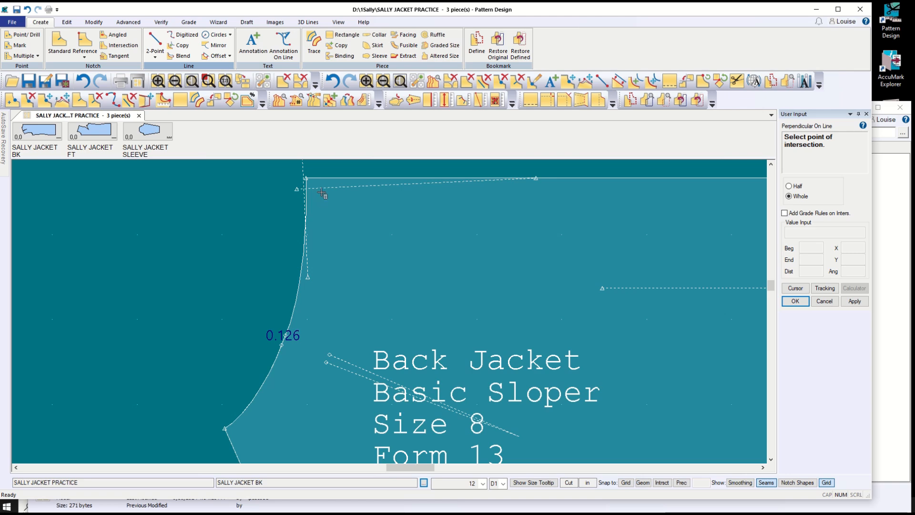
- Extend the lower end of the slanted center back line slightly past the original center back edge with Adjust Length
scroll(327, 276, down, 2)
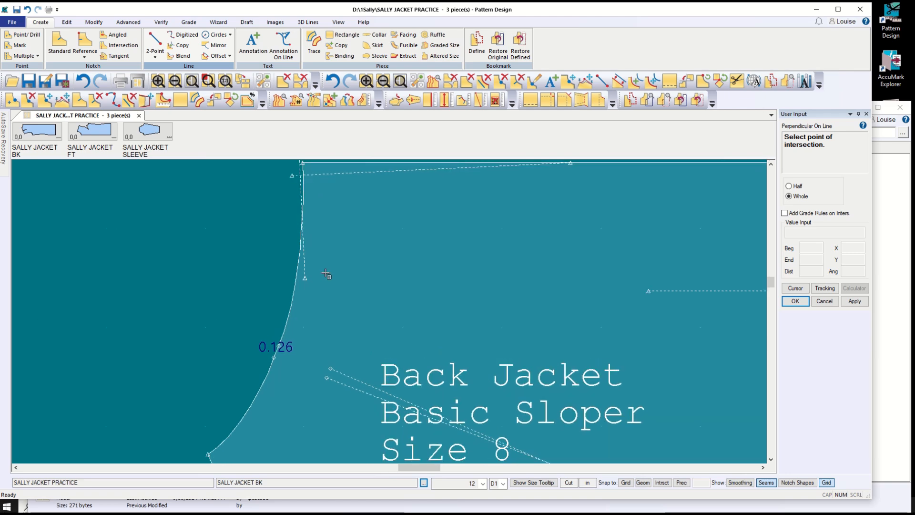
scroll(324, 278, down, 2)
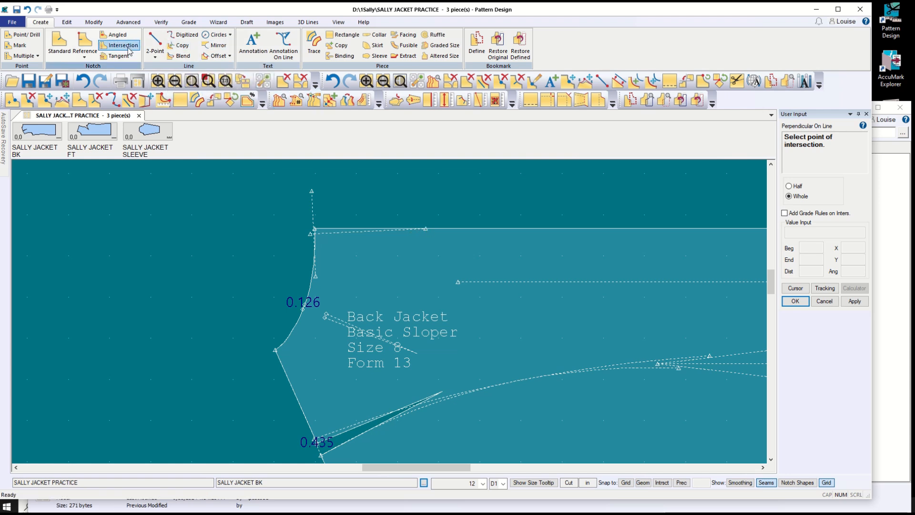
click(94, 22)
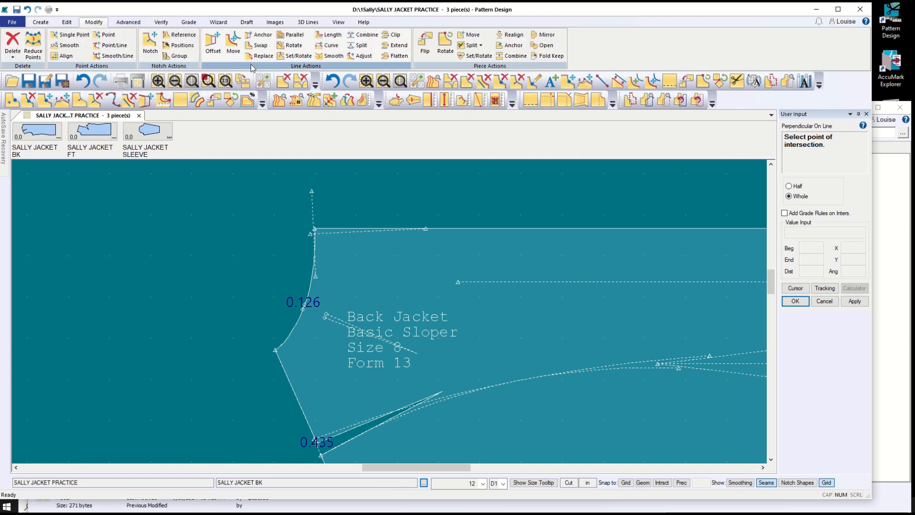
click(360, 56)
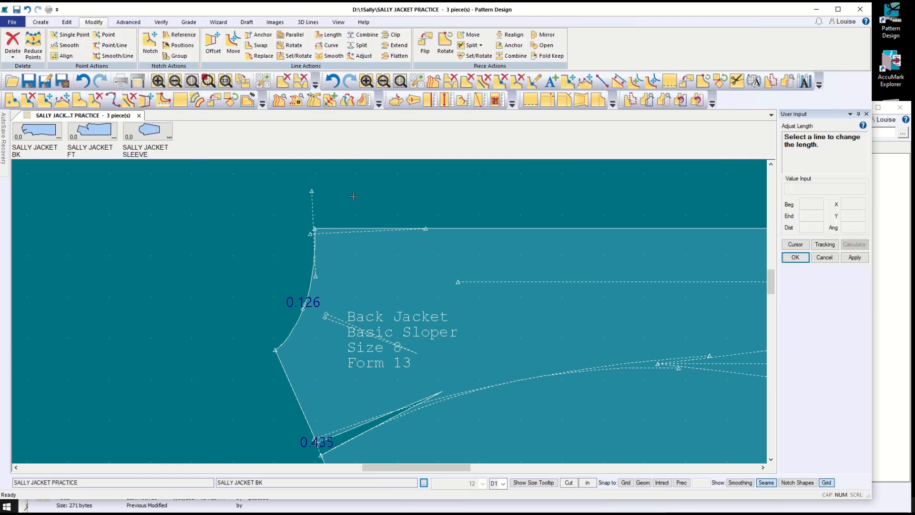
click(354, 233)
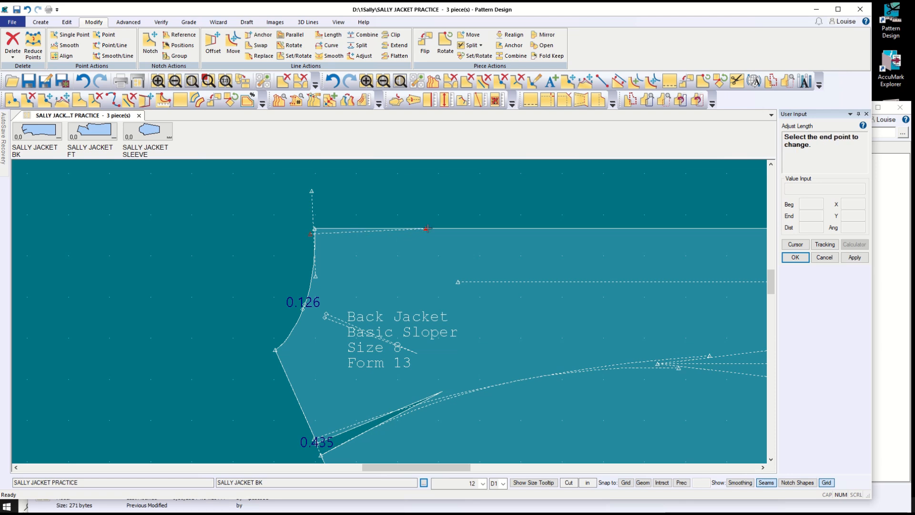
click(427, 229)
click(464, 226)
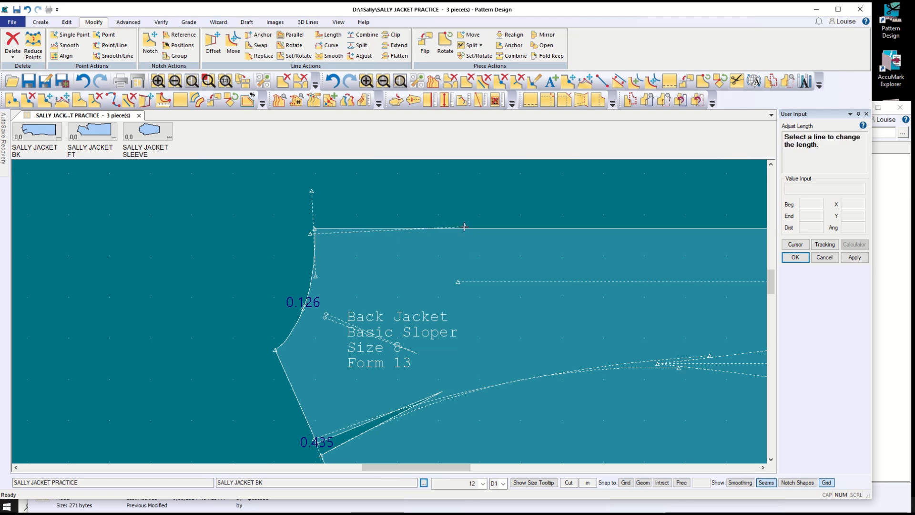
- Clip the perpendicular line and the slanted center back line against each other so they form a corner at the neckline
scroll(384, 258, up, 2)
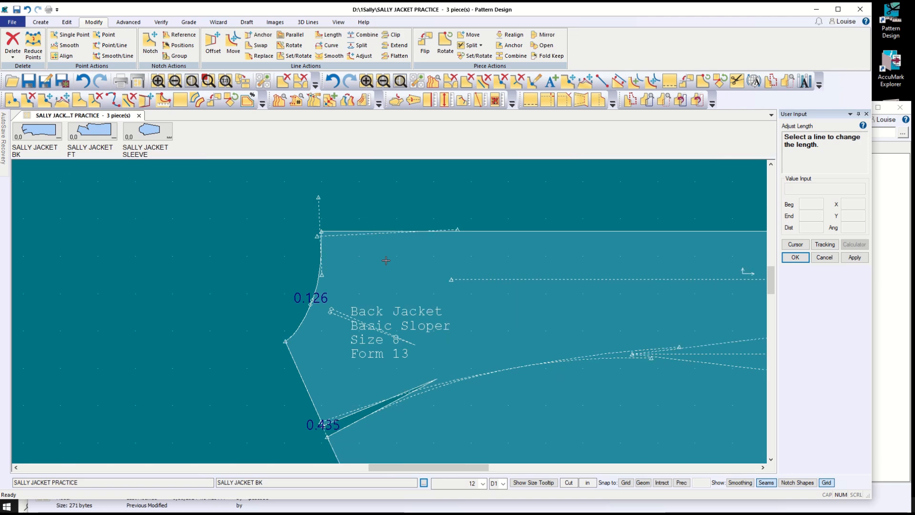
scroll(395, 256, up, 2)
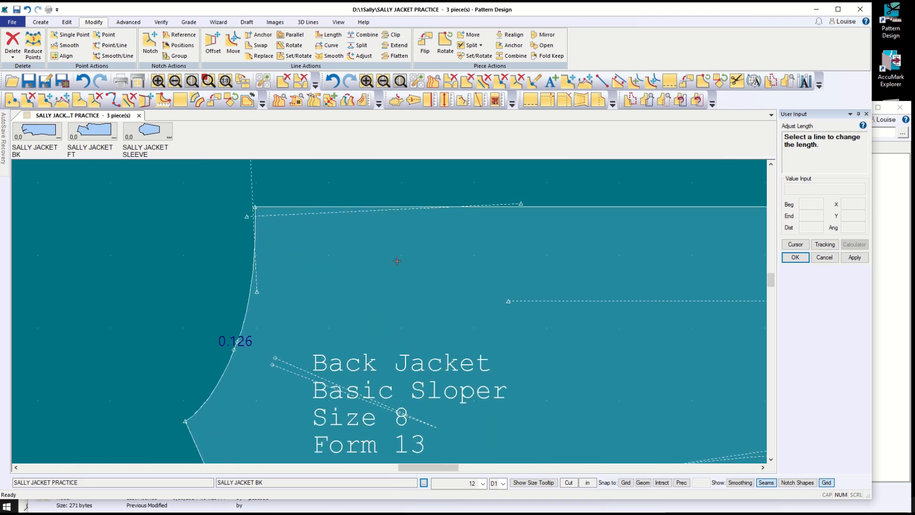
scroll(397, 261, down, 4)
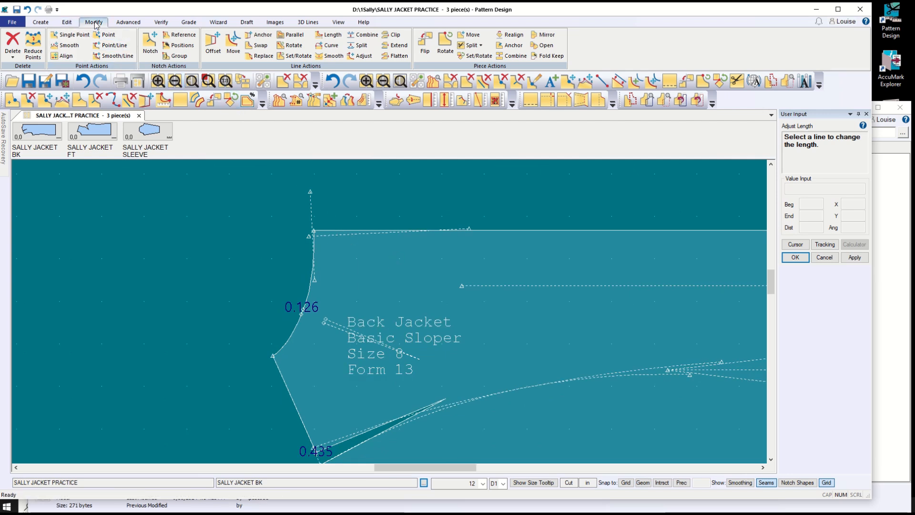
click(393, 36)
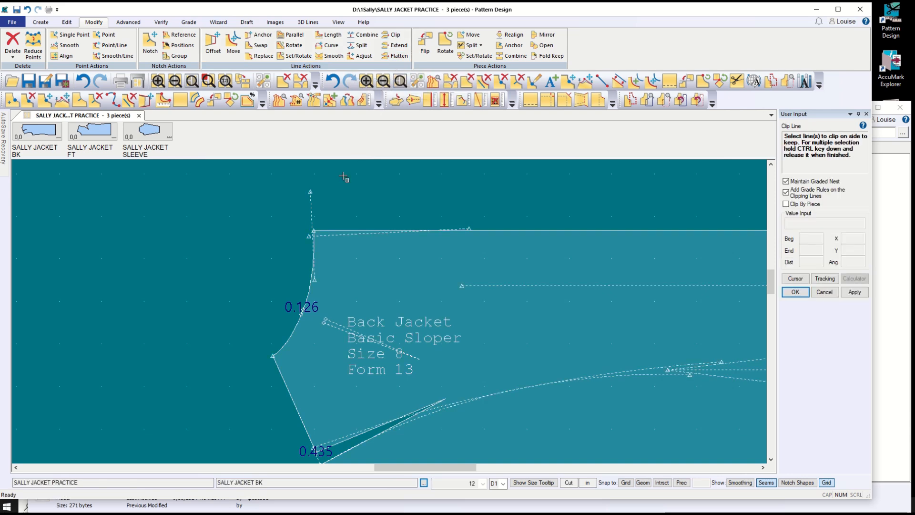
click(314, 243)
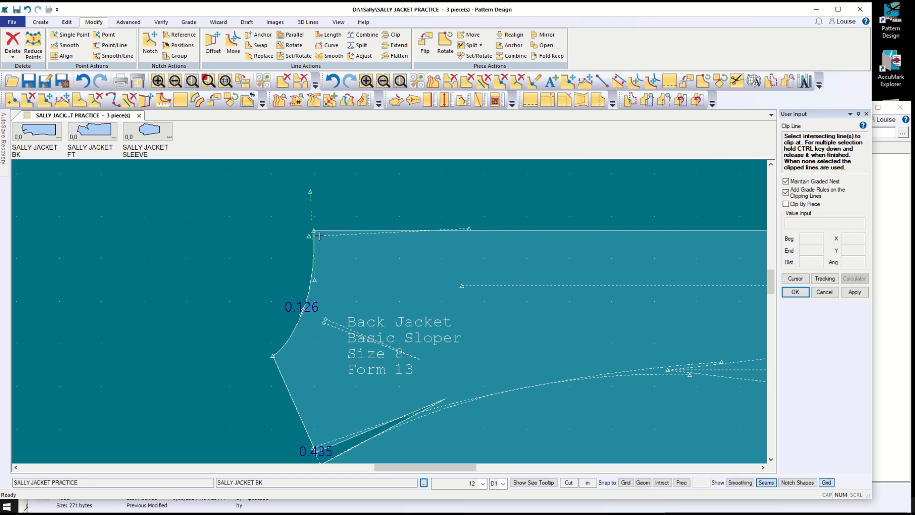
click(319, 237)
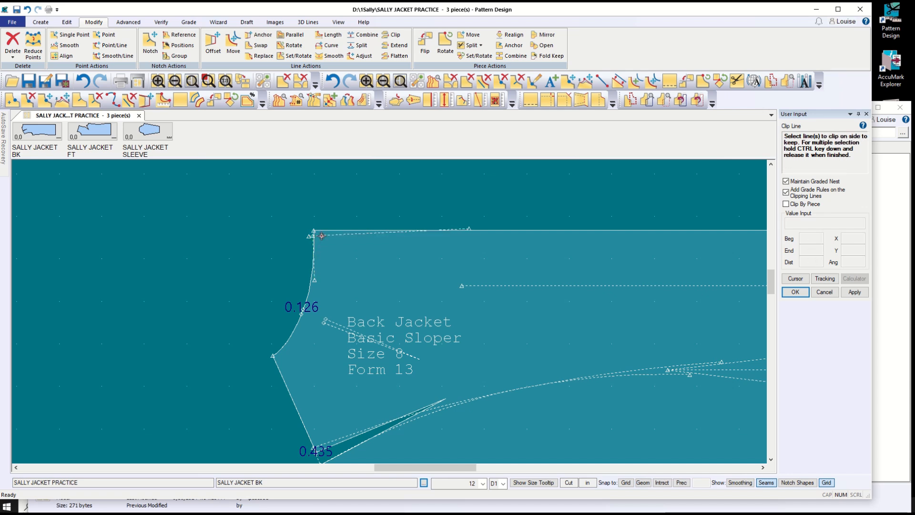
click(321, 236)
click(313, 242)
- Clip the perpendicular line's inner end at the neckline and the slanted line's far end at the original center back edge
click(314, 248)
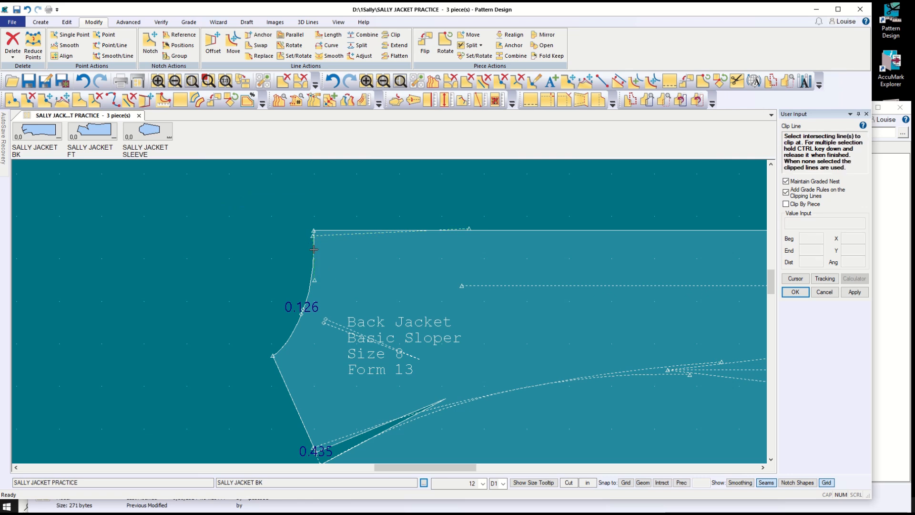
click(315, 247)
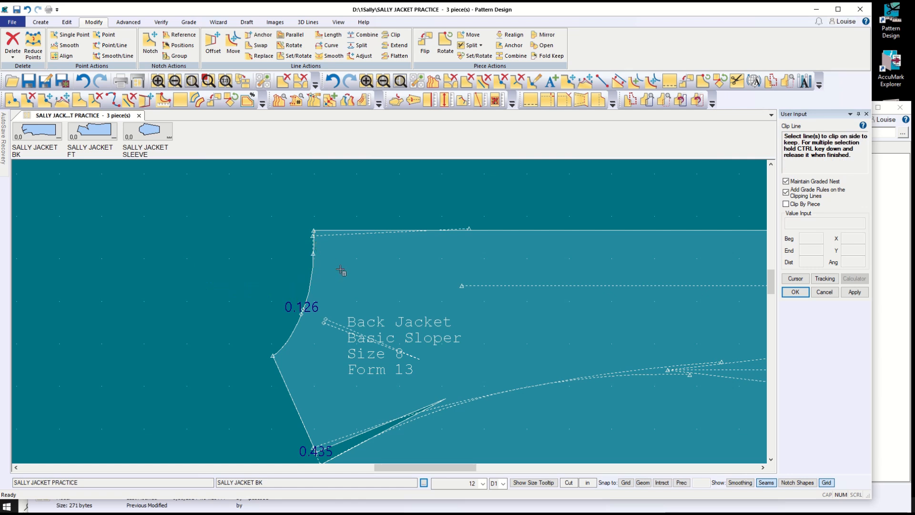
scroll(328, 269, up, 3)
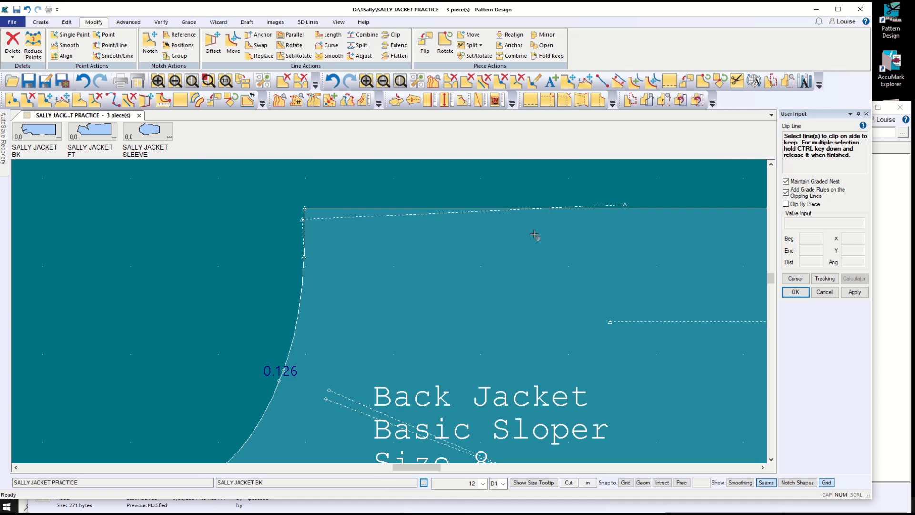
click(451, 212)
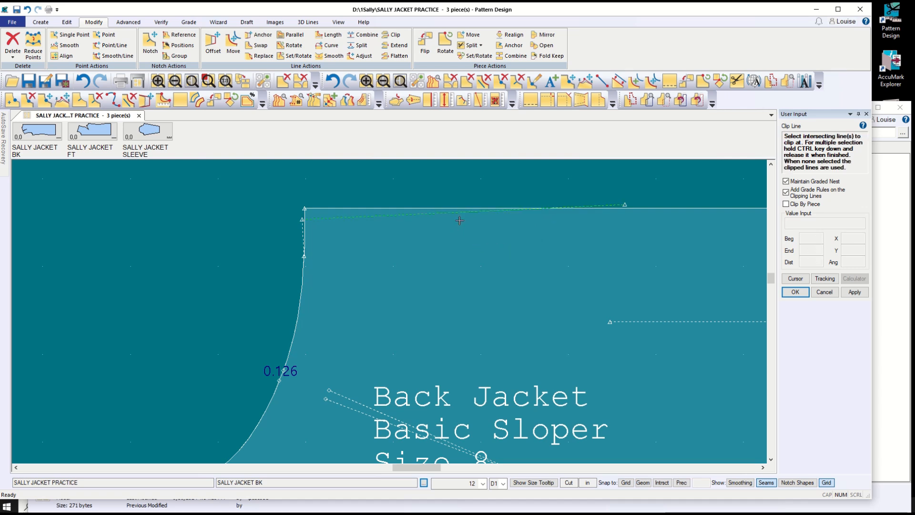
click(626, 208)
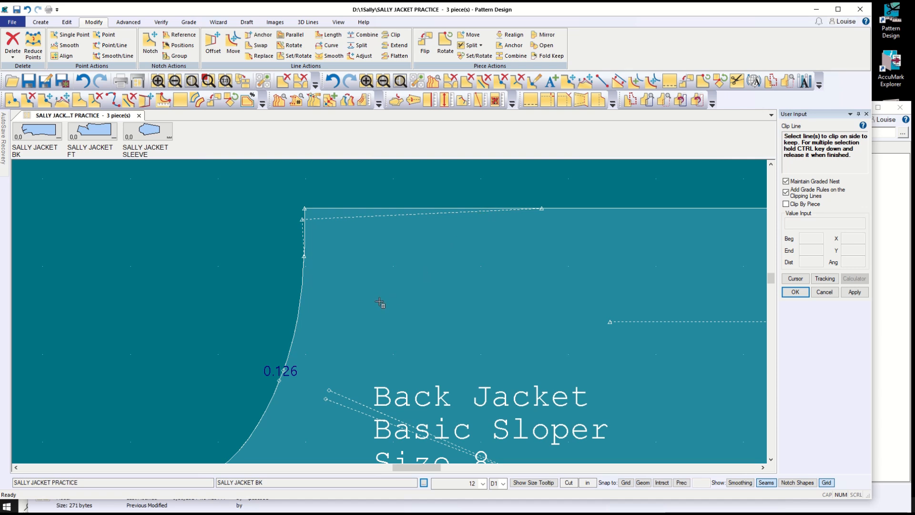
- Split the back neckline and the center back edge at the points where the two new internal lines end
scroll(380, 303, down, 4)
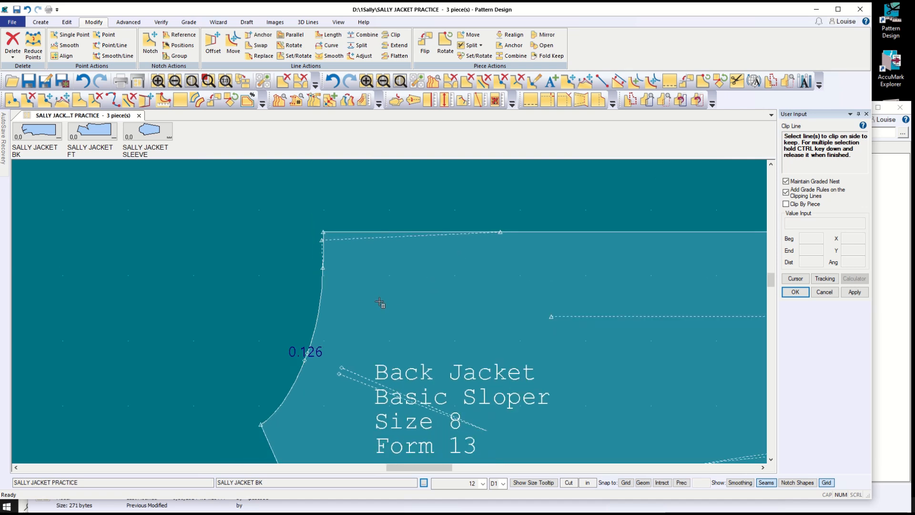
scroll(380, 302, down, 1)
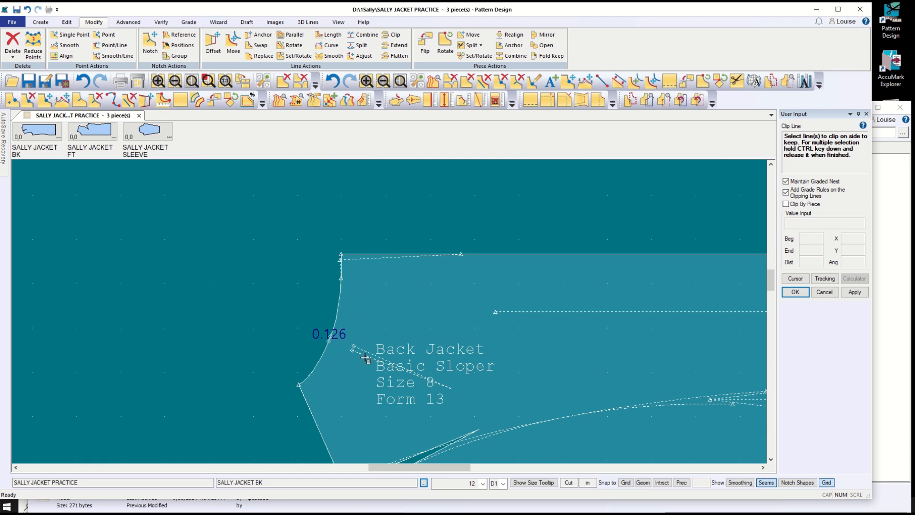
scroll(355, 386, up, 1)
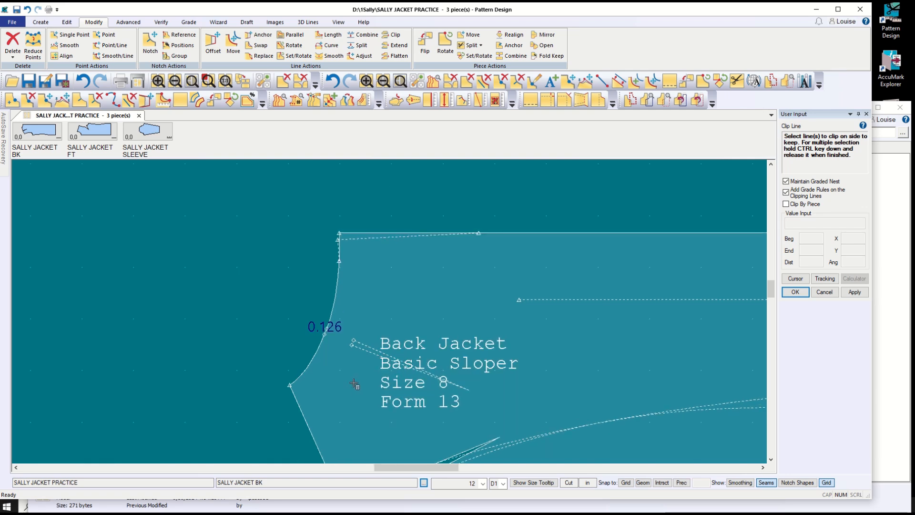
scroll(355, 385, down, 3)
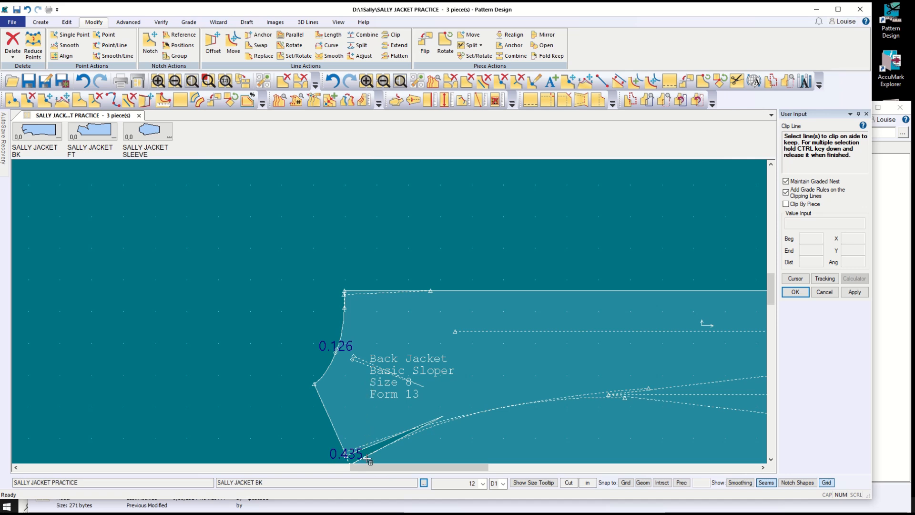
scroll(368, 458, up, 3)
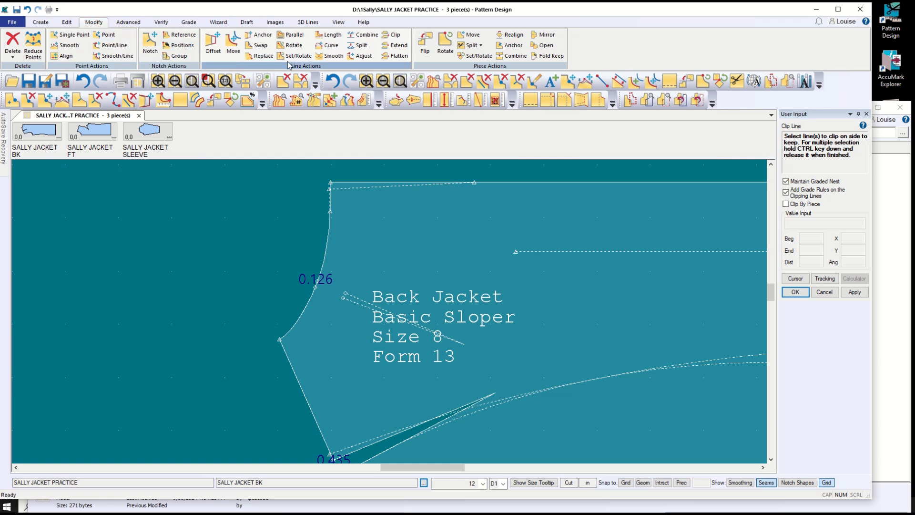
click(359, 44)
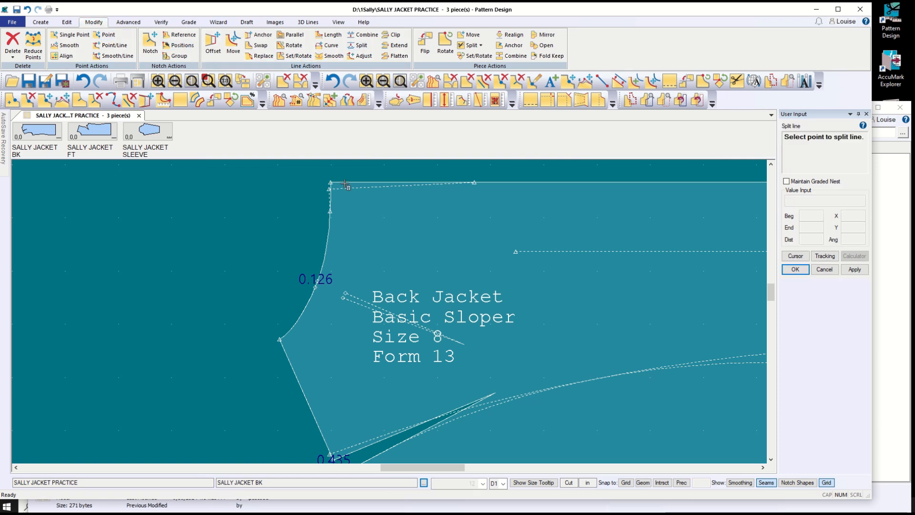
click(330, 211)
click(476, 182)
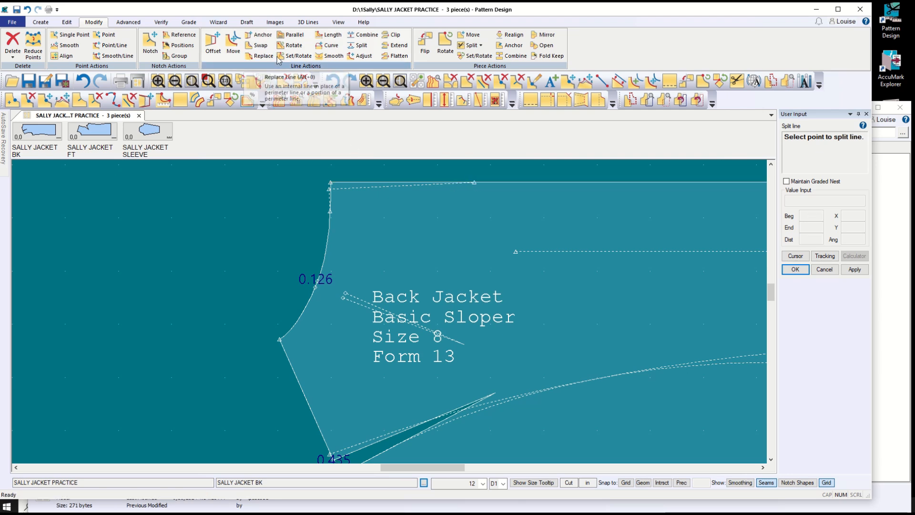
click(257, 45)
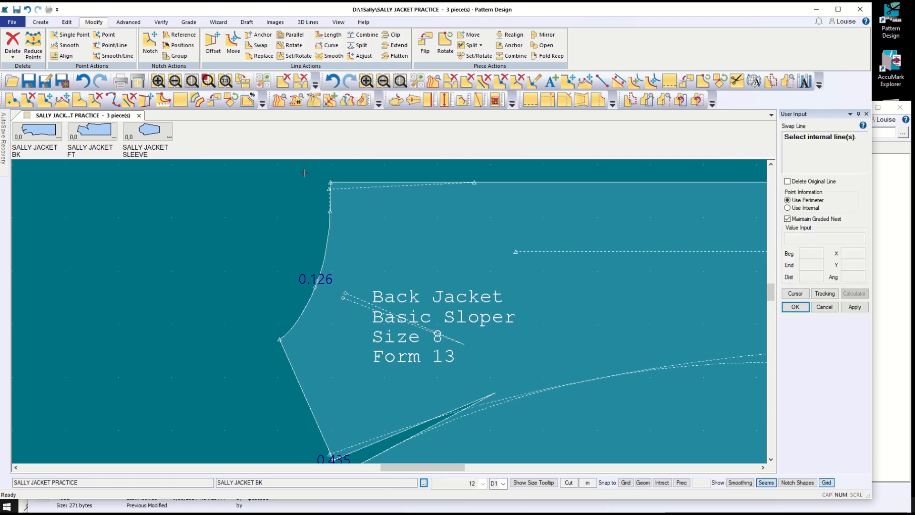
click(331, 195)
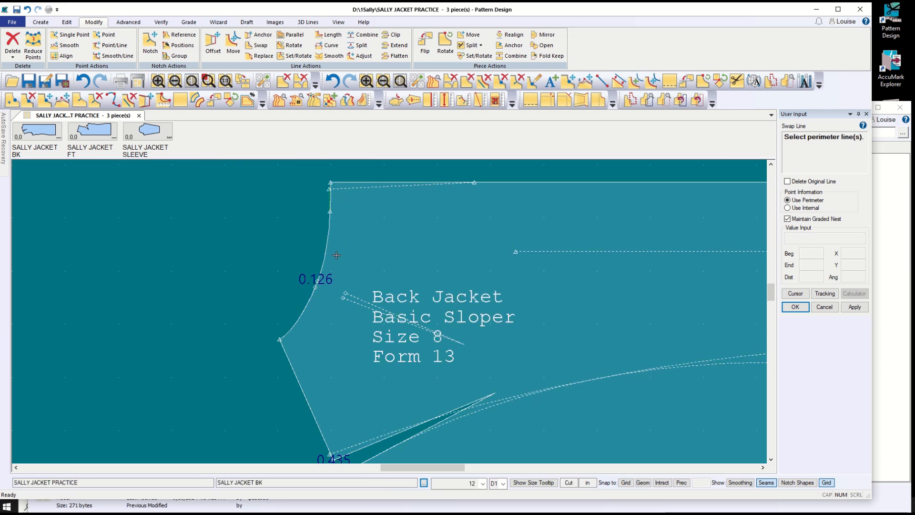
click(329, 197)
click(826, 308)
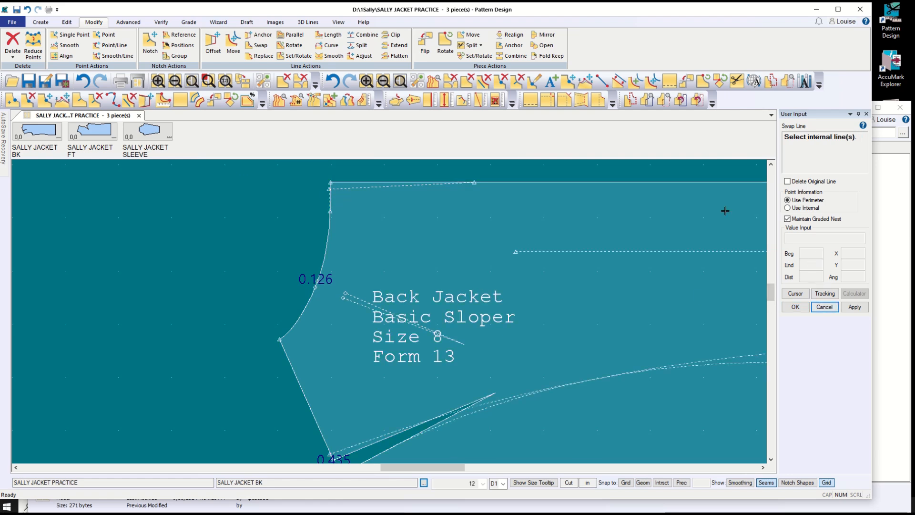
- Swap the short neckline segment and upper center back segment with the perpendicular and slanted internal lines, using perimeter point information
click(260, 46)
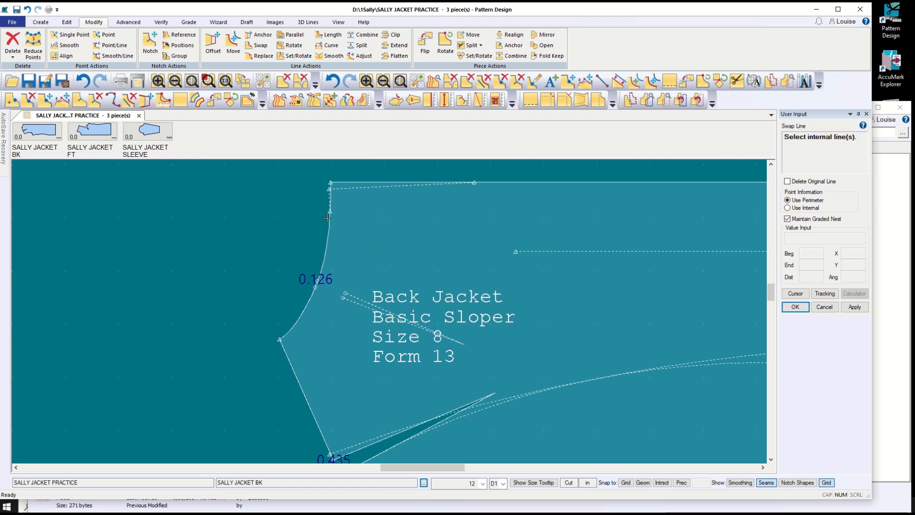
click(328, 195)
click(342, 189)
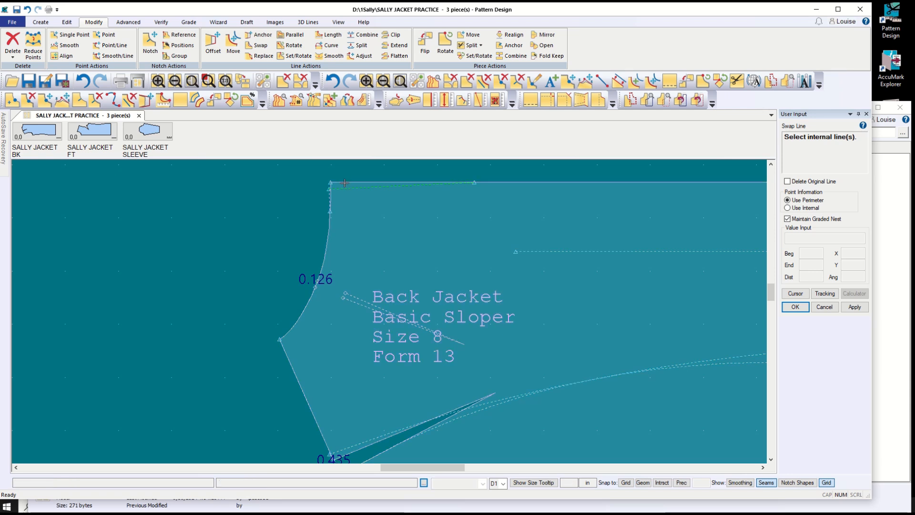
drag(387, 250, 388, 246)
right_click(389, 246)
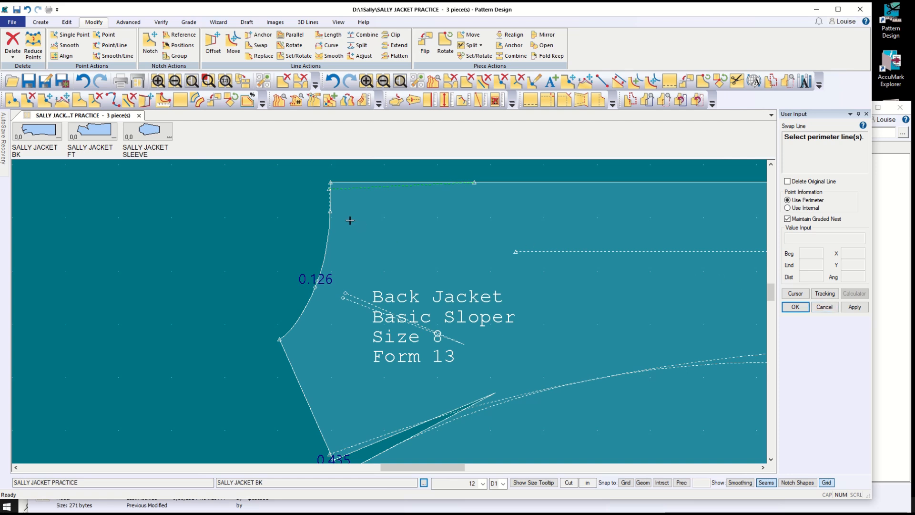
click(331, 196)
click(346, 183)
right_click(368, 208)
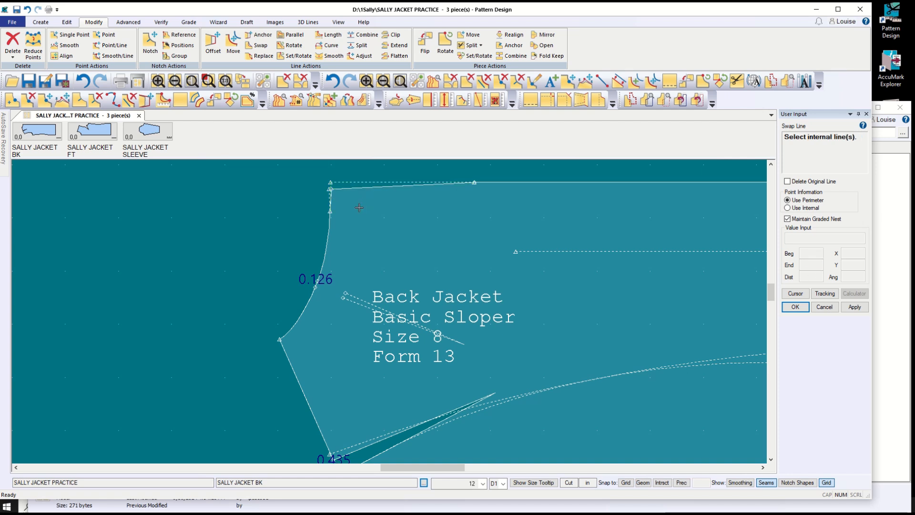
- Undo the line swaps at the back neckline and upper center back, returning to the original perimeter
scroll(333, 192, up, 3)
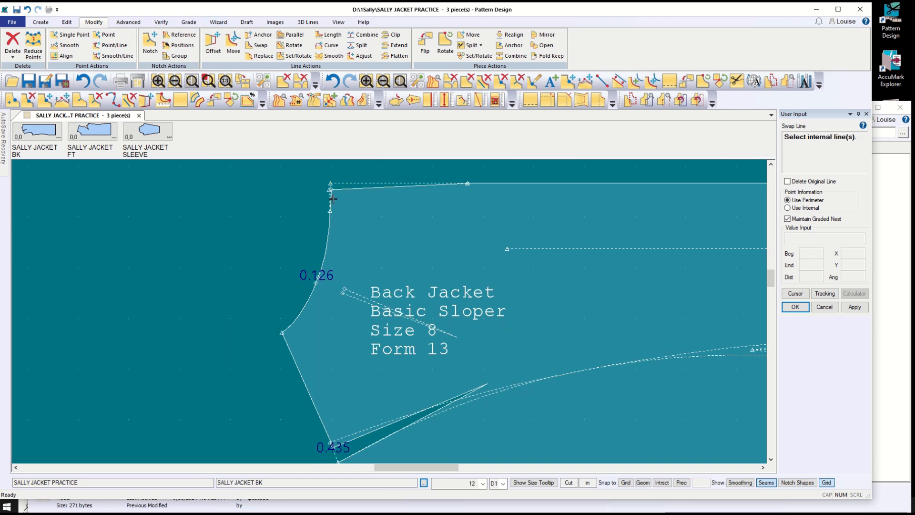
scroll(332, 192, up, 2)
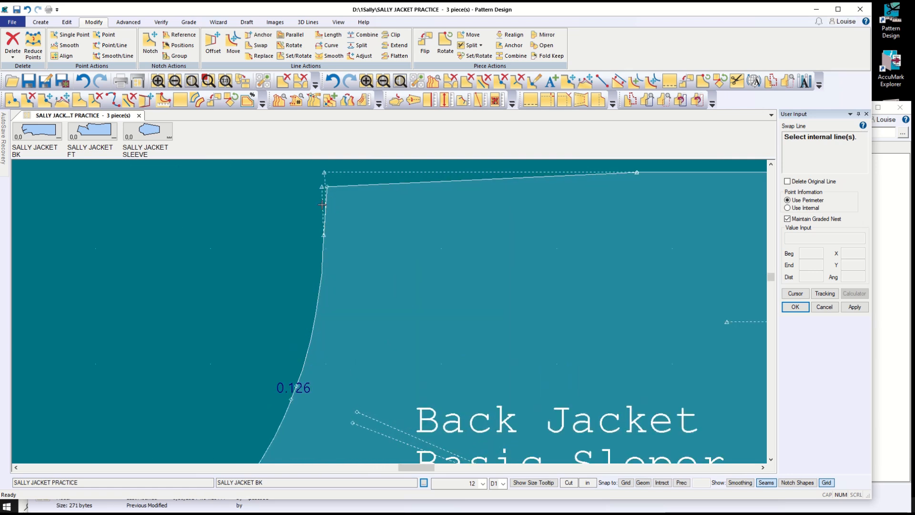
click(327, 206)
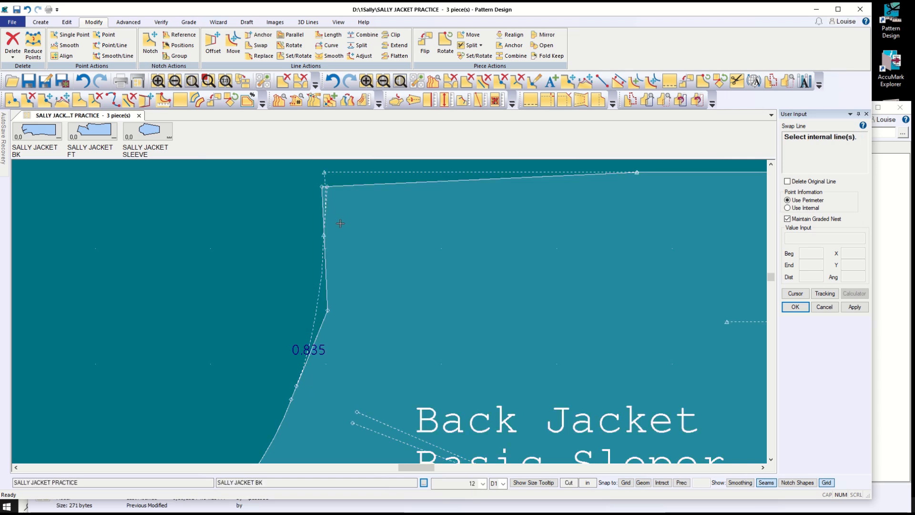
click(70, 35)
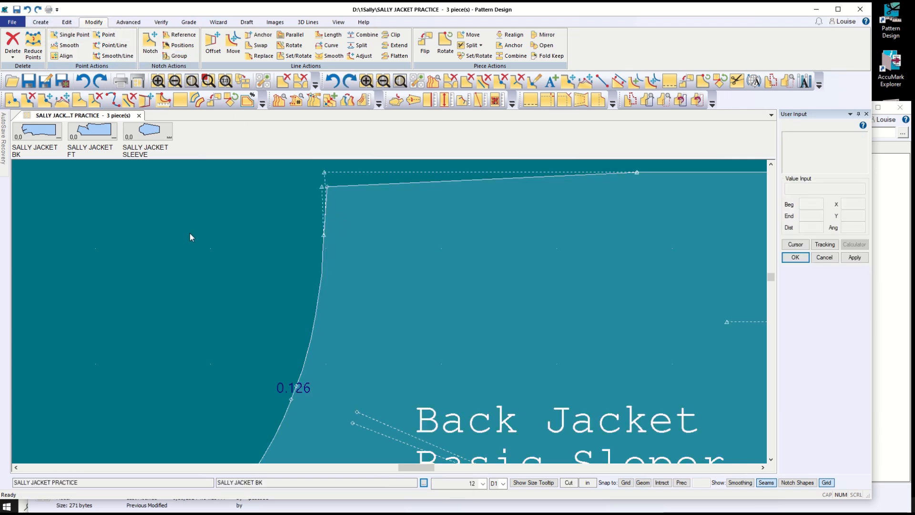
key(ctrl+z)
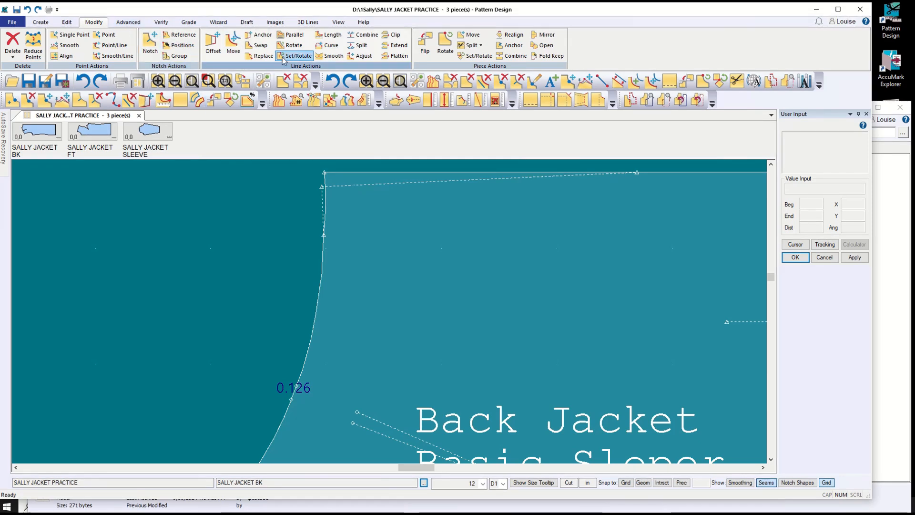
- Split the back neckline and the center back edge where the perpendicular and slanted internal lines meet them
click(359, 45)
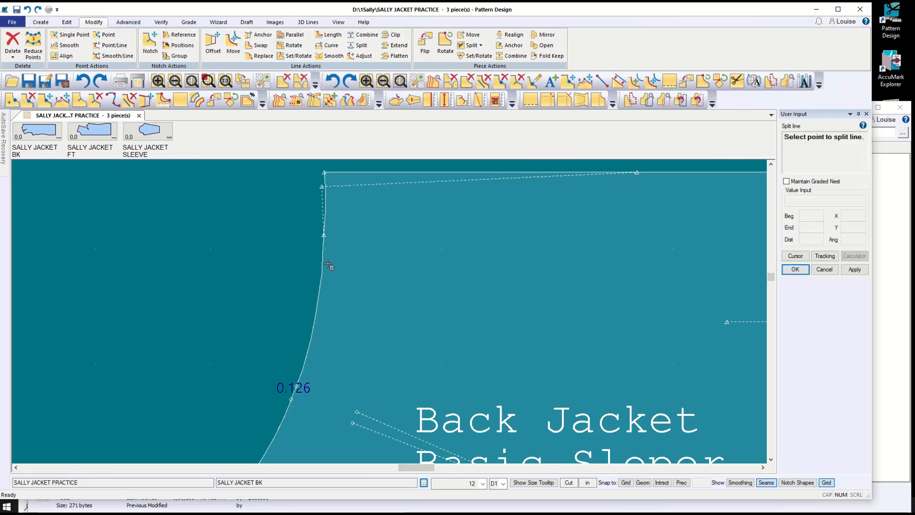
drag(322, 264, 322, 259)
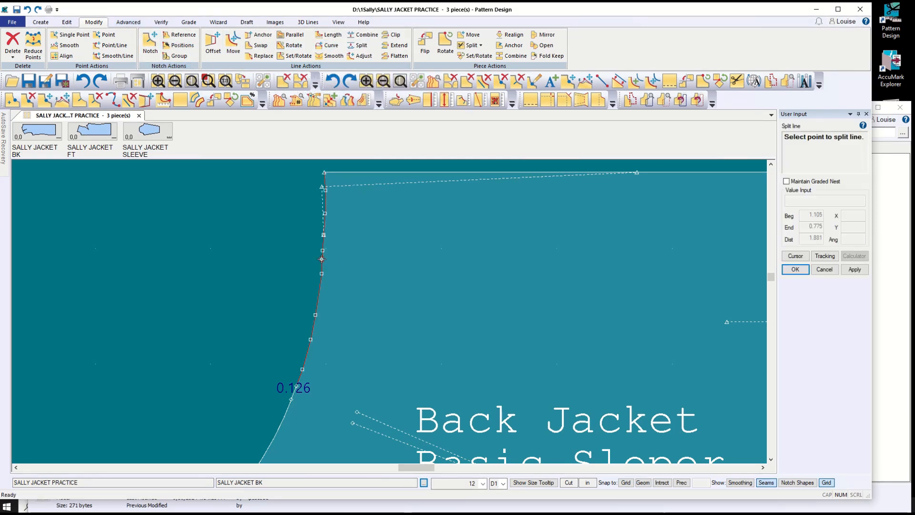
click(323, 235)
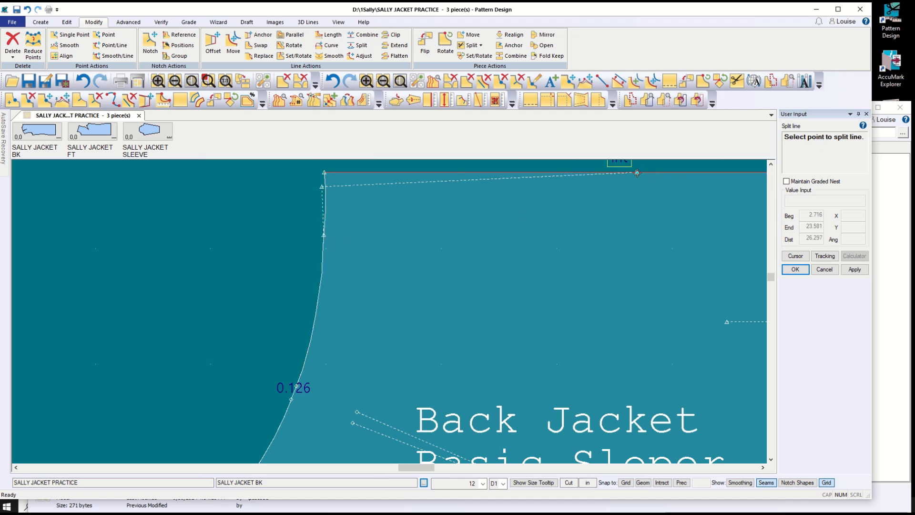
click(637, 173)
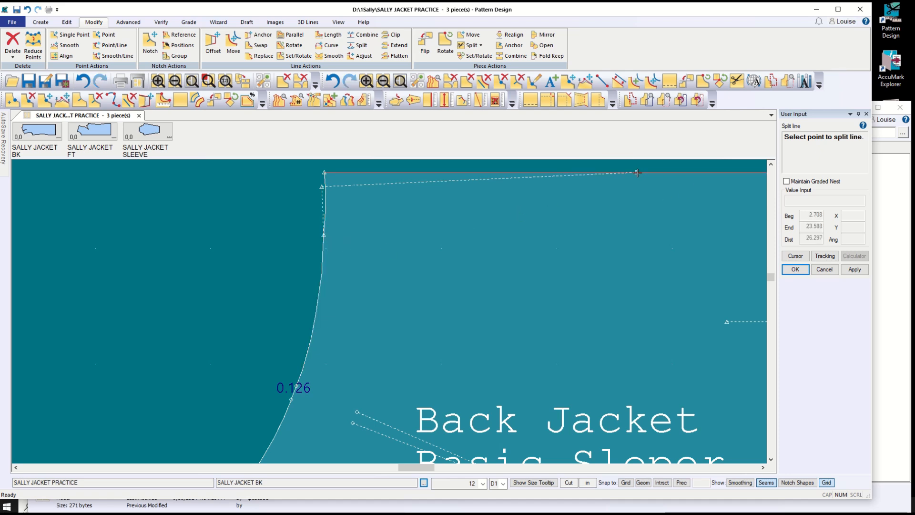
- Swap the perpendicular and slanted internal lines with the short neckline segment and upper center back segment, using perimeter point information
click(261, 45)
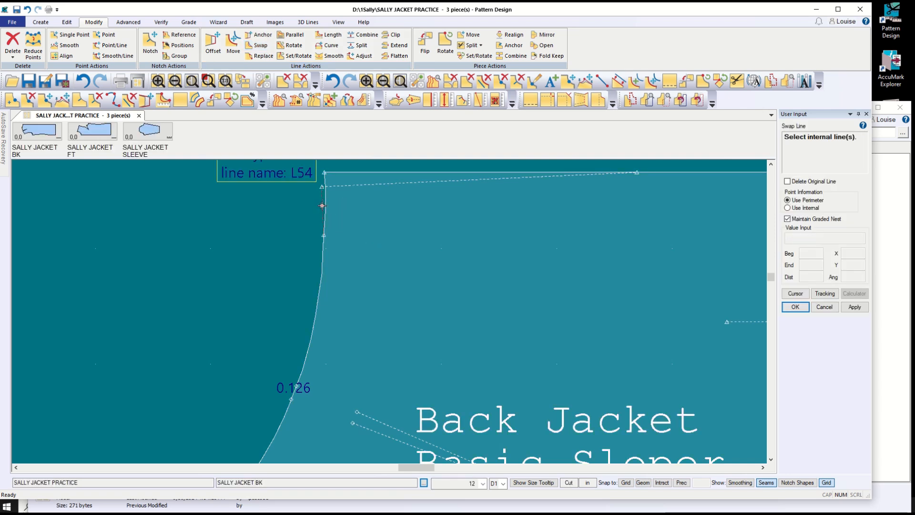
click(341, 185)
right_click(355, 219)
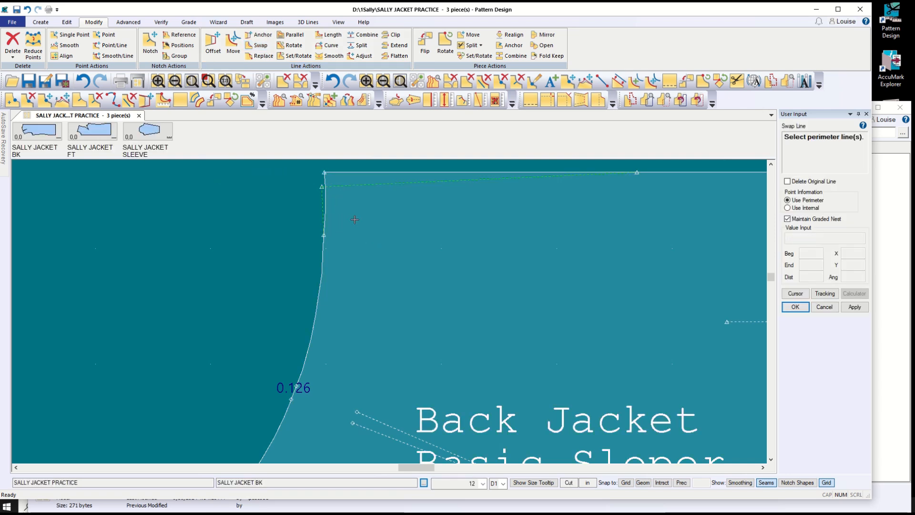
click(325, 202)
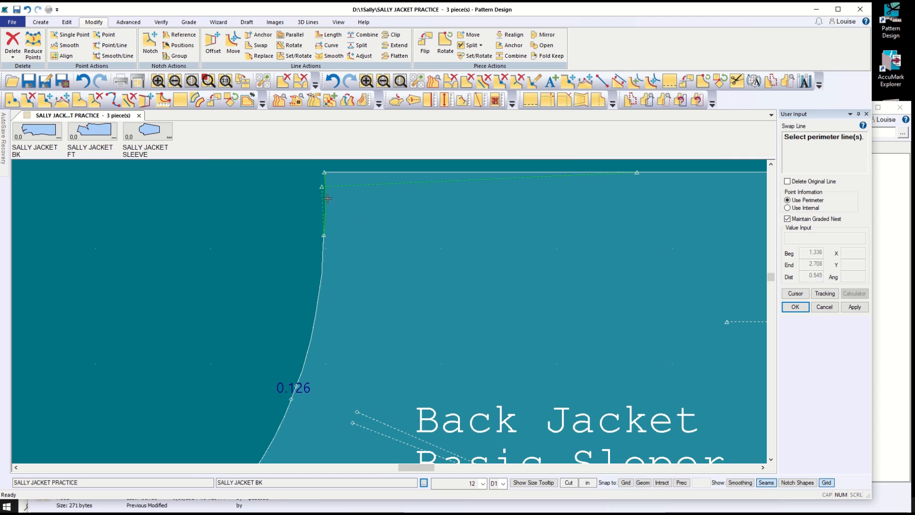
click(349, 172)
right_click(363, 233)
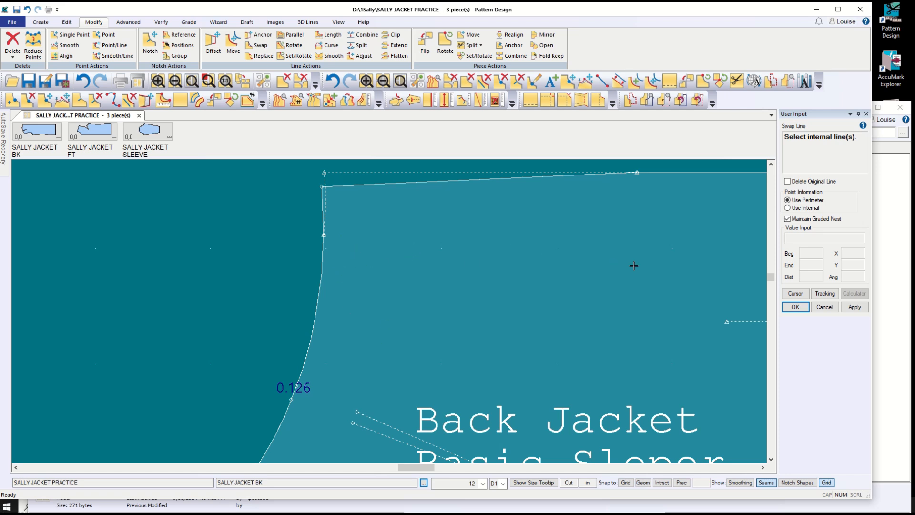
click(796, 307)
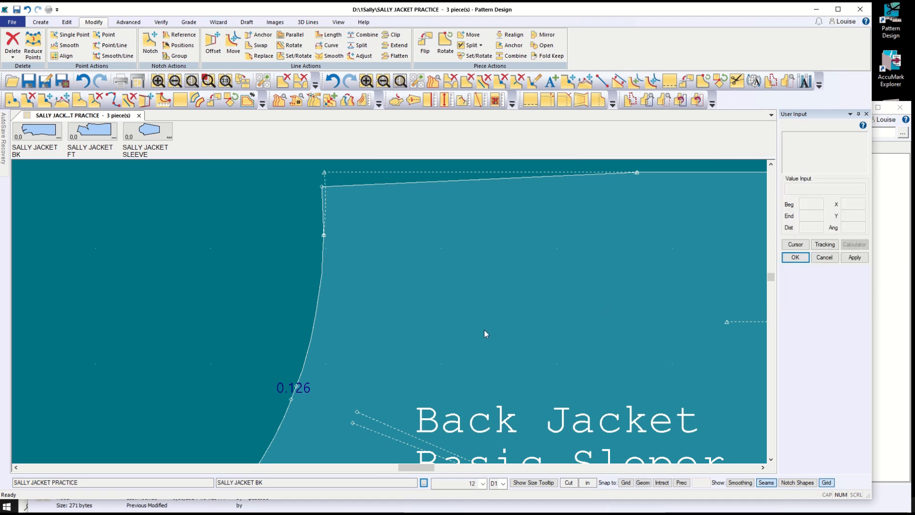
- Combine the back neckline segments from the shoulder to the new center back corner into one line
scroll(467, 330, up, 1)
scroll(466, 330, down, 3)
scroll(405, 338, down, 1)
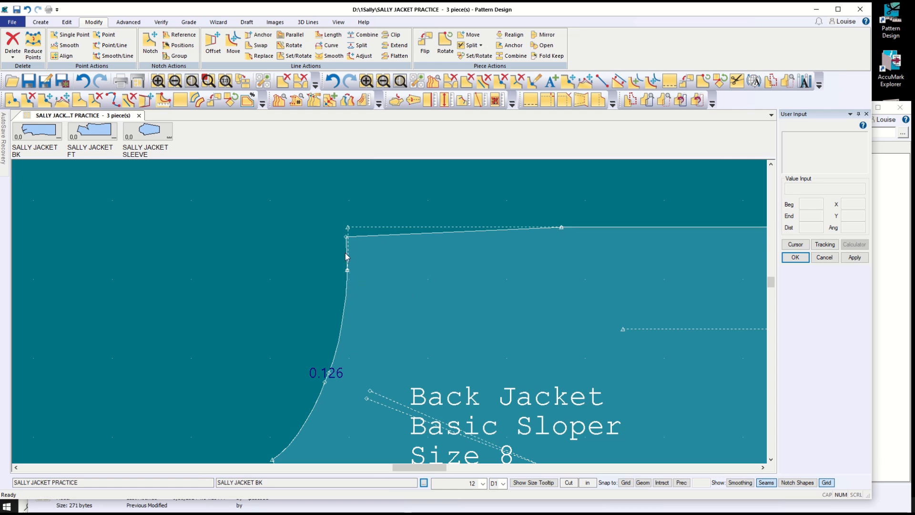
scroll(340, 420, up, 1)
scroll(340, 419, down, 2)
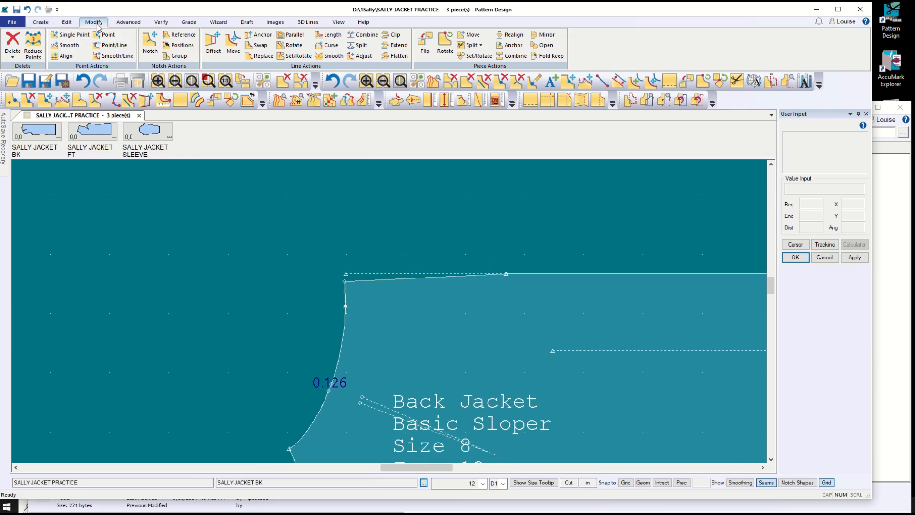
click(364, 34)
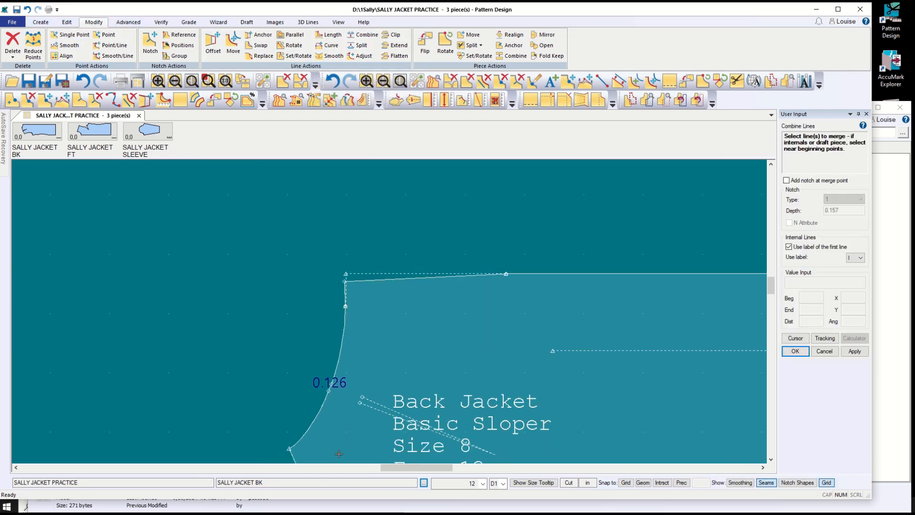
click(330, 388)
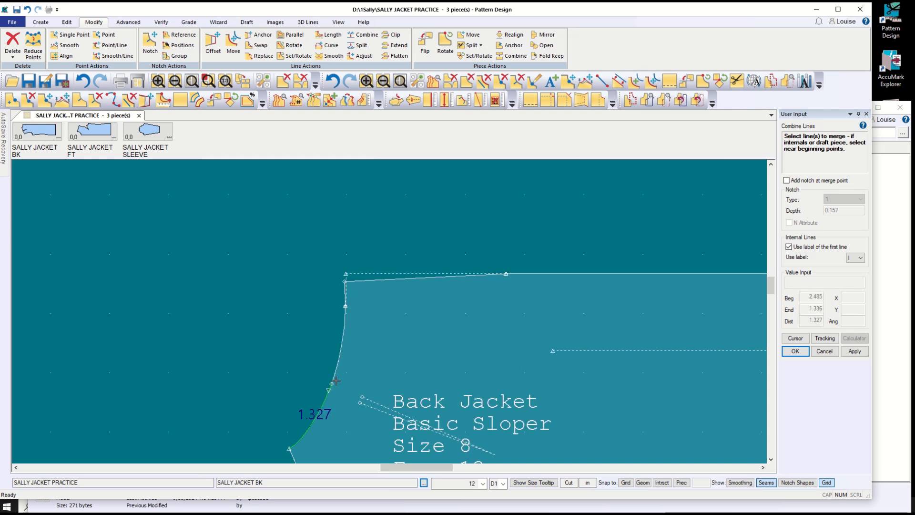
click(337, 374)
click(347, 294)
key(Return)
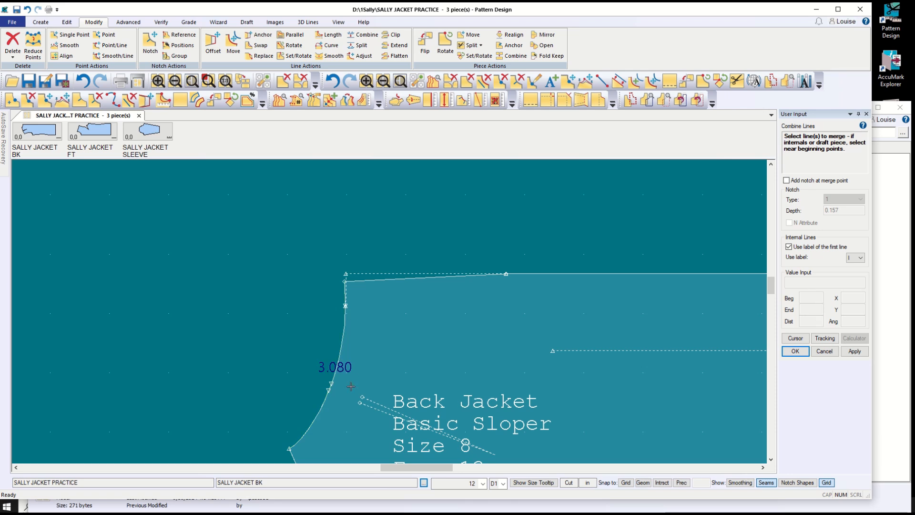
- Combine the slanted upper center back segment with the rest of the center back edge
click(369, 282)
click(528, 274)
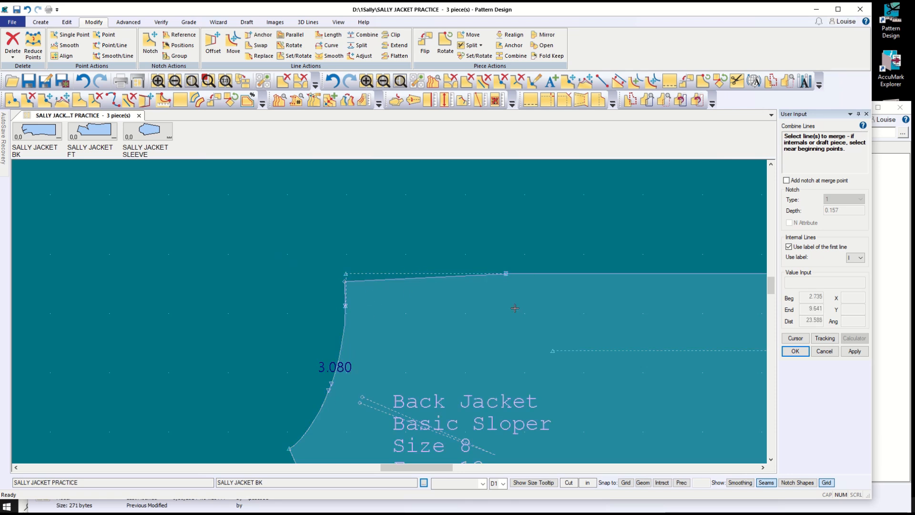
key(Return)
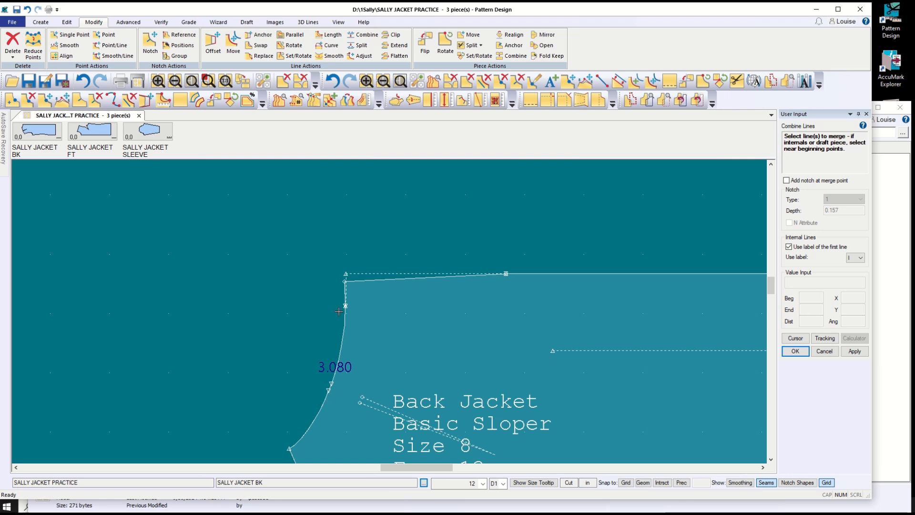
- Clear the point ID and D1 grade rule of the mid-neckline point nearer the shoulder
click(67, 23)
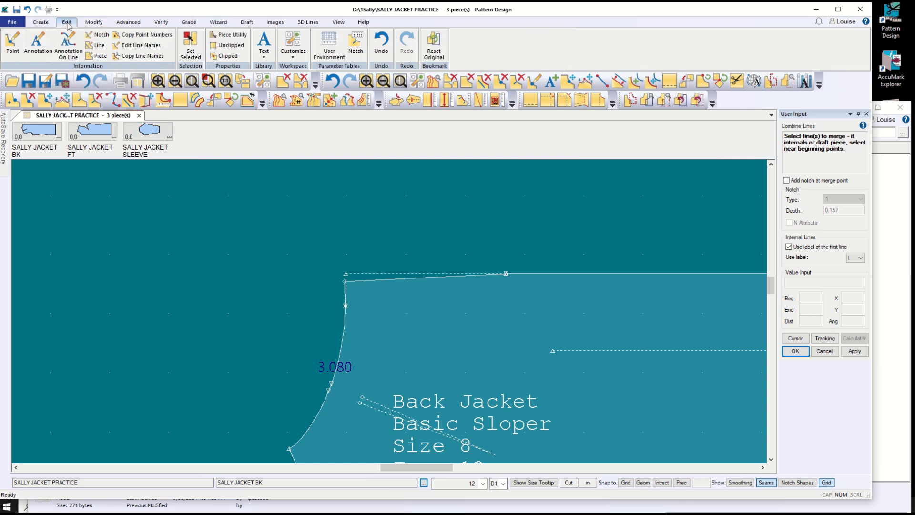
click(13, 44)
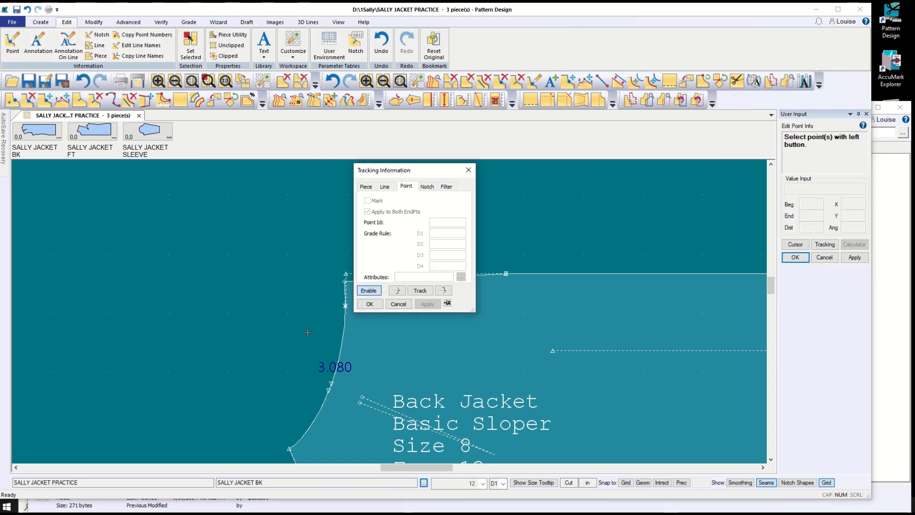
click(329, 390)
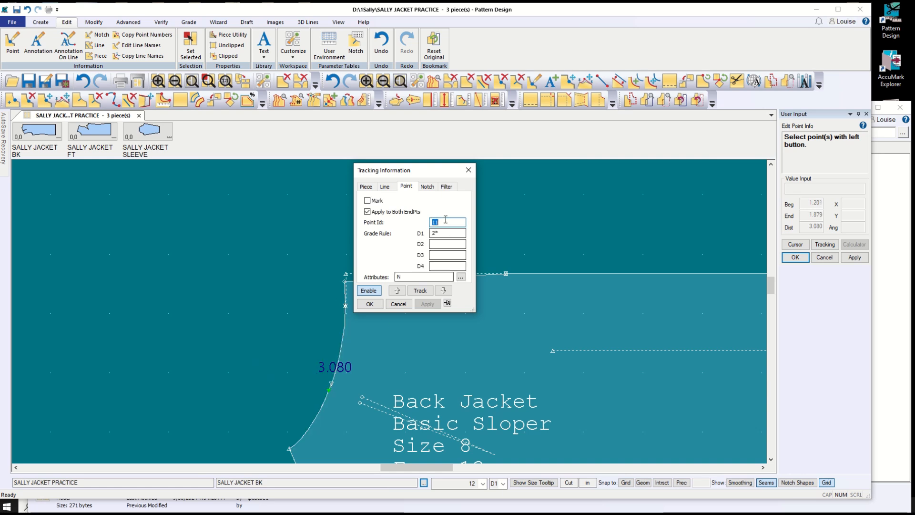
key(BackSpace)
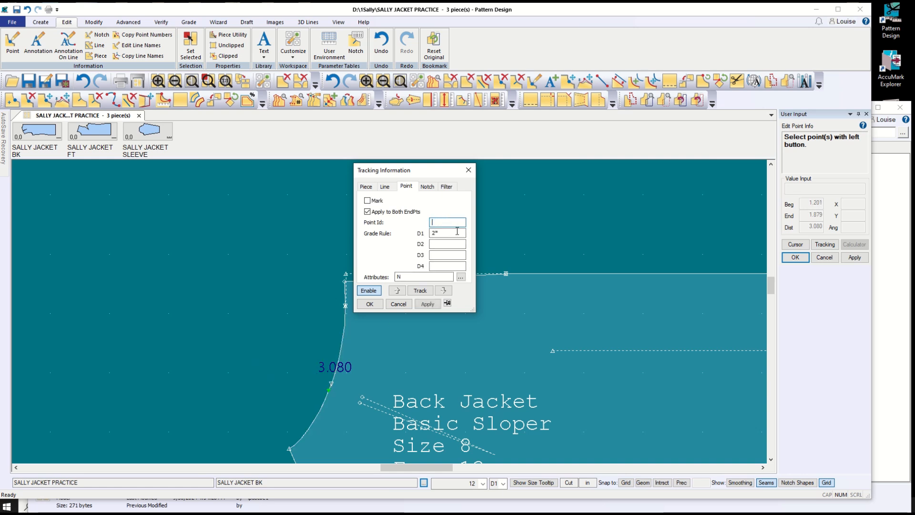
double_click(443, 232)
key(BackSpace)
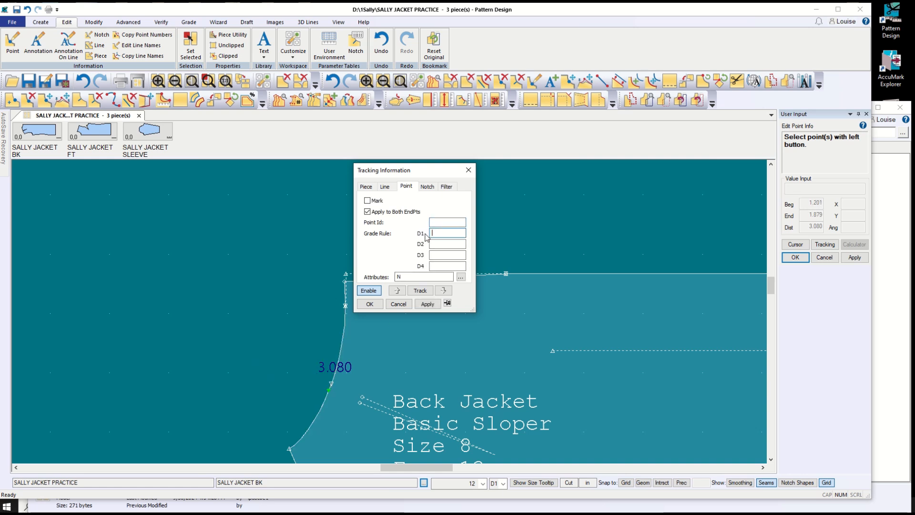
click(427, 305)
- Clear the adjacent mid-neckline point's ID and D1 grade rule, and set its smoothing attribute to None - System Smoothing
click(332, 383)
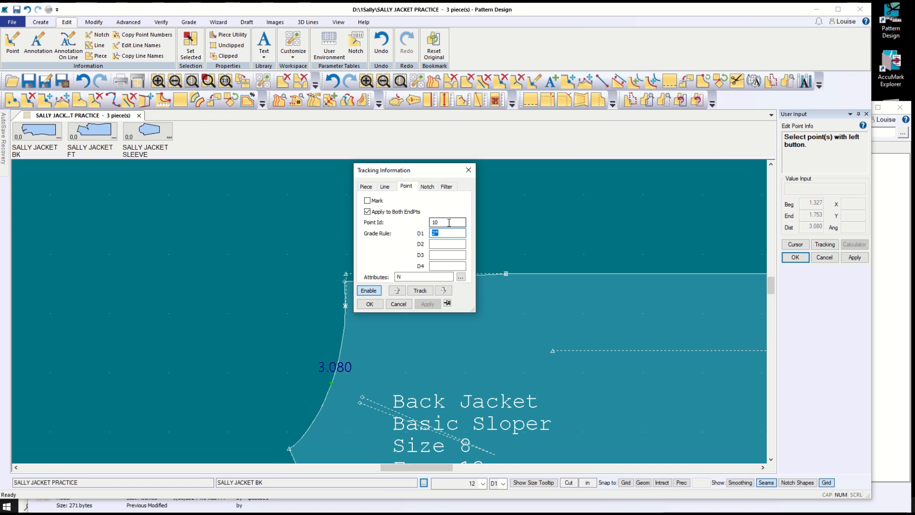
double_click(431, 222)
click(435, 232)
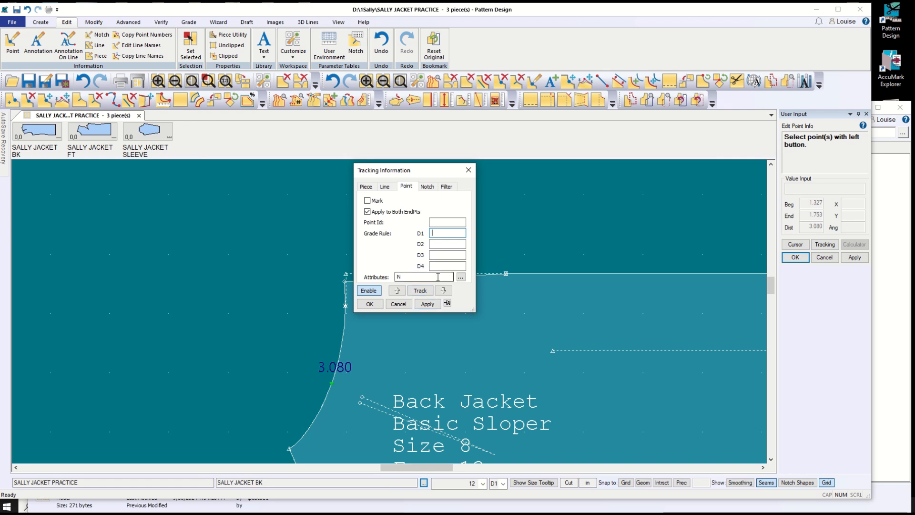
click(428, 304)
click(413, 277)
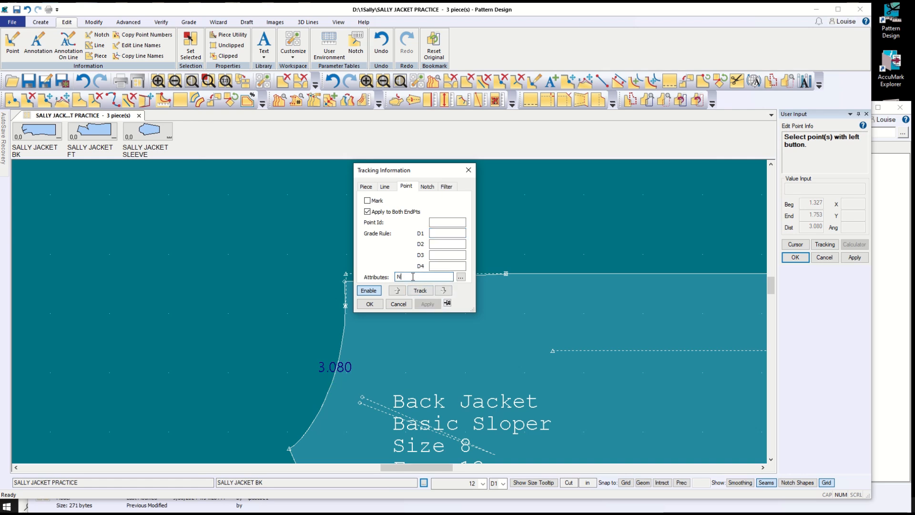
click(461, 277)
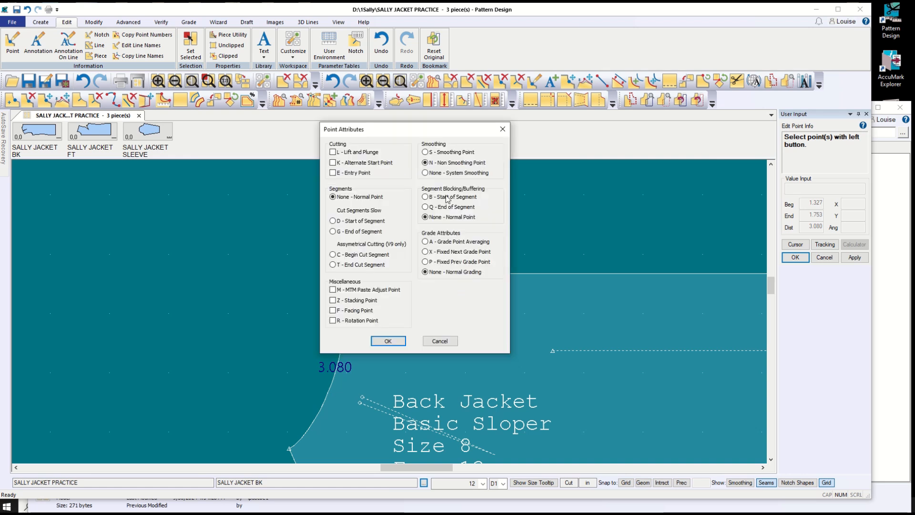
click(428, 172)
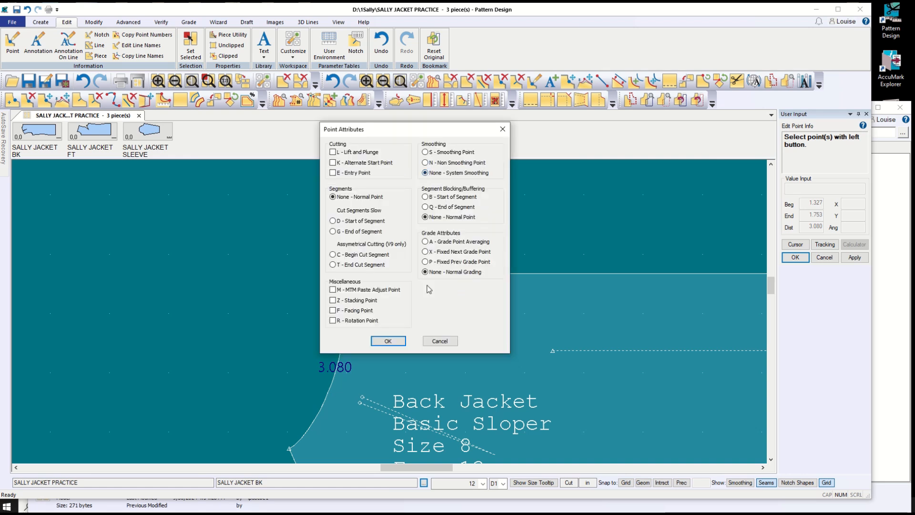
click(400, 339)
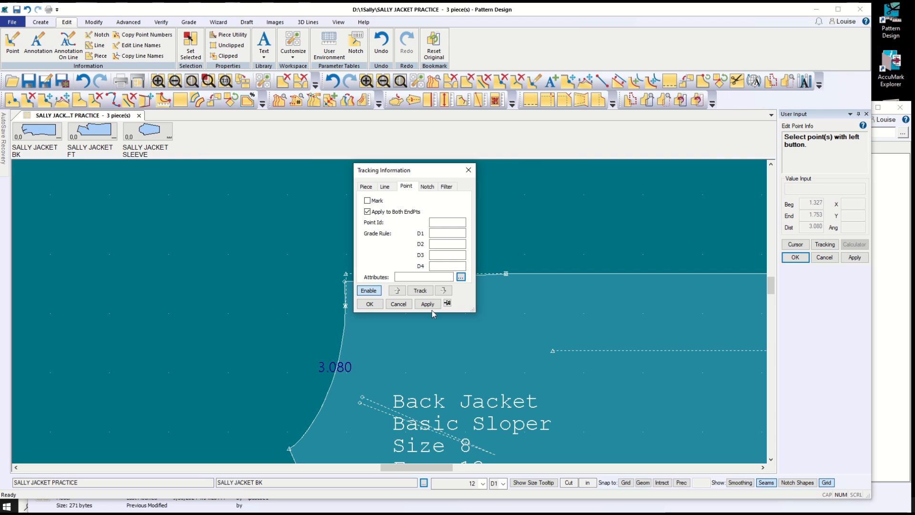
click(370, 304)
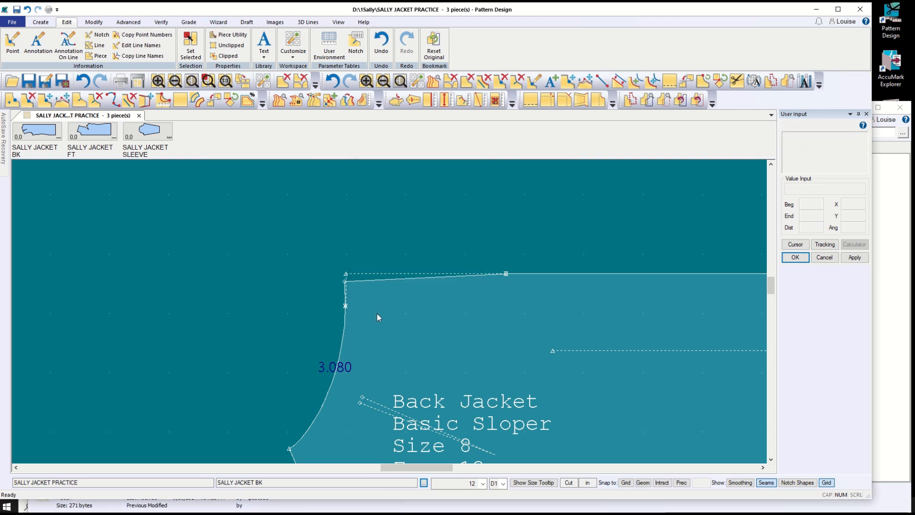
scroll(351, 382, down, 4)
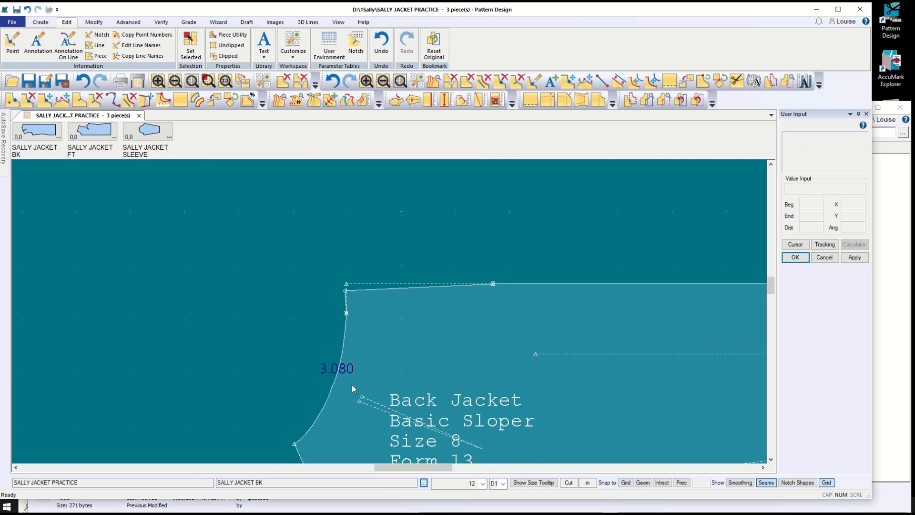
scroll(345, 393, down, 4)
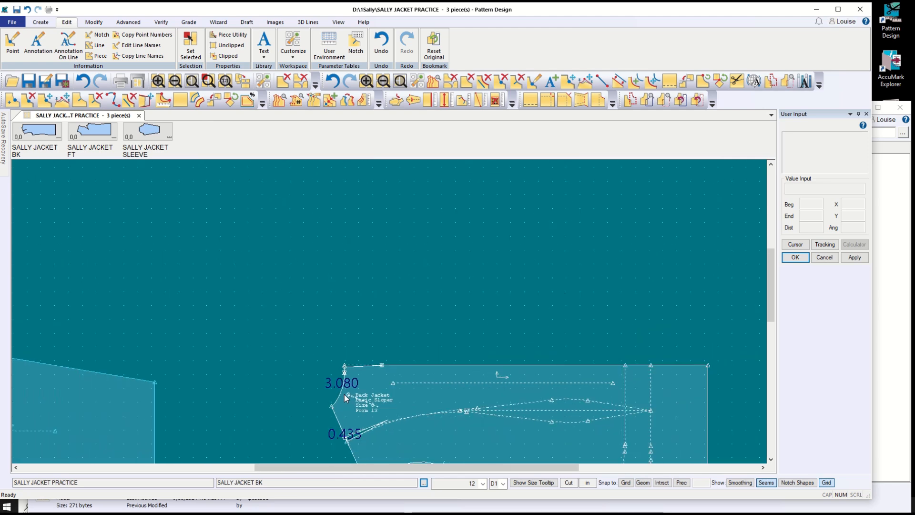
- Clear all measurements from the work area around the back jacket's neck and shoulder
drag(773, 261, 775, 281)
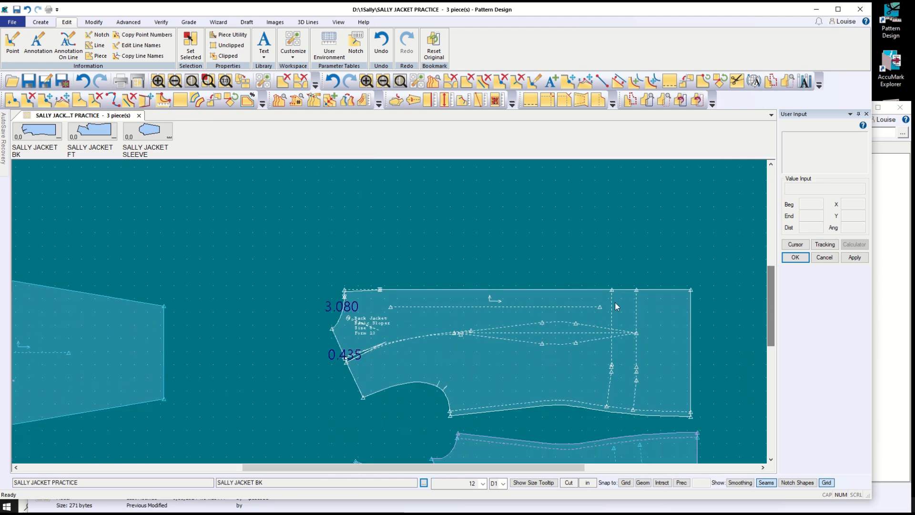
scroll(378, 358, up, 1)
scroll(378, 361, up, 2)
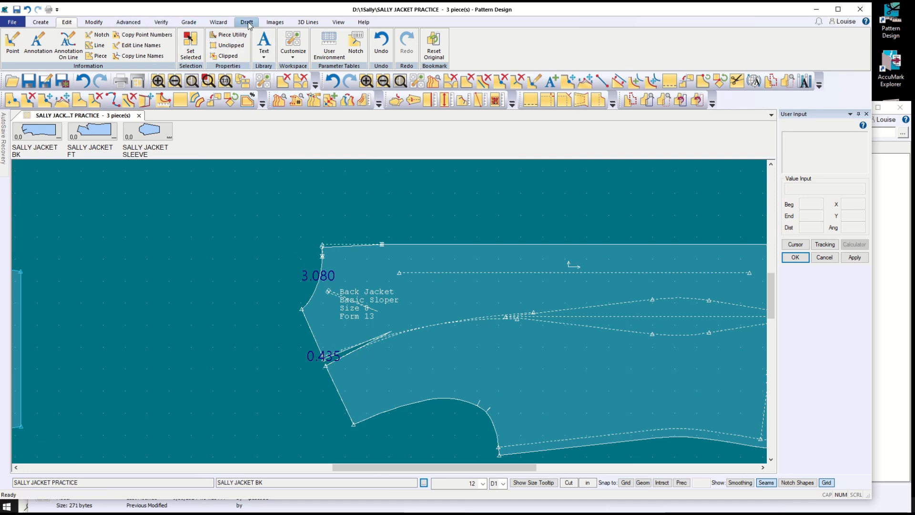
click(338, 23)
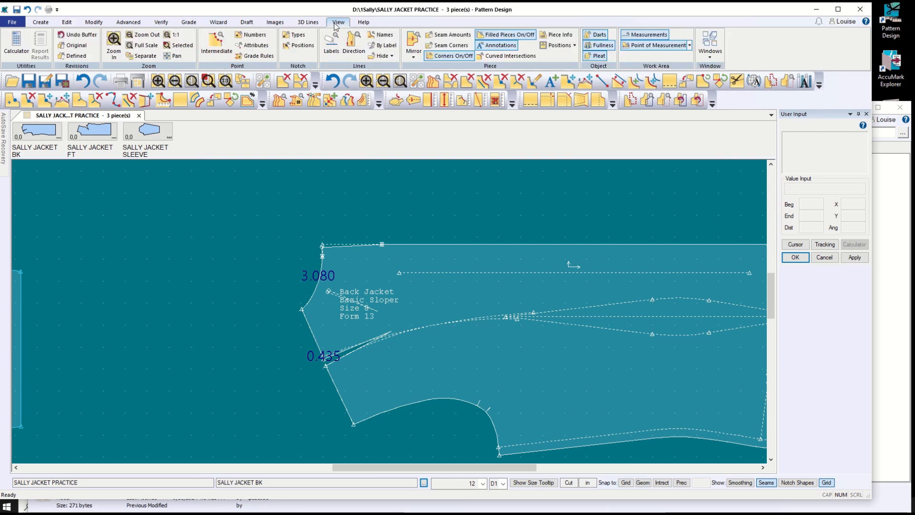
click(160, 24)
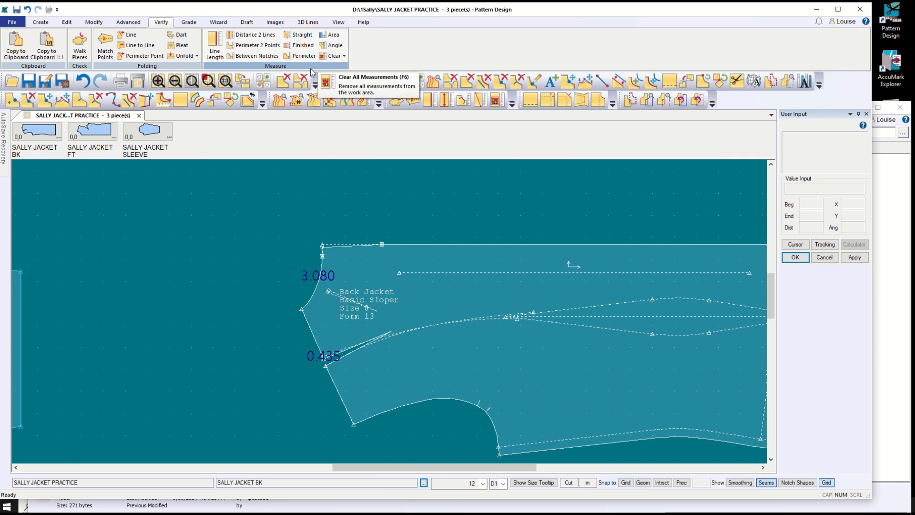
click(334, 56)
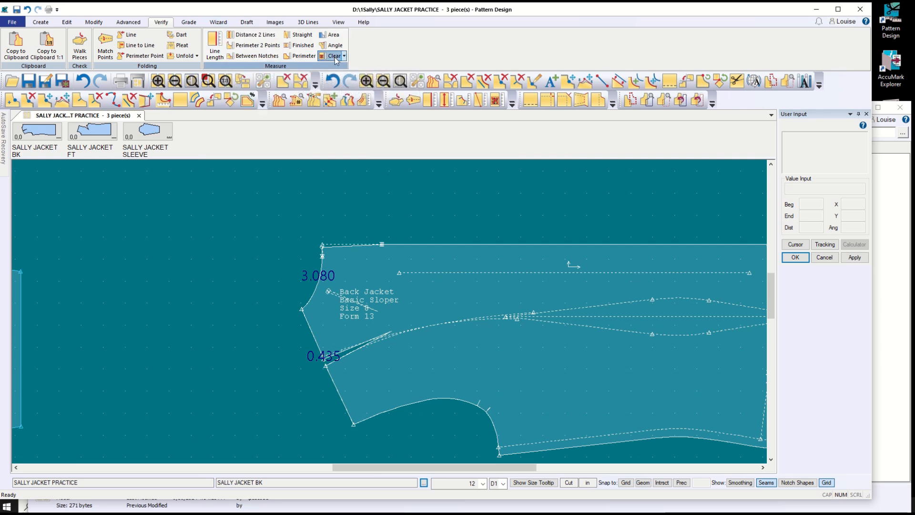
scroll(339, 322, up, 1)
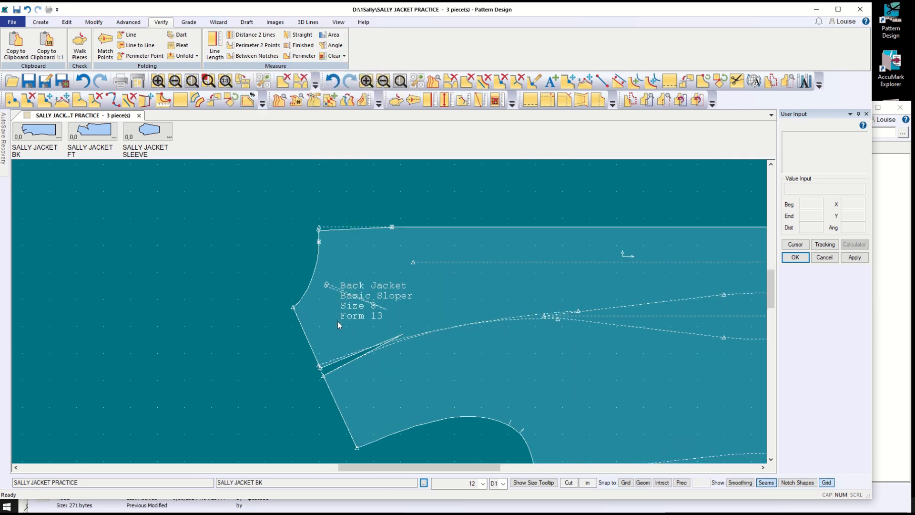
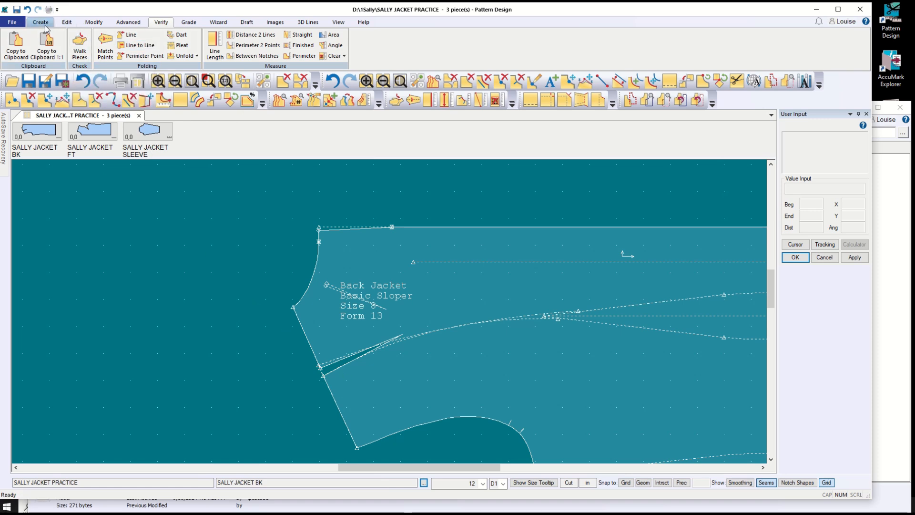
- Rotate the back shoulder dart about its tip to an opening point on the center back, using the armhole as the hold line
click(94, 22)
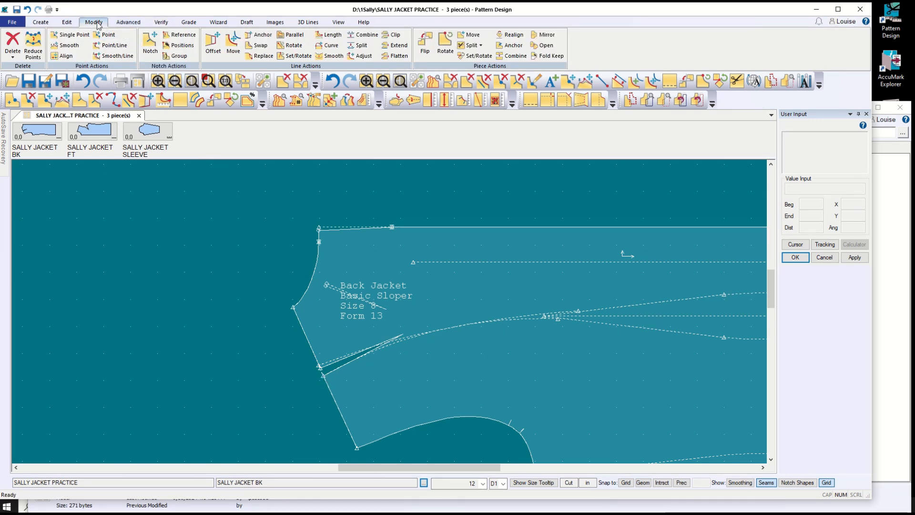
click(133, 24)
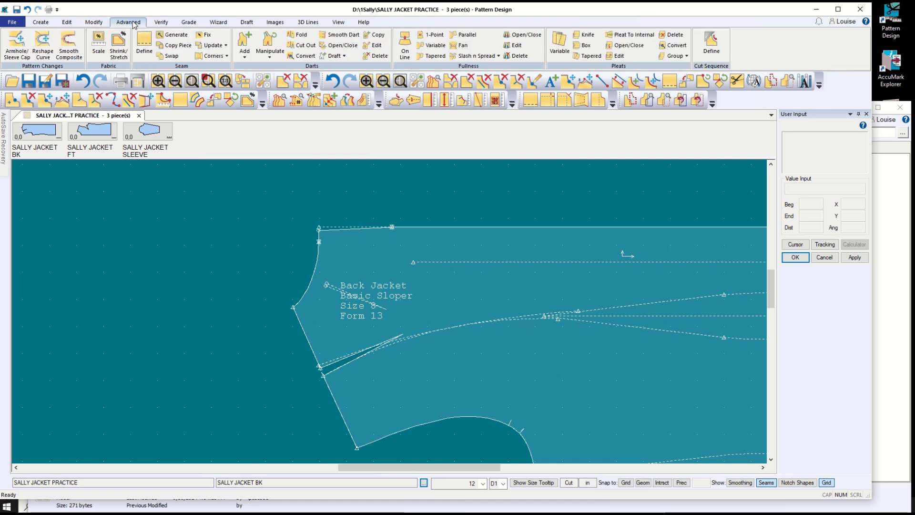
click(279, 100)
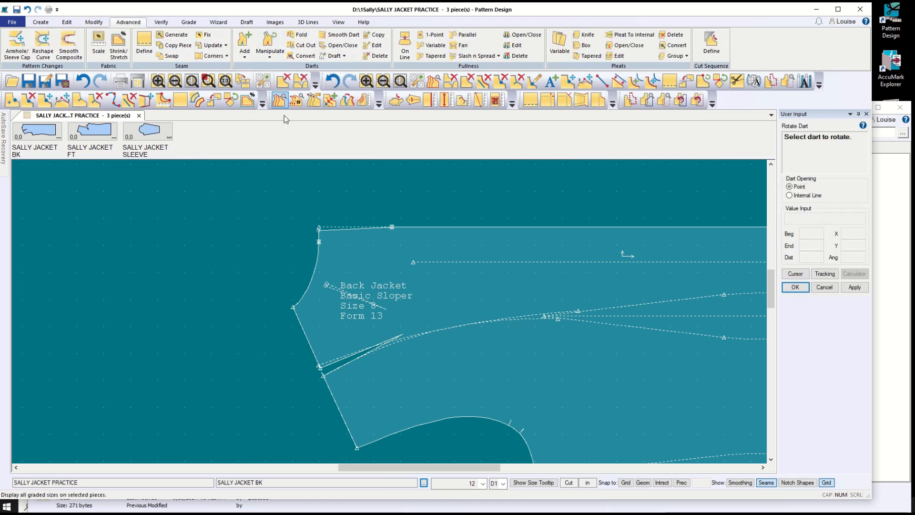
click(396, 336)
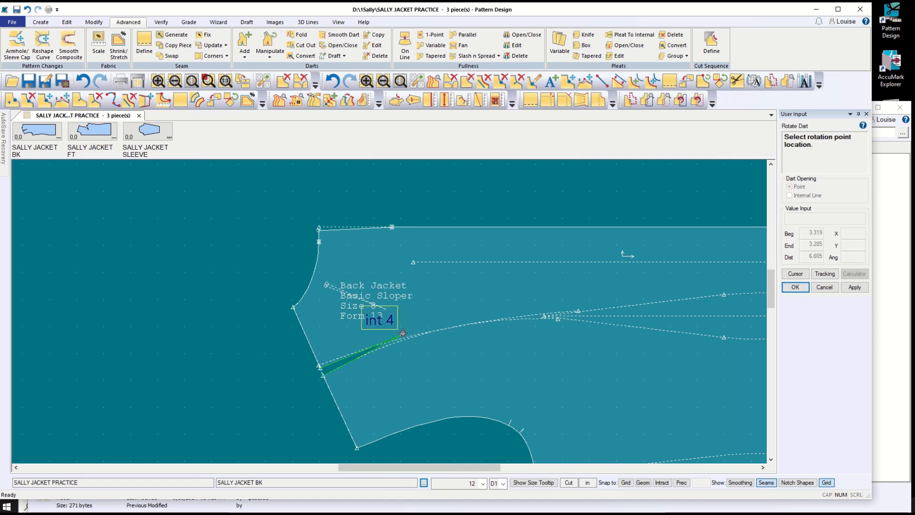
click(405, 333)
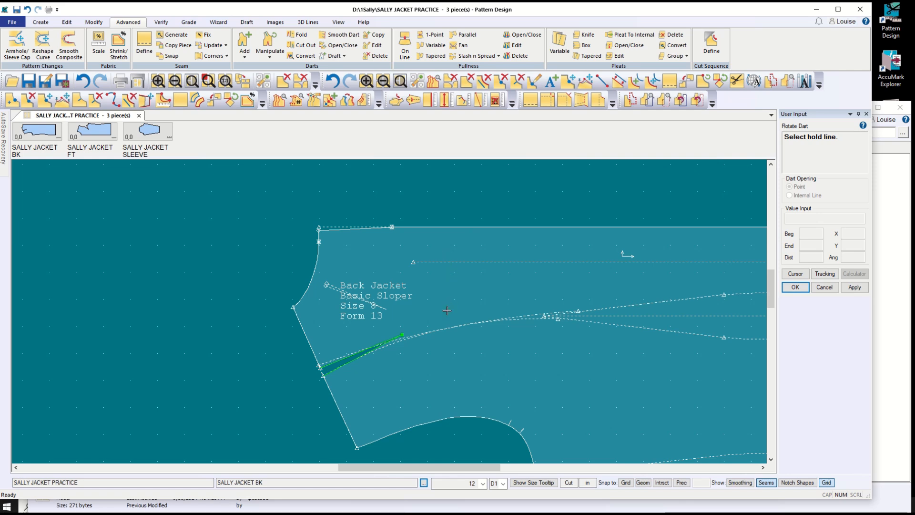
click(477, 418)
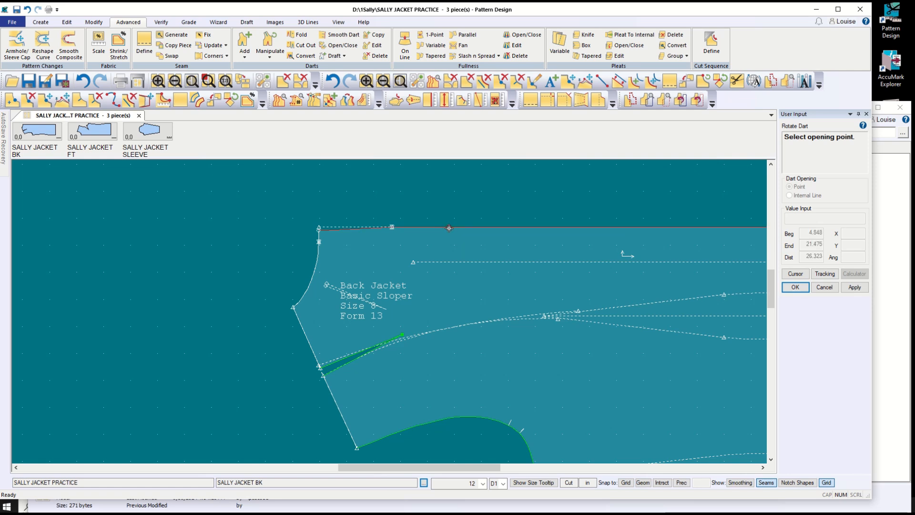
click(420, 228)
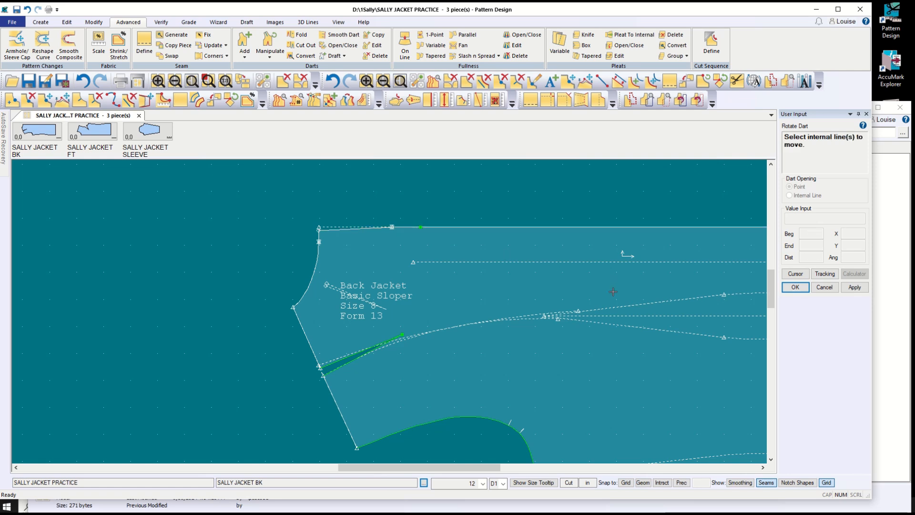
click(798, 289)
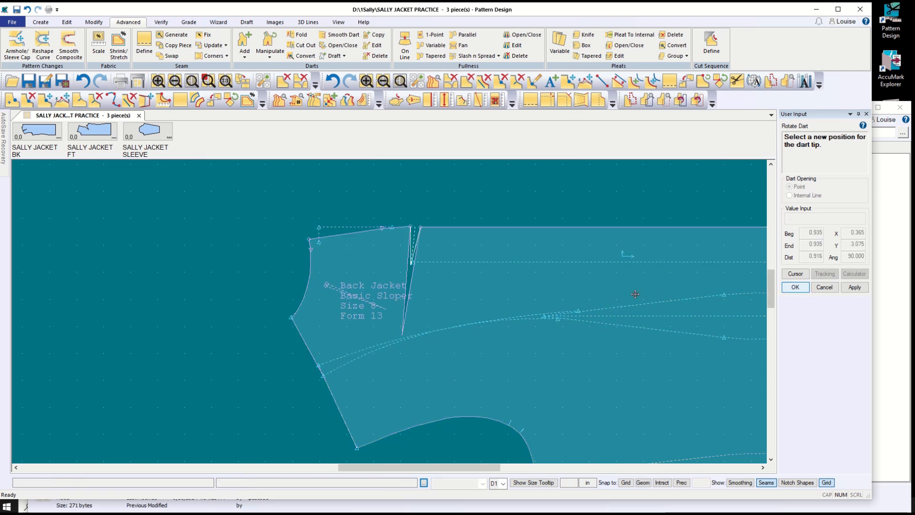
click(826, 289)
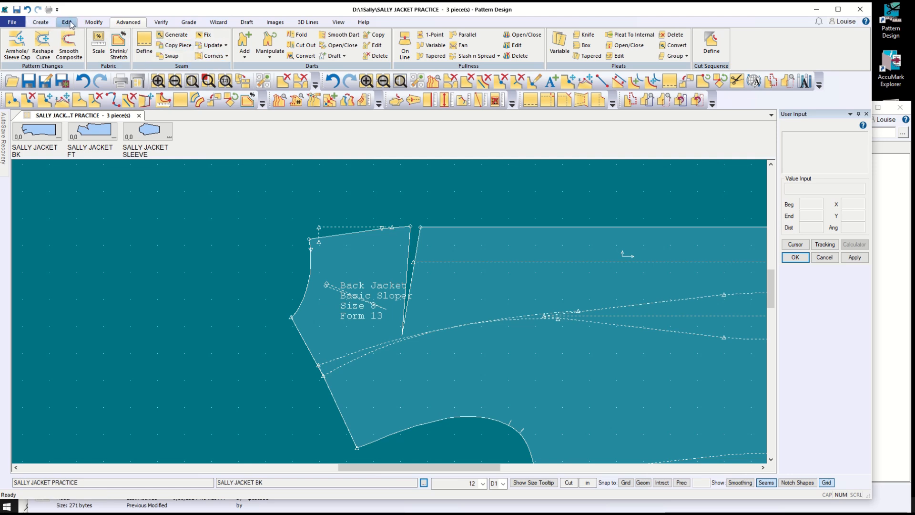
- Delete the curved internal lines between the shoulder and the waist dart, along with the short leftover line at the shoulder
click(93, 21)
click(7, 47)
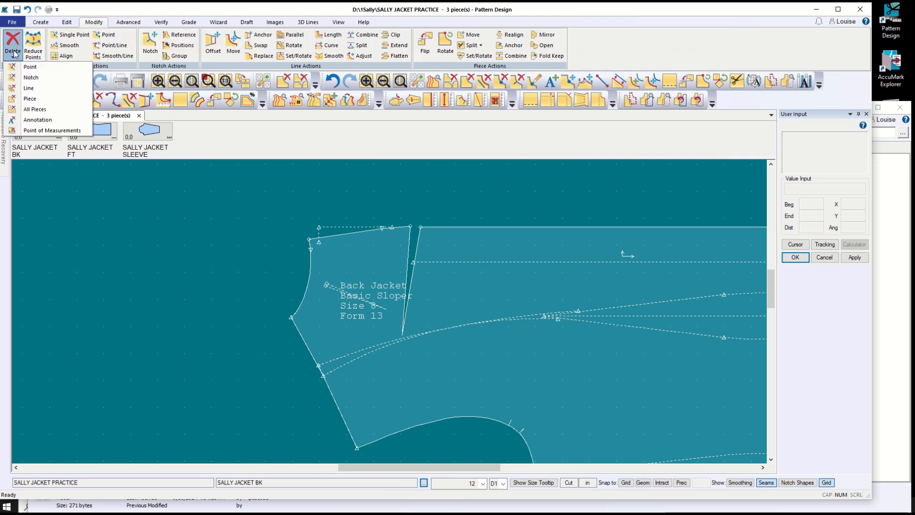
click(23, 75)
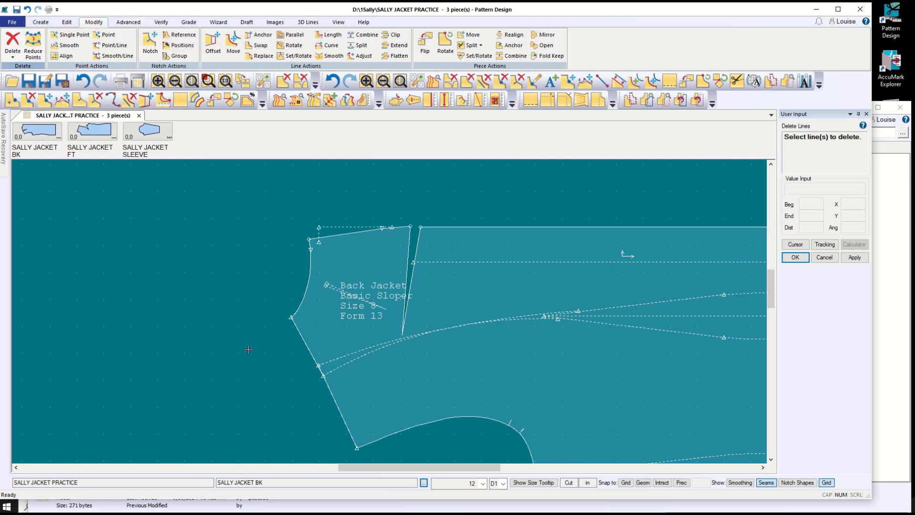
click(334, 362)
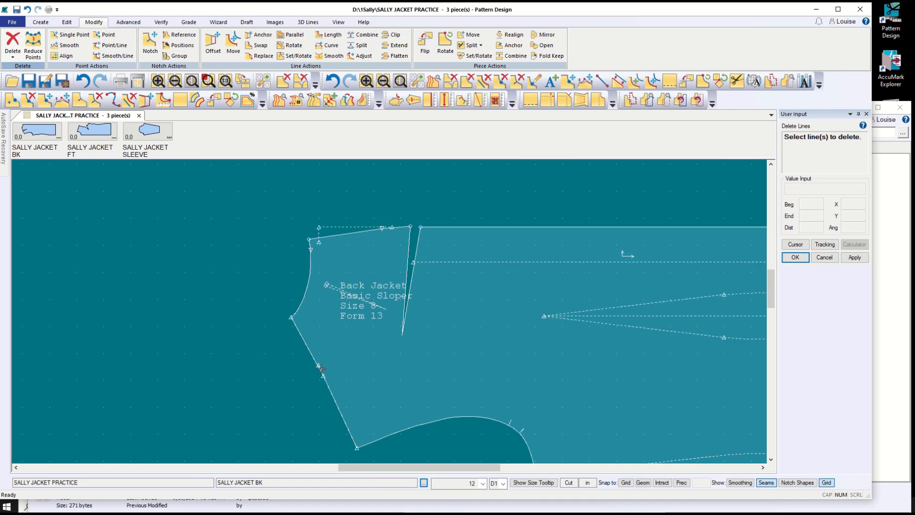
click(321, 369)
- Draw a straight two-point line from the armhole end to the neck end of the back shoulder and swap it with the perimeter shoulder line
click(41, 23)
click(155, 43)
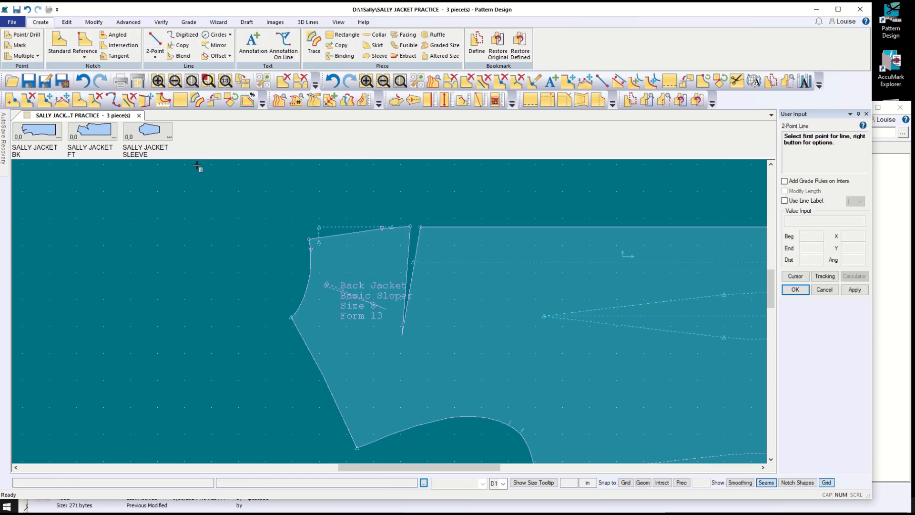
click(357, 450)
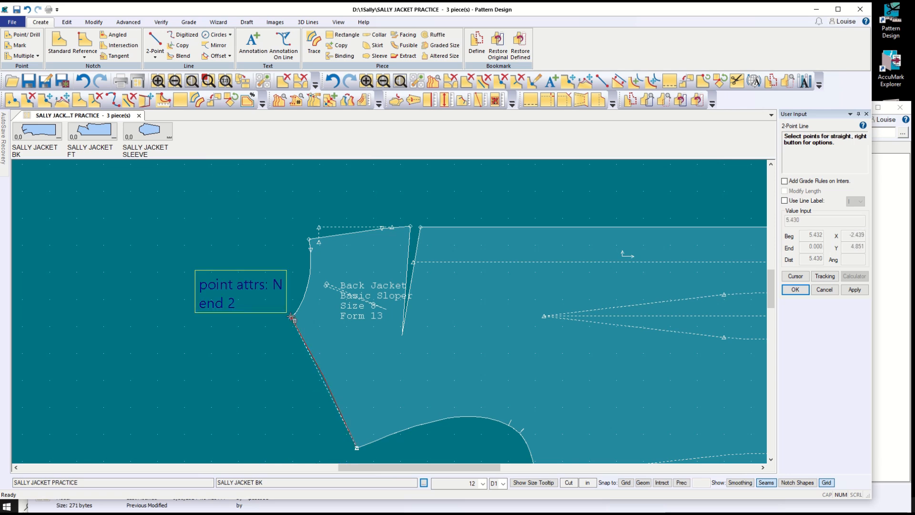
click(291, 318)
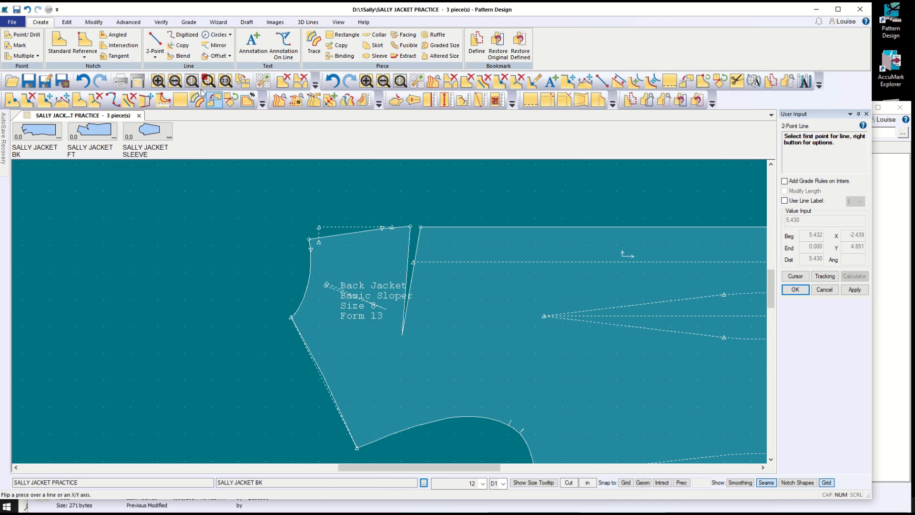
click(94, 22)
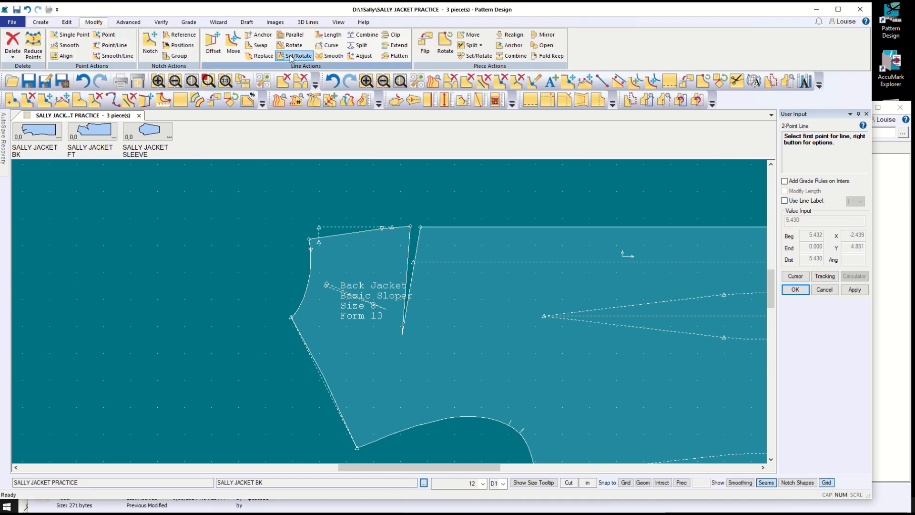
click(260, 45)
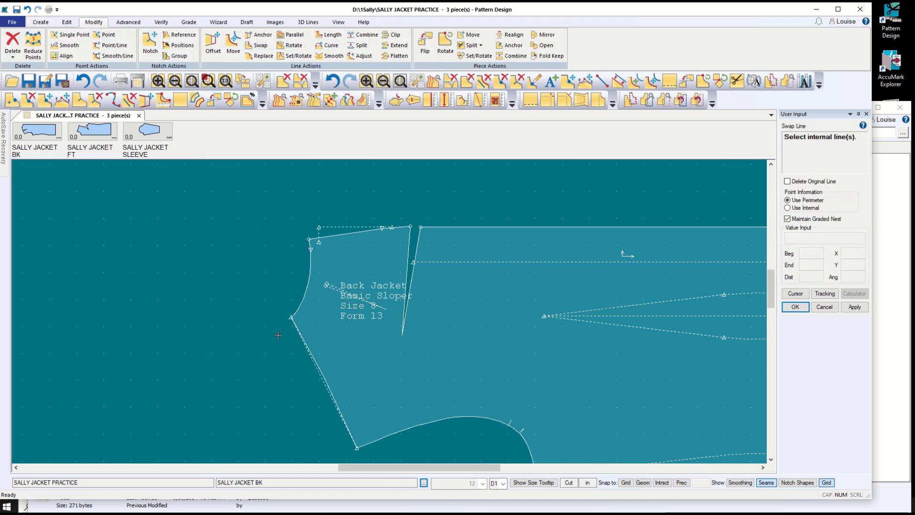
click(324, 382)
click(332, 377)
- Delete the original shoulder line left inside the back piece
click(13, 53)
click(19, 75)
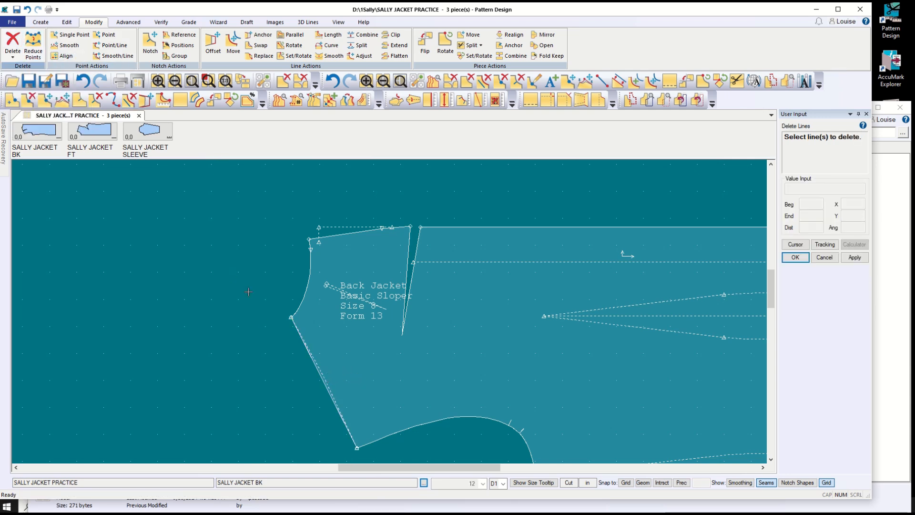
click(319, 365)
key(Return)
click(824, 257)
- Rotate the center back dart about its tip to the midpoint of the new shoulder line, using the armhole as the hold line
click(135, 22)
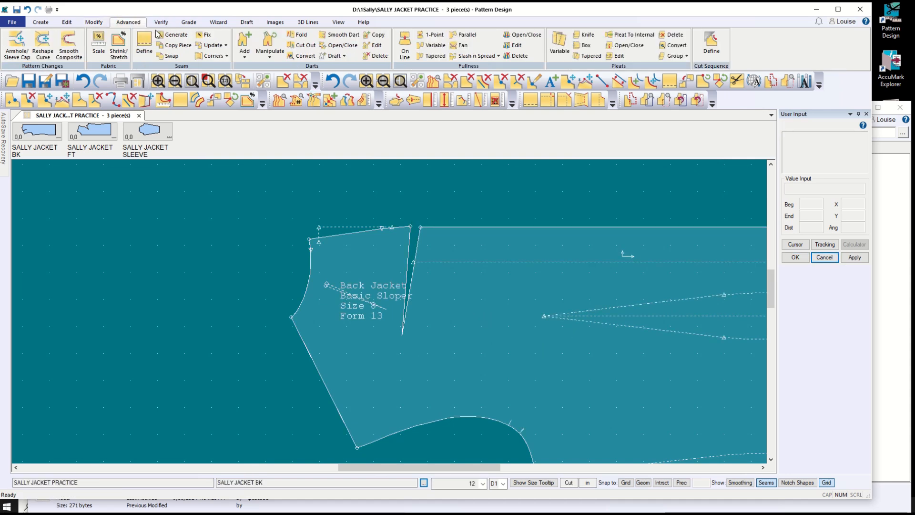
click(270, 40)
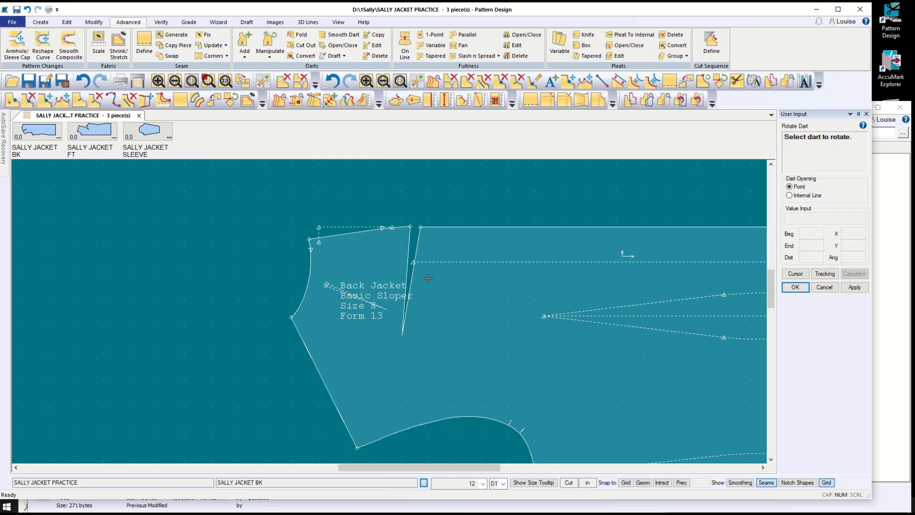
click(412, 276)
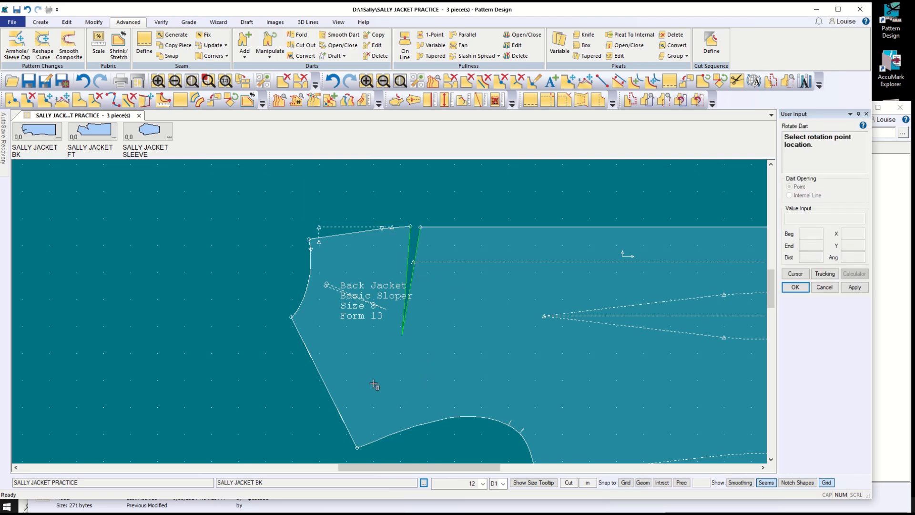
click(403, 335)
click(447, 423)
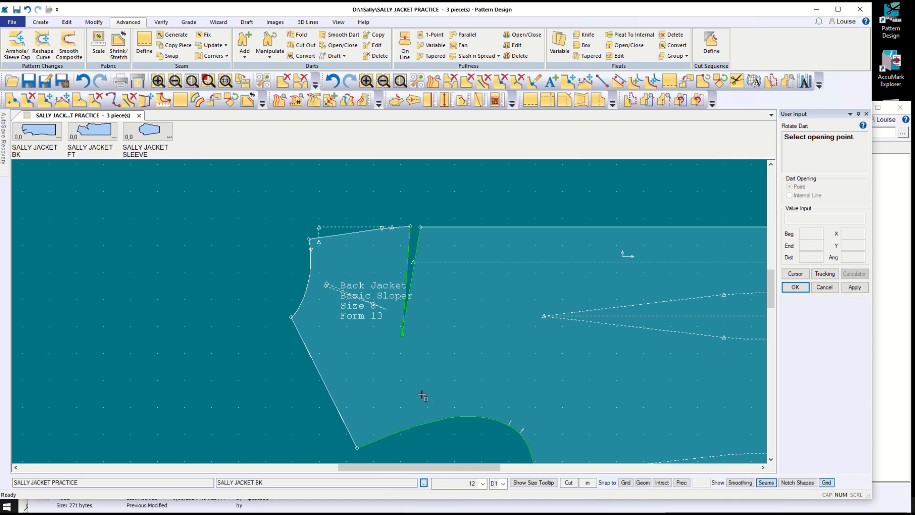
right_click(288, 382)
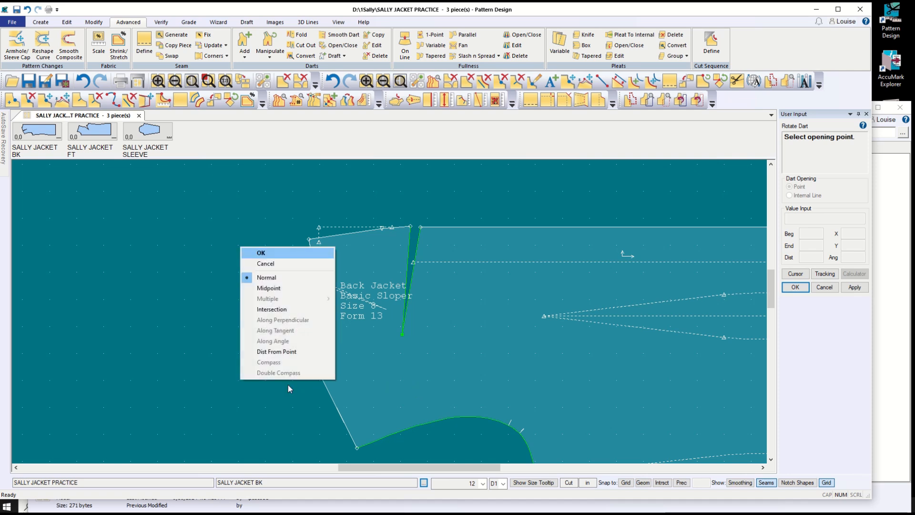
click(269, 288)
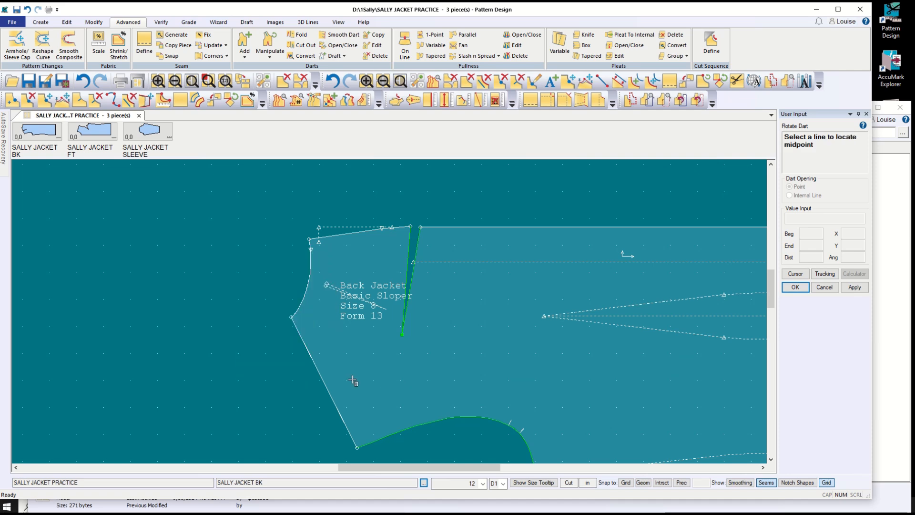
click(333, 385)
click(795, 287)
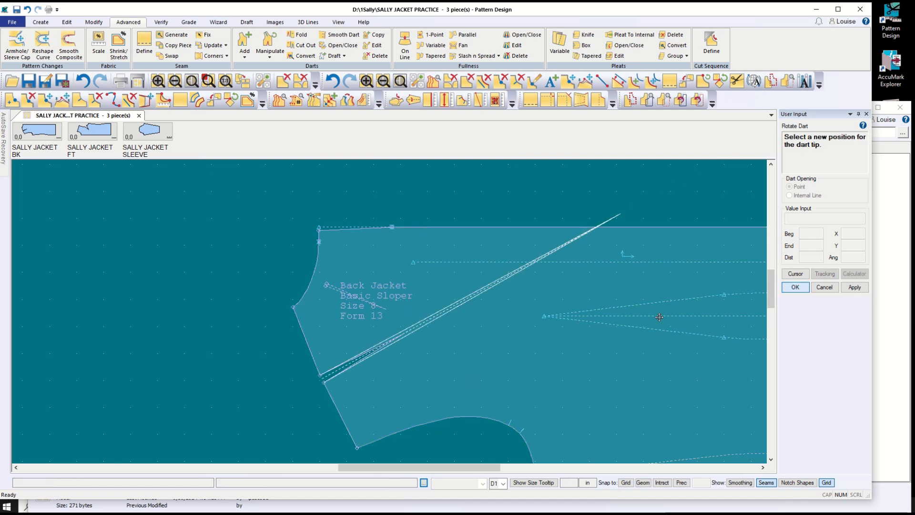
click(825, 287)
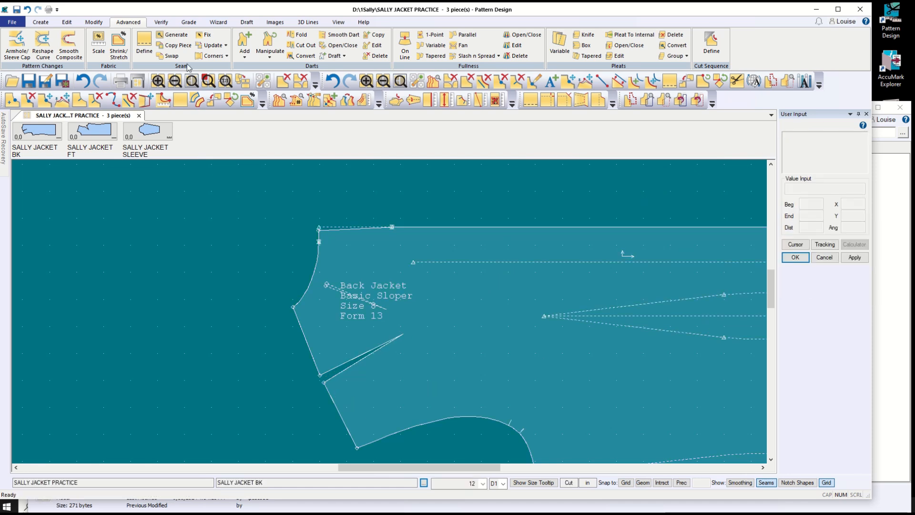
- Try to draw a two-point curve from the neck end to the armhole end of the back shoulder, bending it through the dart opening
click(41, 21)
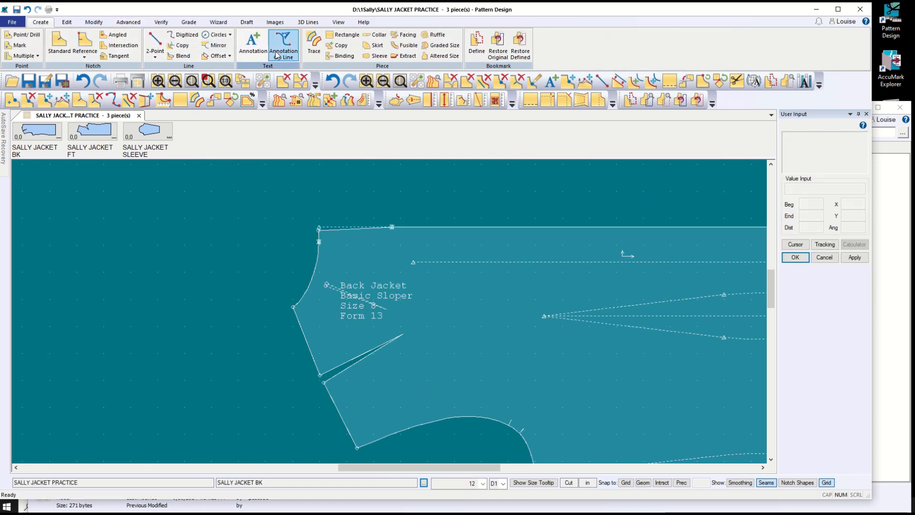
click(155, 57)
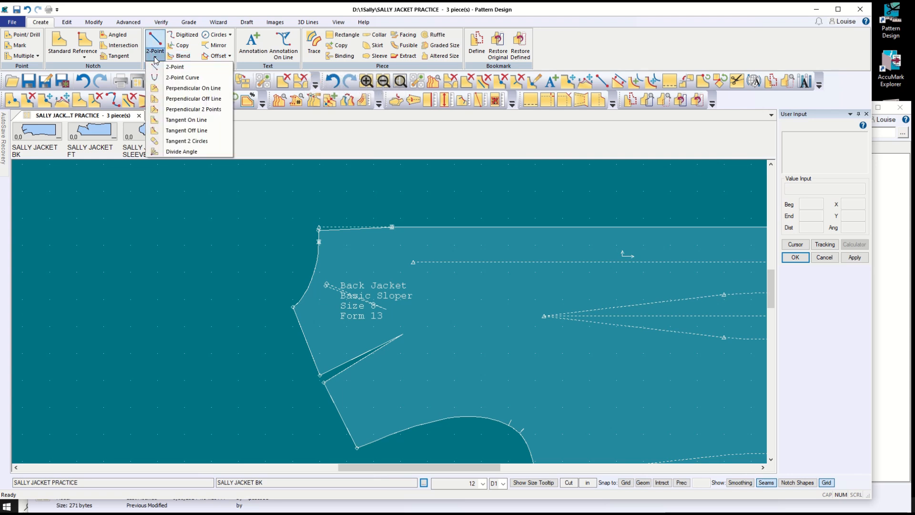
click(179, 78)
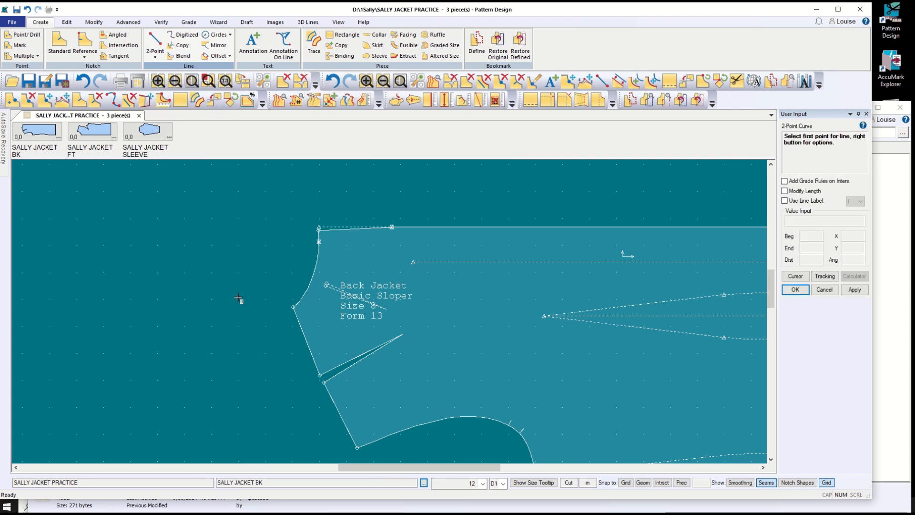
click(291, 306)
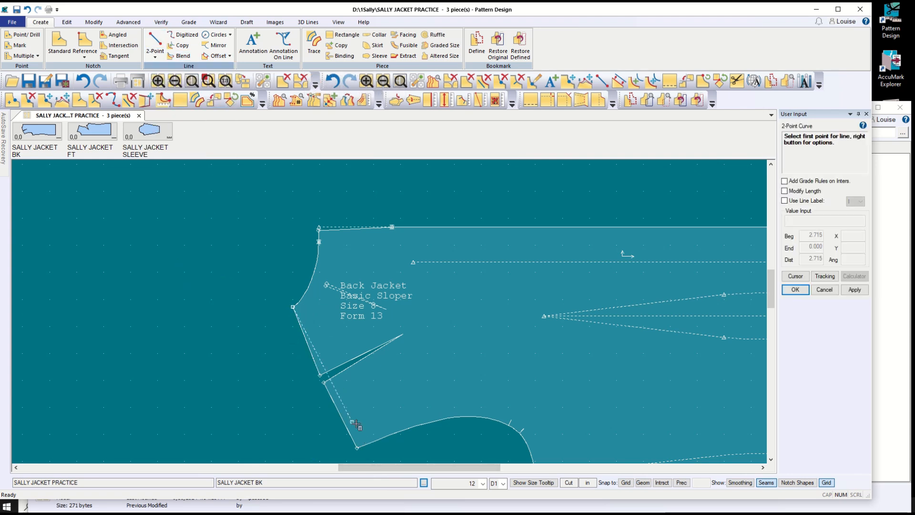
click(357, 449)
click(340, 412)
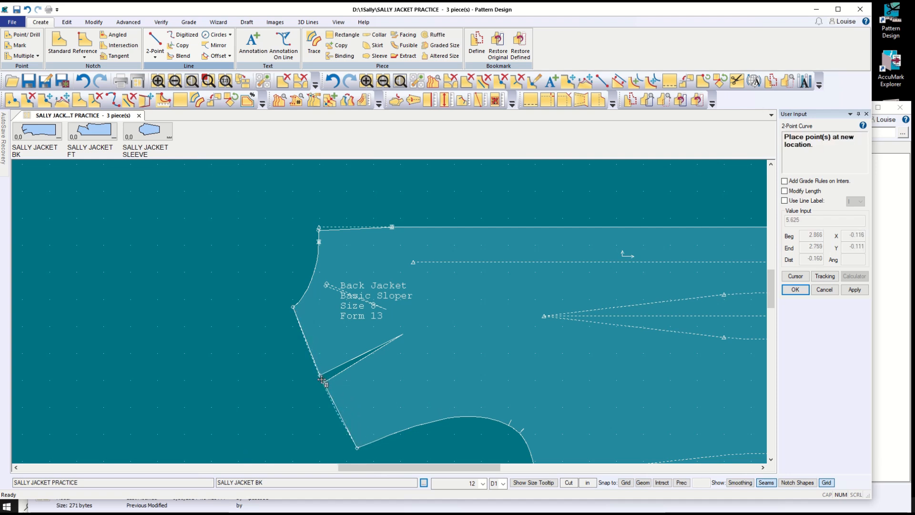
click(322, 380)
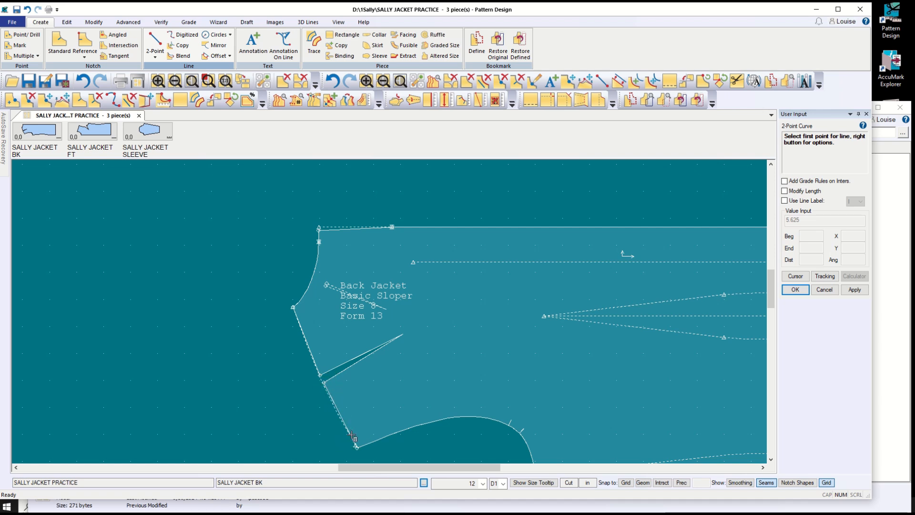
- Check how the curve meets the armhole end of the back shoulder and undo it
scroll(353, 438, up, 3)
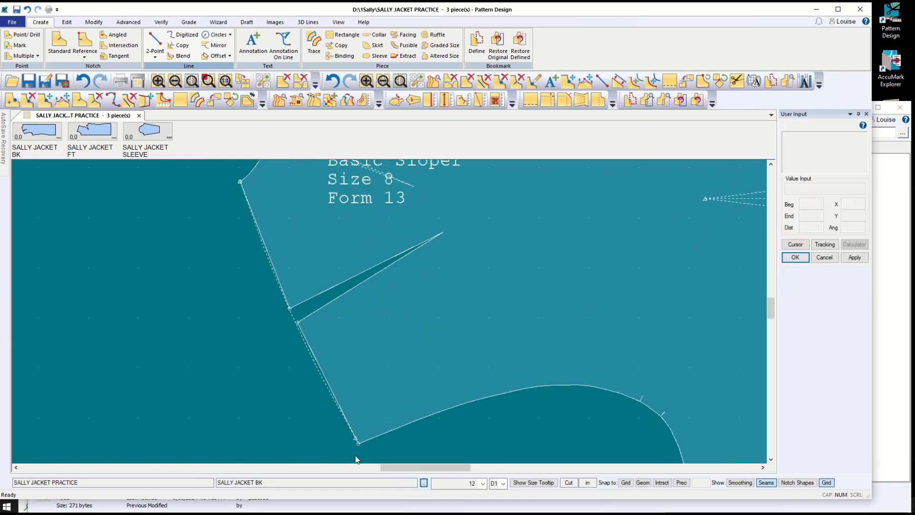
scroll(355, 456, up, 7)
scroll(356, 441, down, 6)
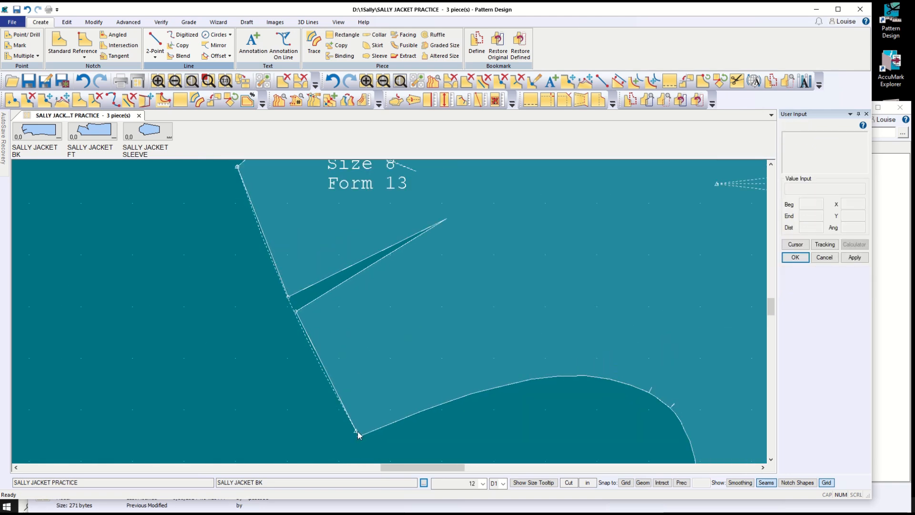
scroll(356, 435, down, 3)
scroll(357, 434, up, 1)
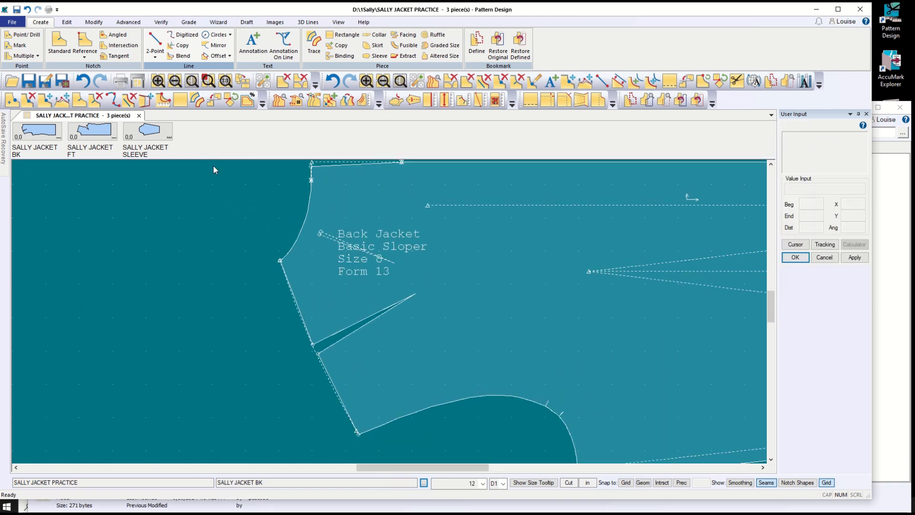
click(32, 12)
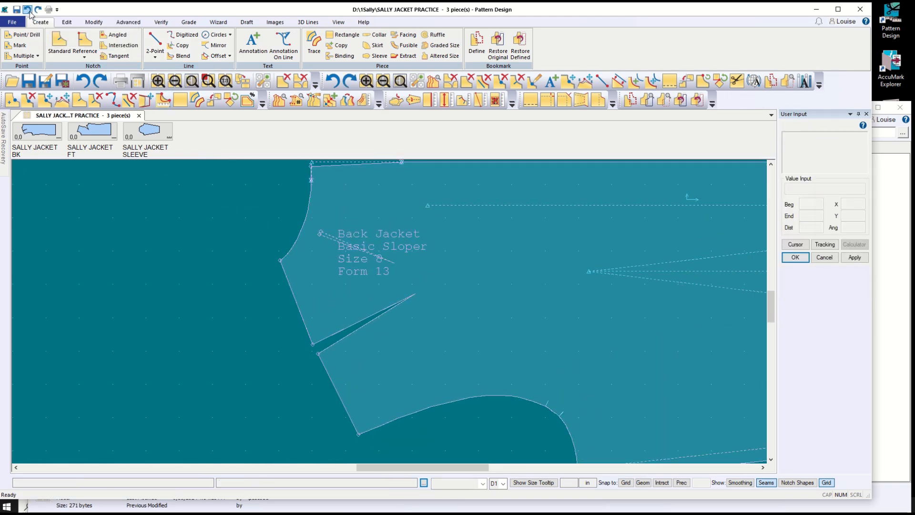
- Draw a two-point curve from the armhole end to the neck end of the back shoulder, bending it through the dart opening
click(155, 57)
click(188, 82)
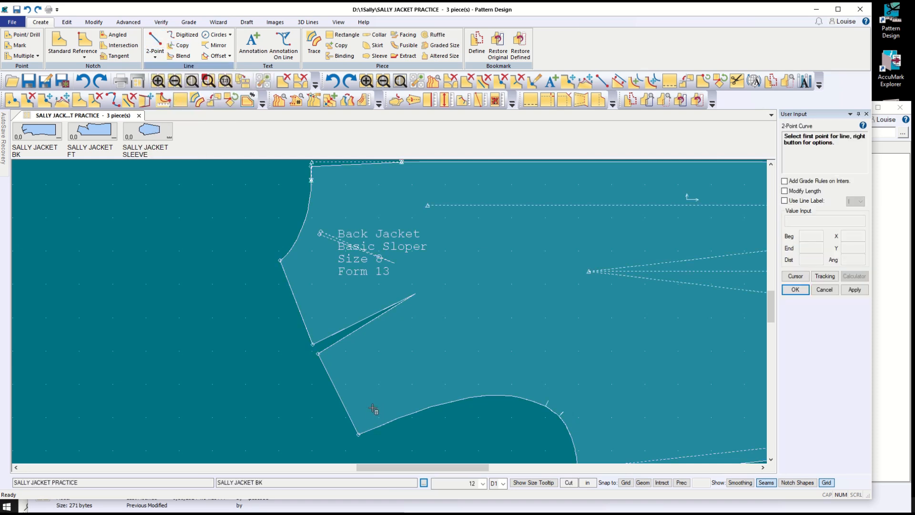
click(359, 437)
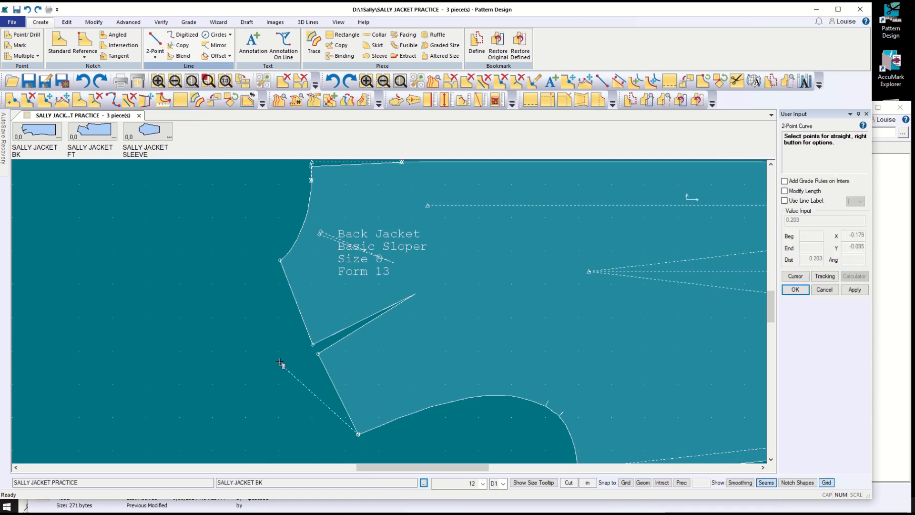
click(280, 262)
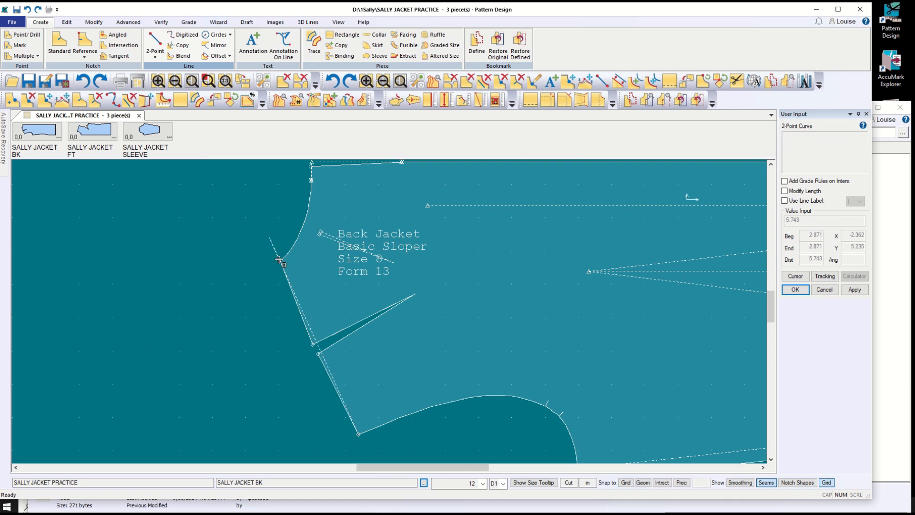
click(315, 350)
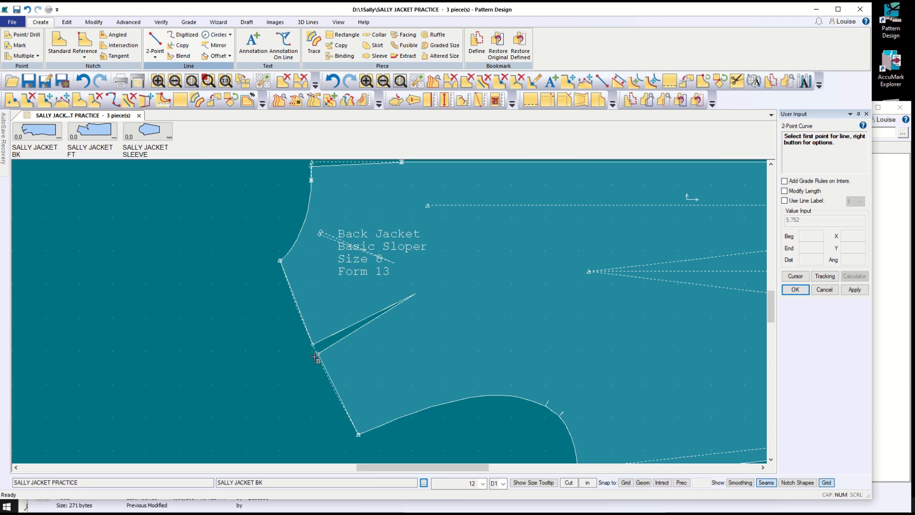
scroll(322, 374, up, 4)
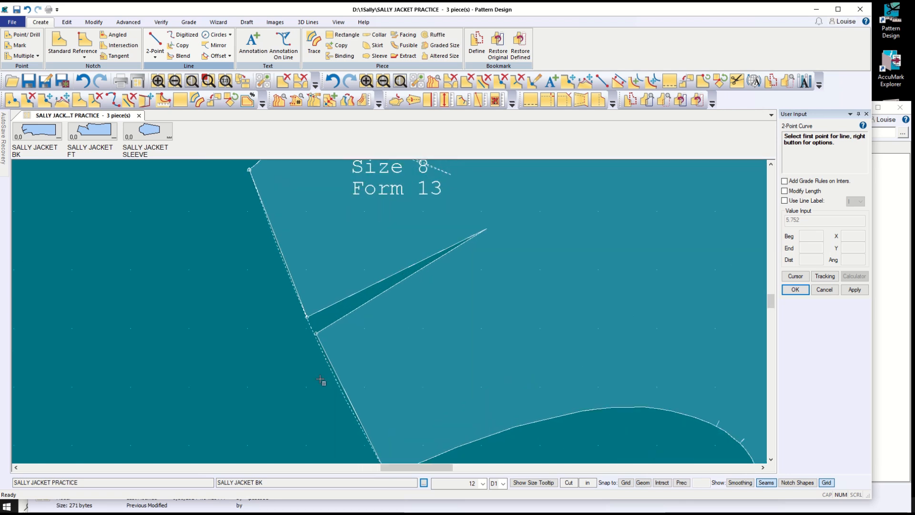
scroll(364, 429, down, 3)
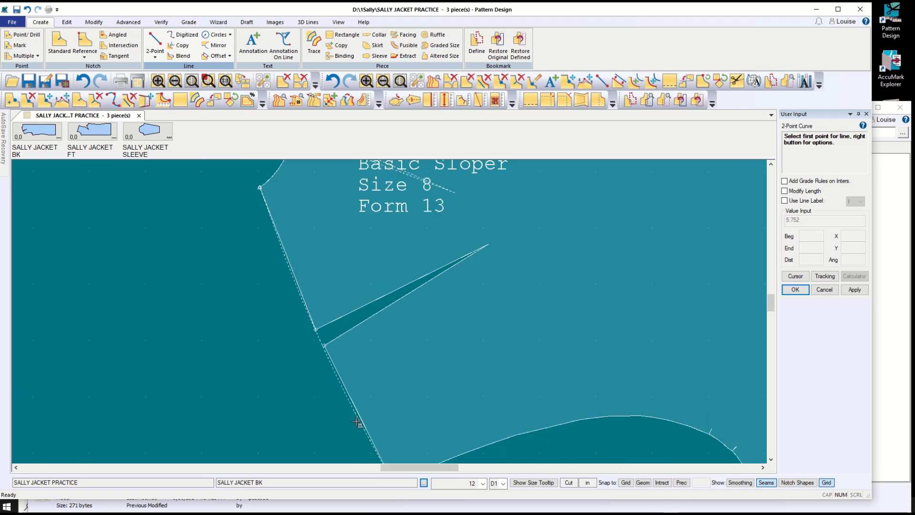
scroll(350, 414, down, 1)
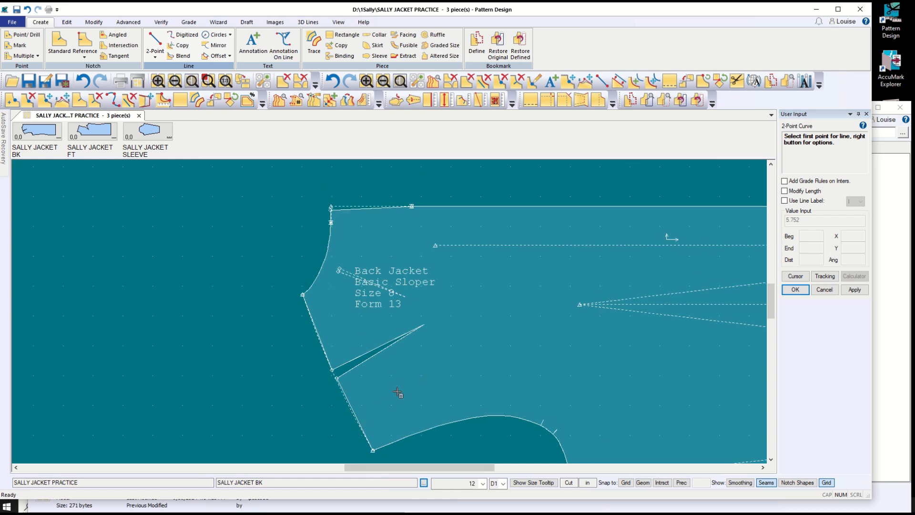
- Swap the back shoulder's perimeter lines, including the dart legs, with the new curved line, using the perimeter point information
click(94, 22)
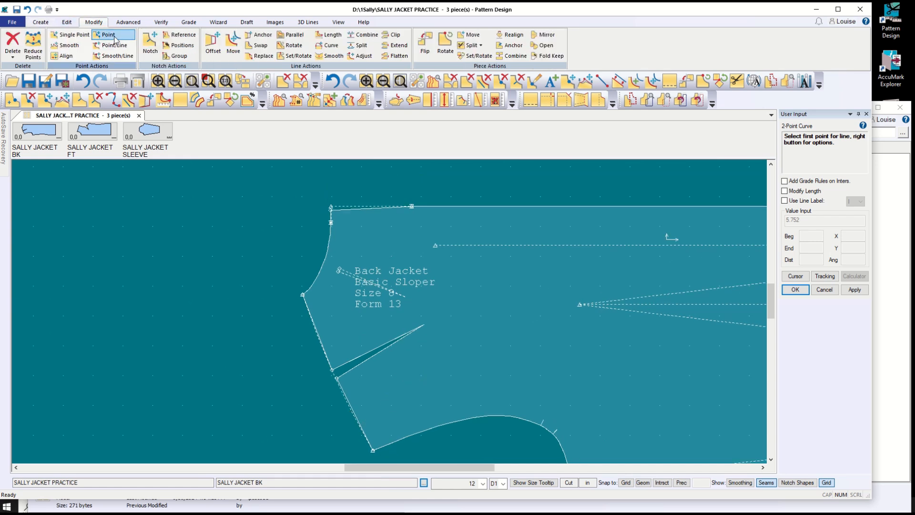
click(257, 45)
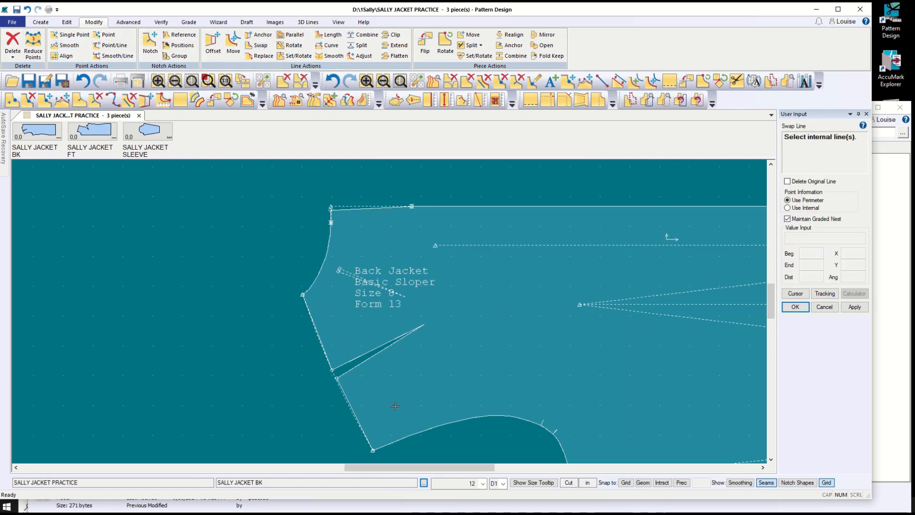
click(353, 418)
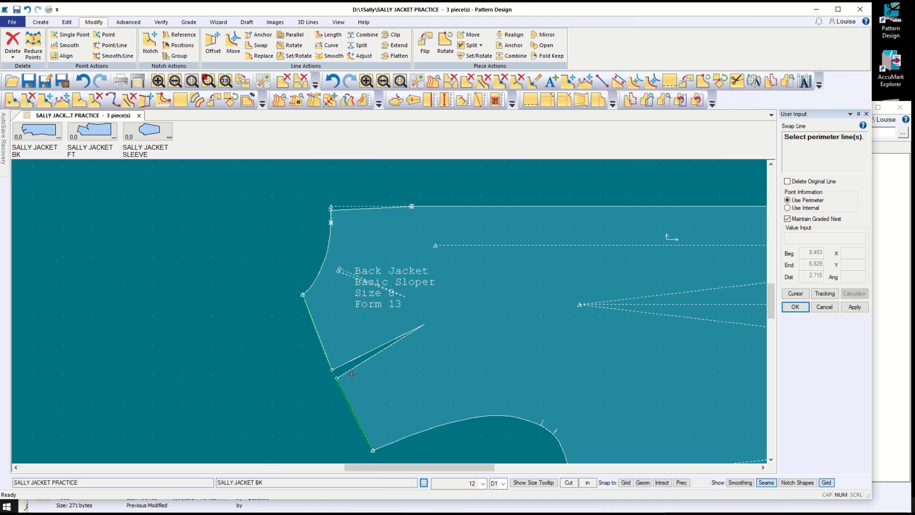
click(327, 347)
click(326, 348)
right_click(327, 347)
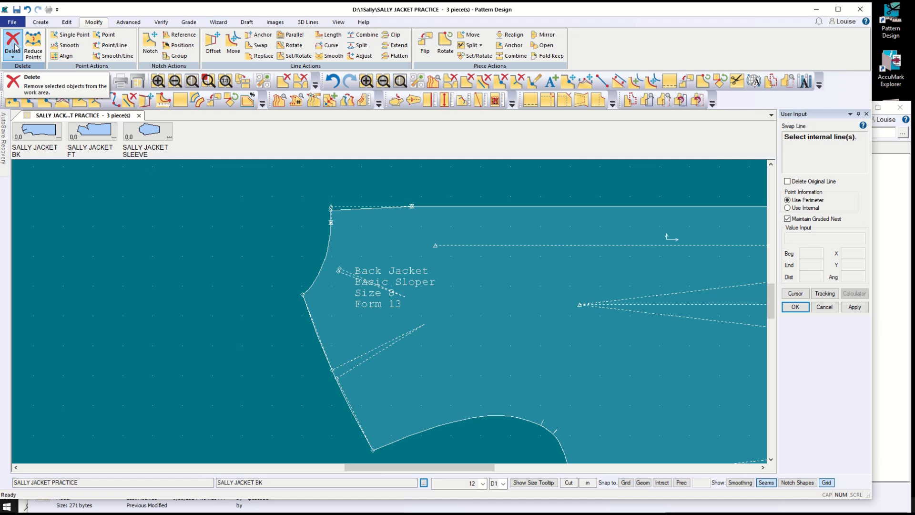
- Delete the original shoulder lines and shoulder dart legs left inside the back piece
click(14, 51)
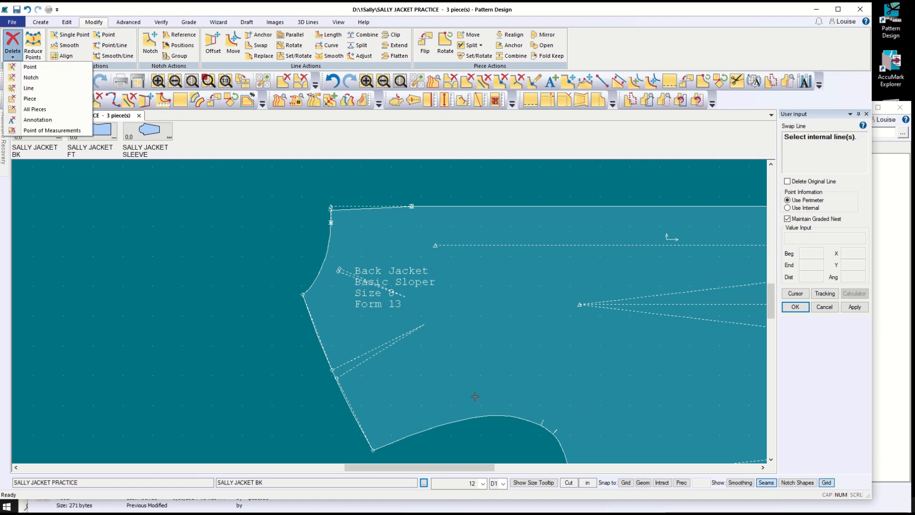
click(352, 398)
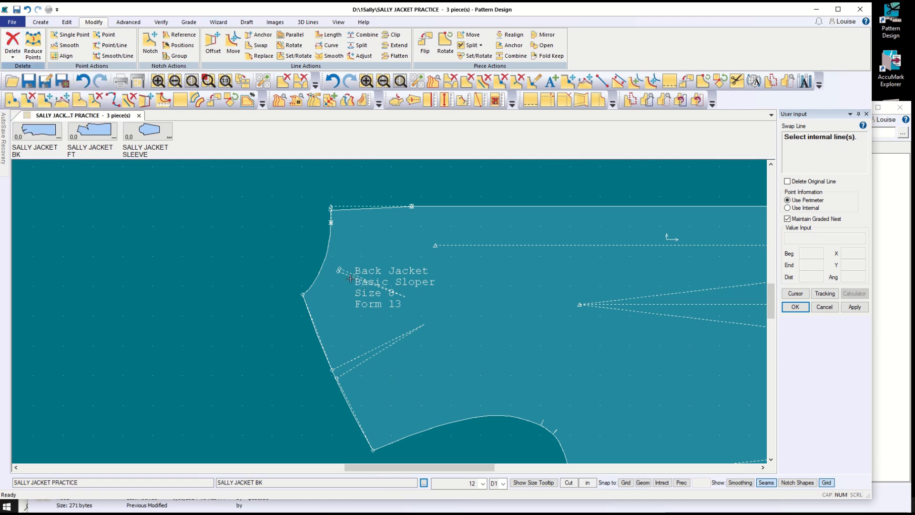
click(14, 52)
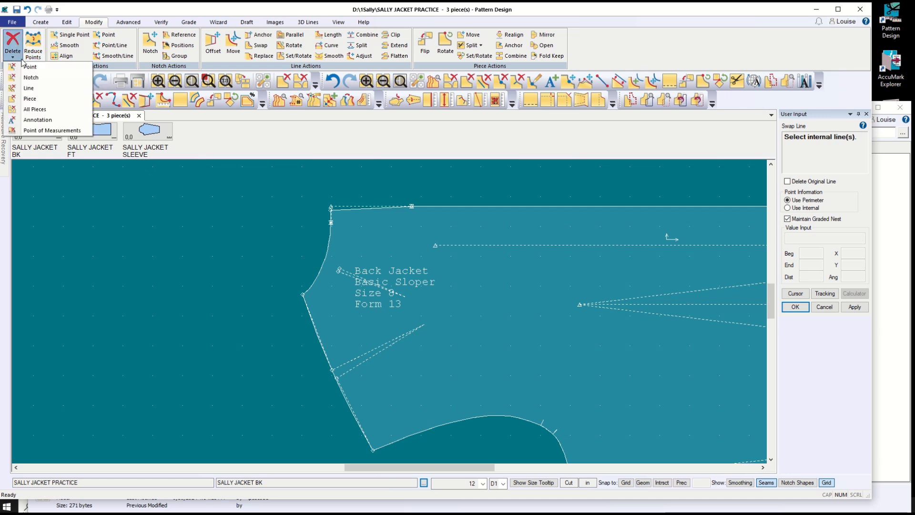
click(29, 88)
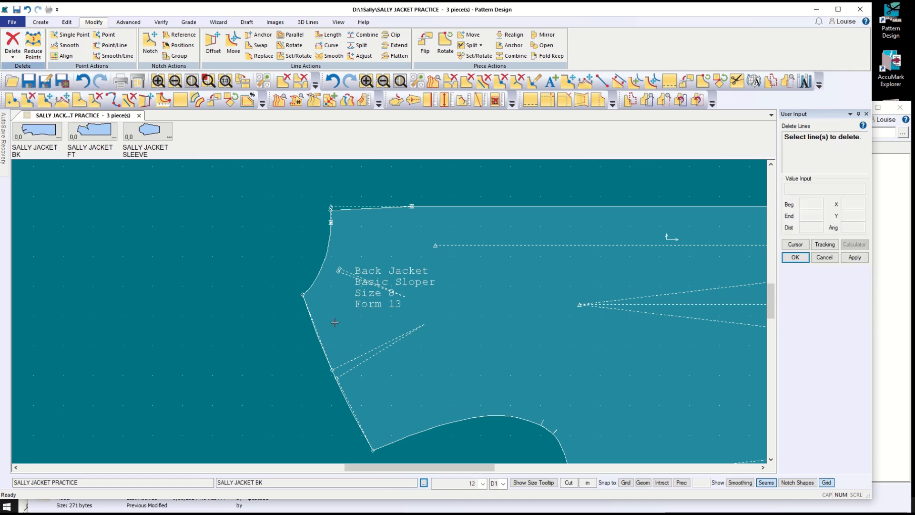
click(349, 371)
click(825, 258)
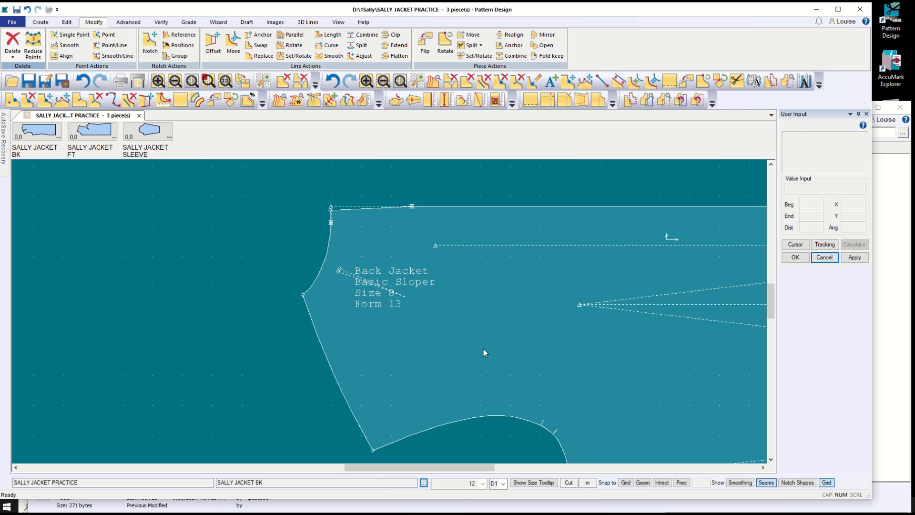
- Move the back piece higher in the work area and place the front piece directly below it
scroll(477, 350, down, 3)
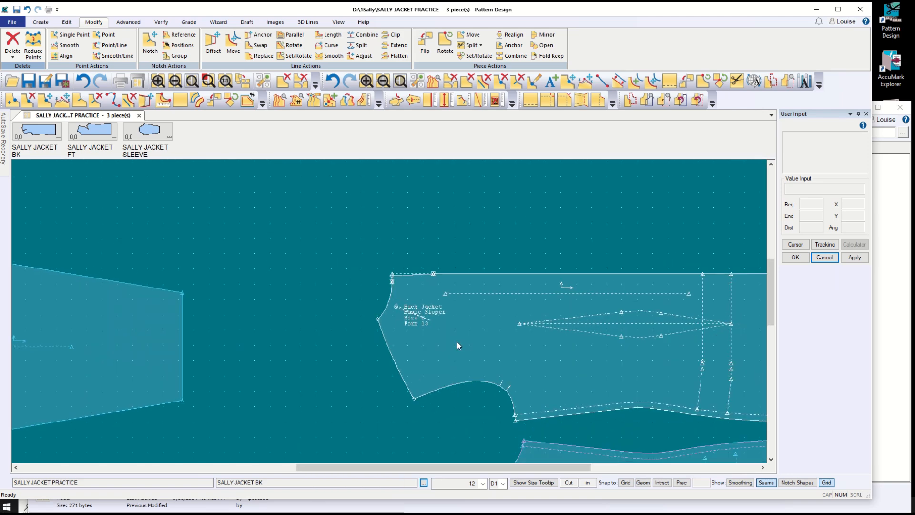
scroll(457, 341, down, 1)
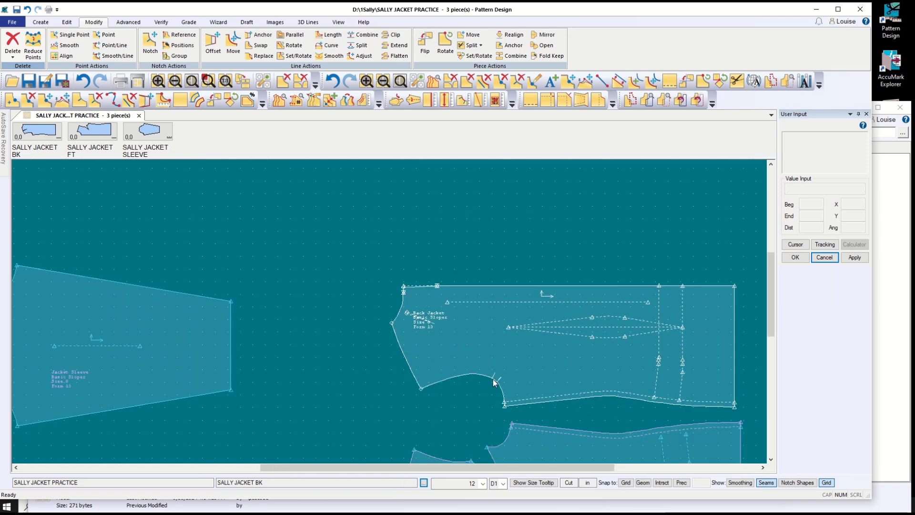
click(795, 257)
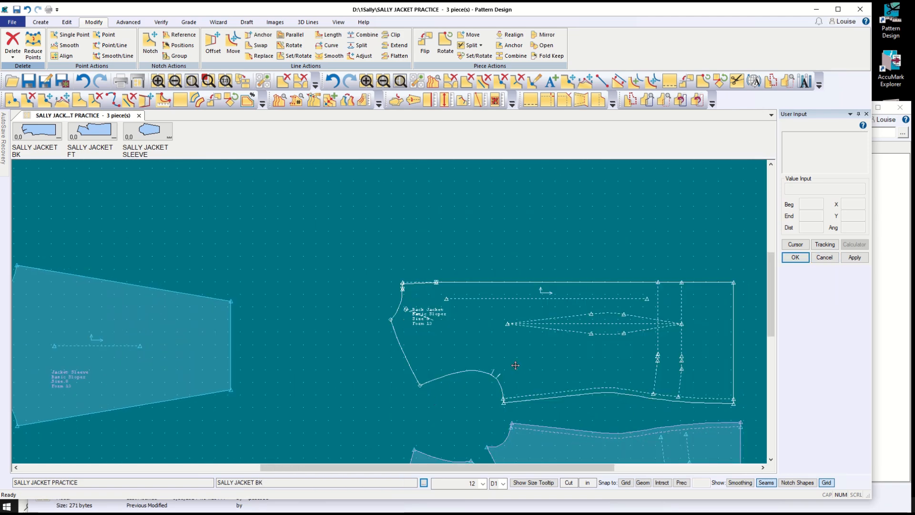
click(491, 321)
click(541, 453)
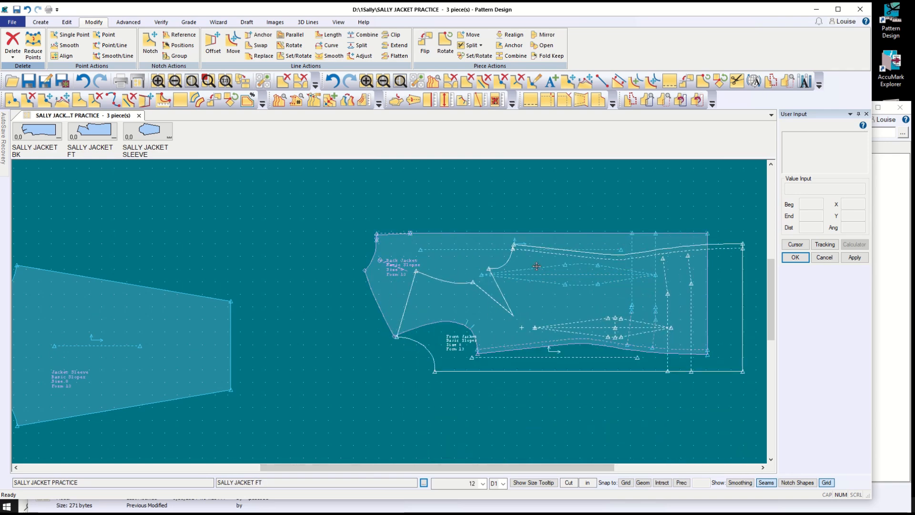
click(529, 365)
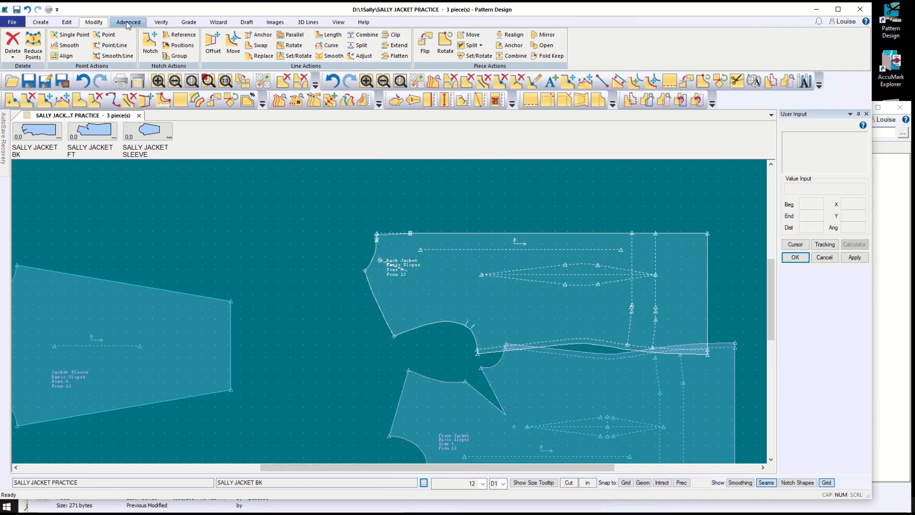
- Flip the front jacket piece horizontally so its shoulder faces the opposite direction from the back piece's shoulder
click(424, 43)
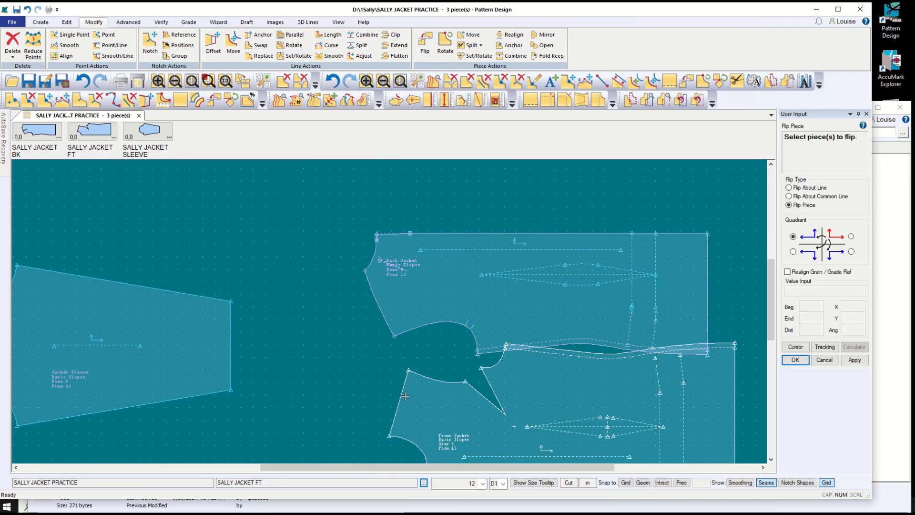
click(405, 396)
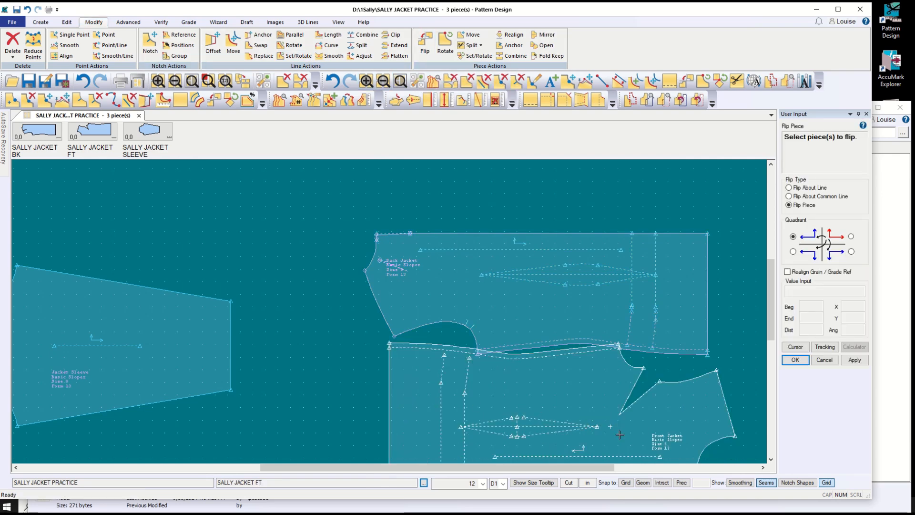
scroll(655, 437, up, 2)
scroll(648, 437, down, 2)
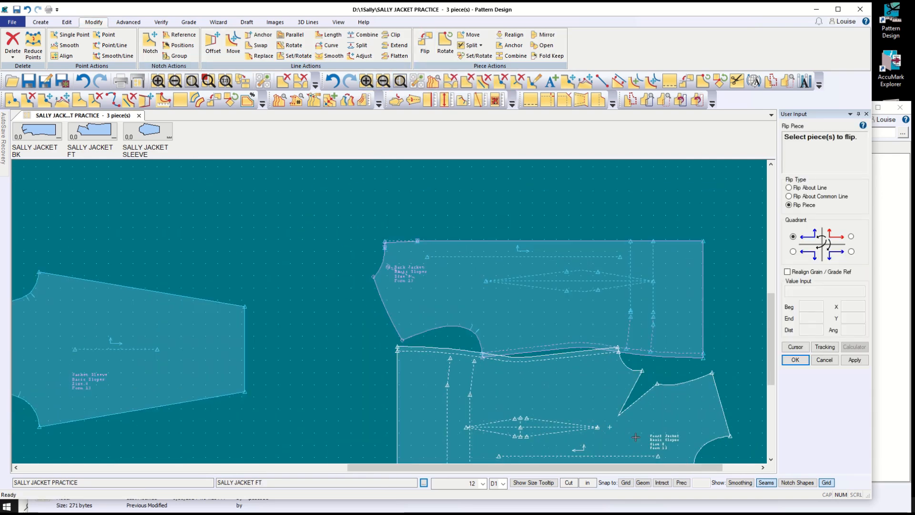
key(Escape)
scroll(618, 439, down, 4)
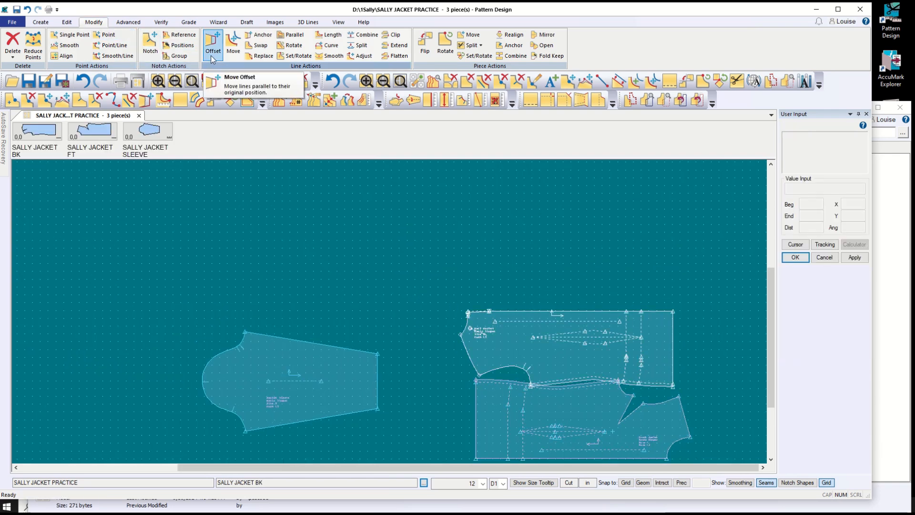
- Move the front piece to the shoulder side of the back piece and flip it about its center front line
click(814, 261)
drag(572, 417, 347, 361)
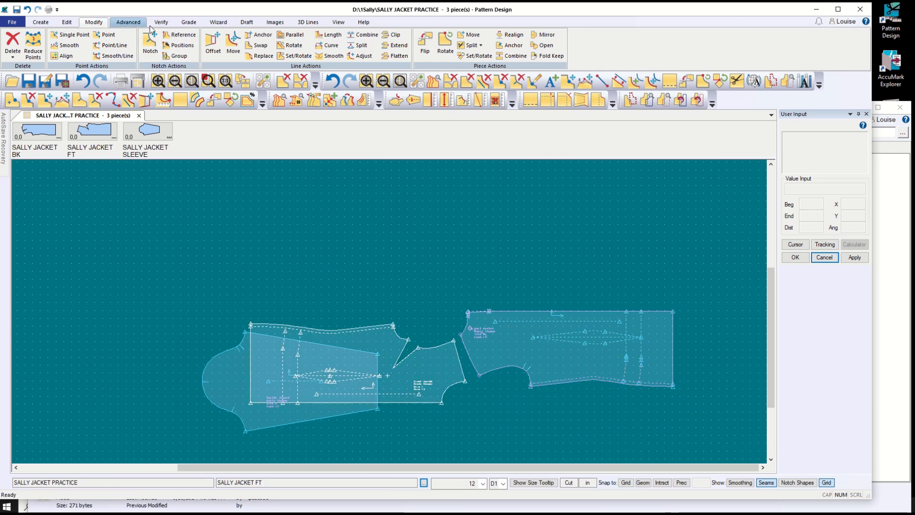
click(424, 42)
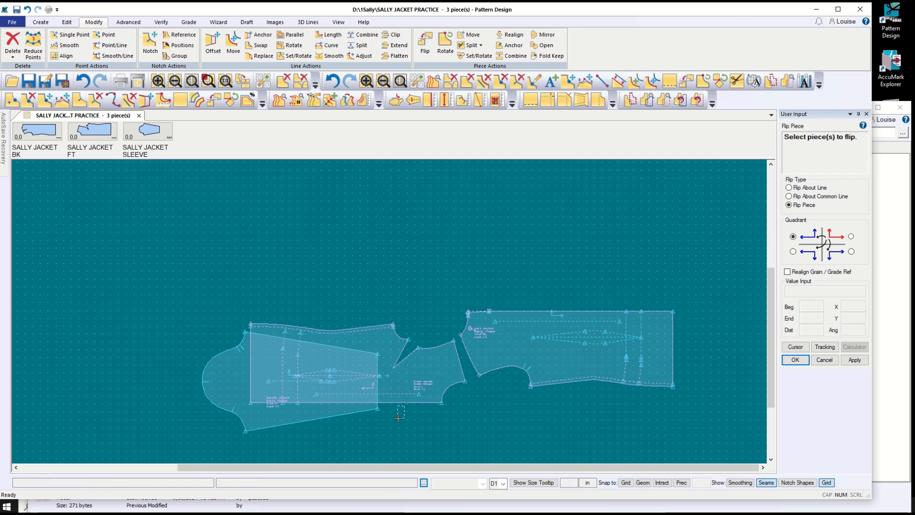
drag(398, 418, 731, 249)
click(789, 188)
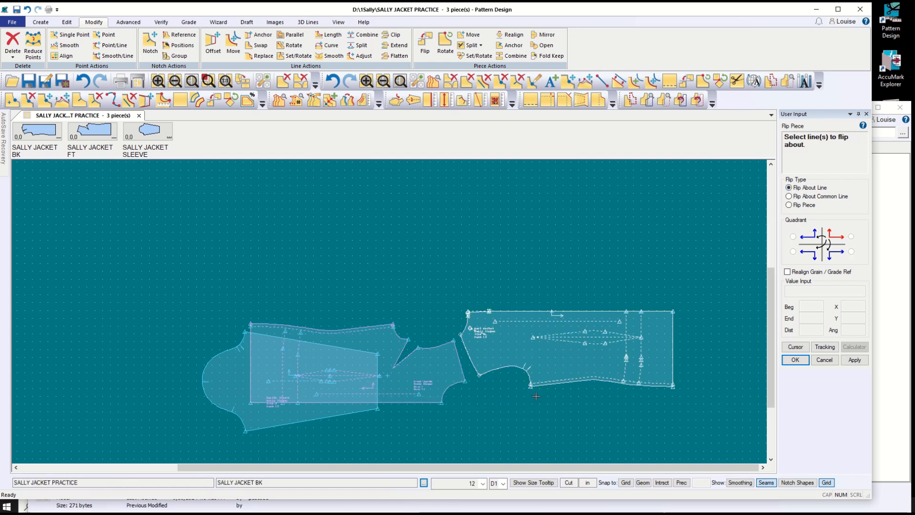
click(410, 401)
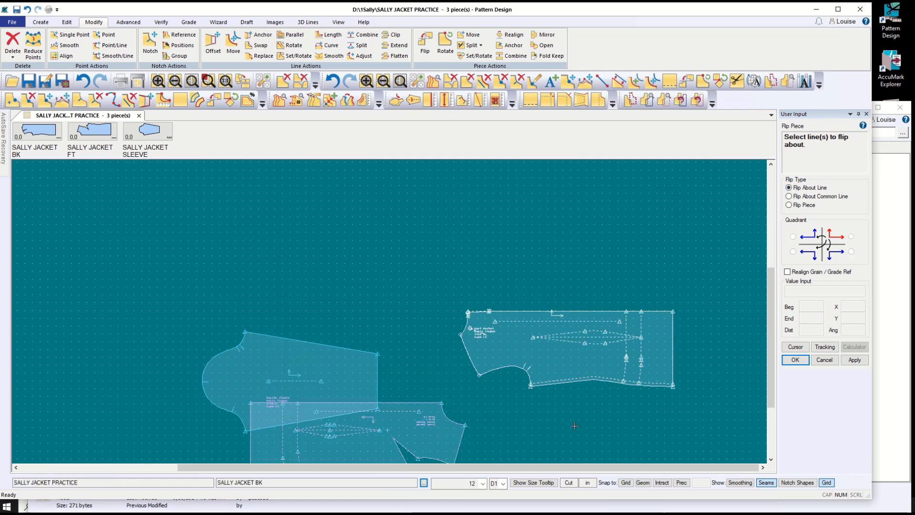
click(825, 360)
click(432, 442)
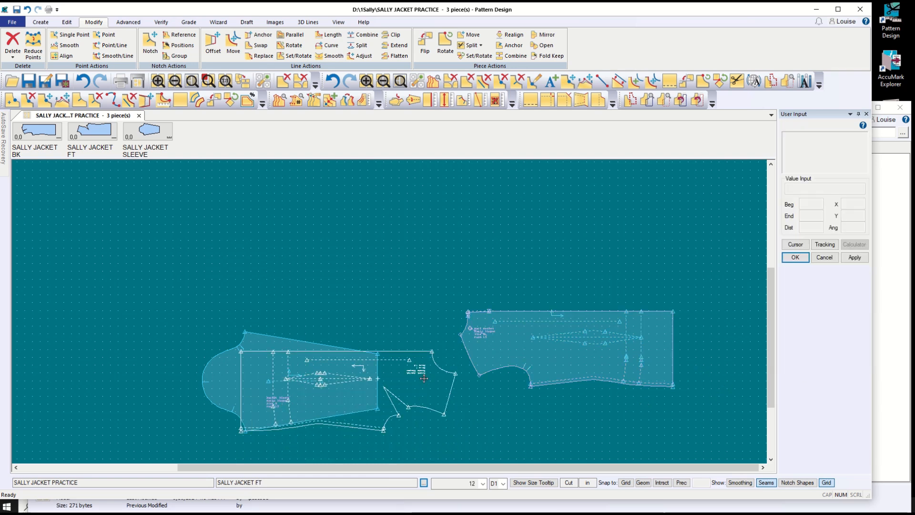
click(418, 365)
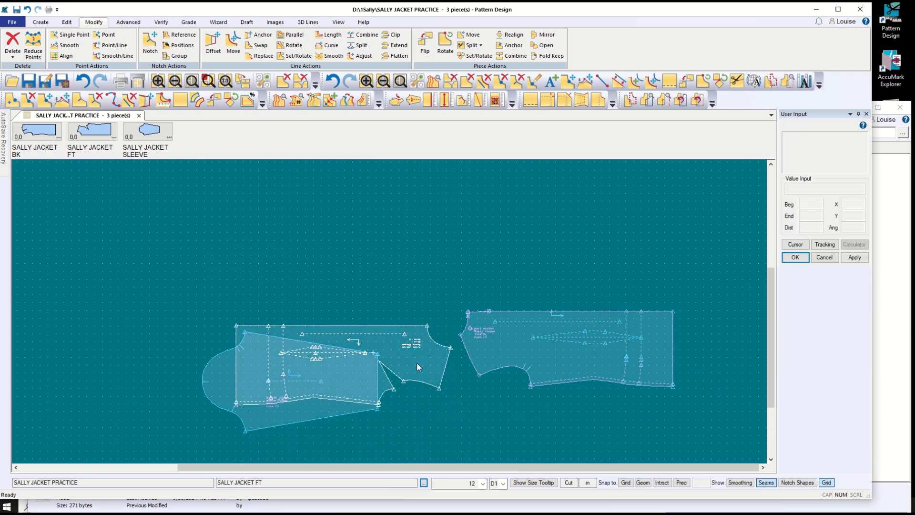
- Set and rotate the front piece onto the back shoulder, matching the neck points, and inspect how the shoulder lines meet at the armhole
click(473, 55)
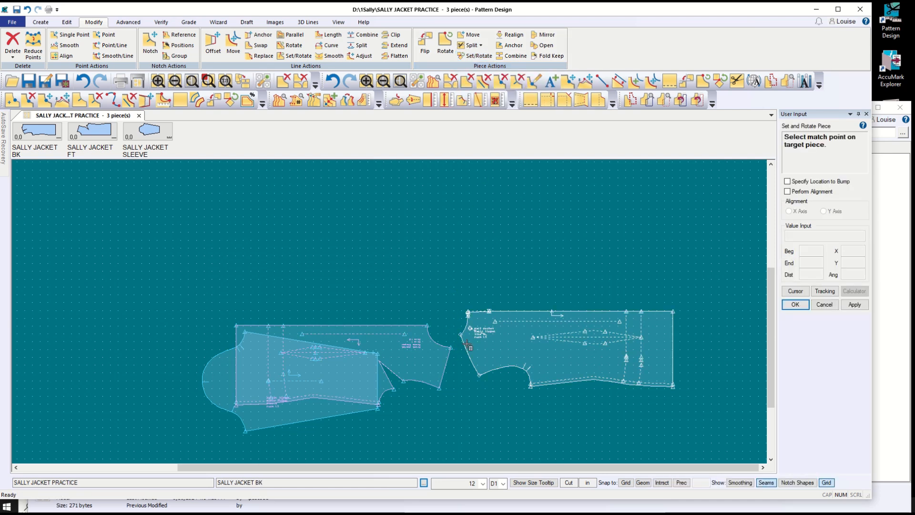
click(459, 333)
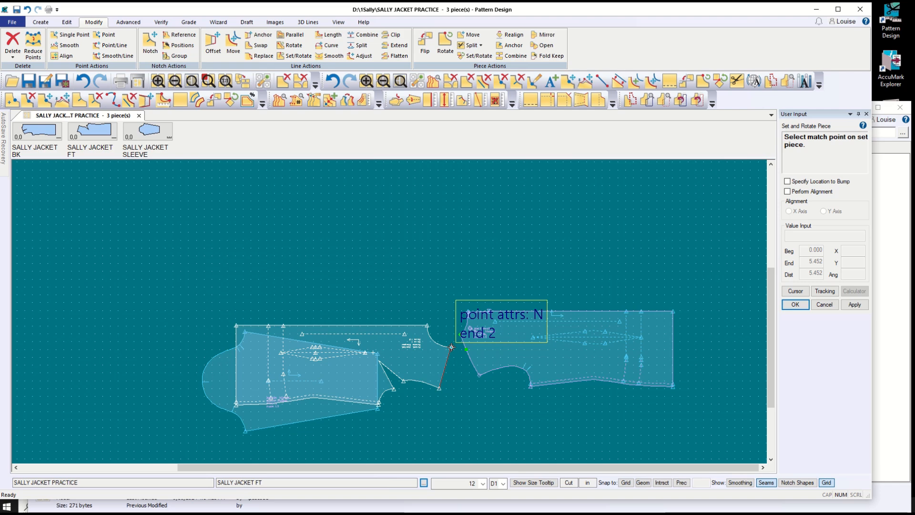
click(451, 348)
click(449, 366)
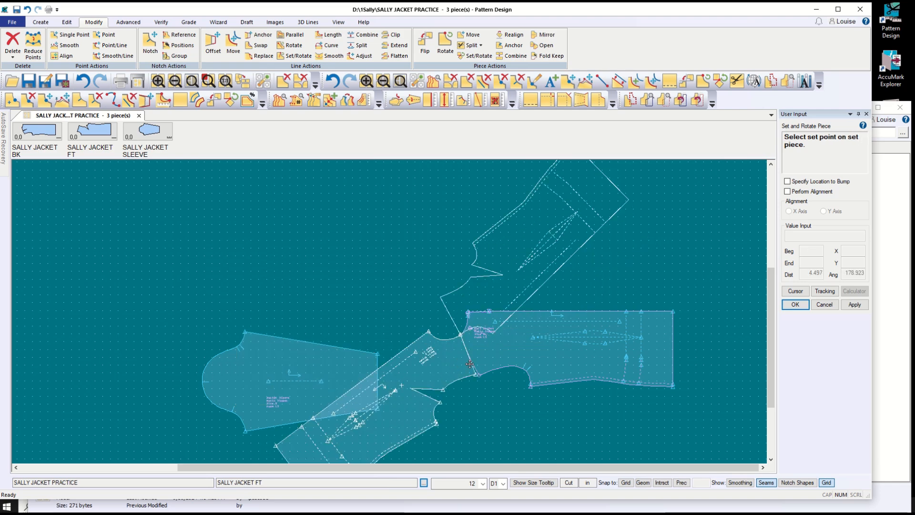
click(824, 304)
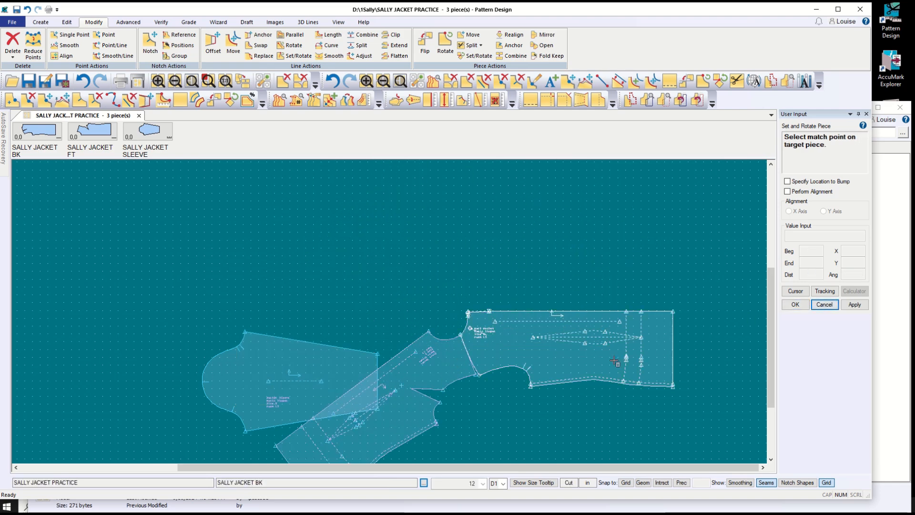
scroll(429, 386, up, 1)
scroll(477, 409, up, 2)
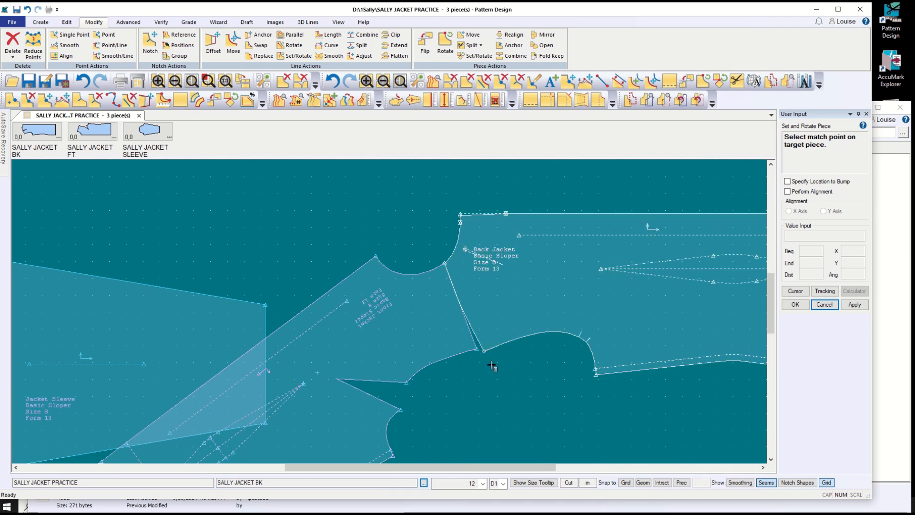
- Separate the front piece and set and rotate it again with the armhole ends matched to compare the shoulder lines at the neck
click(827, 309)
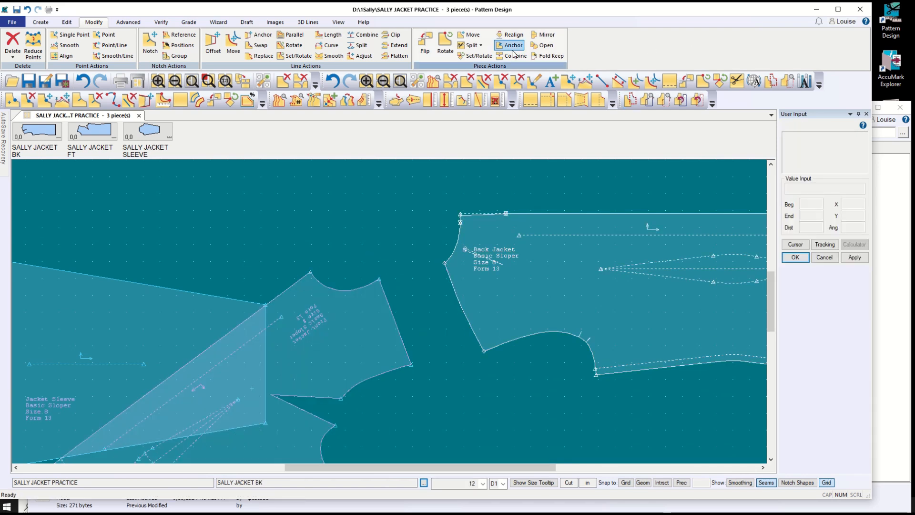
click(475, 55)
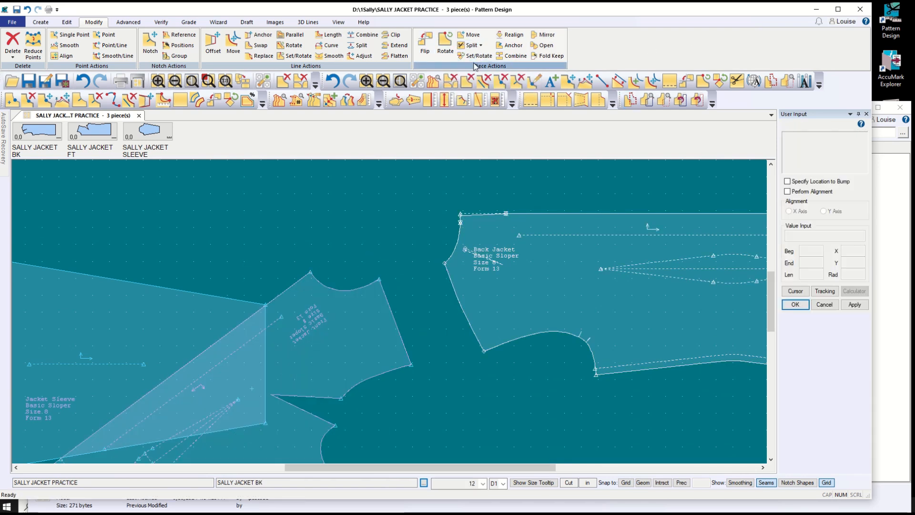
click(480, 330)
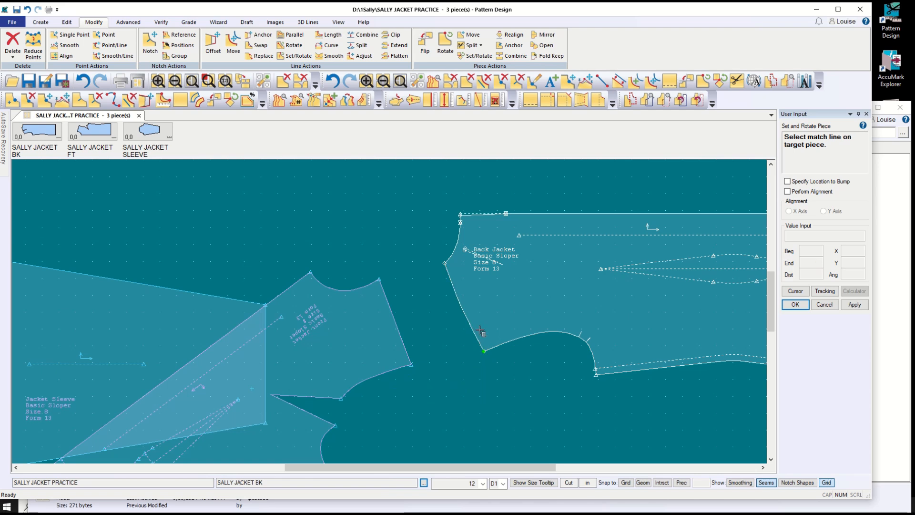
click(472, 327)
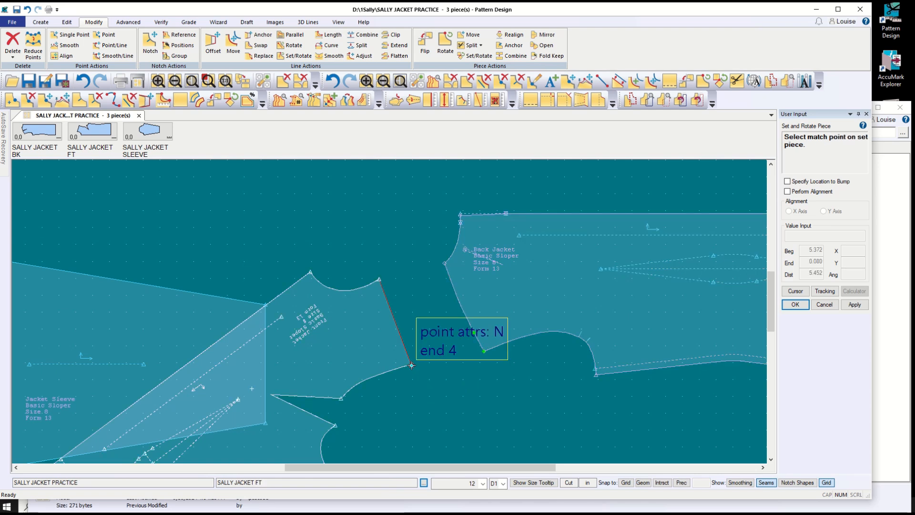
click(413, 367)
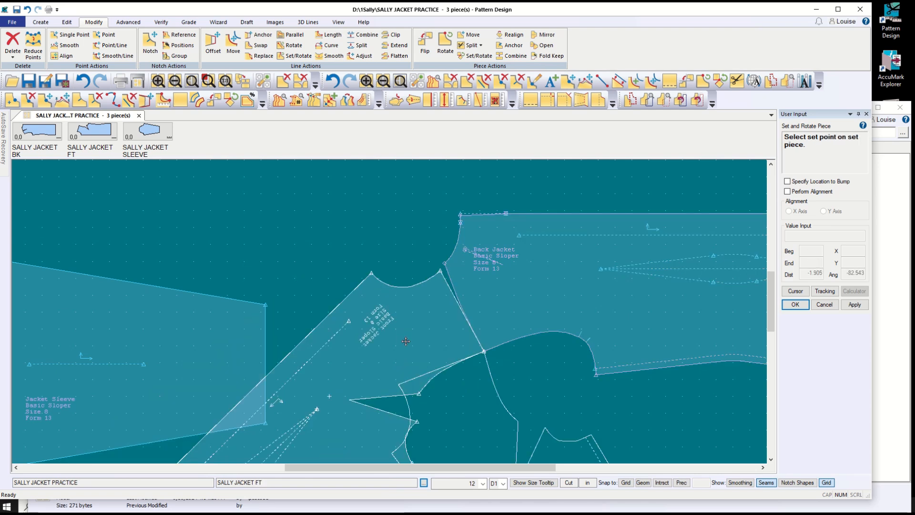
click(825, 304)
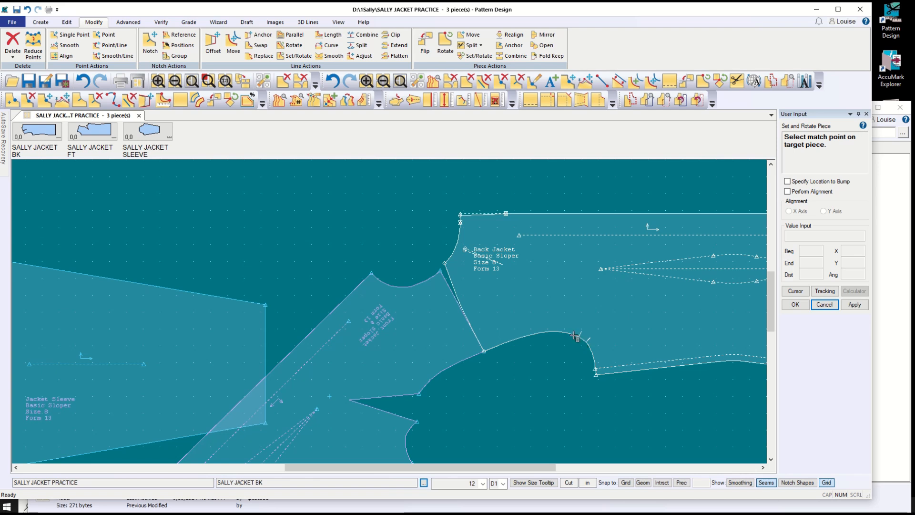
click(823, 307)
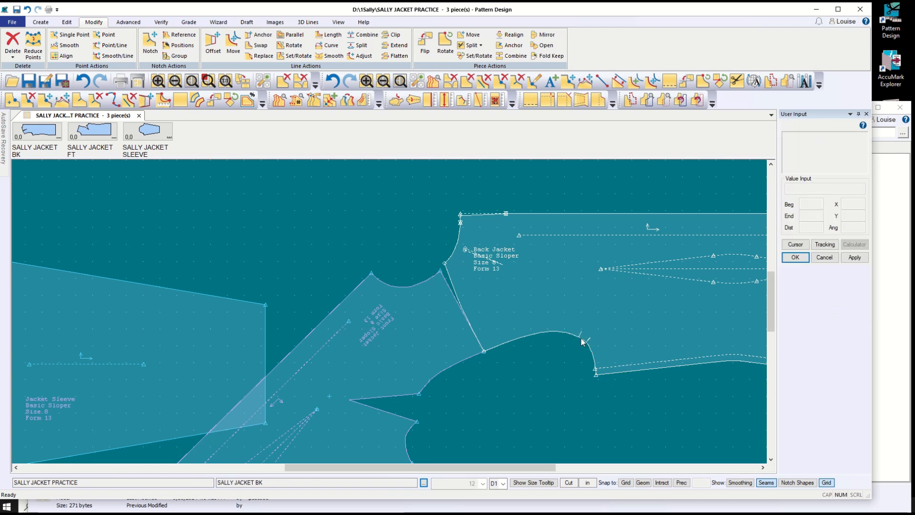
- Move the front piece away from the back shoulder and realign the piece to its grain line
drag(355, 346, 306, 283)
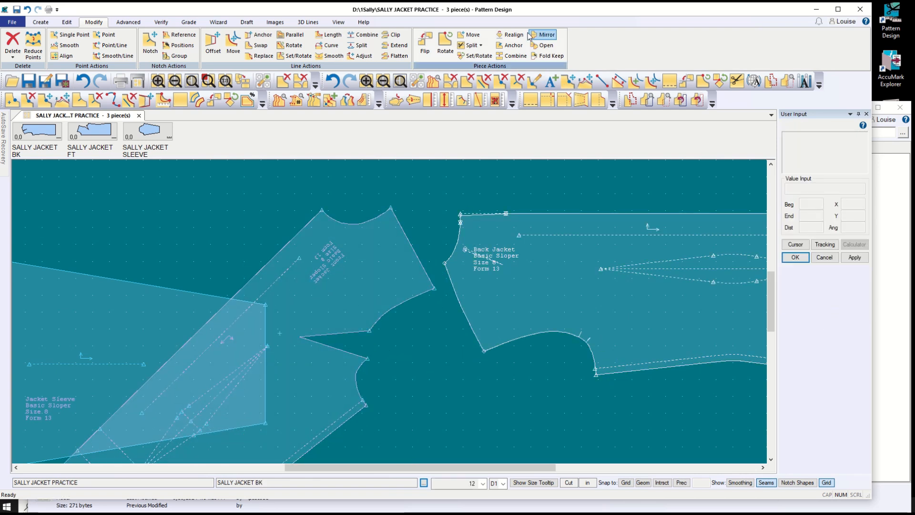
click(510, 34)
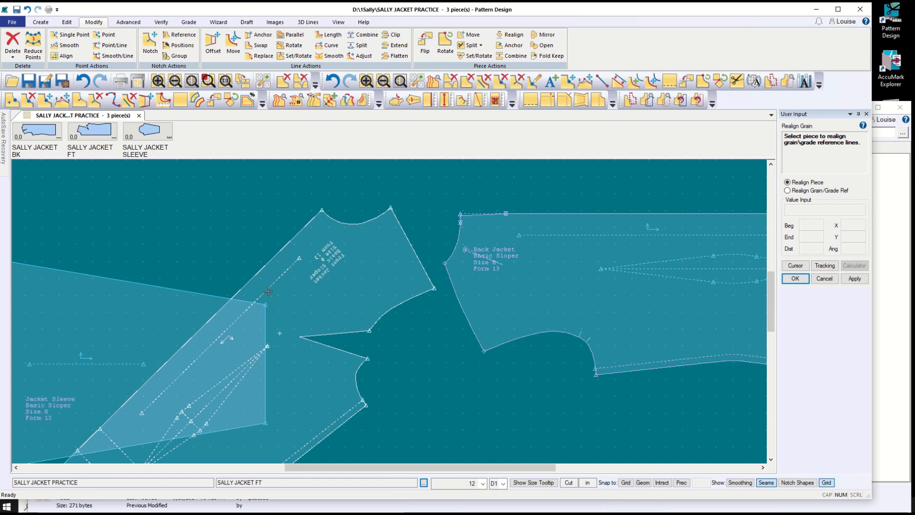
click(279, 282)
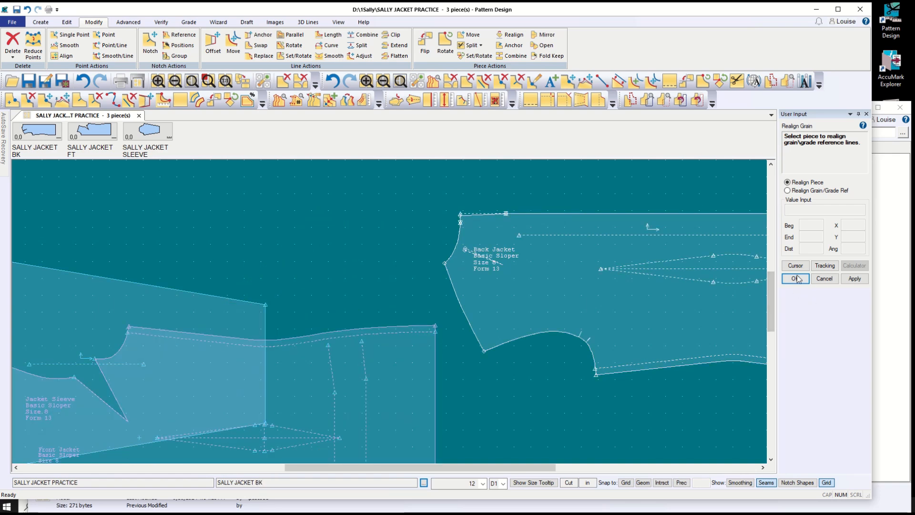
click(824, 282)
- Arrange the front piece directly below the back piece with the side seams facing and the armholes lined up
drag(307, 370, 509, 427)
drag(552, 314, 408, 229)
drag(422, 442, 562, 346)
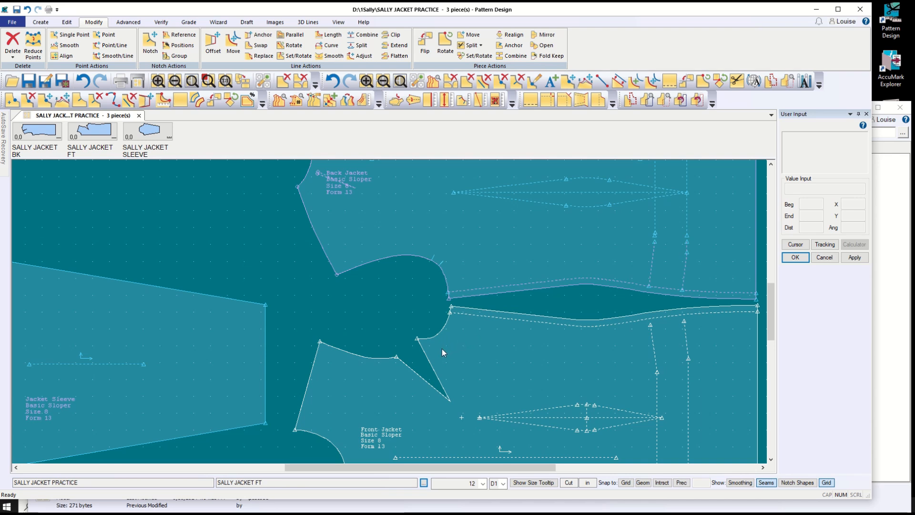
- Copy the back armhole line inside the back piece, offset 0.5 in in X and 0 in Y
click(34, 23)
click(181, 46)
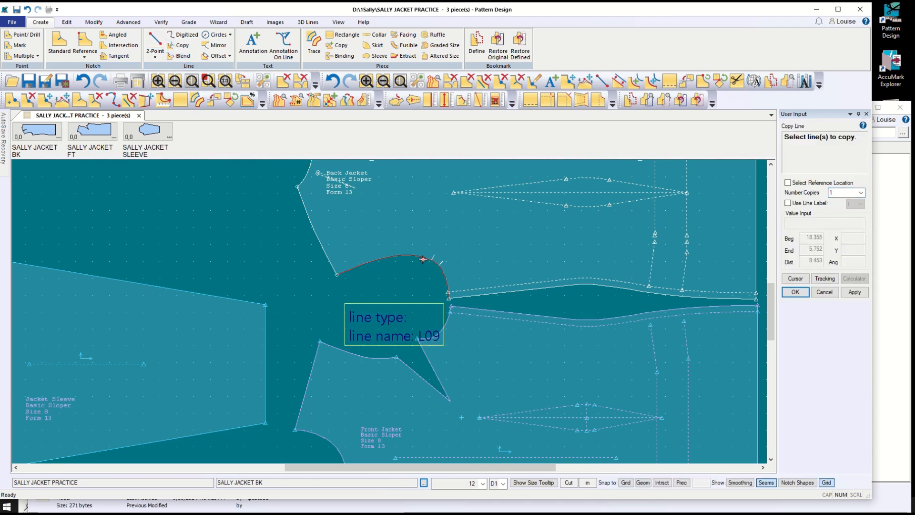
click(420, 261)
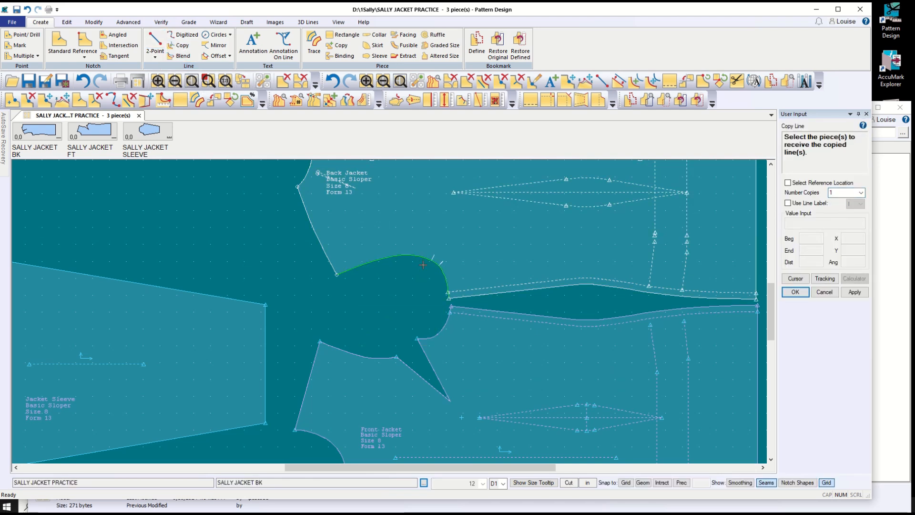
click(495, 250)
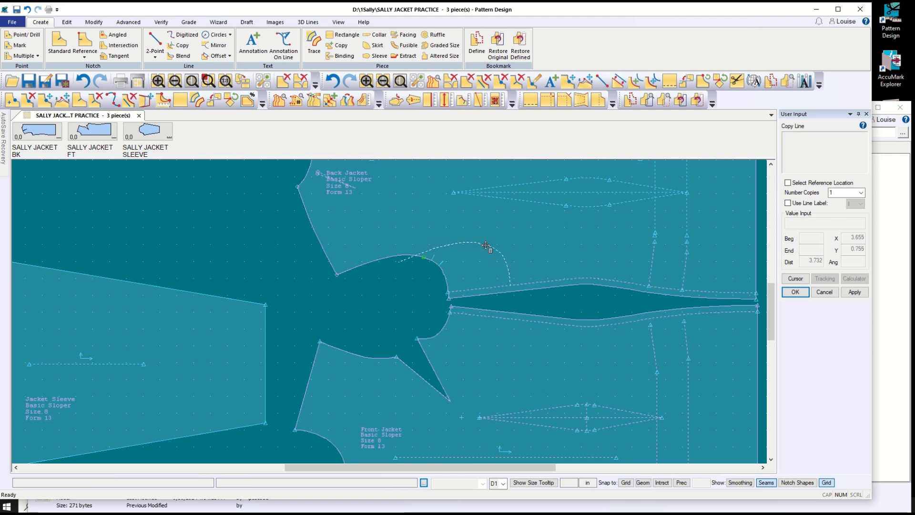
click(795, 278)
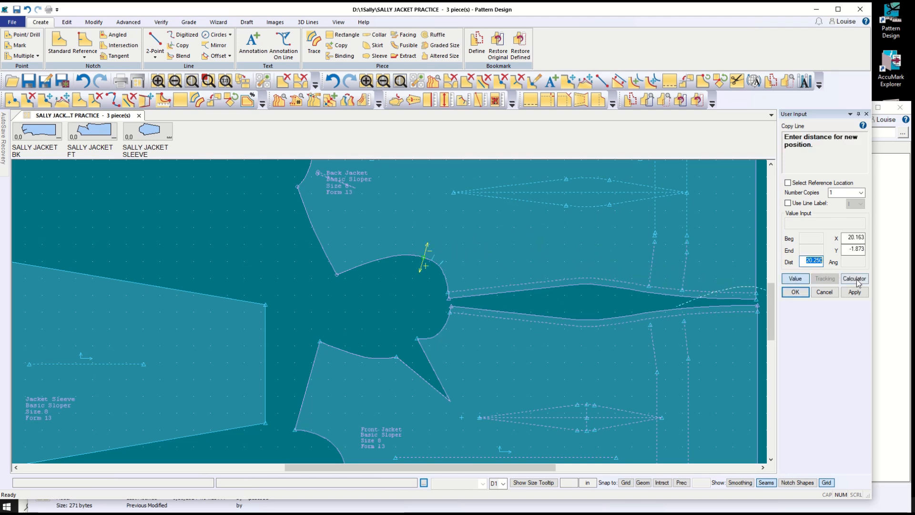
click(847, 237)
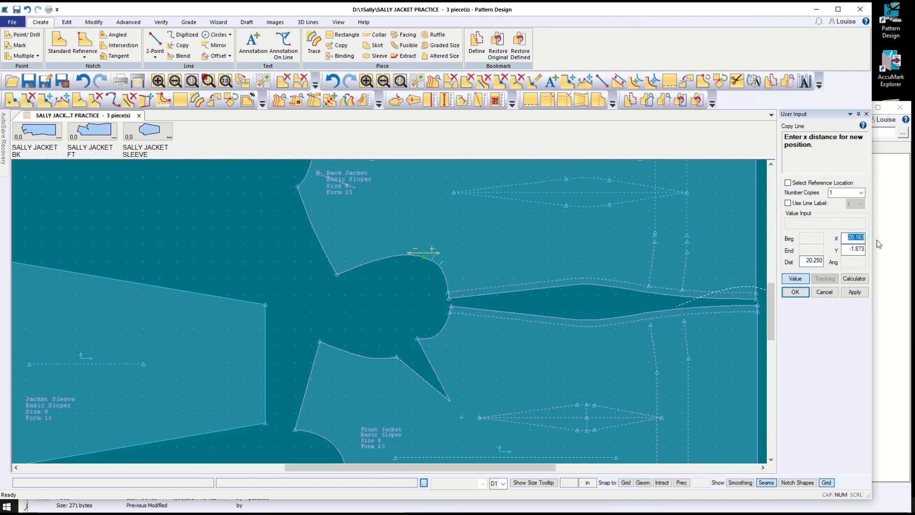
text(0)
key(Tab)
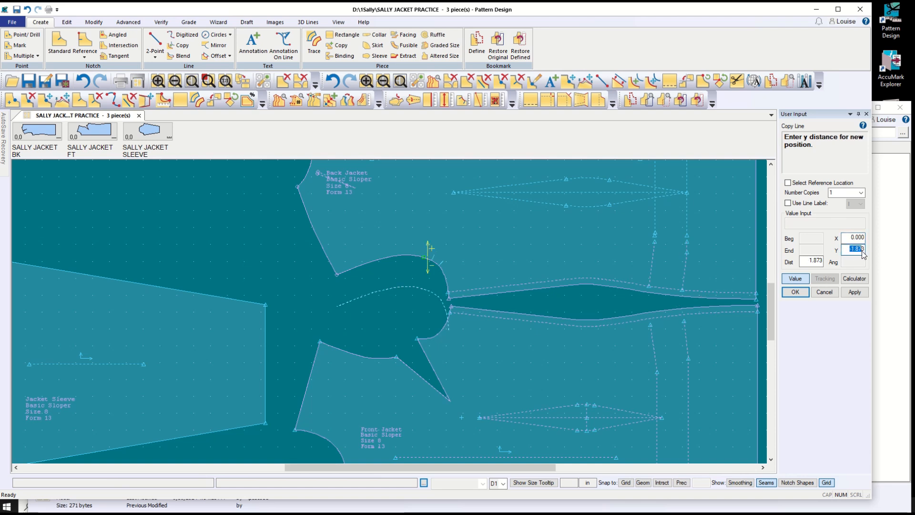
click(846, 248)
key(Tab)
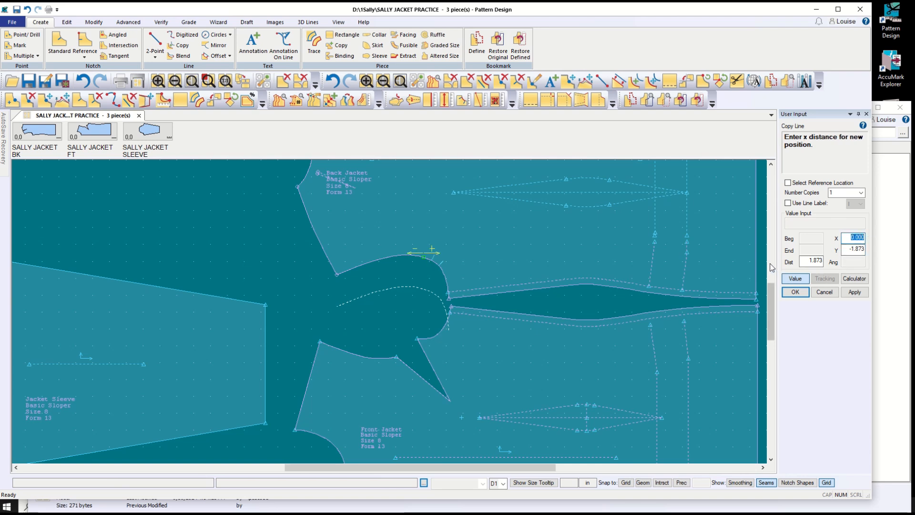
key(BackSpace)
text(.5)
key(Tab)
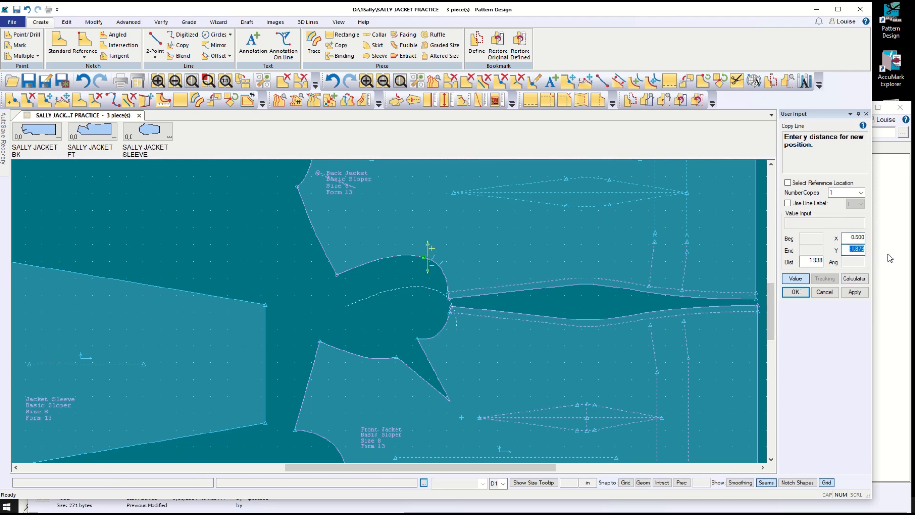
click(856, 293)
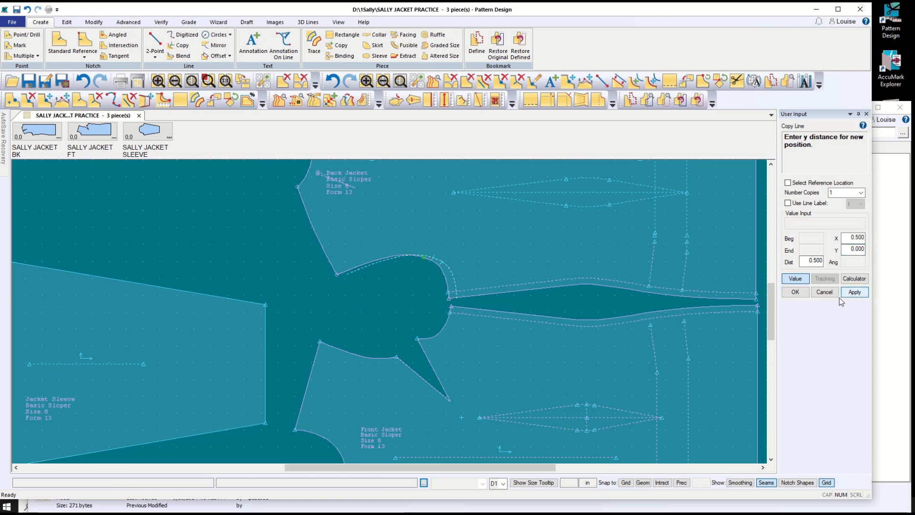
click(801, 293)
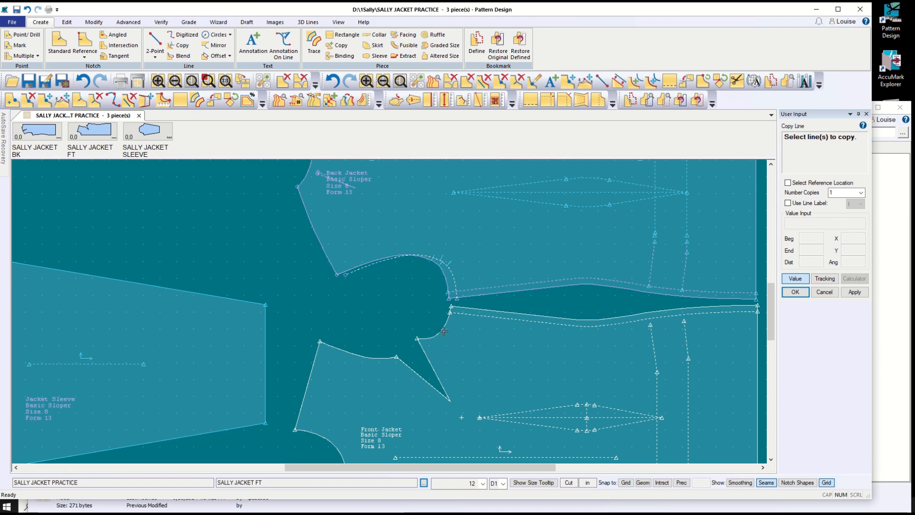
- Copy the lower front armhole line between the dart and side seam inside the front piece, offset 0.5 in in X
click(444, 330)
click(521, 339)
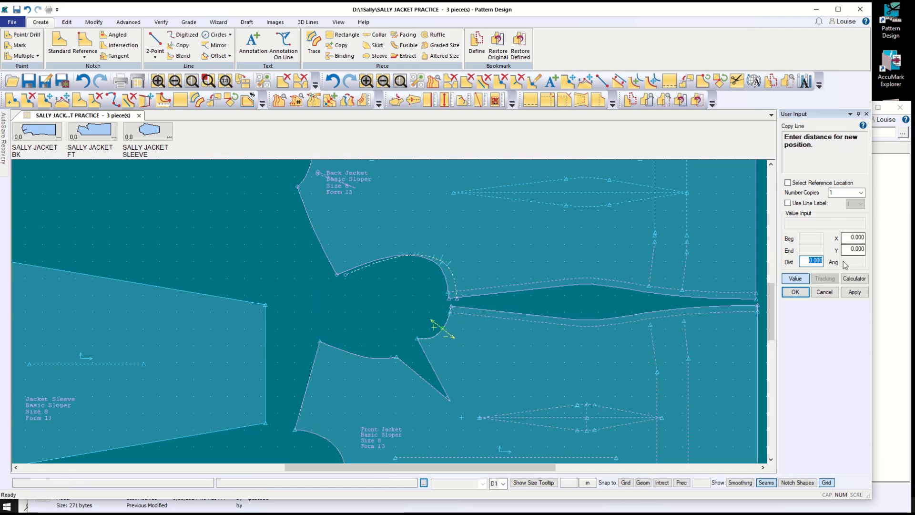
click(847, 238)
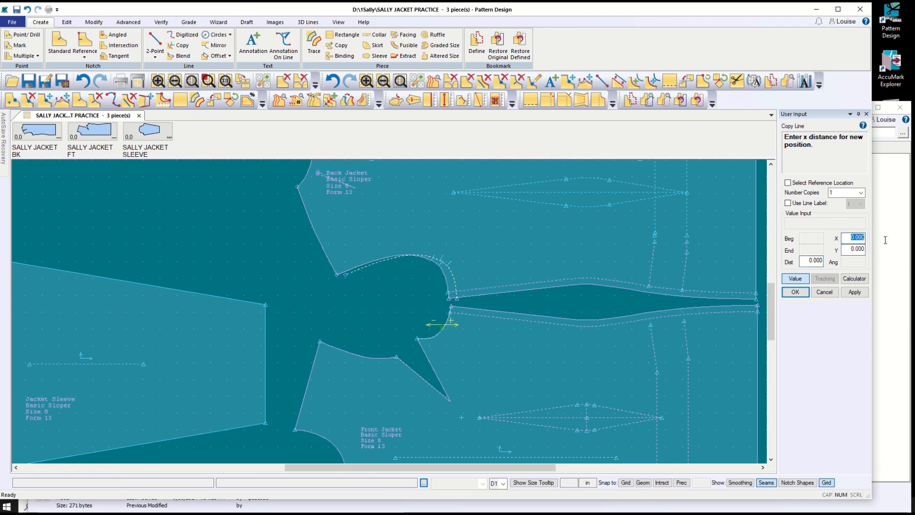
text(.5)
click(806, 295)
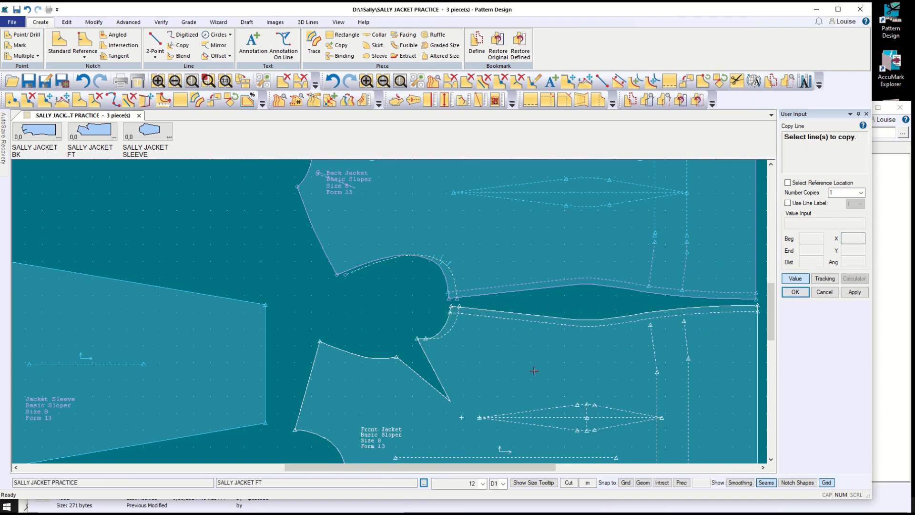
- Finish copying lines and shift the front piece slightly further away from the back piece
click(832, 292)
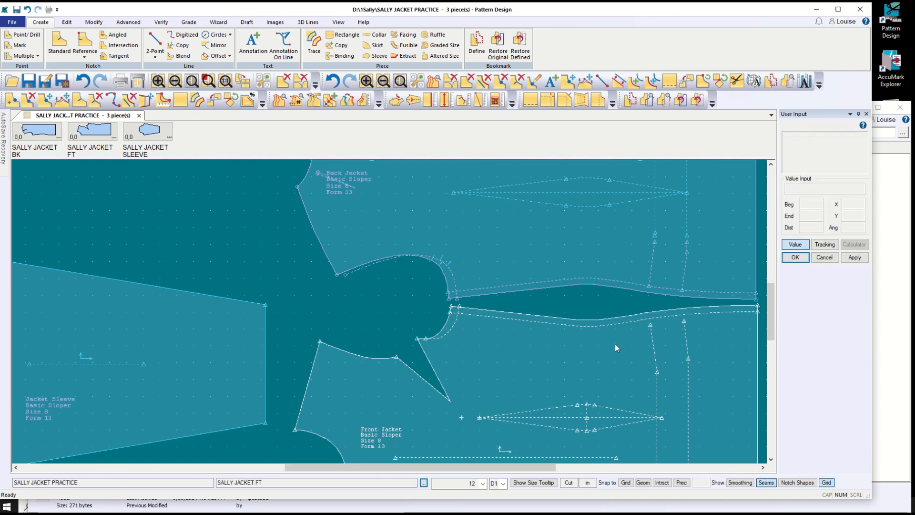
mouse_move(595, 346)
mouse_down()
mouse_move(580, 347)
mouse_move(601, 356)
mouse_move(595, 349)
mouse_up()
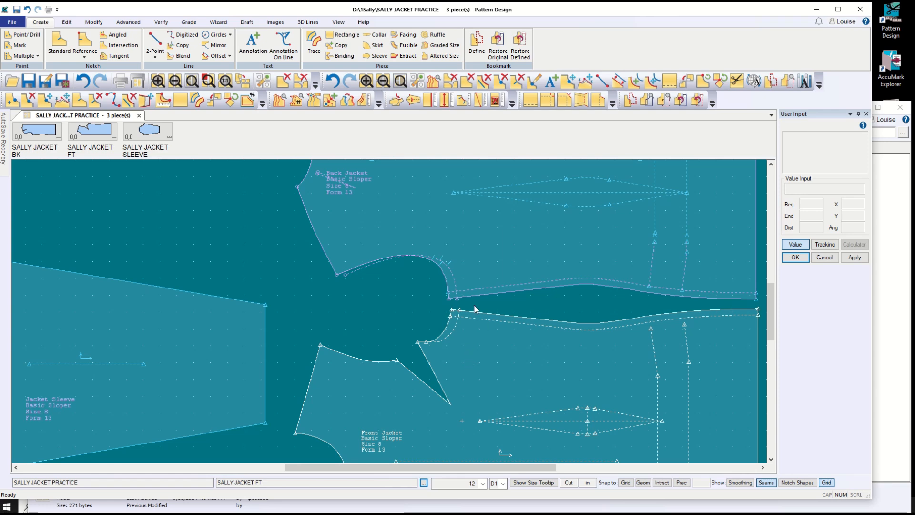
- Split the copied back armhole line at its middle notch
scroll(411, 254, up, 1)
scroll(410, 256, up, 4)
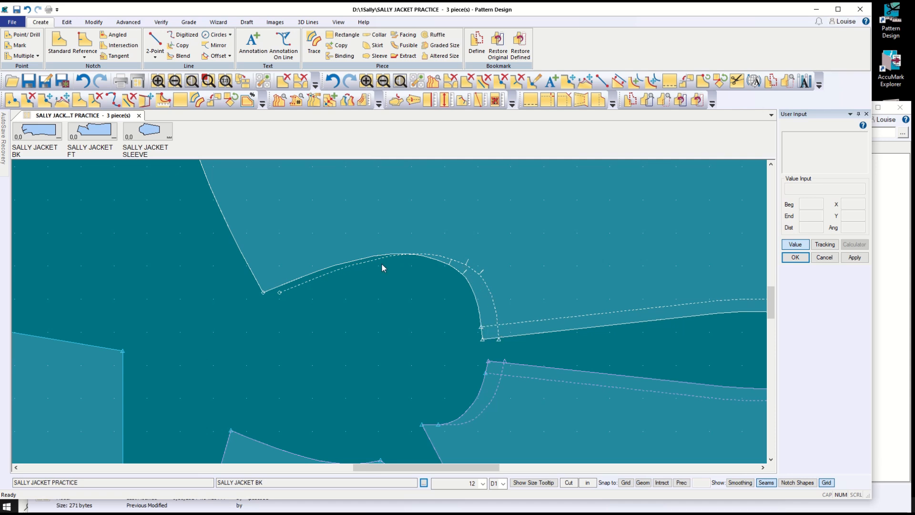
click(93, 22)
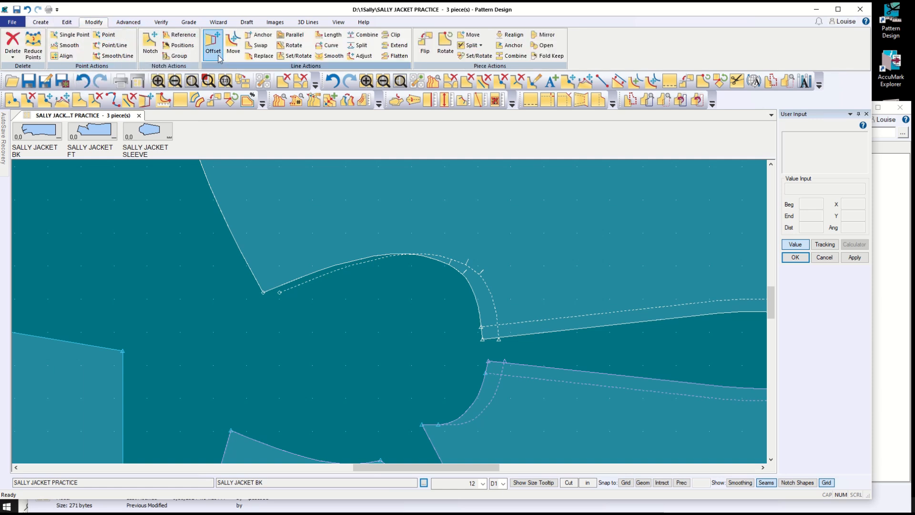
click(358, 46)
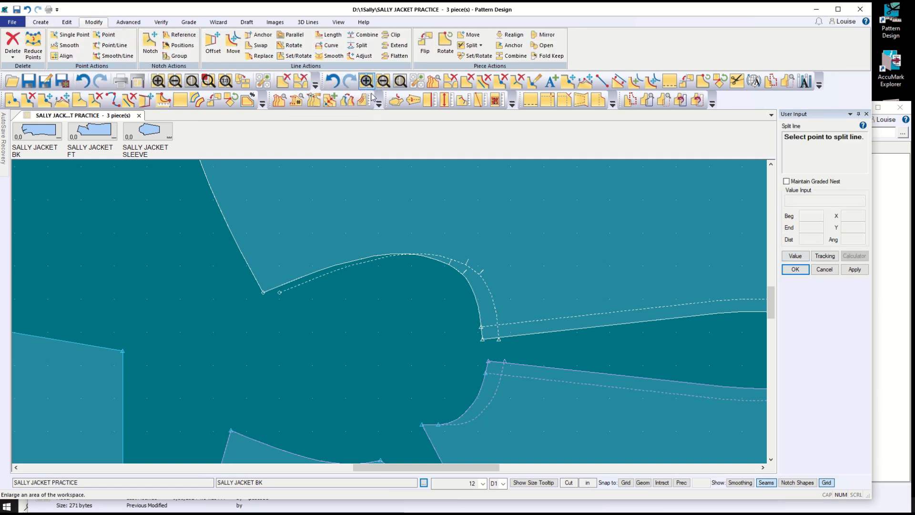
click(466, 264)
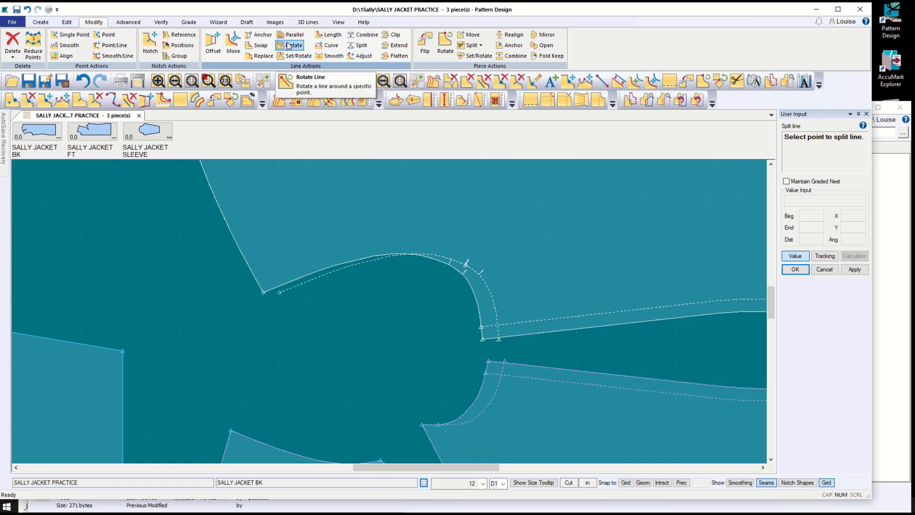
- Rotate the upper part of the copied back armhole about the split point by about 2.28° so it blends into the original armhole
click(307, 56)
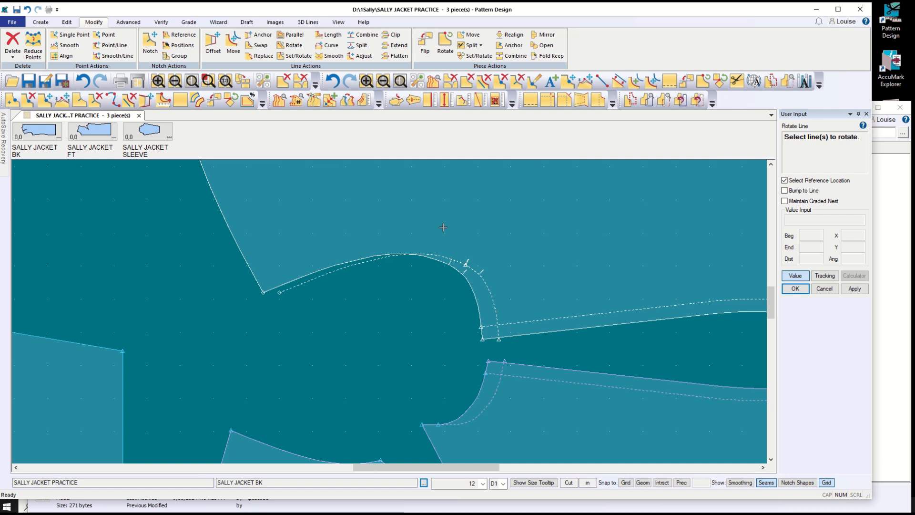
click(442, 253)
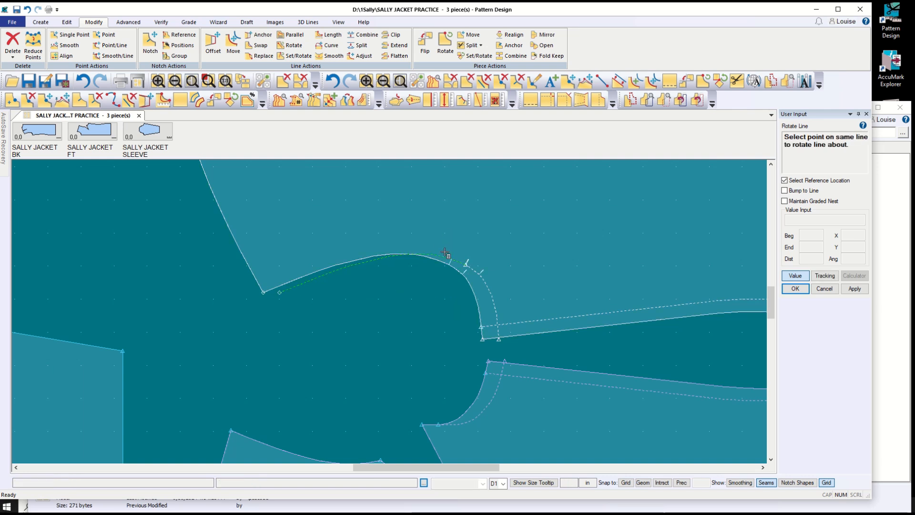
click(465, 267)
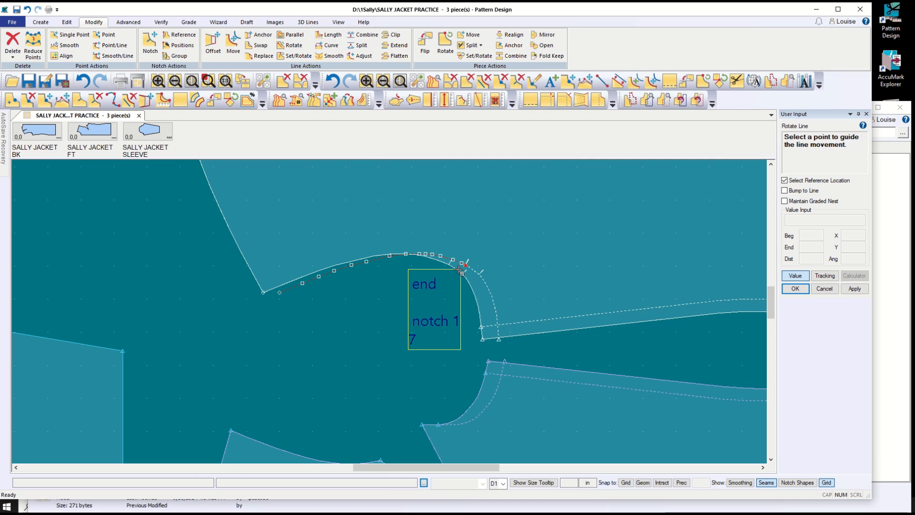
click(292, 289)
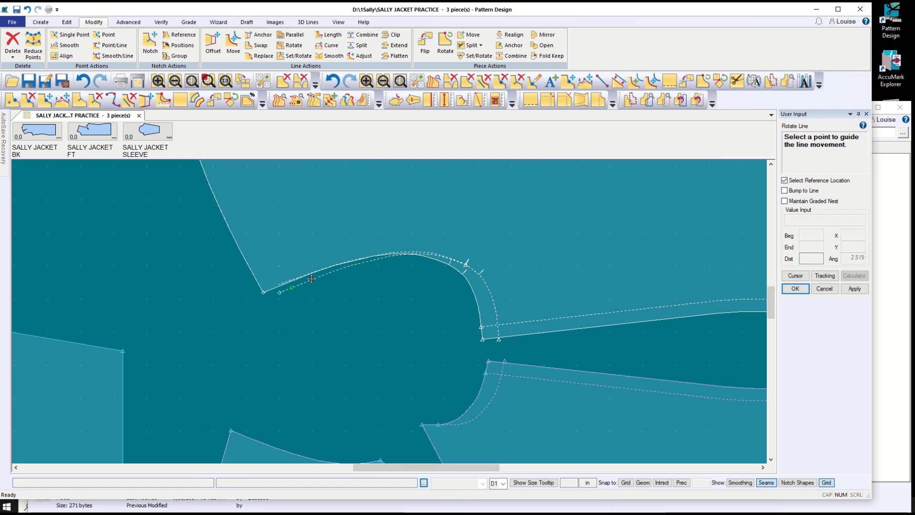
scroll(312, 279, up, 2)
scroll(312, 278, up, 4)
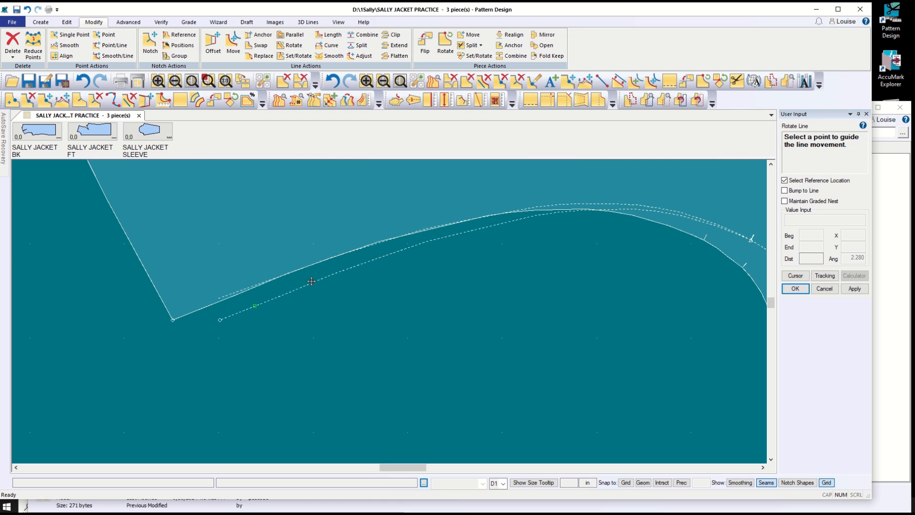
click(312, 281)
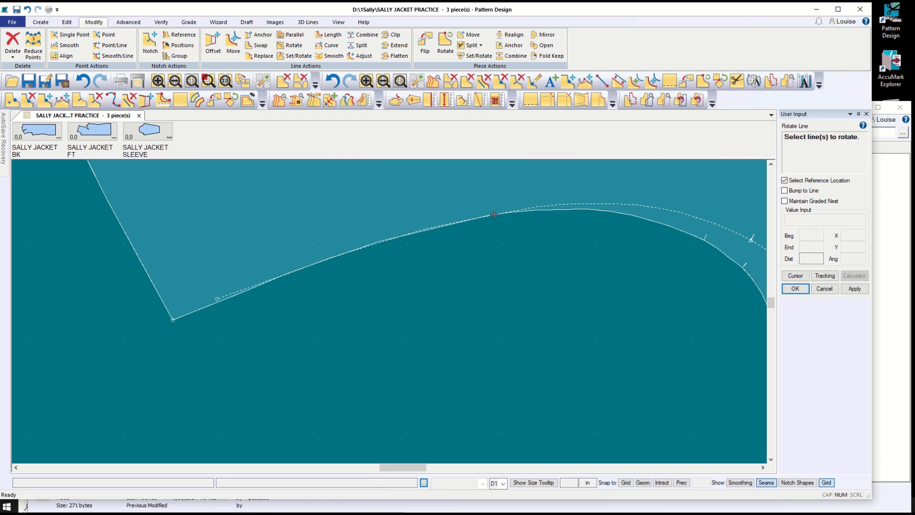
- Try to clip the rotated line where it crosses the original back armhole, and undo the clip
scroll(504, 283, down, 4)
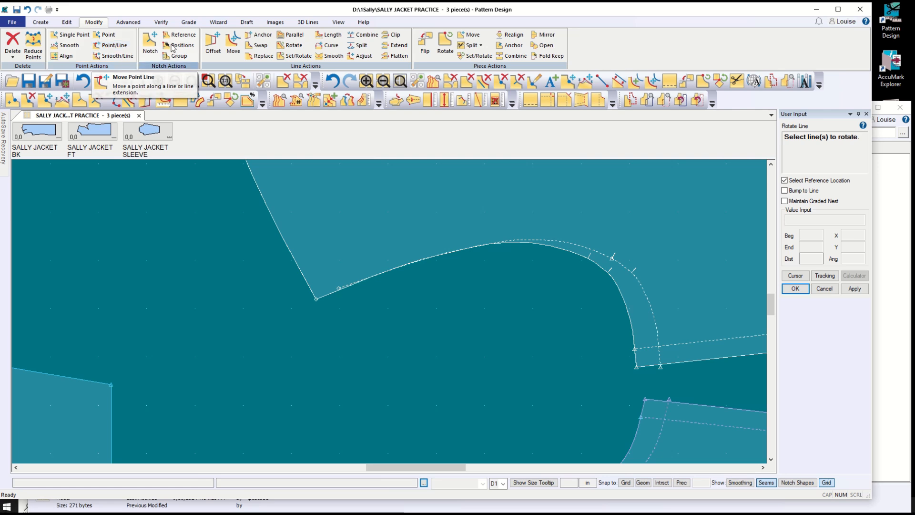
click(396, 35)
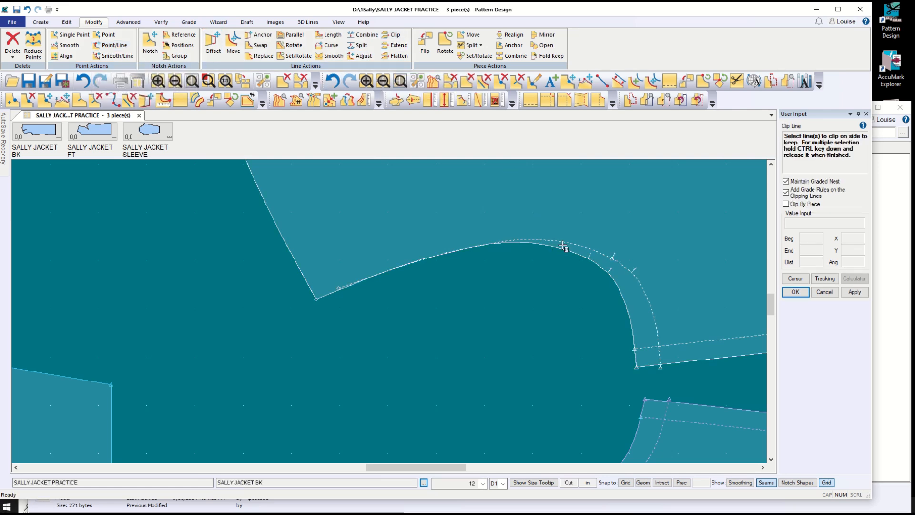
click(520, 244)
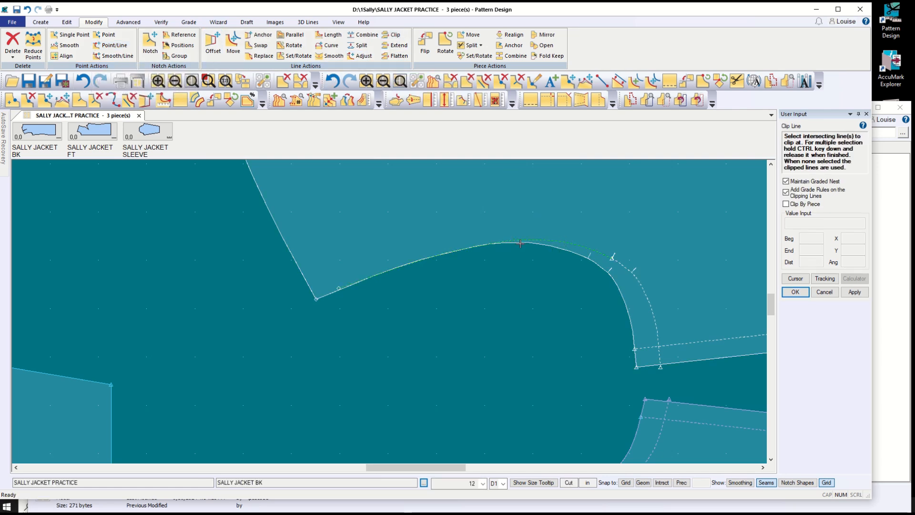
click(461, 248)
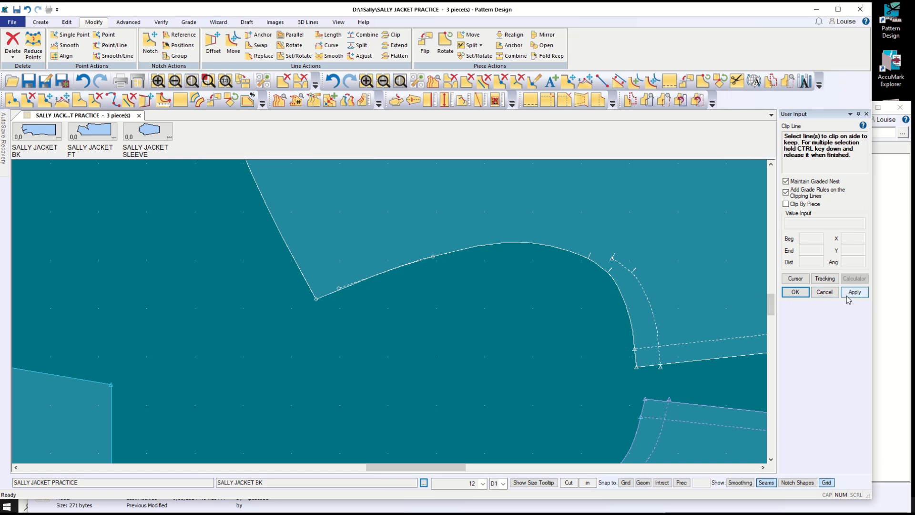
click(27, 9)
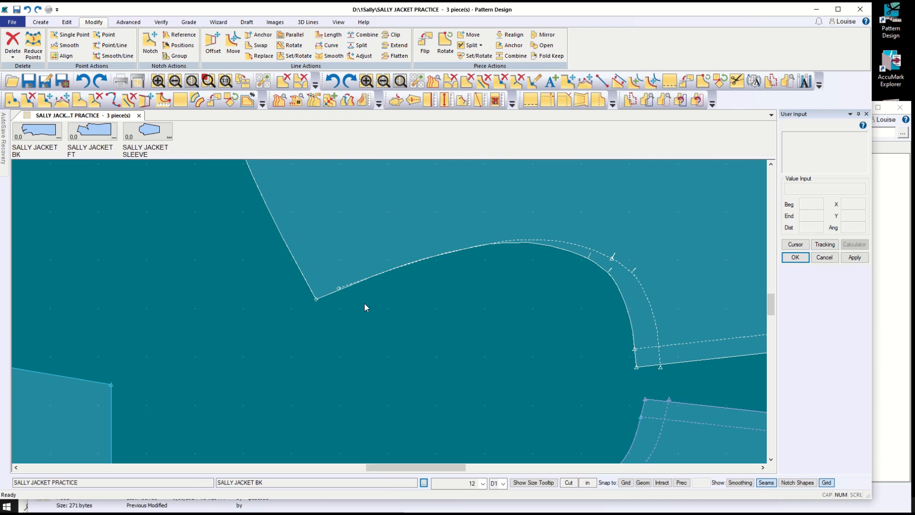
- Shorten the rotated armhole line with Adjust Length, placing its shoulder-side end where it meets the original back armhole
scroll(448, 291, up, 5)
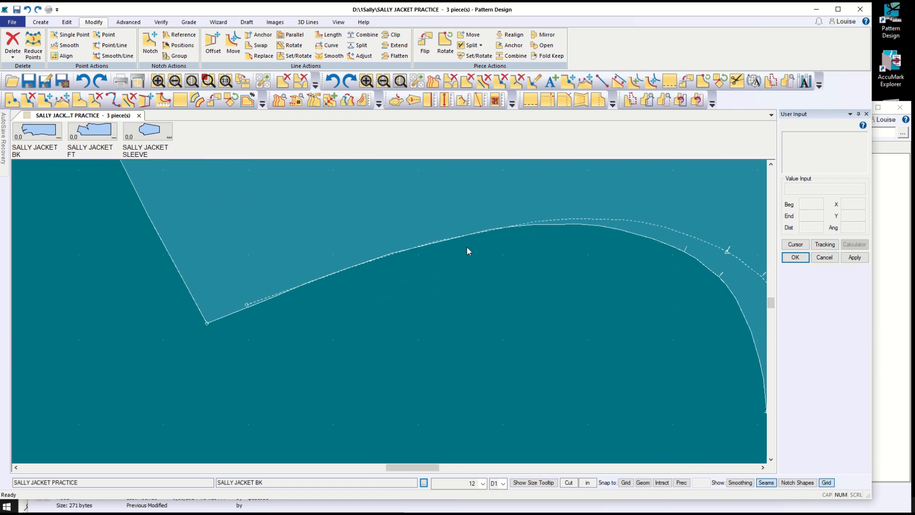
scroll(477, 224, up, 1)
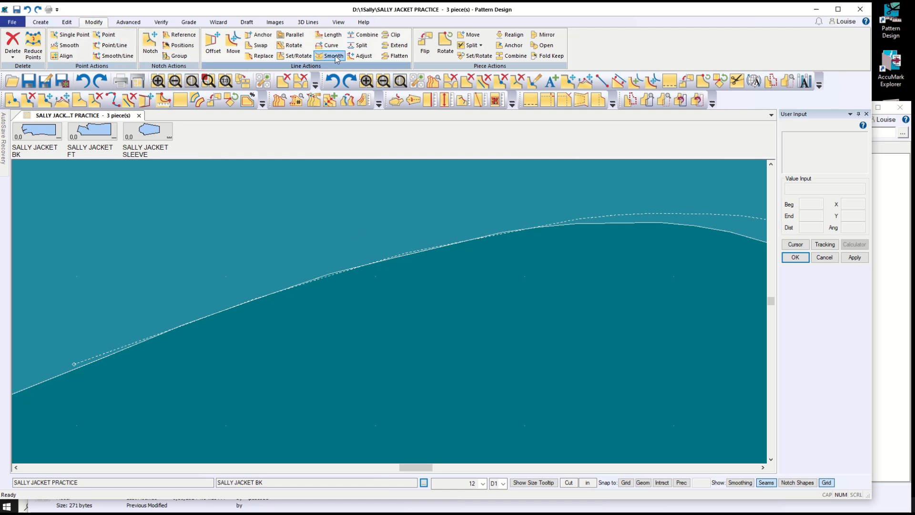
click(358, 46)
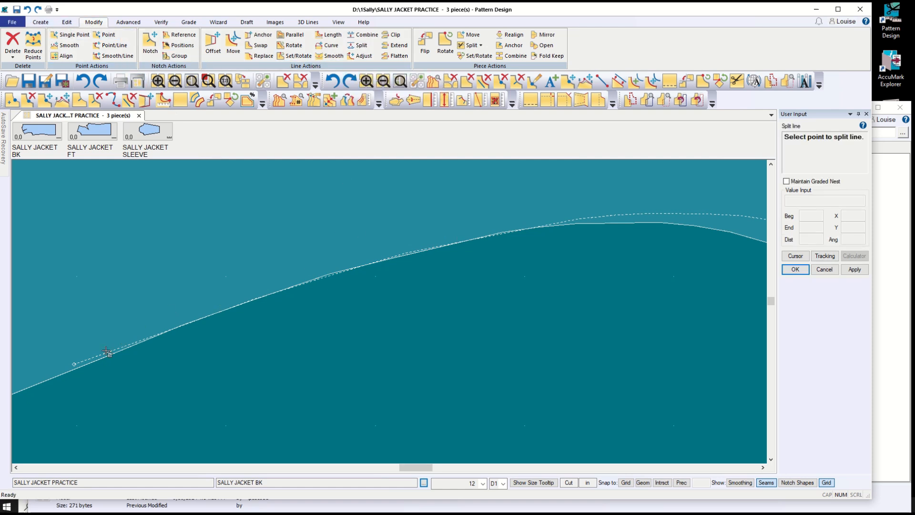
click(361, 56)
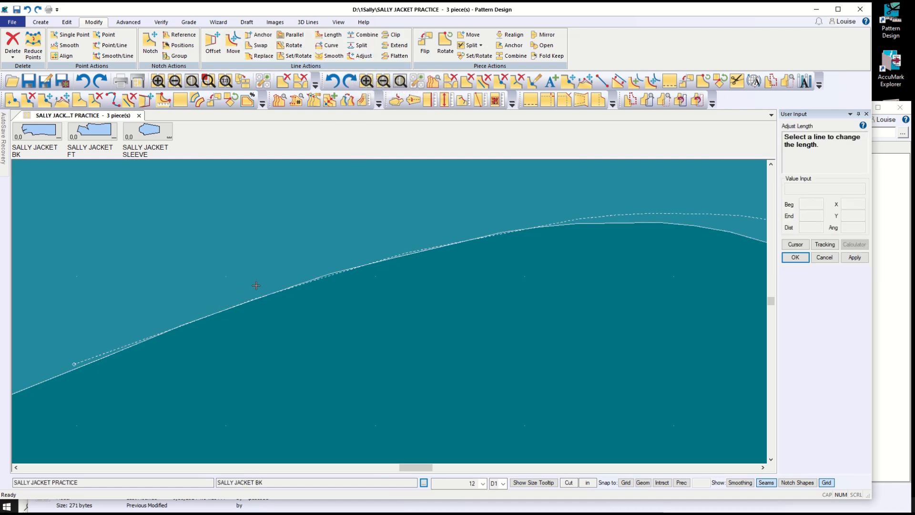
click(324, 279)
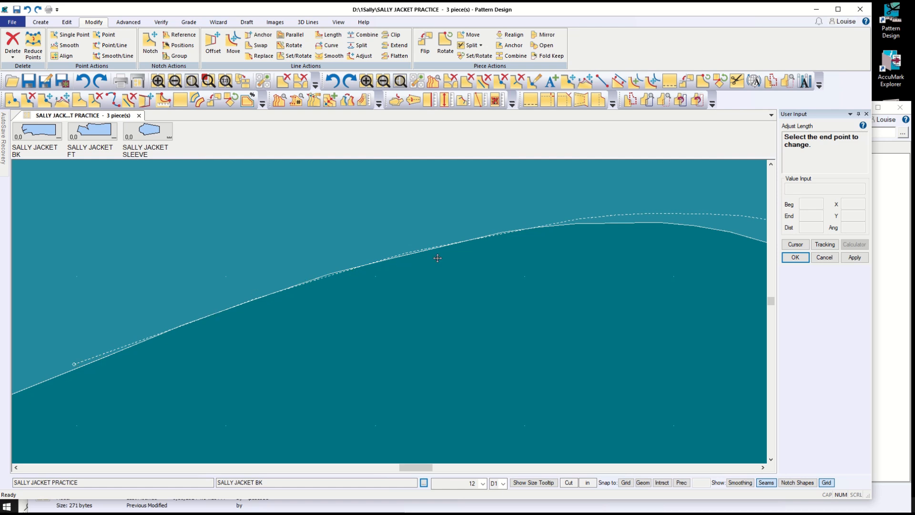
click(505, 233)
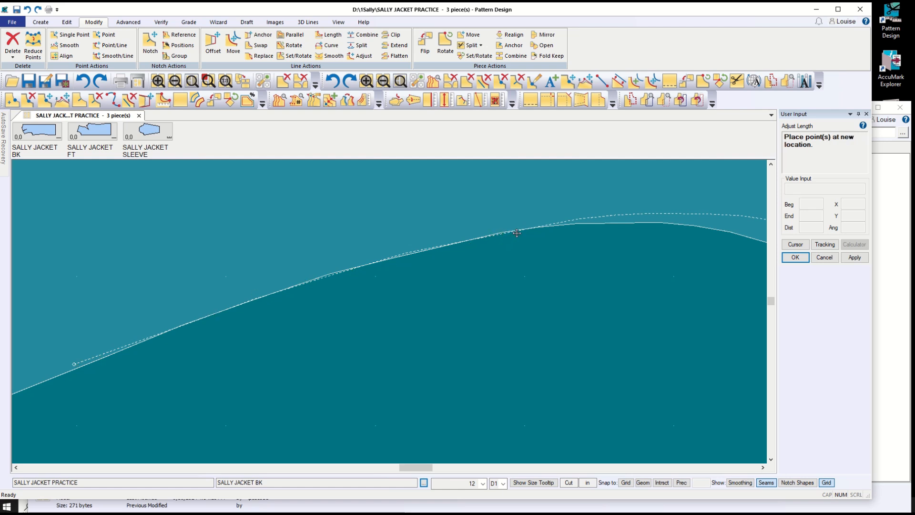
click(517, 233)
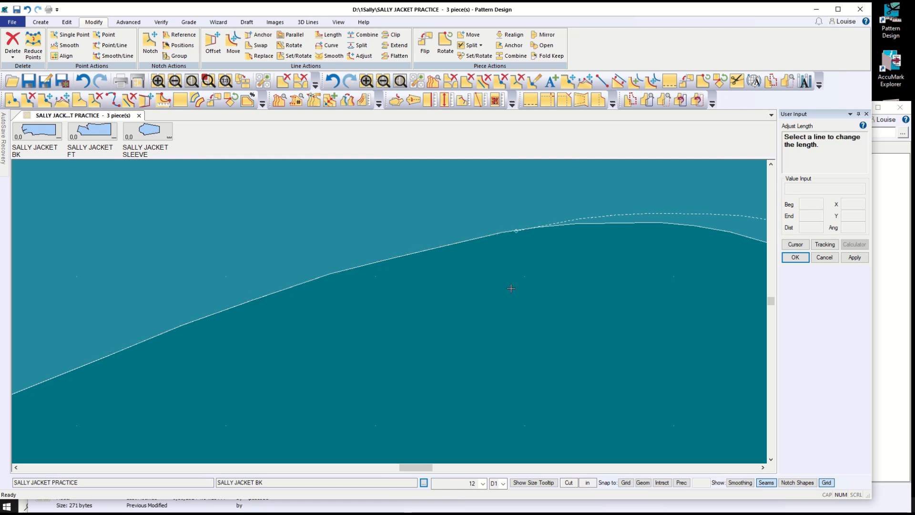
scroll(511, 288, up, 2)
scroll(503, 284, down, 2)
scroll(502, 284, down, 3)
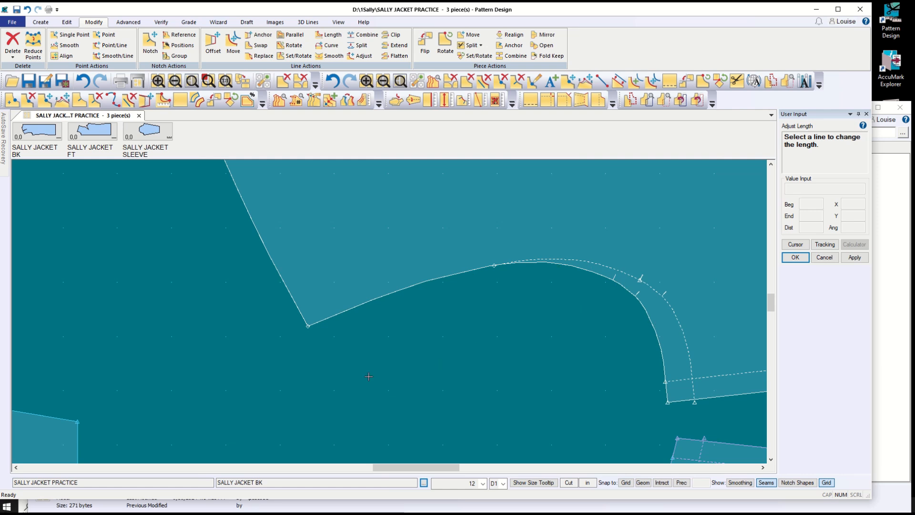
scroll(369, 375, up, 2)
scroll(377, 374, down, 4)
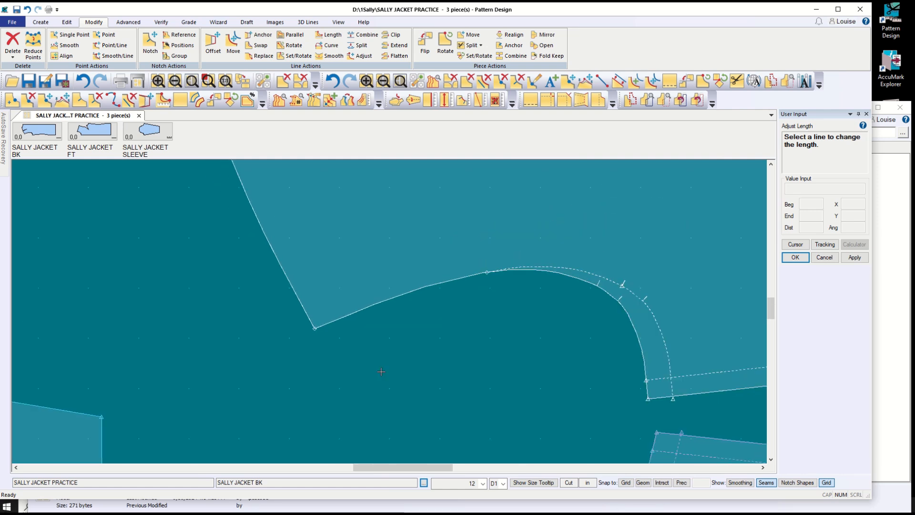
scroll(382, 373, down, 1)
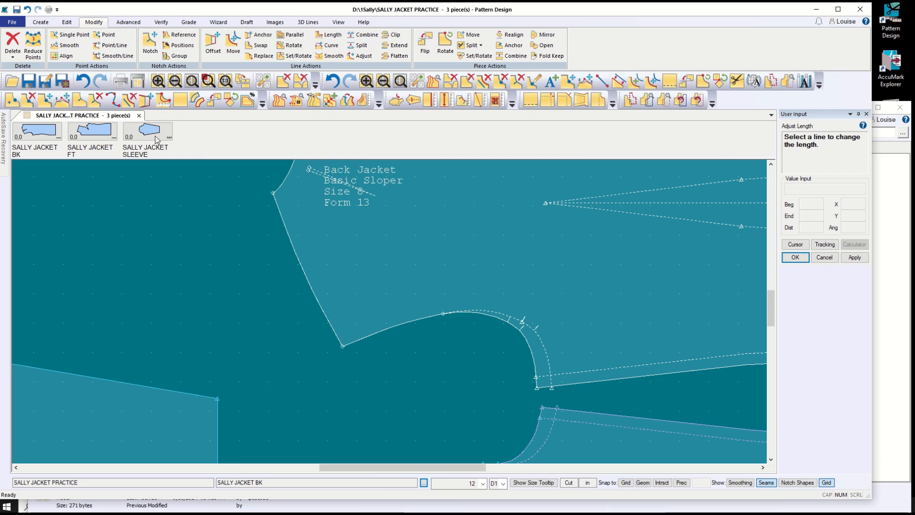
click(42, 22)
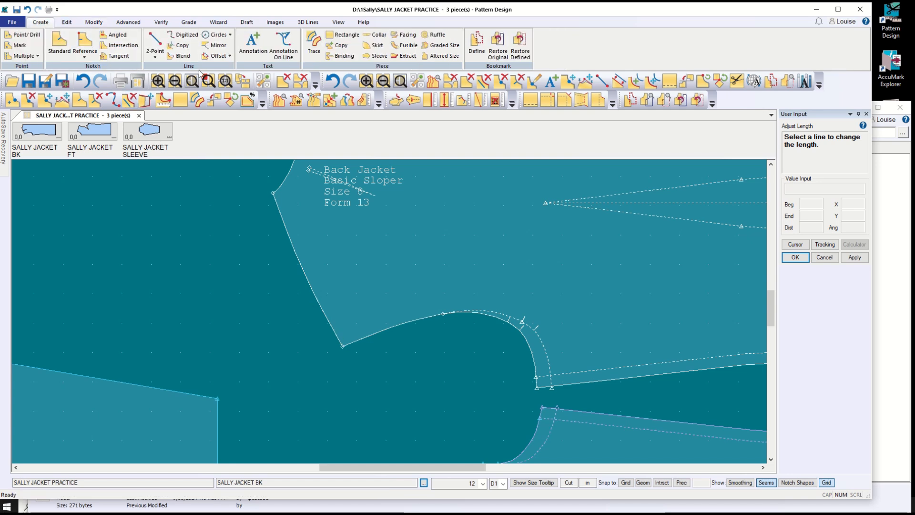
click(182, 46)
click(303, 270)
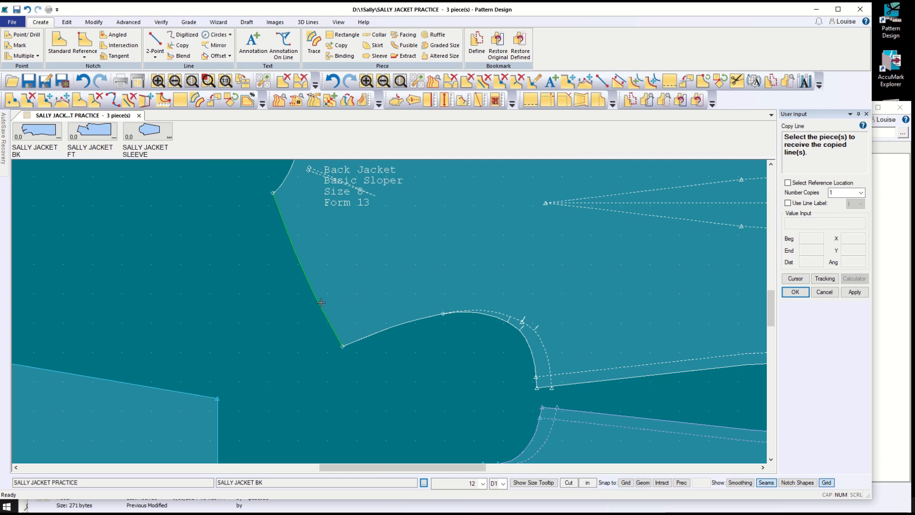
click(358, 272)
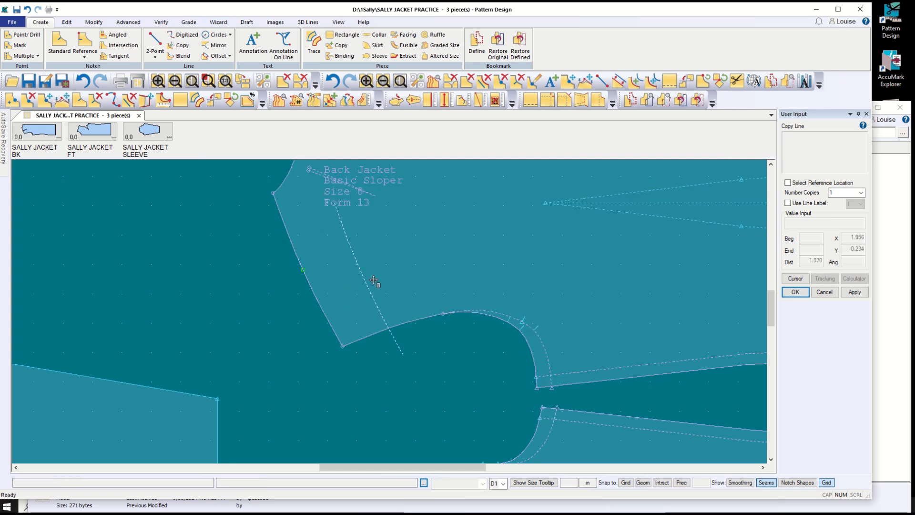
click(824, 292)
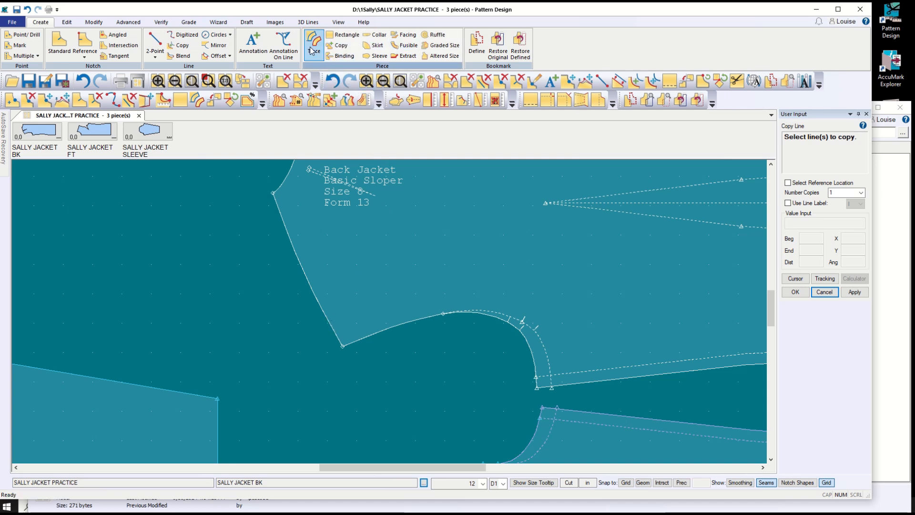
- Rotate the back shoulder line about its neck point, raising the armhole end of the shoulder by 0.5 in
click(94, 23)
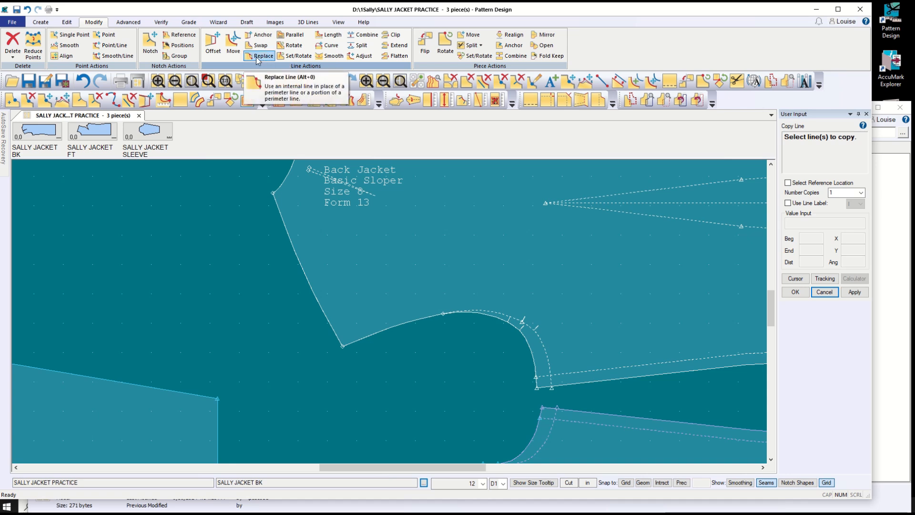
click(291, 45)
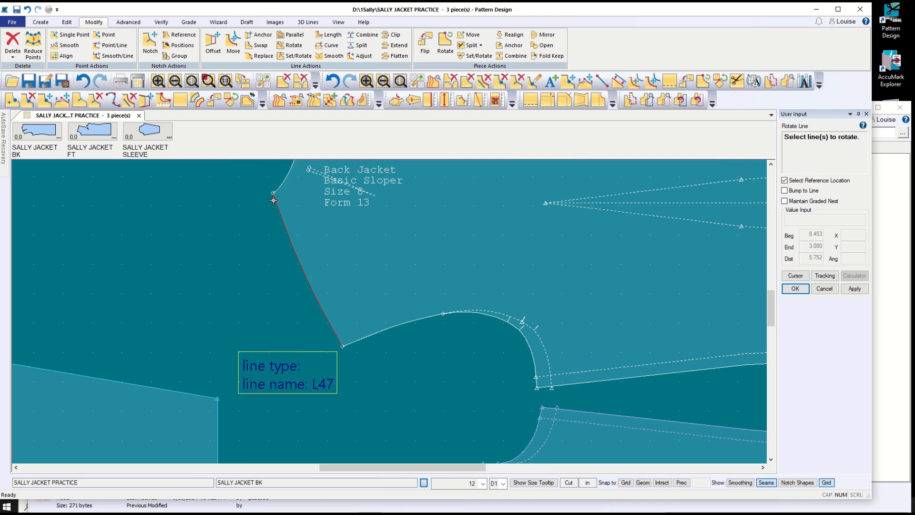
scroll(347, 370, up, 6)
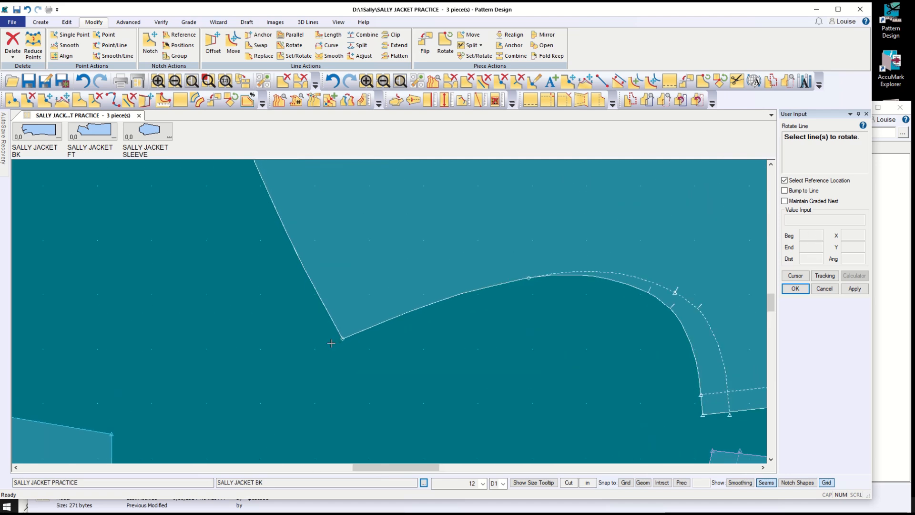
scroll(332, 345, up, 1)
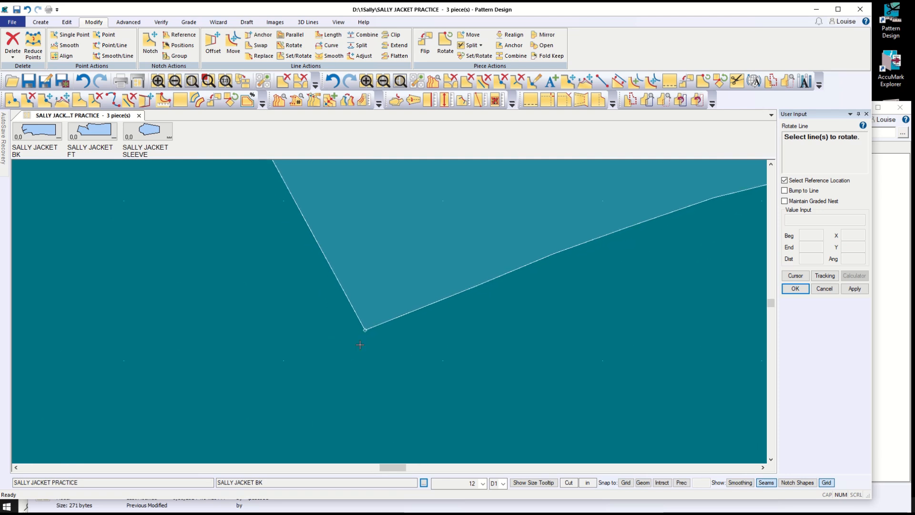
click(359, 320)
scroll(345, 360, up, 4)
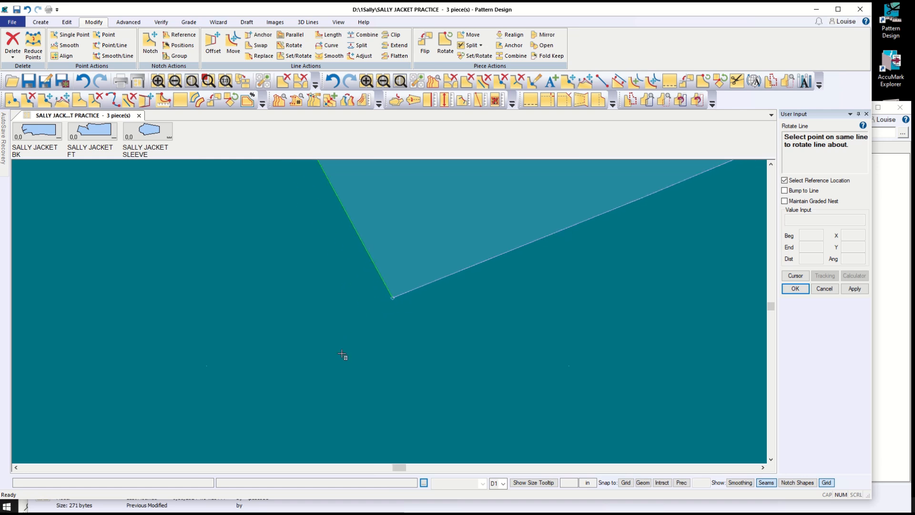
click(772, 165)
click(772, 165)
click(772, 165)
click(771, 165)
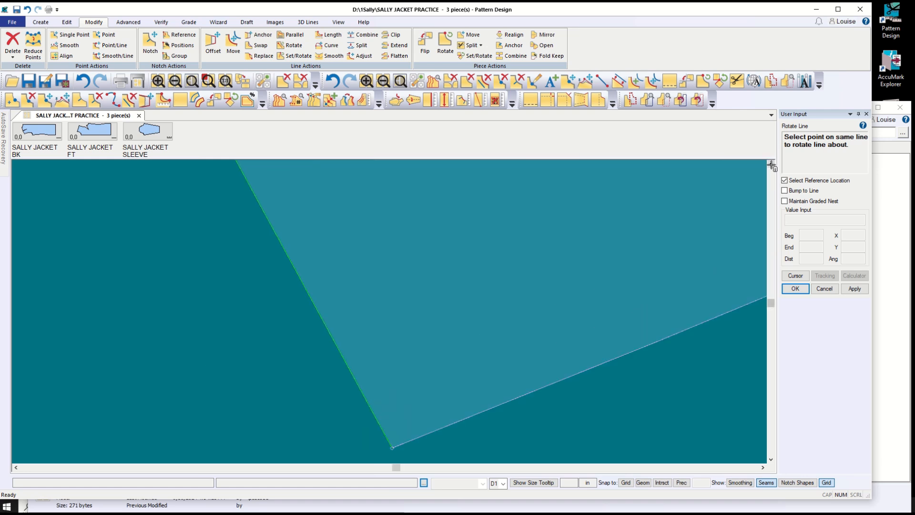
click(772, 164)
scroll(699, 399, up, 1)
scroll(676, 396, down, 4)
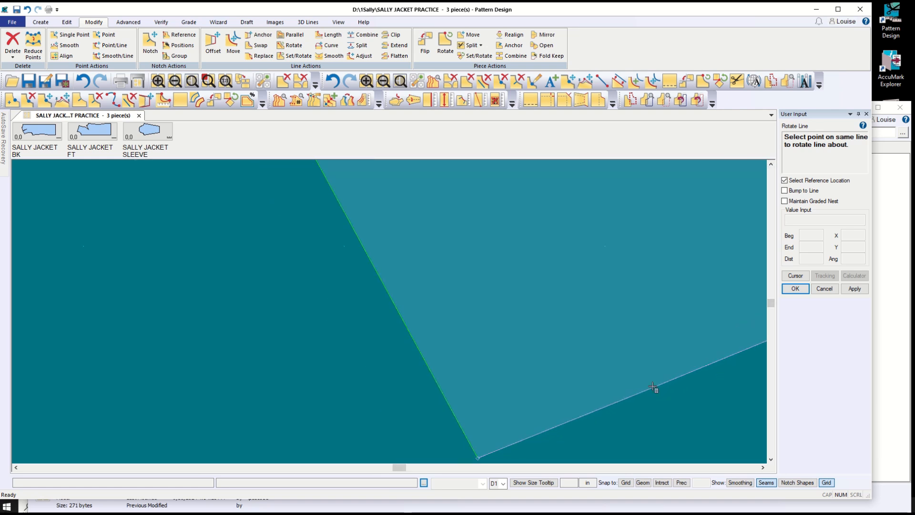
scroll(618, 385, down, 4)
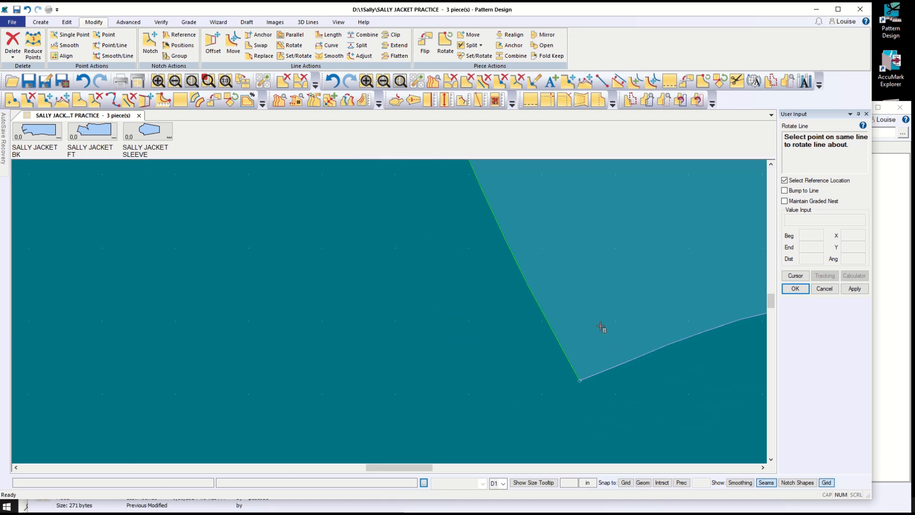
drag(770, 303, 769, 296)
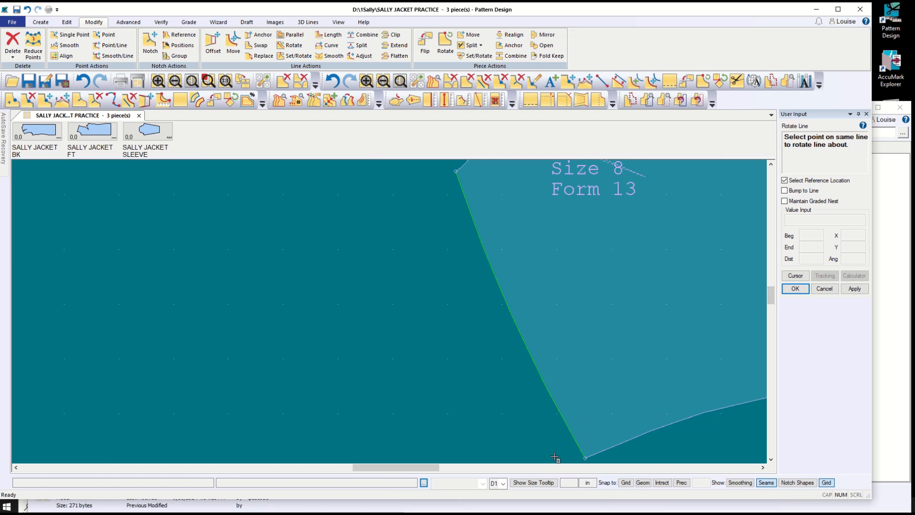
click(771, 459)
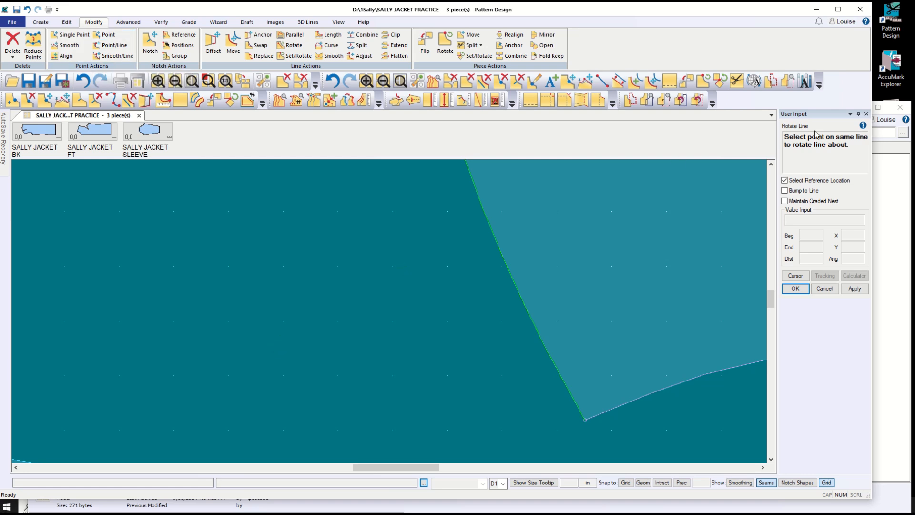
scroll(622, 274, up, 2)
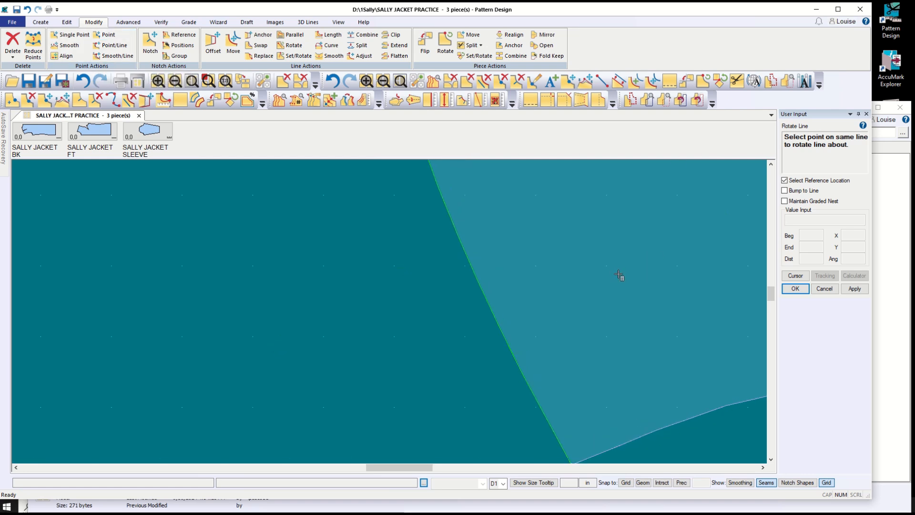
scroll(618, 266, down, 2)
scroll(618, 266, down, 2)
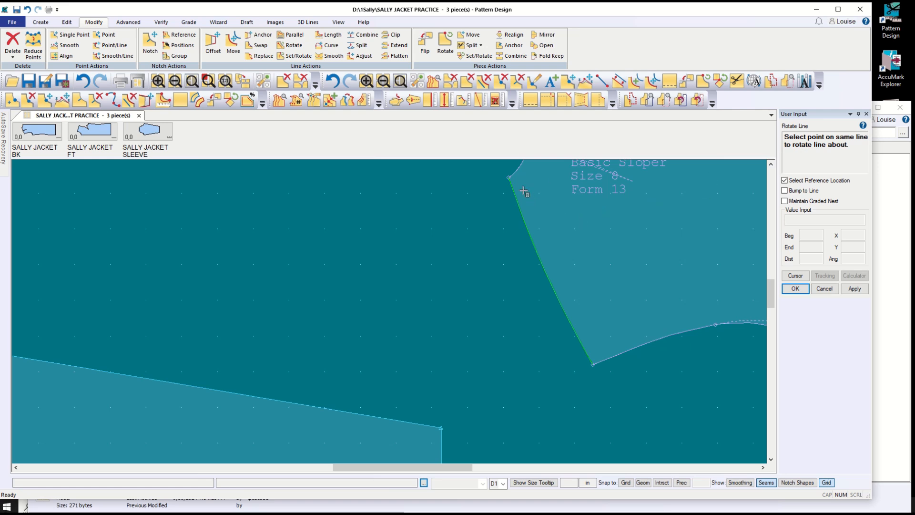
click(506, 176)
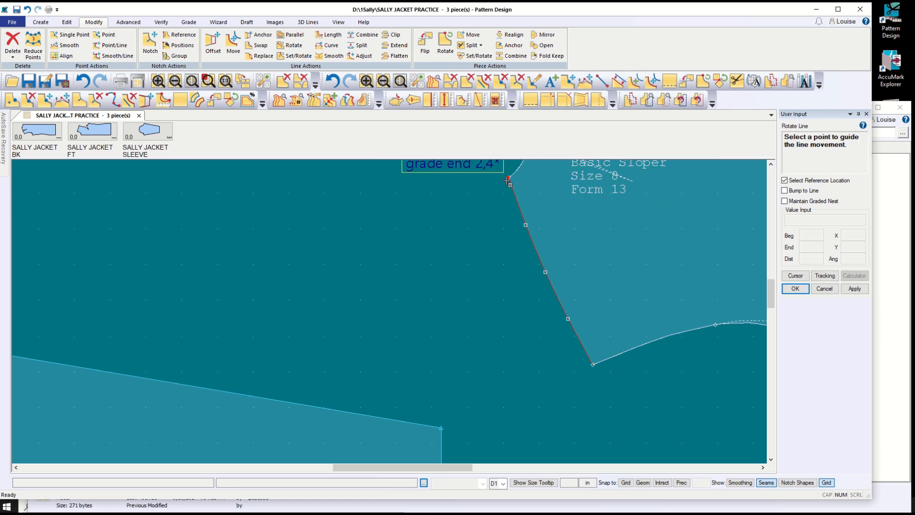
click(584, 349)
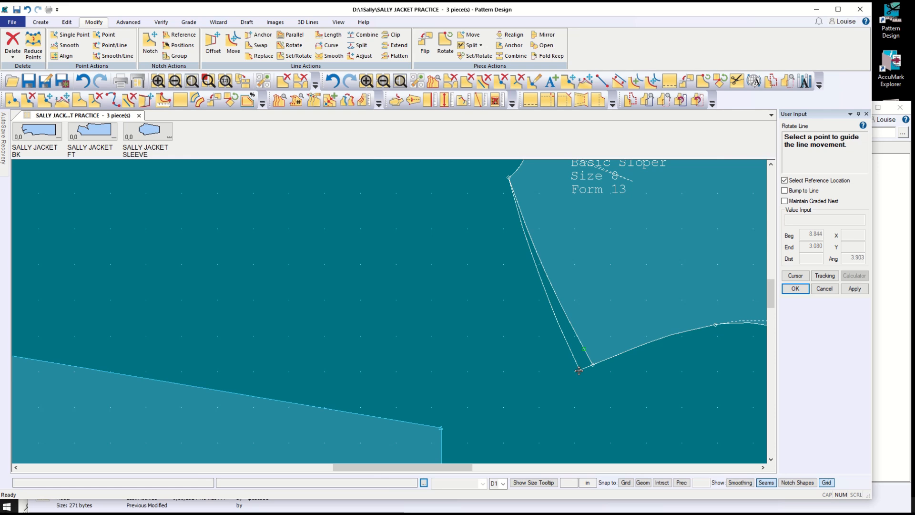
click(756, 297)
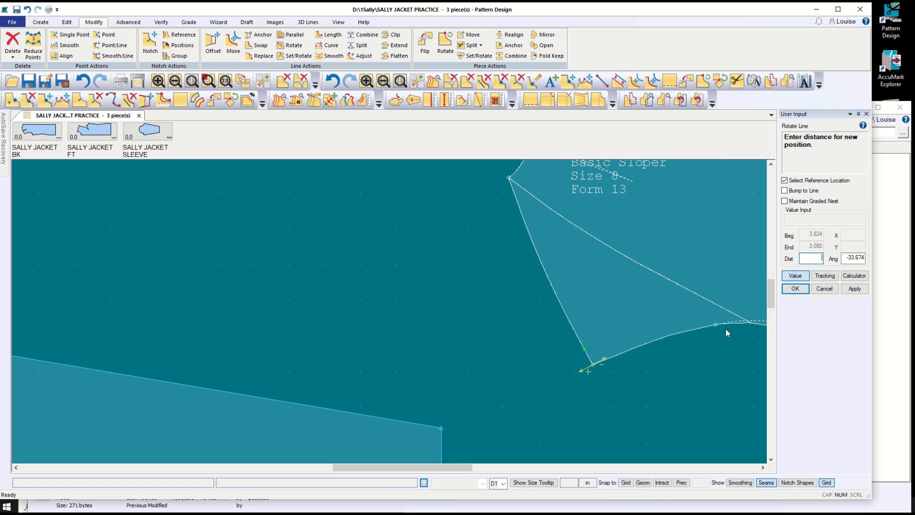
text(.5)
click(796, 289)
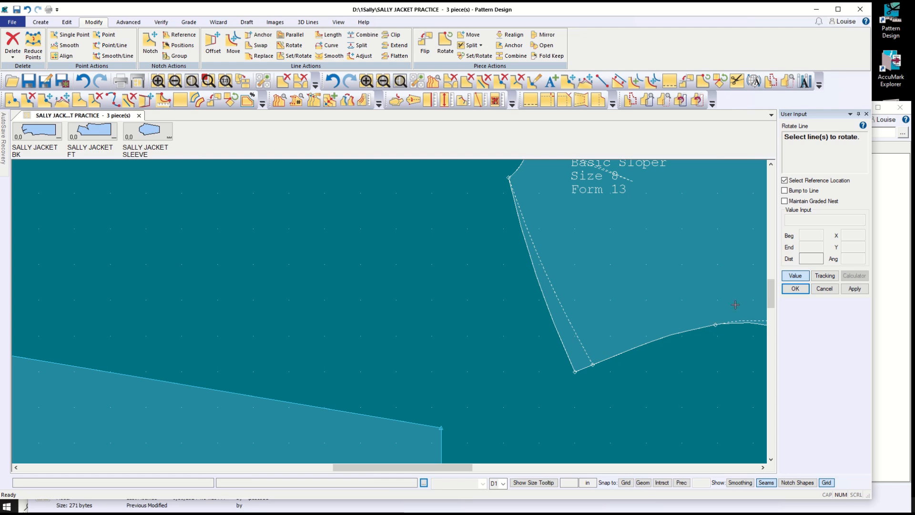
scroll(637, 387, down, 5)
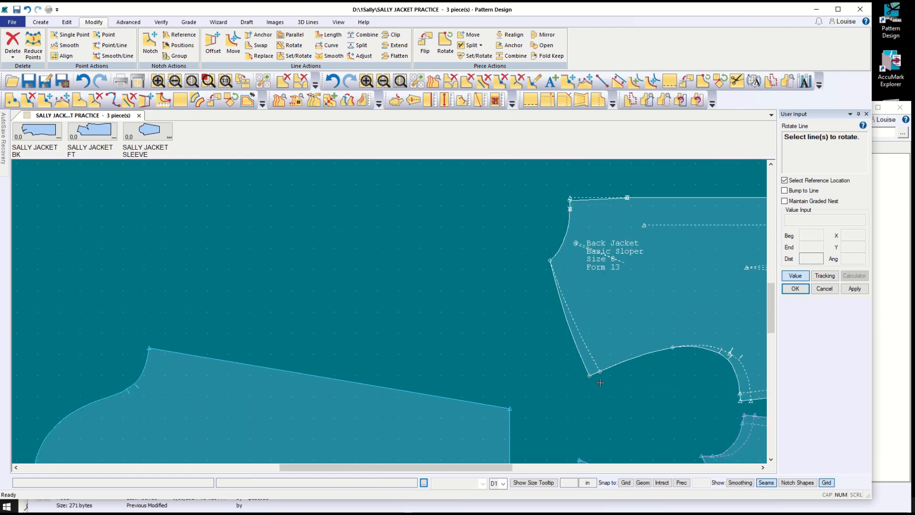
drag(772, 311, 772, 336)
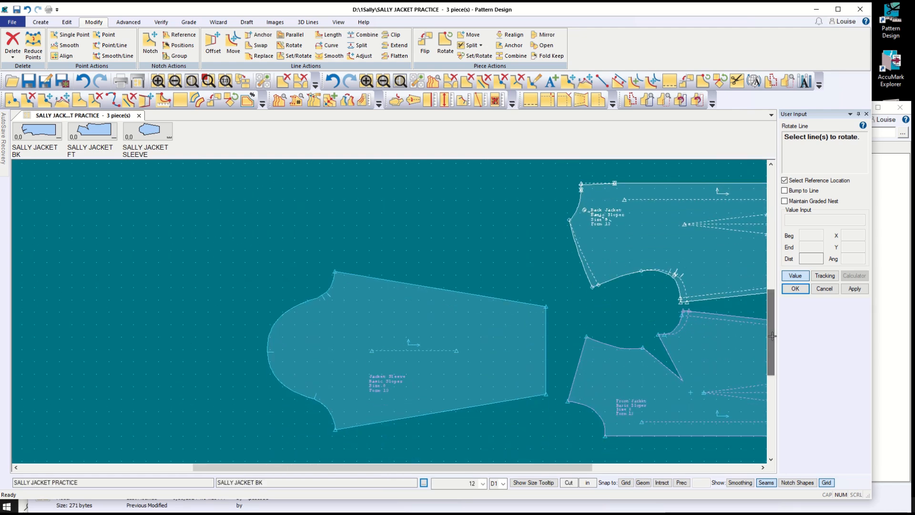
click(582, 357)
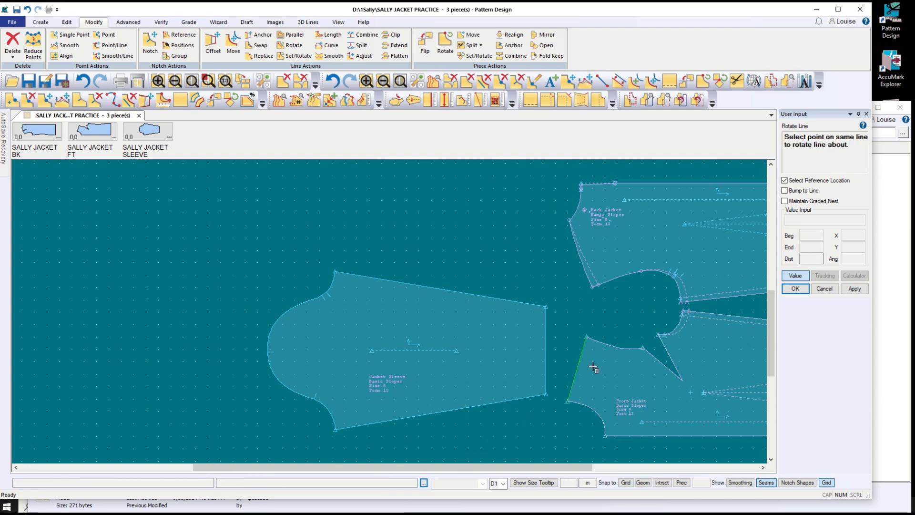
click(576, 372)
click(566, 403)
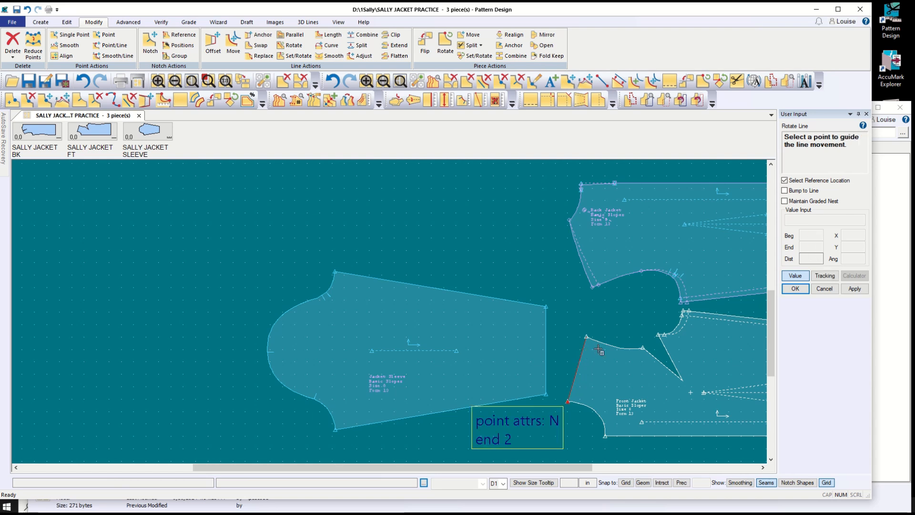
click(821, 288)
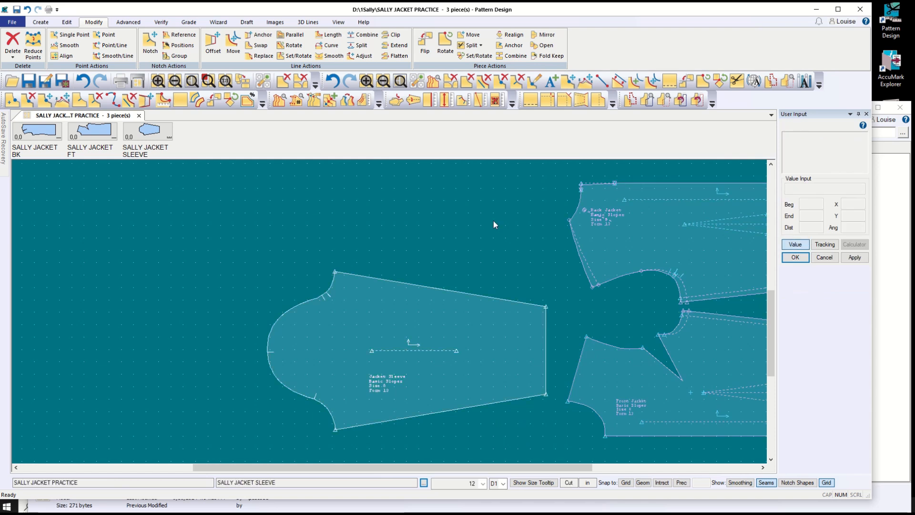
- Copy the front shoulder line in place onto the front jacket piece, at distance 0
click(41, 21)
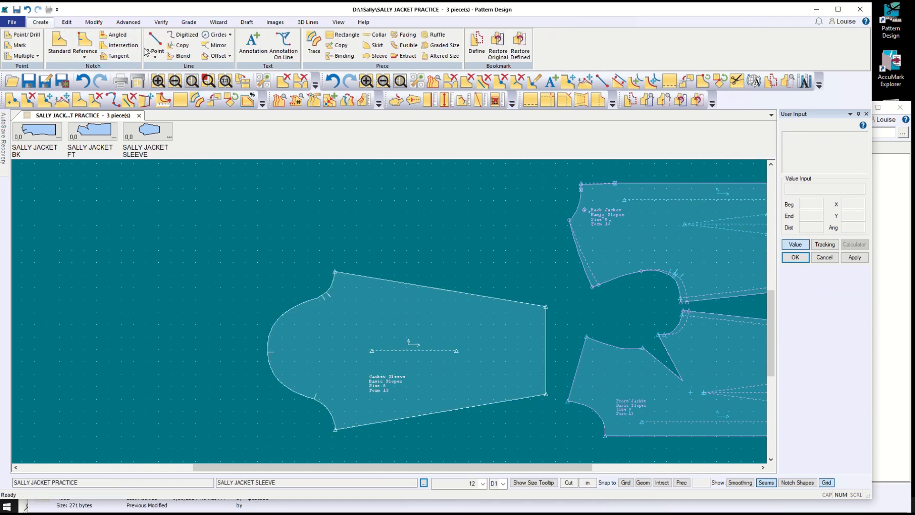
click(179, 45)
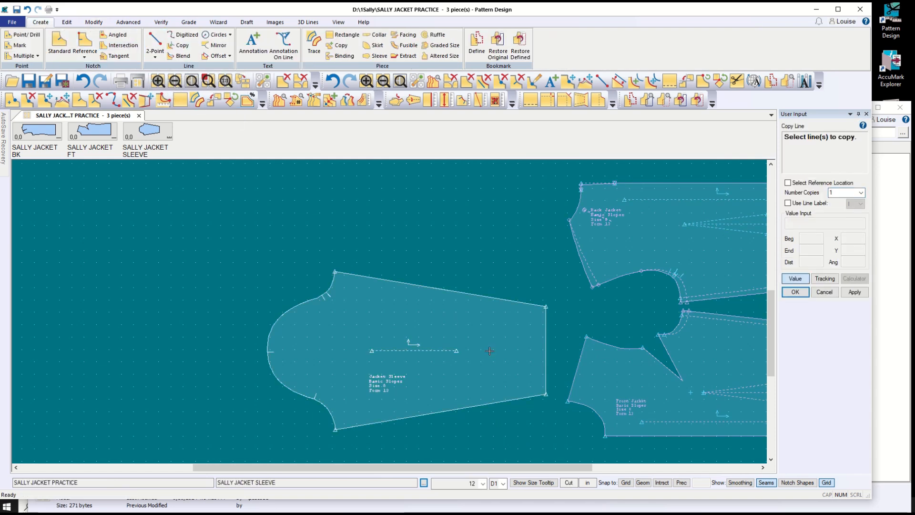
click(578, 358)
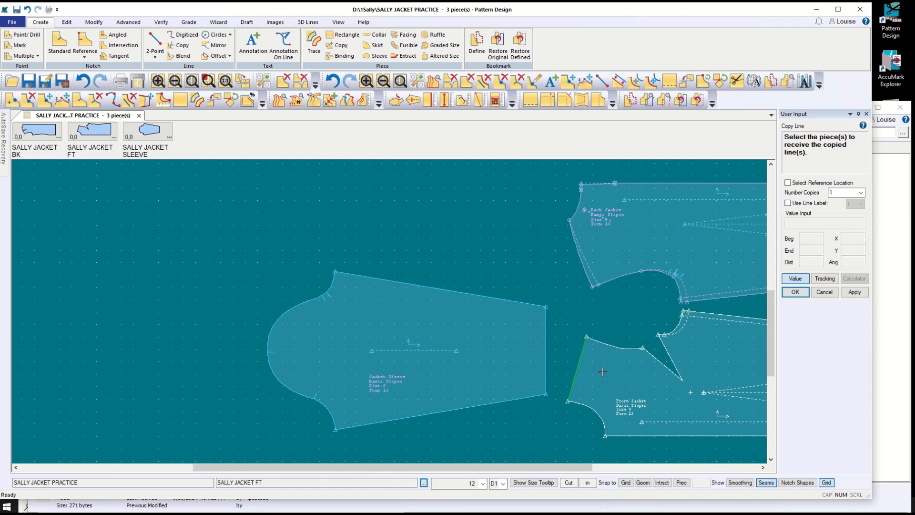
click(602, 372)
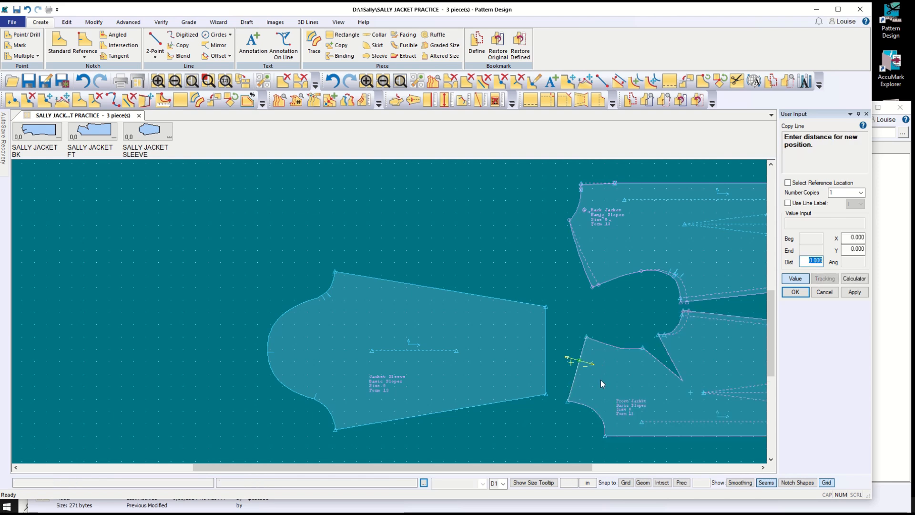
click(796, 294)
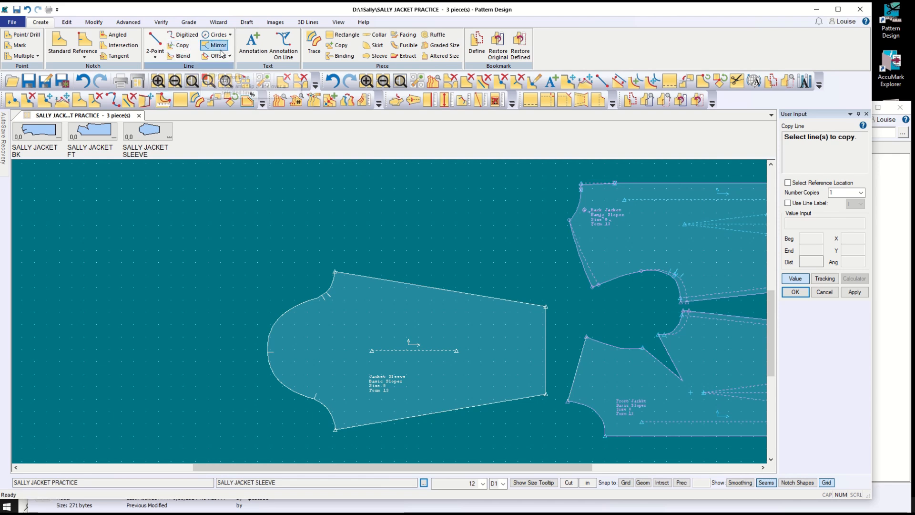
- Rotate the front shoulder line about its neck point
click(94, 22)
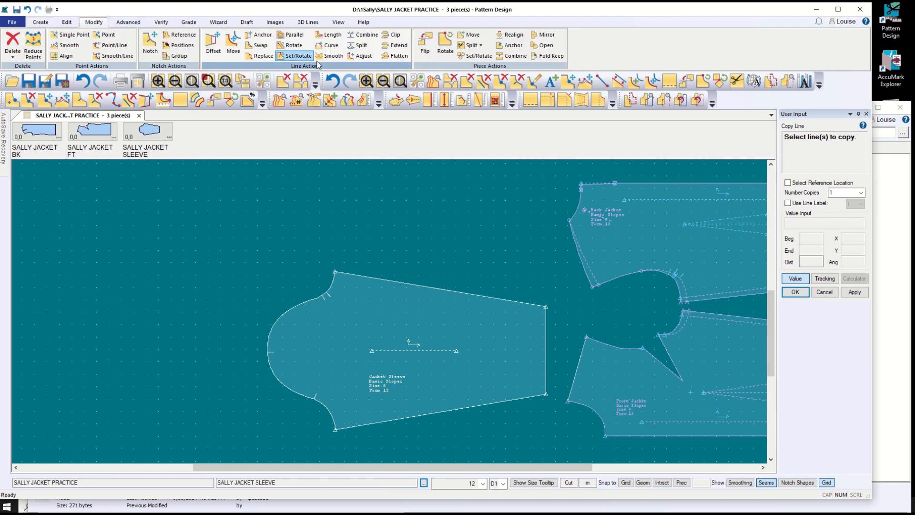
click(278, 56)
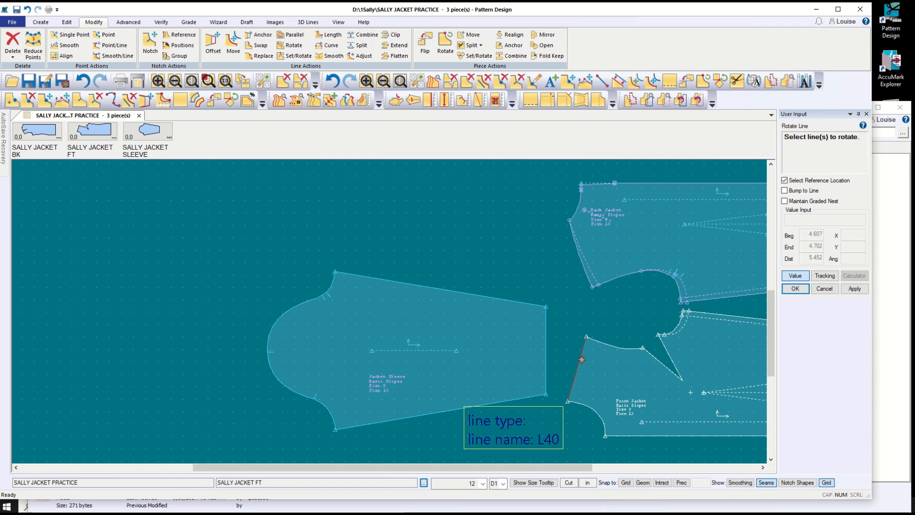
click(587, 361)
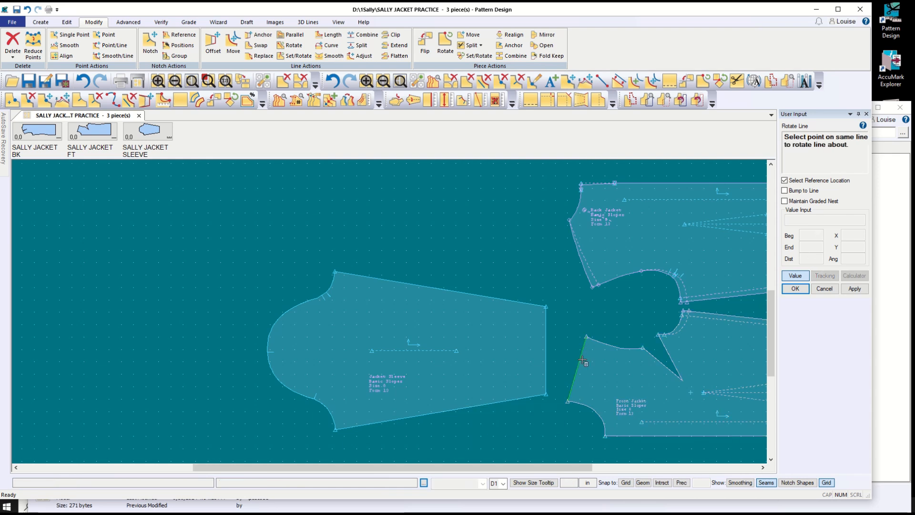
click(568, 403)
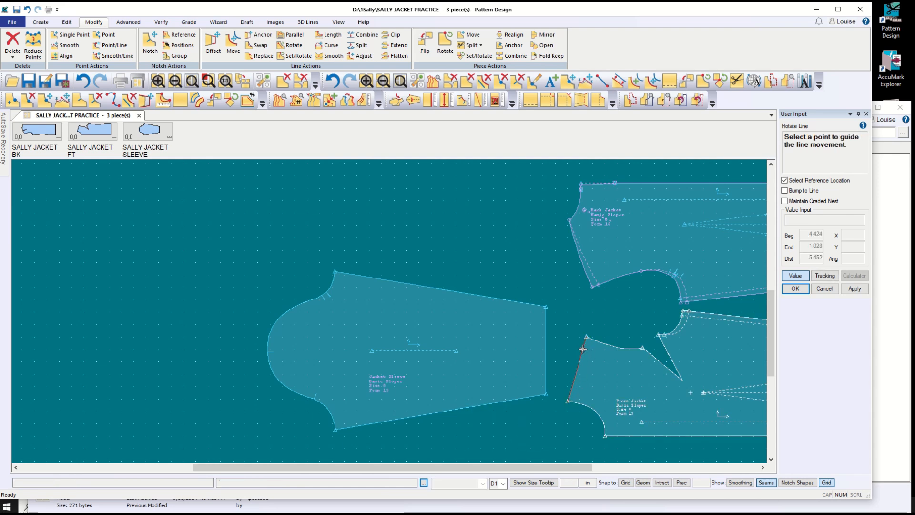
- Rotate the front jacket's shoulder line at its armhole end by a distance of -.5 in
click(582, 351)
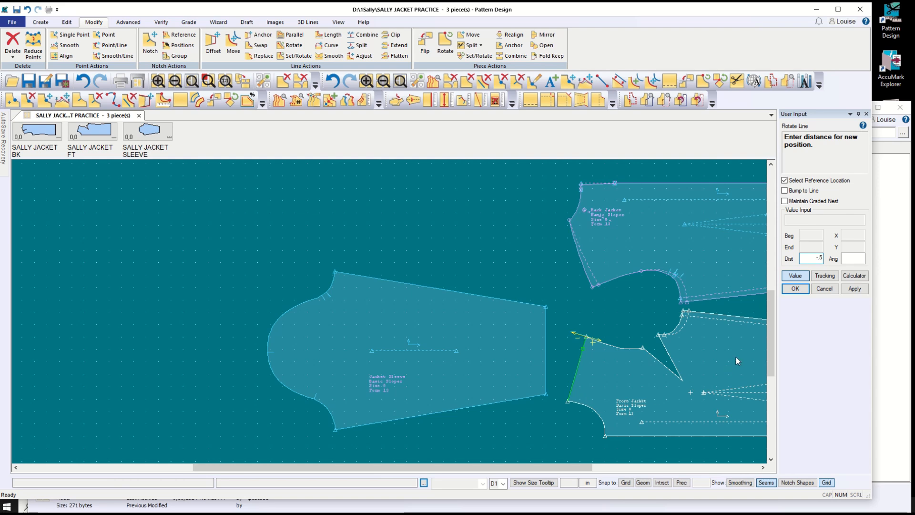
click(795, 289)
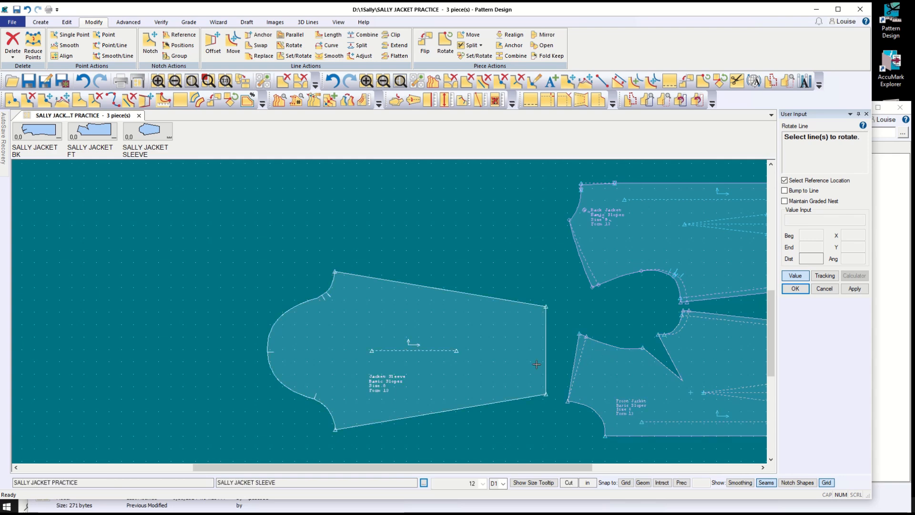
click(825, 288)
- Move the sleeve and front pieces clear of the back, and set and rotate the front to match the back's shoulder line at the armhole
drag(452, 381, 311, 375)
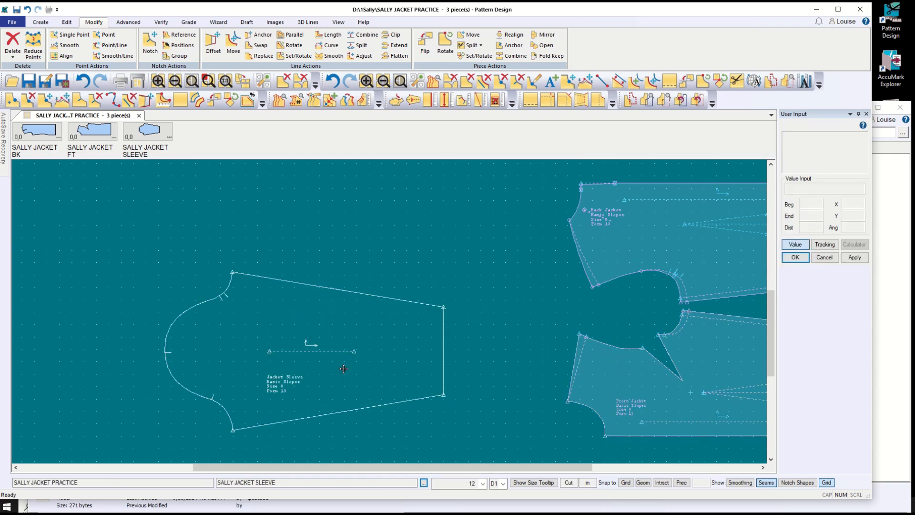
drag(727, 419, 582, 431)
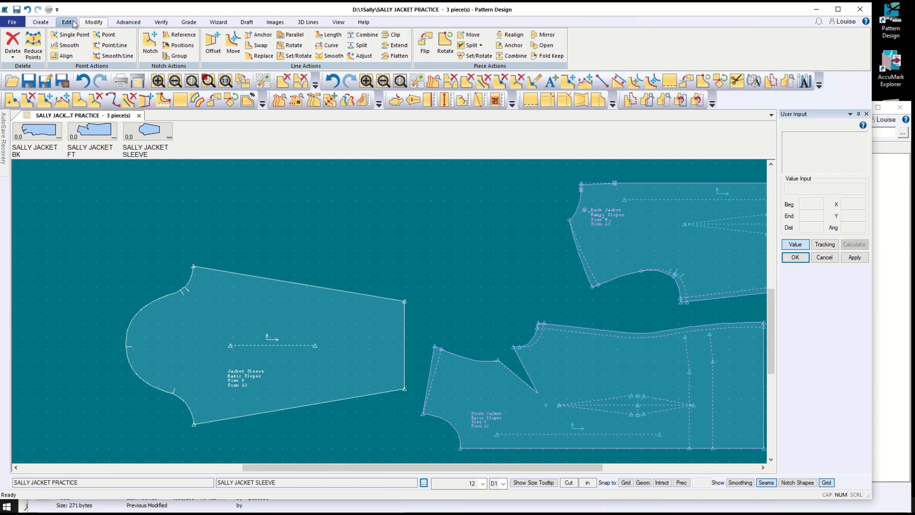
click(474, 56)
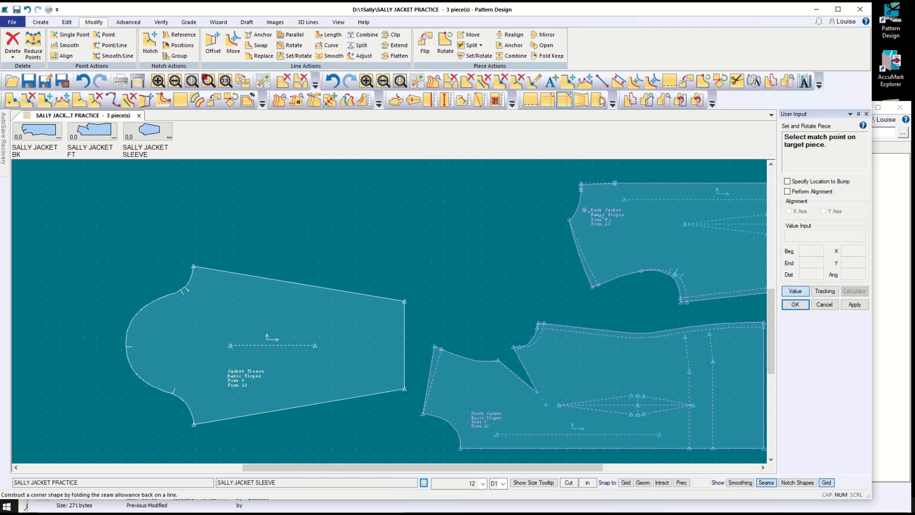
click(584, 277)
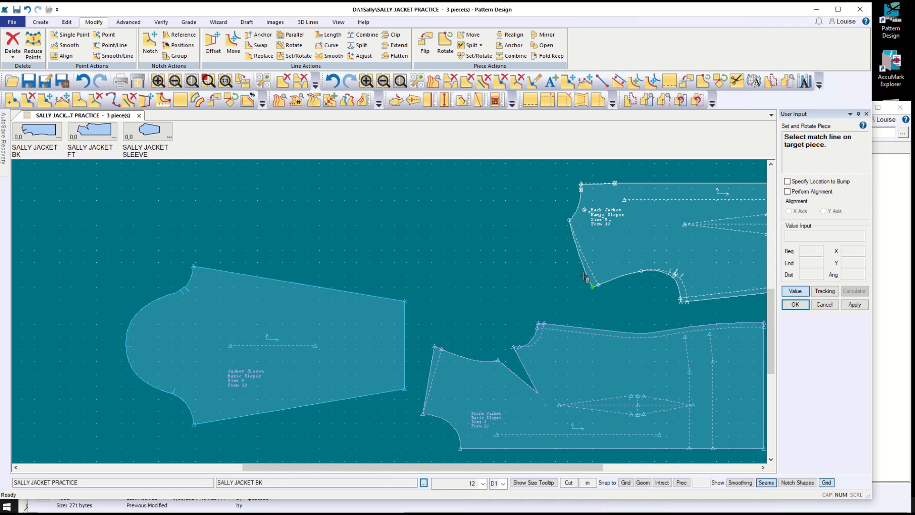
click(584, 277)
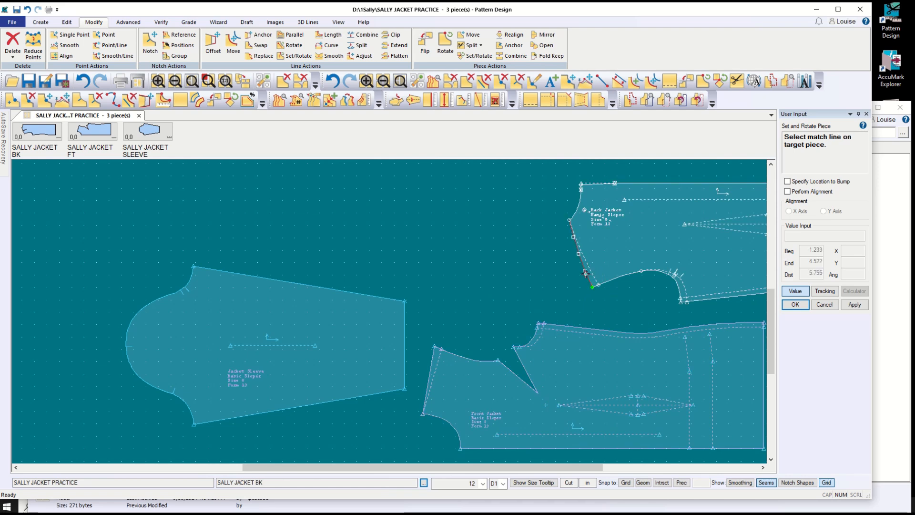
click(435, 347)
click(431, 363)
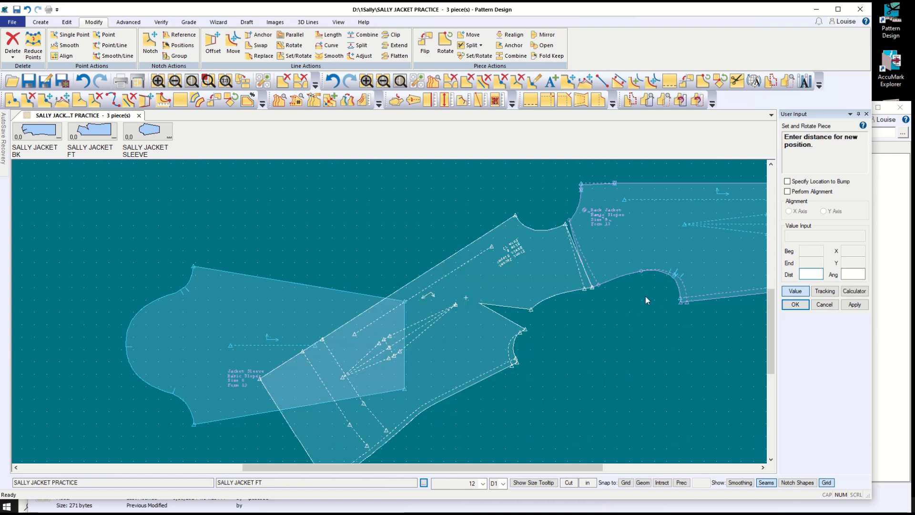
click(803, 307)
- Draw a two-point line in cursor mode across the shoulder seam, joining the back's and front's inner shoulder points at the armhole
scroll(620, 326, up, 3)
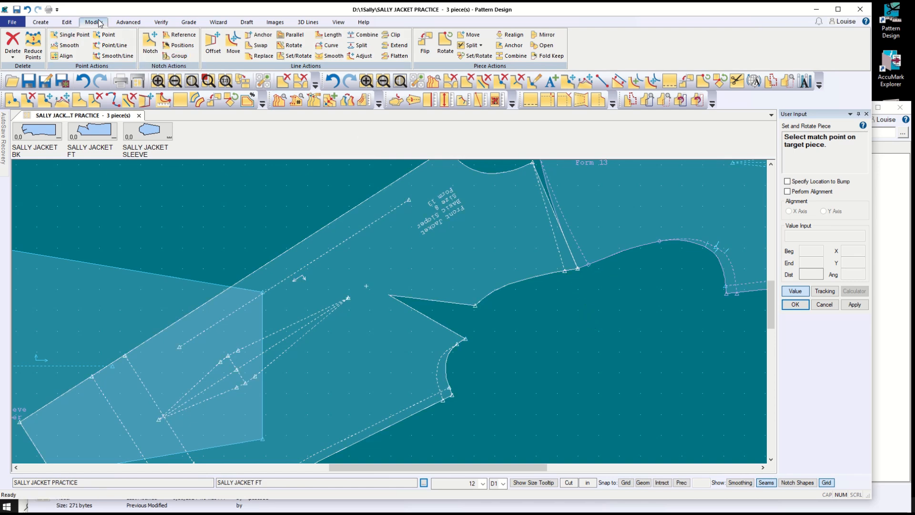
click(41, 22)
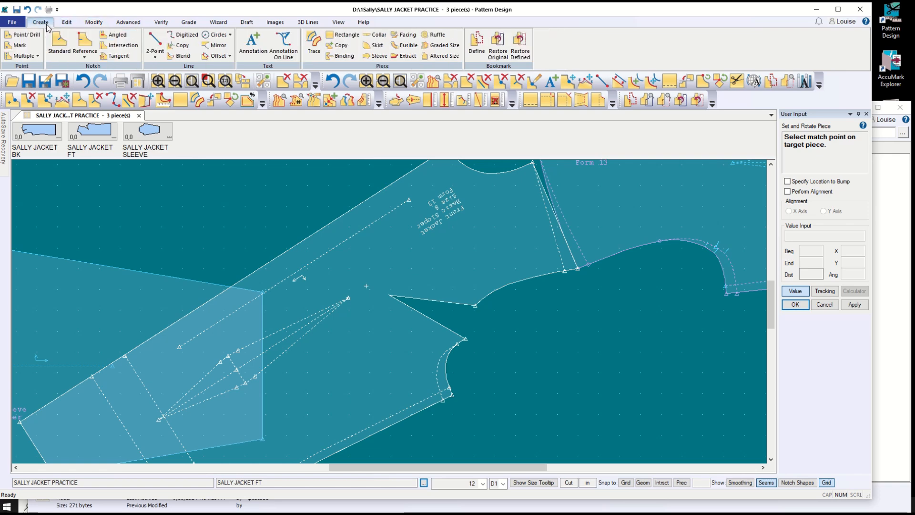
click(154, 44)
scroll(553, 286, up, 3)
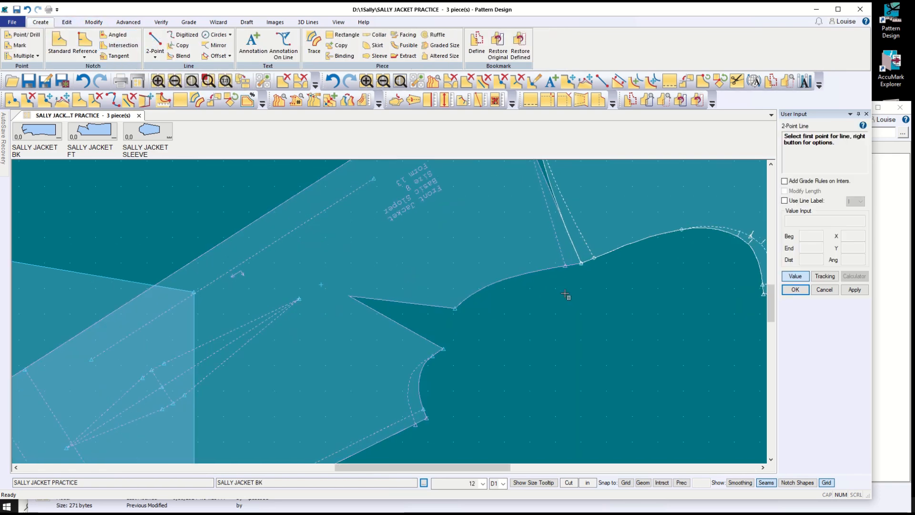
click(559, 262)
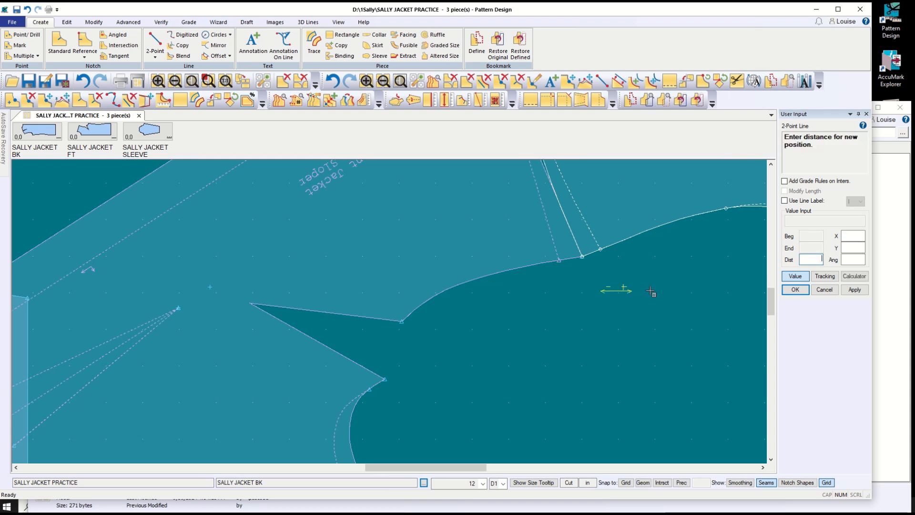
click(796, 278)
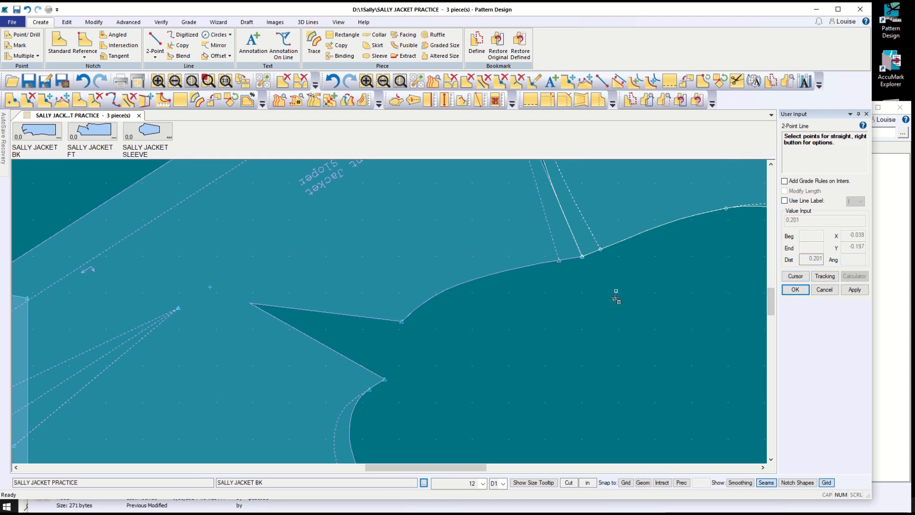
click(600, 251)
click(560, 261)
scroll(583, 259, up, 3)
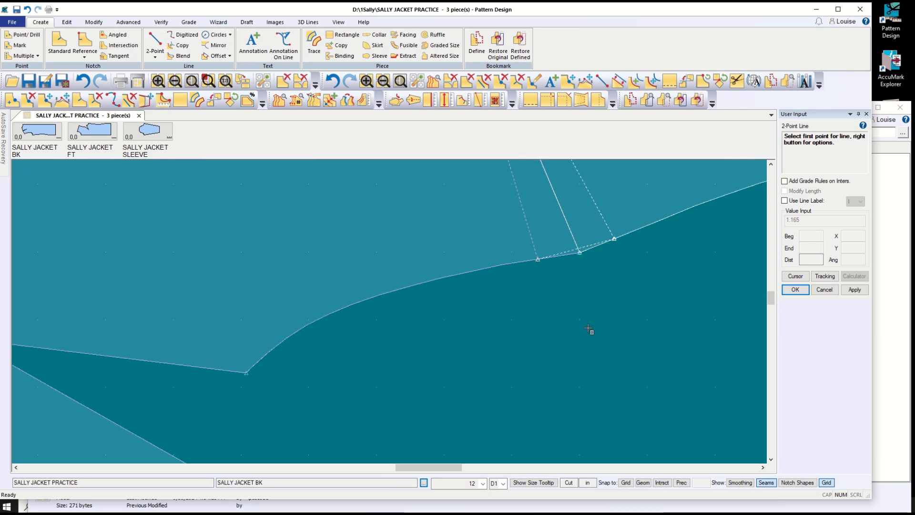
scroll(589, 329, down, 4)
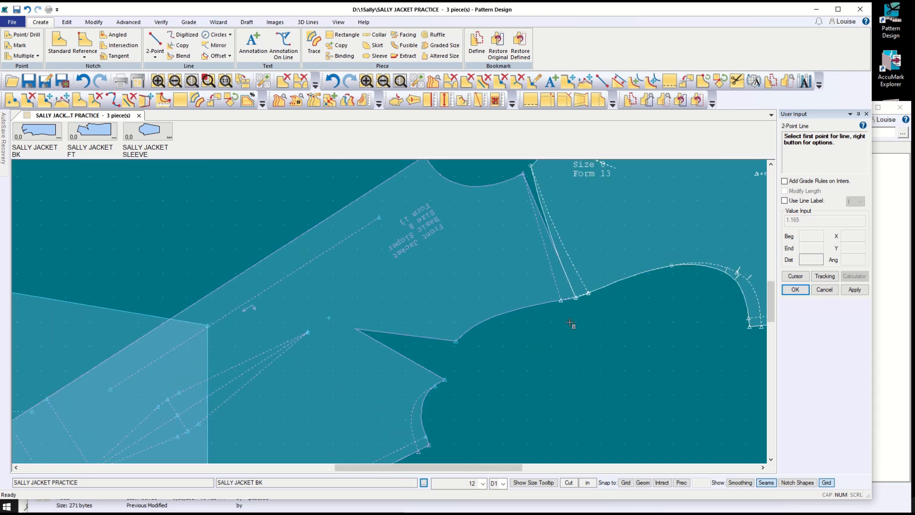
scroll(570, 323, down, 1)
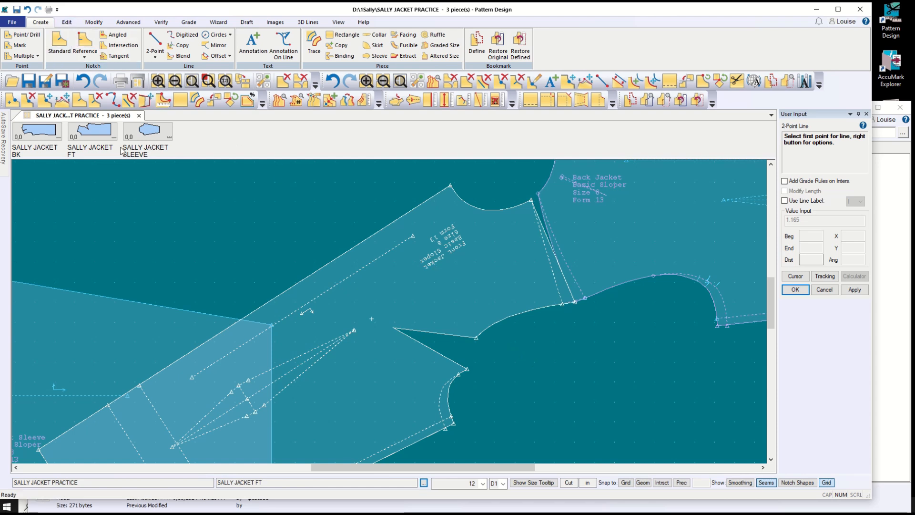
click(825, 290)
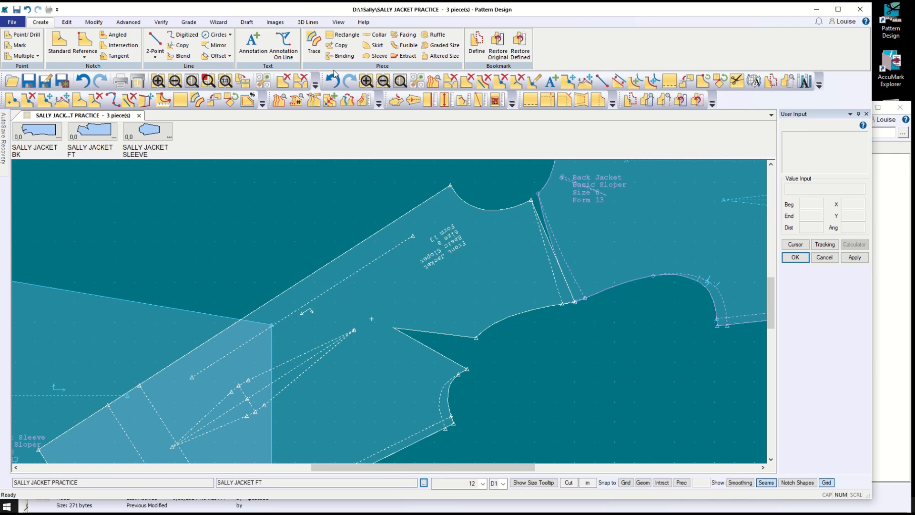
- Copy the front jacket piece, place the copy above the original and name it R
click(341, 45)
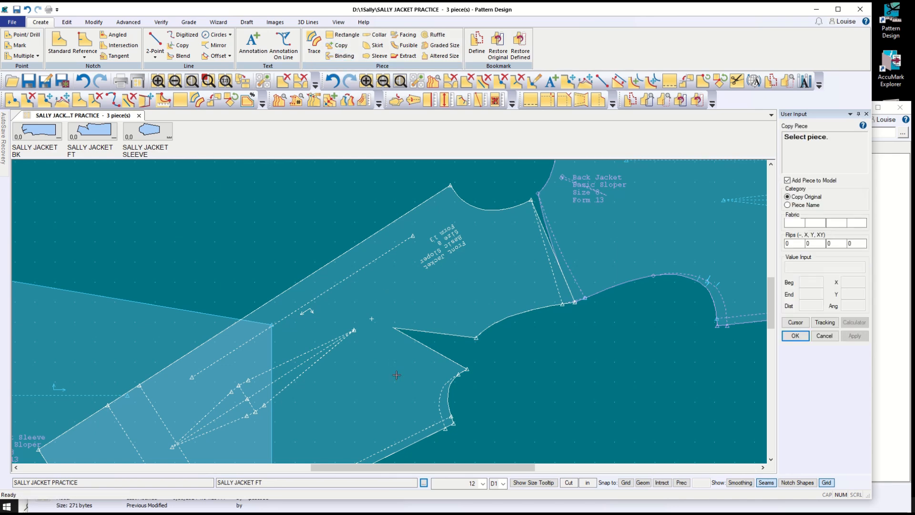
click(367, 411)
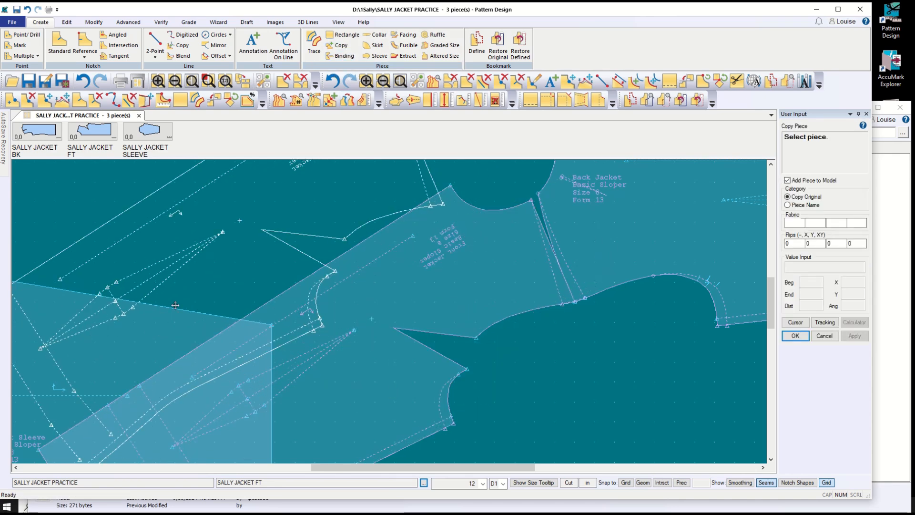
click(449, 309)
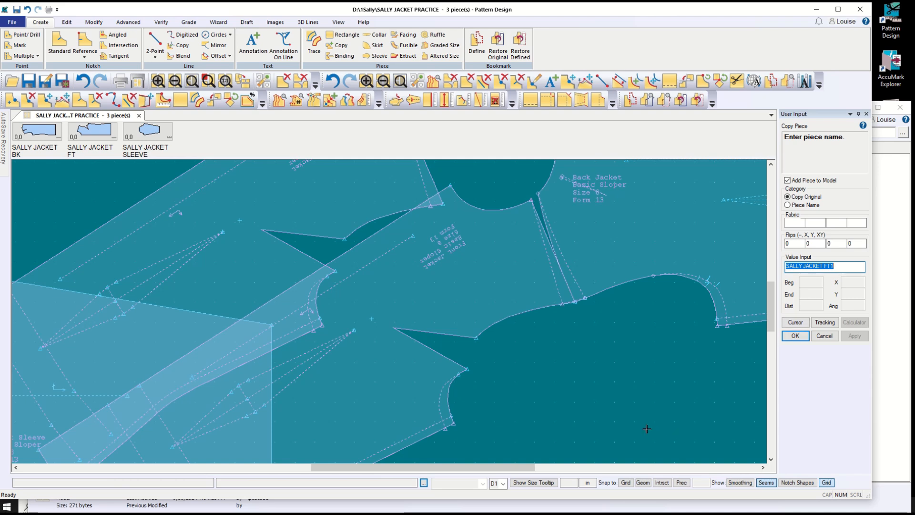
text(r)
click(796, 336)
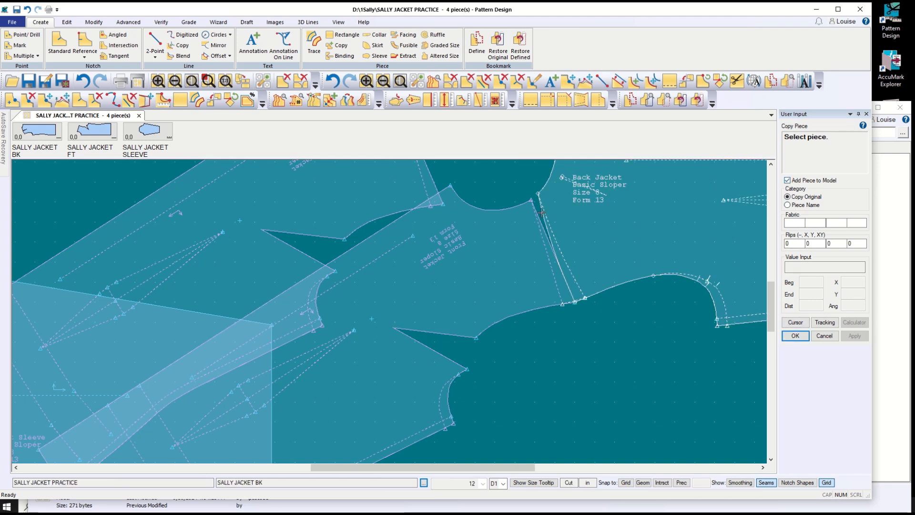
click(820, 336)
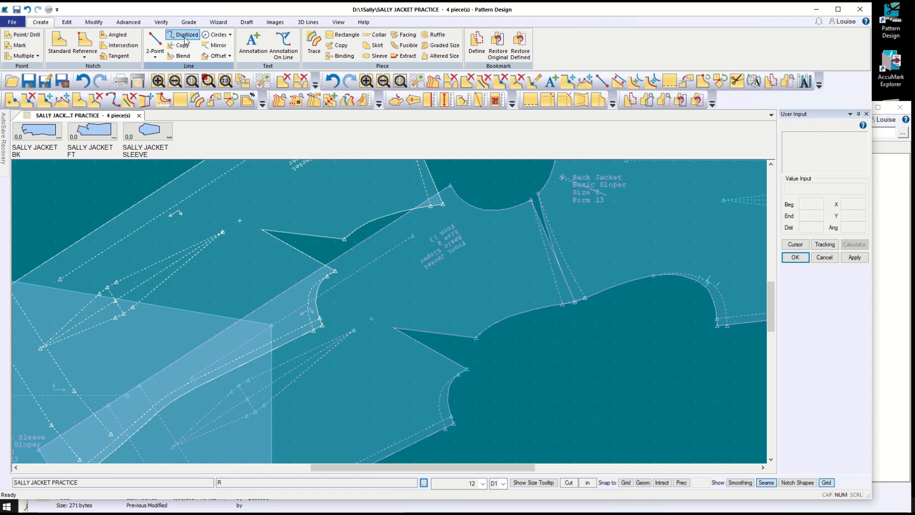
- Set and rotate the copied front R onto the original at the dart point, matching the dart legs to close the armhole dart
click(93, 23)
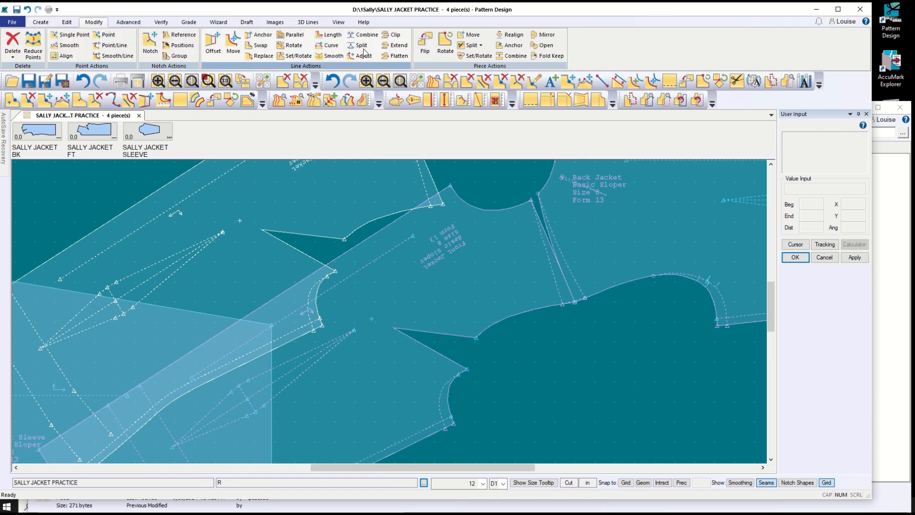
click(473, 56)
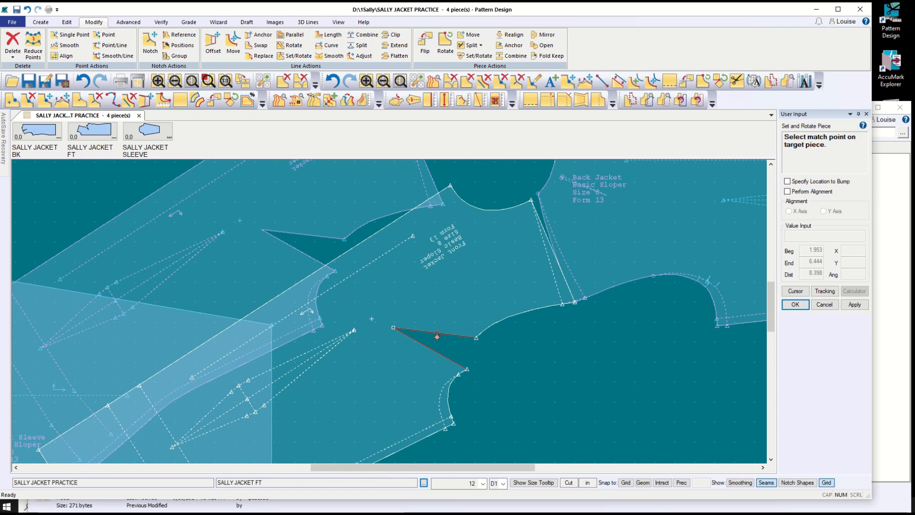
click(394, 328)
click(428, 332)
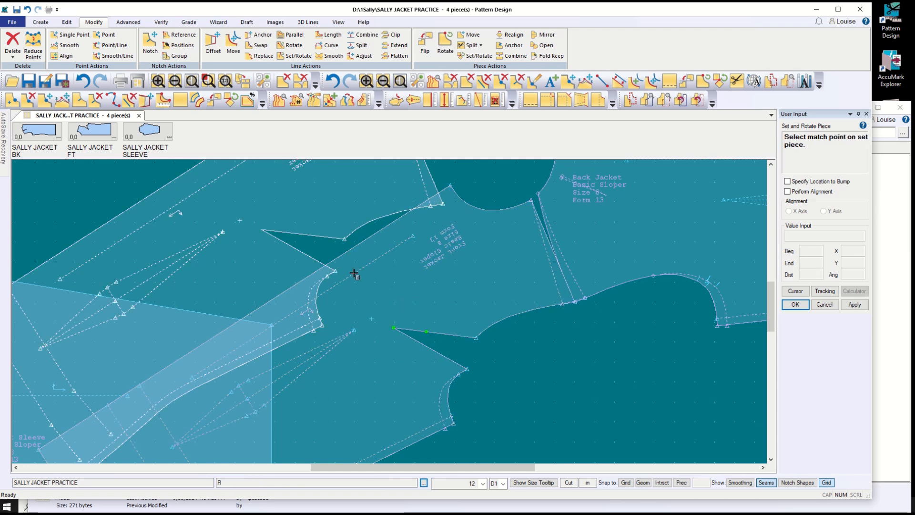
click(261, 231)
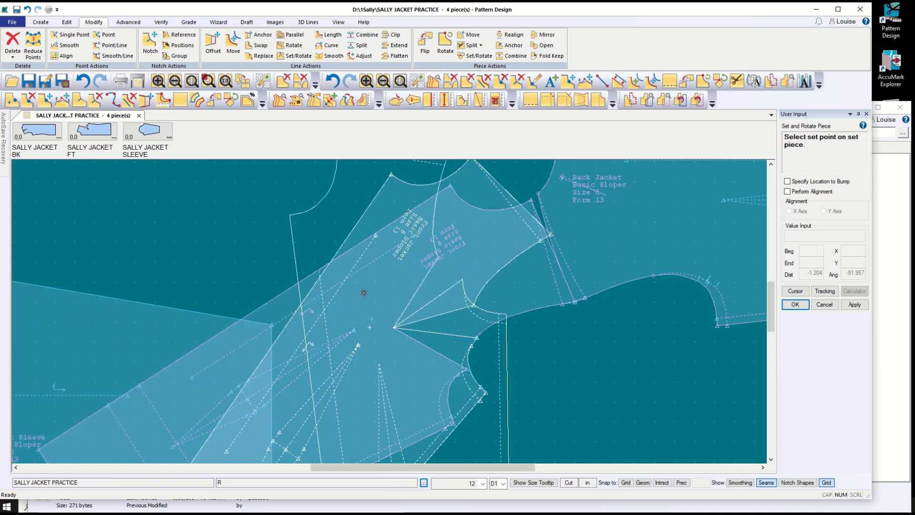
click(819, 306)
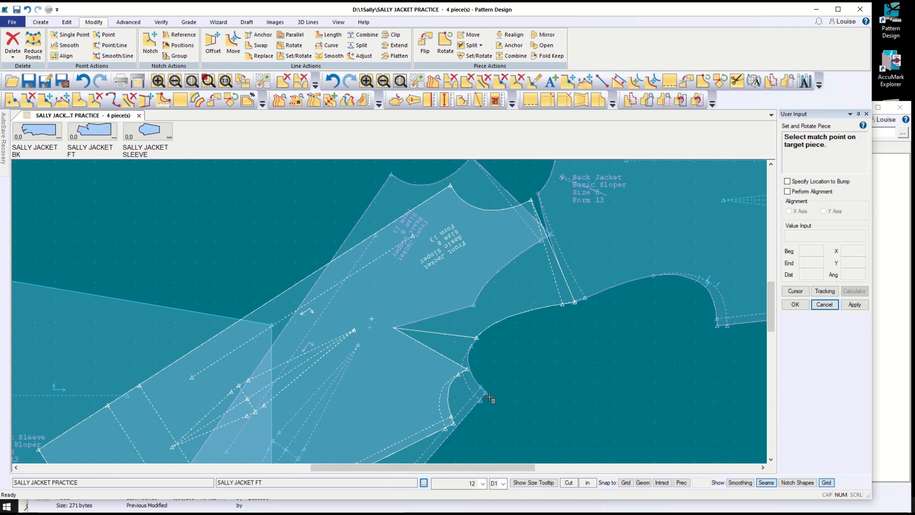
scroll(502, 411, up, 1)
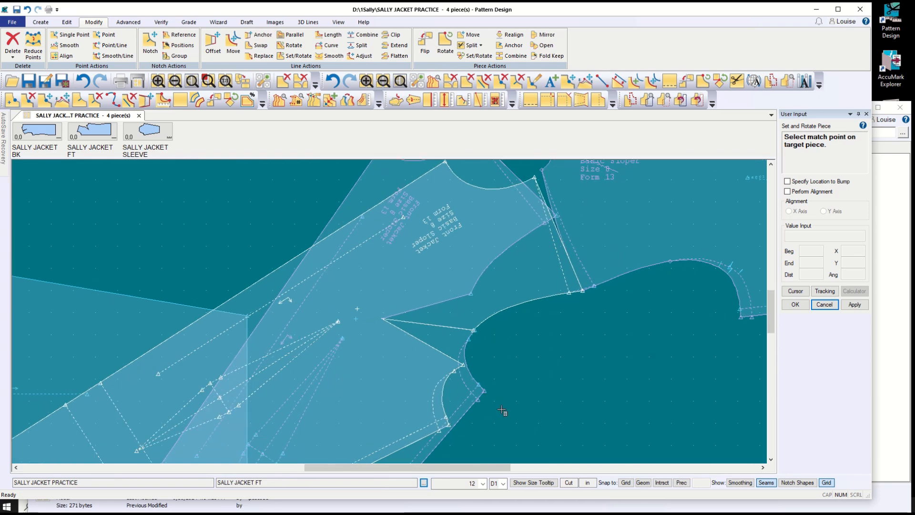
scroll(502, 411, up, 2)
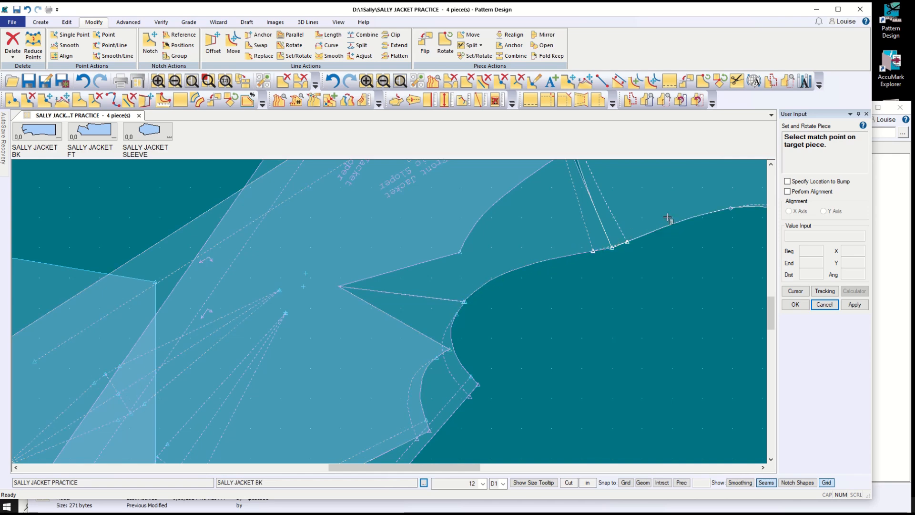
scroll(570, 375, up, 2)
scroll(543, 390, down, 2)
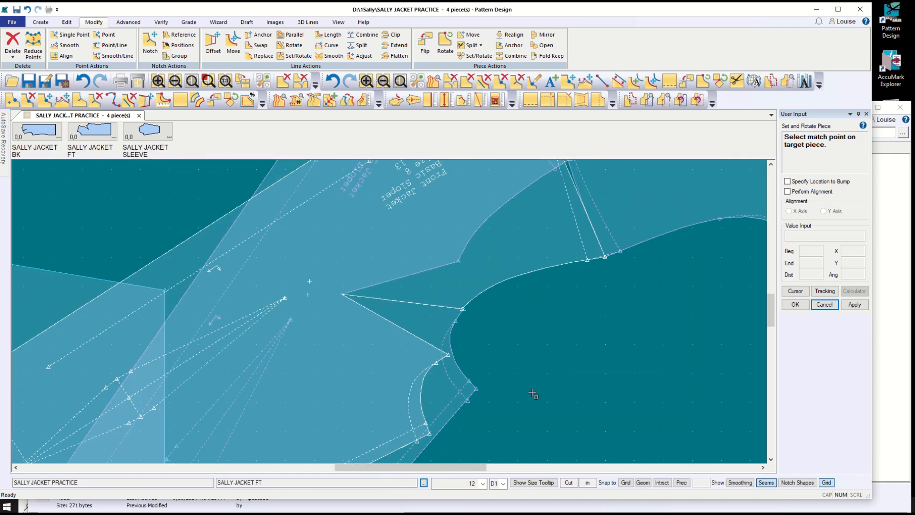
scroll(532, 393, down, 2)
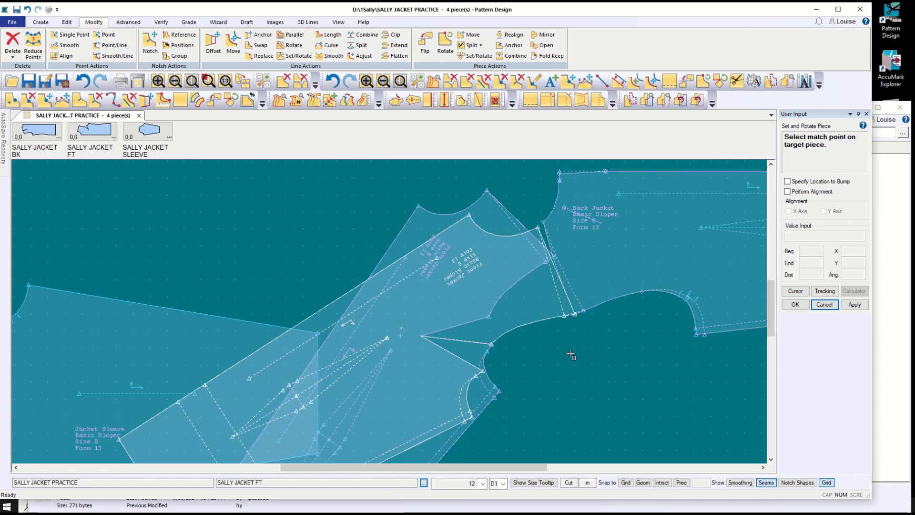
scroll(584, 373, up, 2)
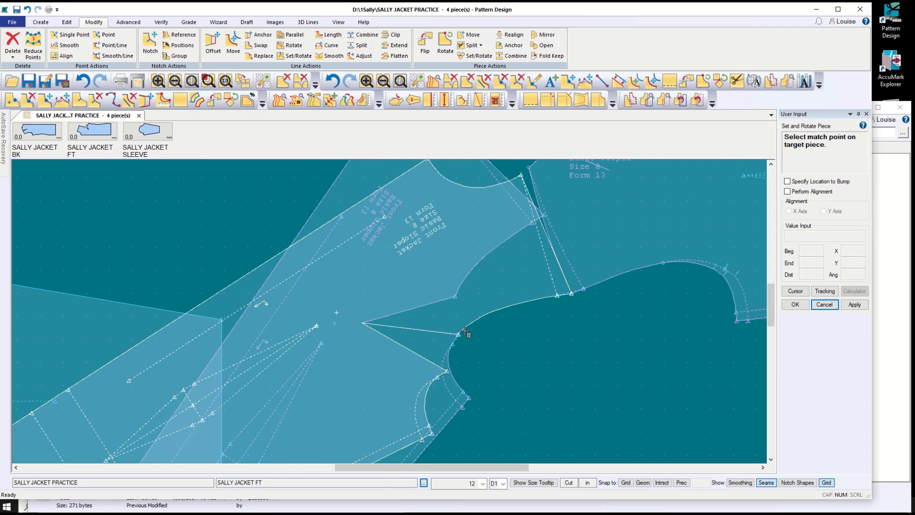
- Start a 2-Point Curve and make the copied front piece R the selected working piece
click(40, 22)
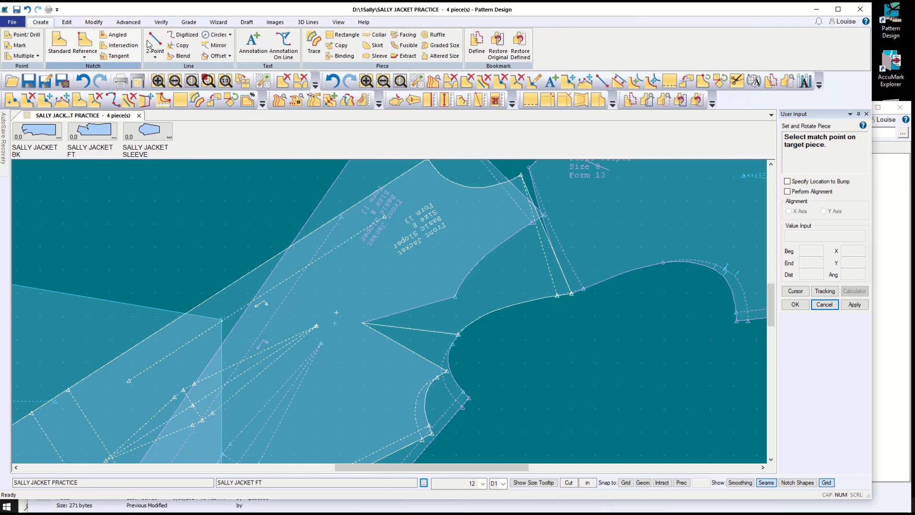
click(155, 53)
click(179, 77)
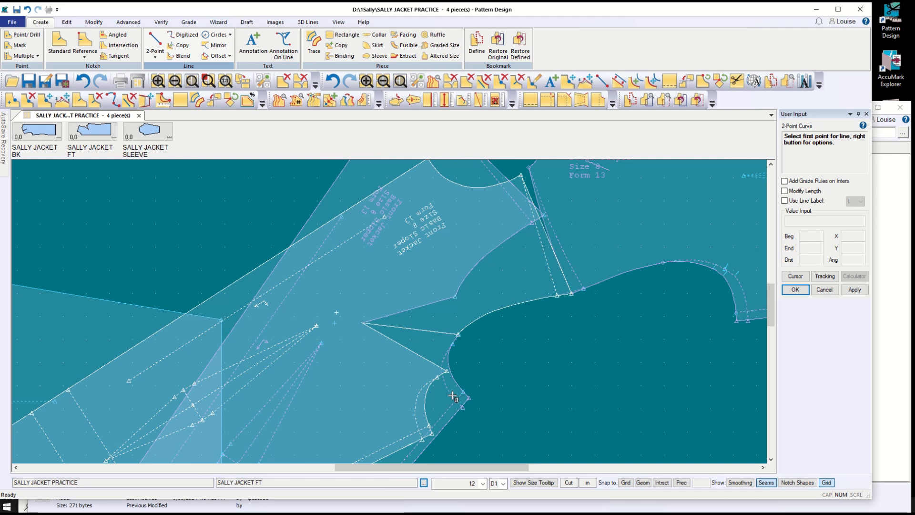
click(600, 429)
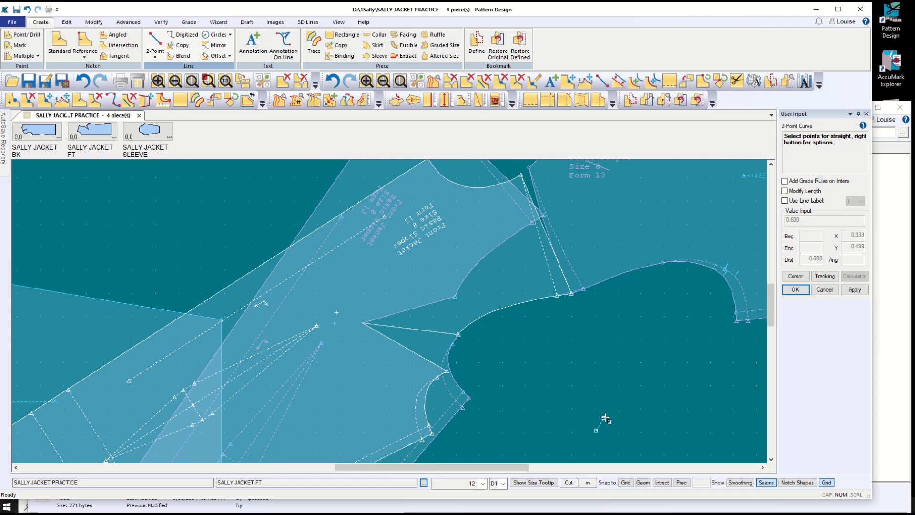
click(596, 432)
click(423, 483)
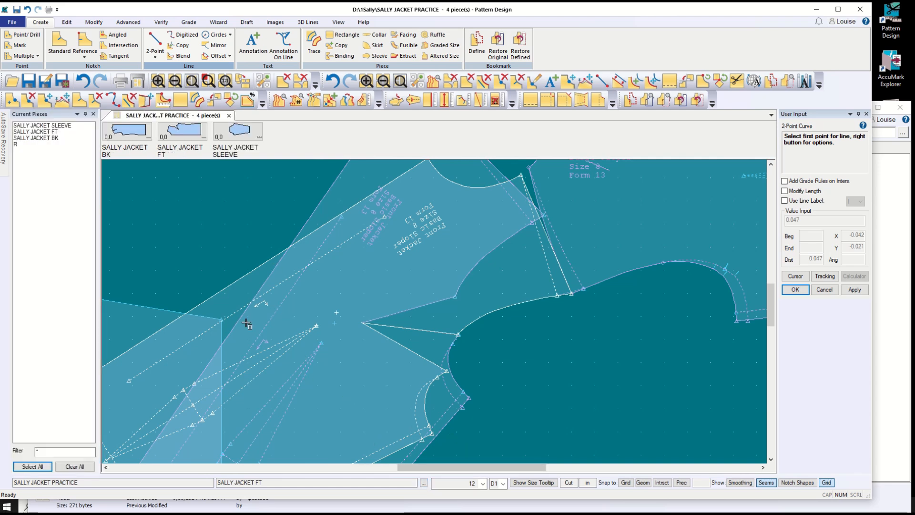
click(18, 144)
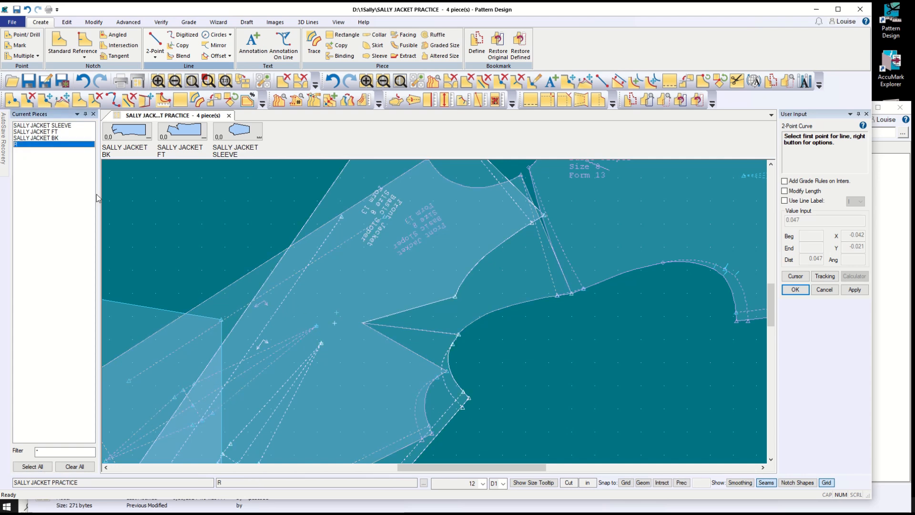
- Set the curve's endpoints, about 9.75 in apart, from R's armhole point beside the dart leg to the mid-armhole point on the back
click(454, 344)
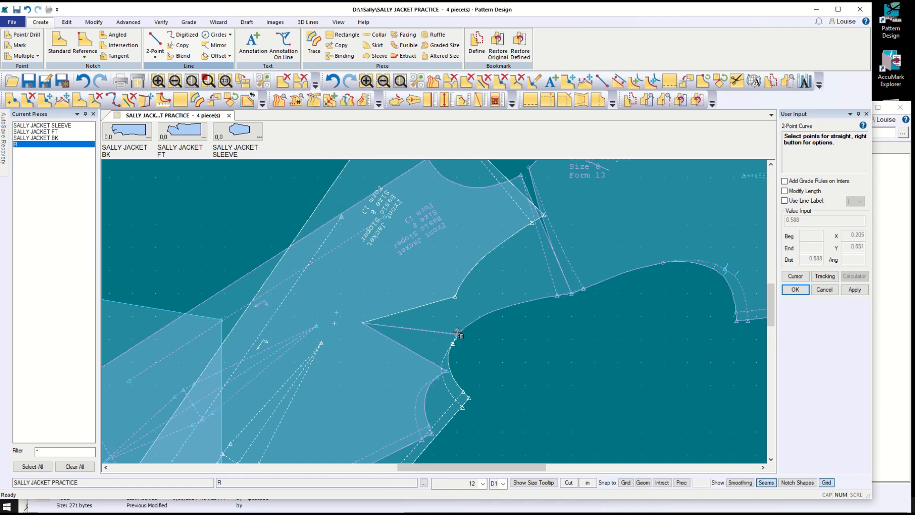
click(553, 303)
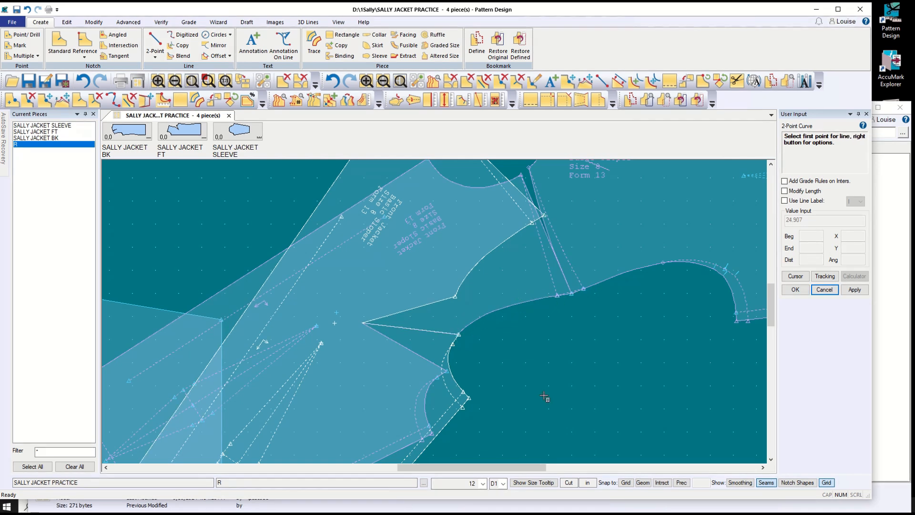
click(456, 344)
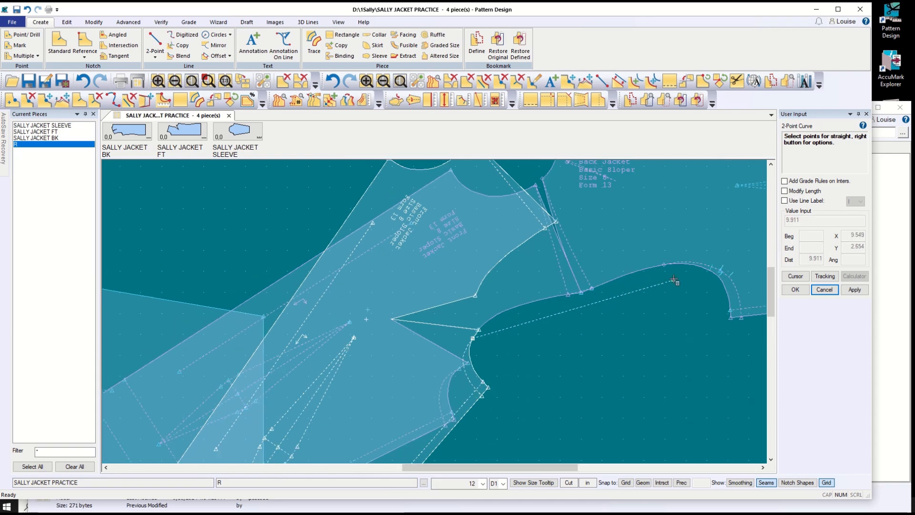
scroll(701, 267, down, 3)
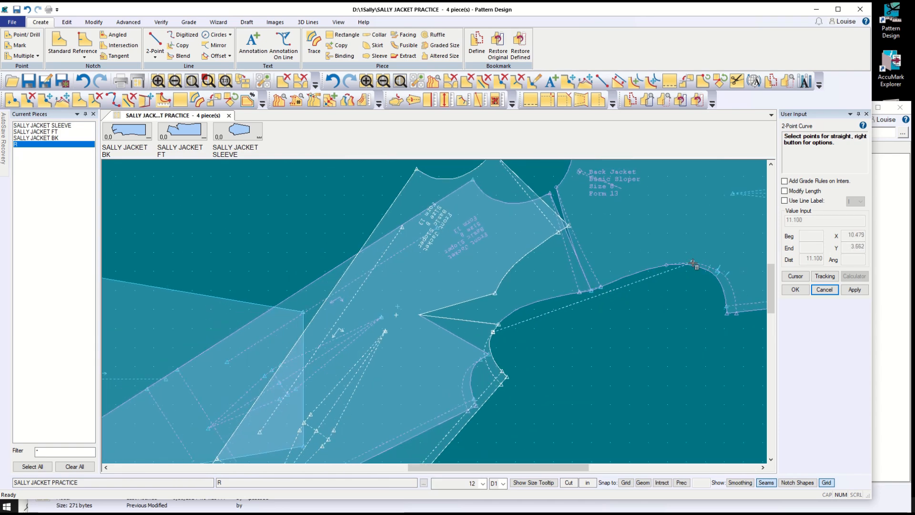
scroll(673, 265, up, 3)
scroll(673, 265, up, 4)
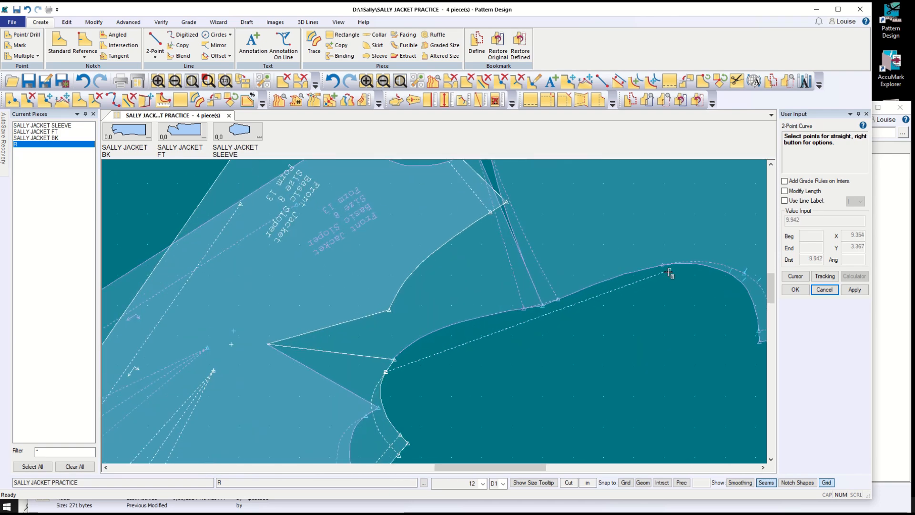
scroll(666, 272, up, 4)
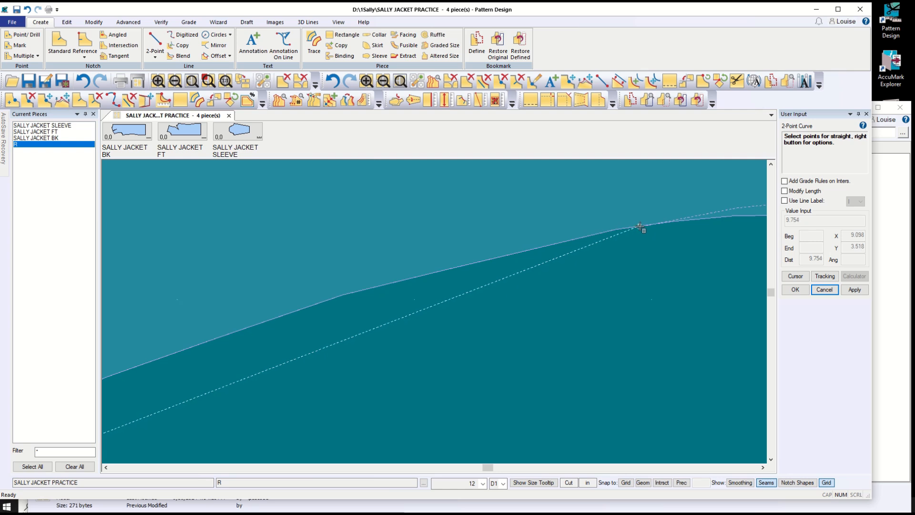
click(640, 227)
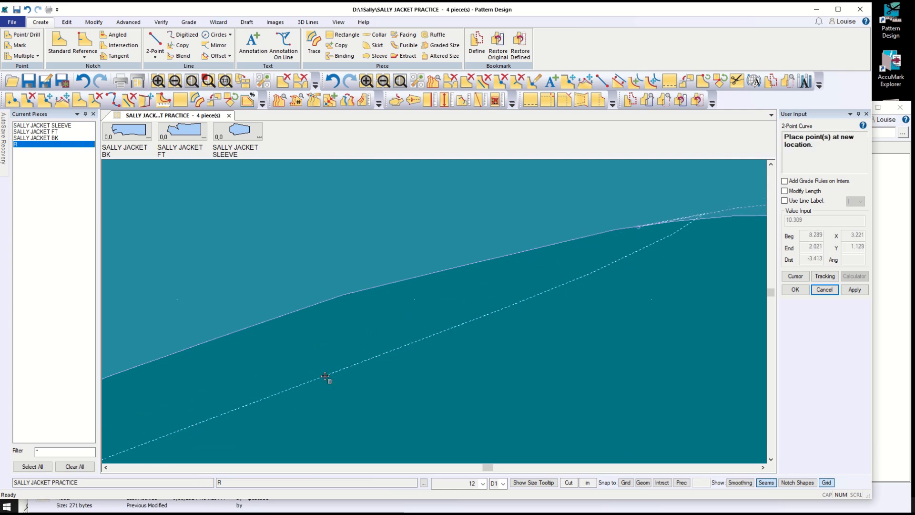
- Shape the curve to about 9.97 in long, blending the front and back armhole smoothly across the shoulder seam
scroll(343, 369, down, 5)
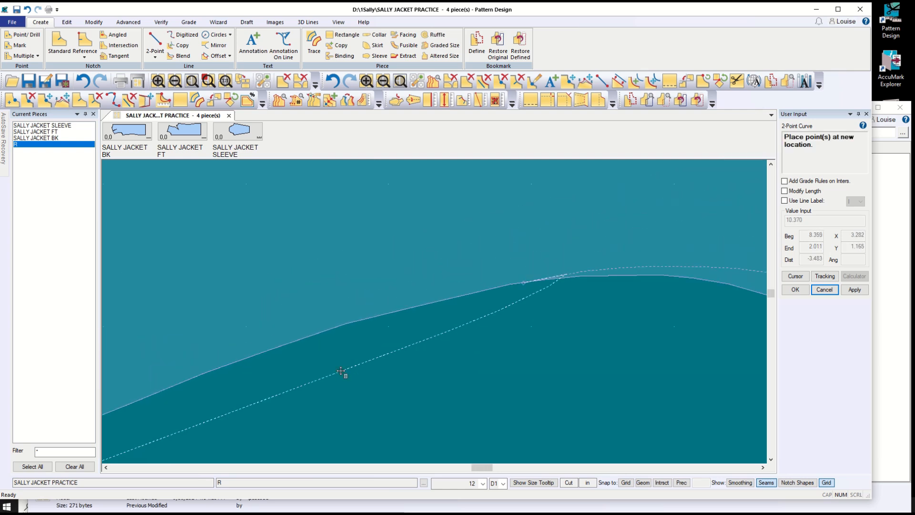
scroll(235, 410, down, 4)
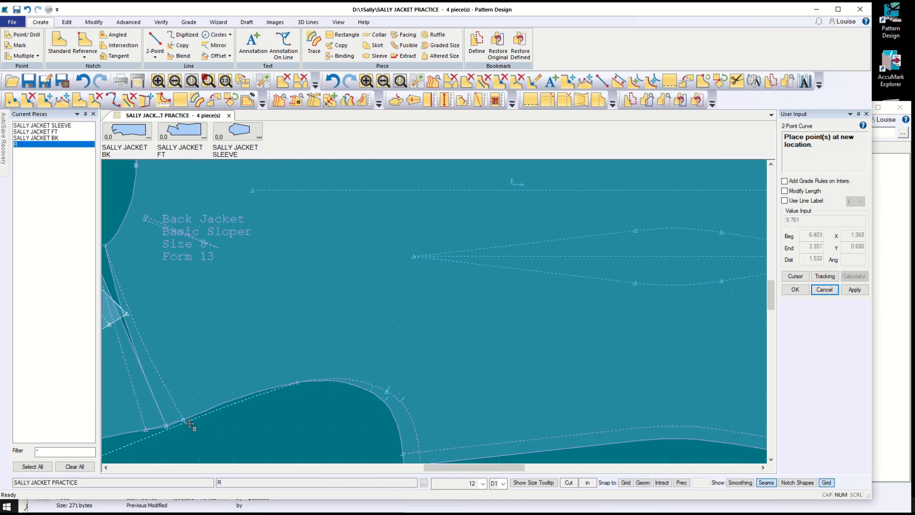
scroll(165, 430, down, 3)
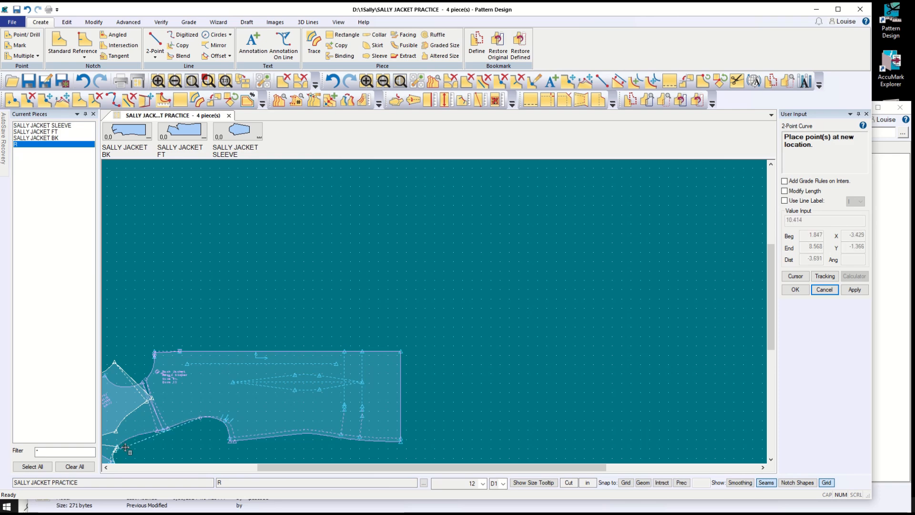
scroll(125, 448, up, 4)
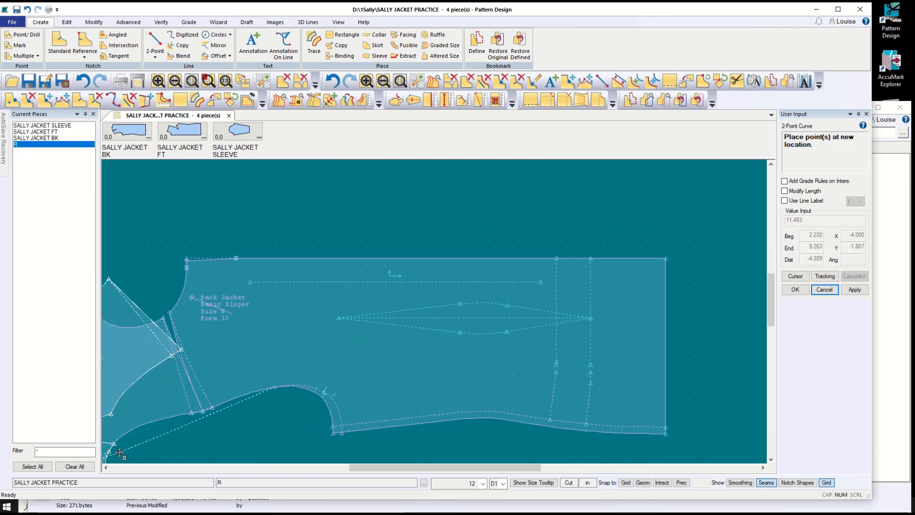
scroll(120, 453, up, 3)
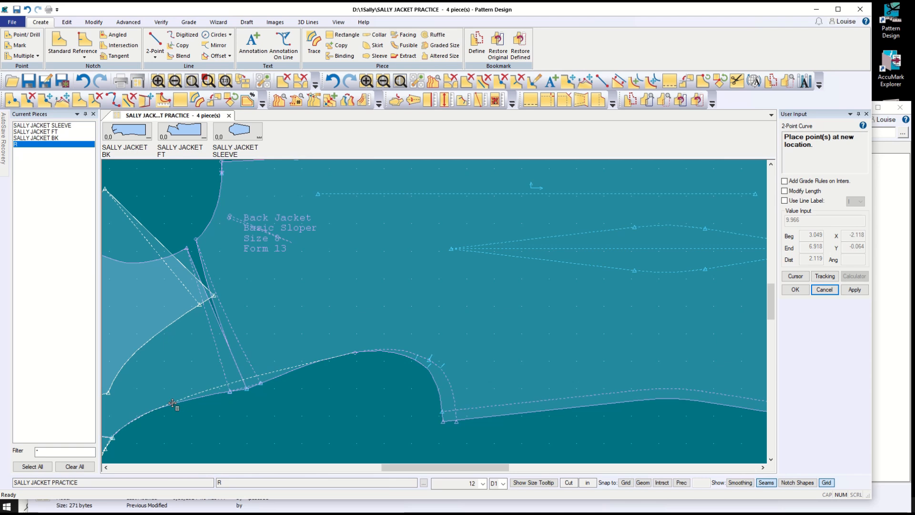
click(173, 403)
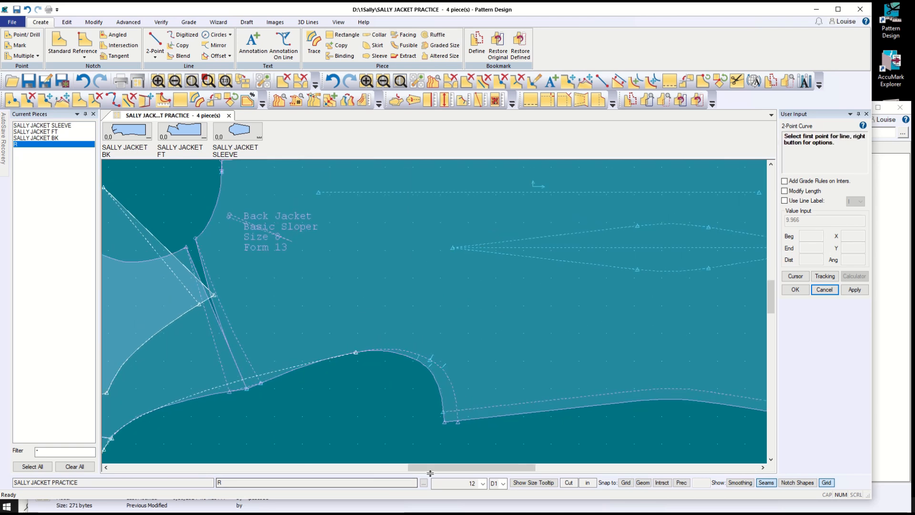
- Clear the piece selection and draw two short two-point lines, about 0.31 and 0.37 in, from the new curve to the old armhole beside the shoulder seam
drag(434, 470, 402, 469)
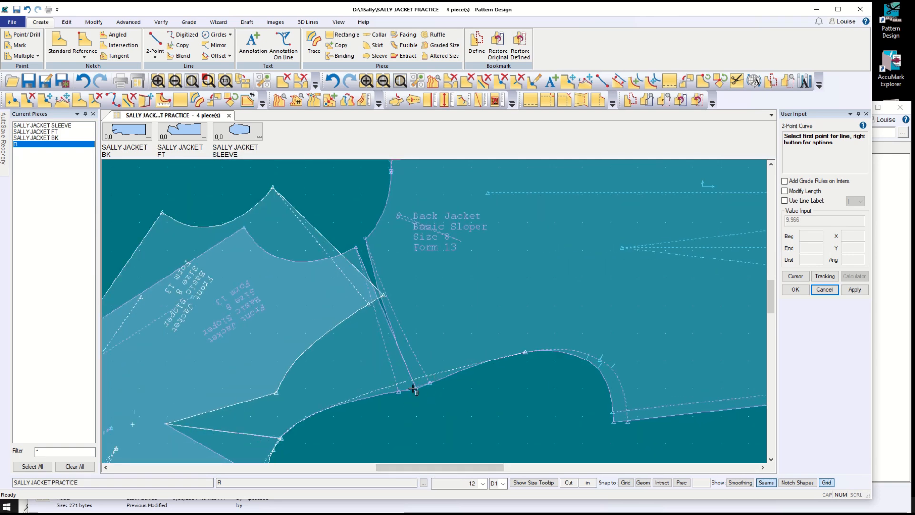
scroll(418, 414, down, 5)
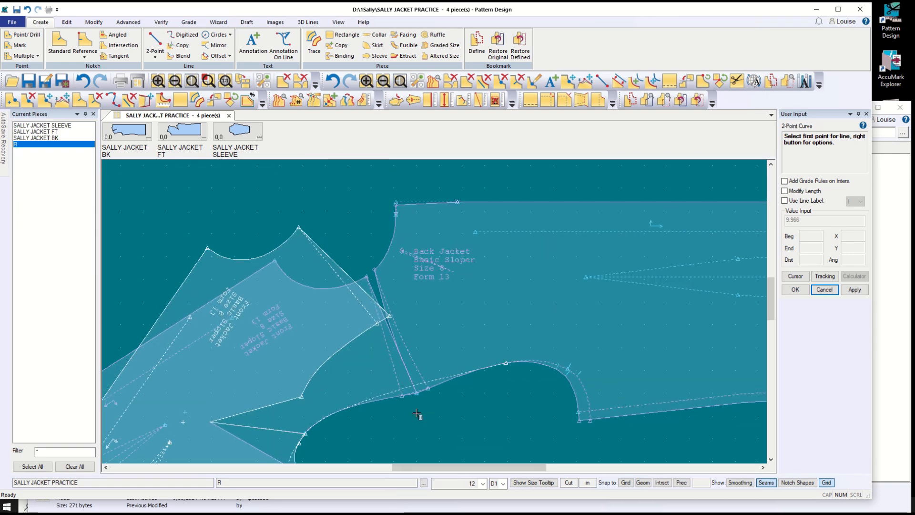
scroll(416, 414, up, 5)
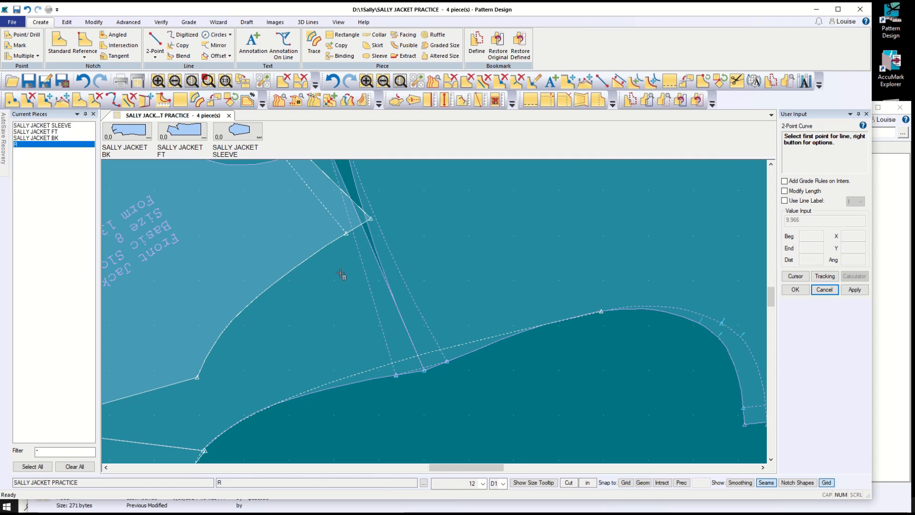
click(74, 466)
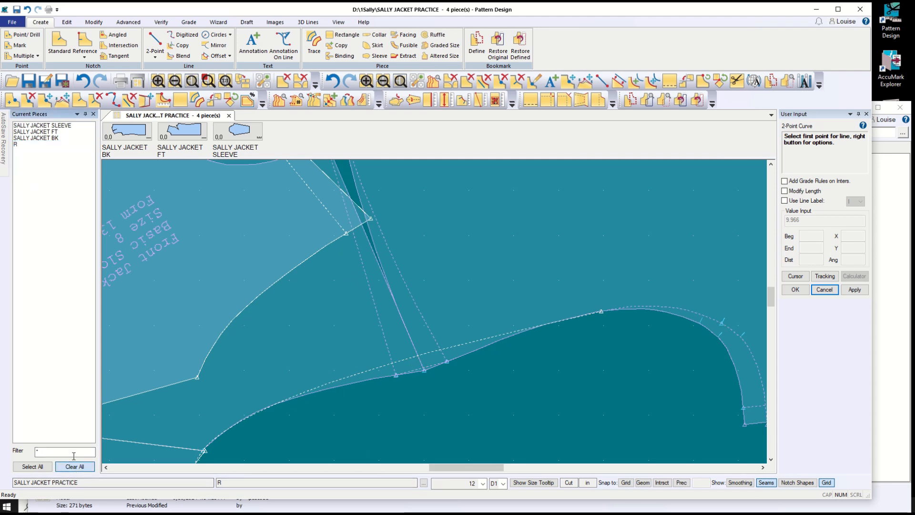
click(153, 43)
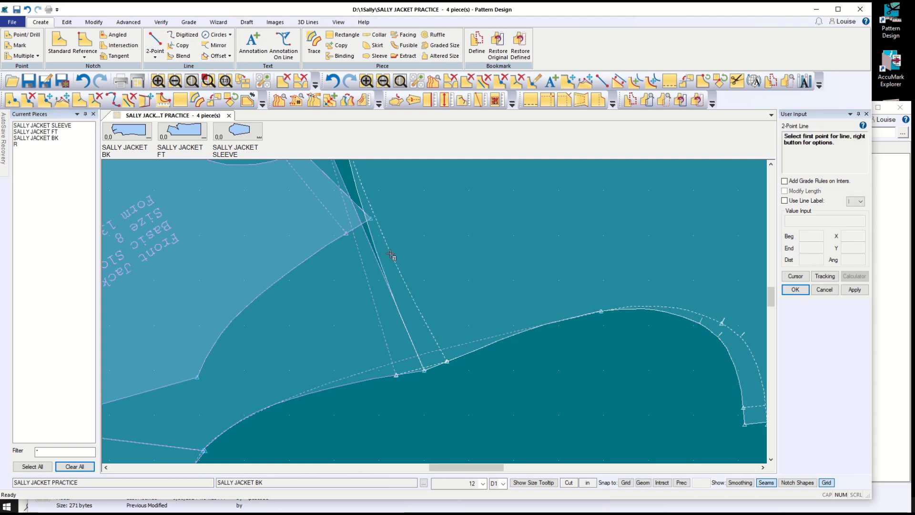
click(411, 357)
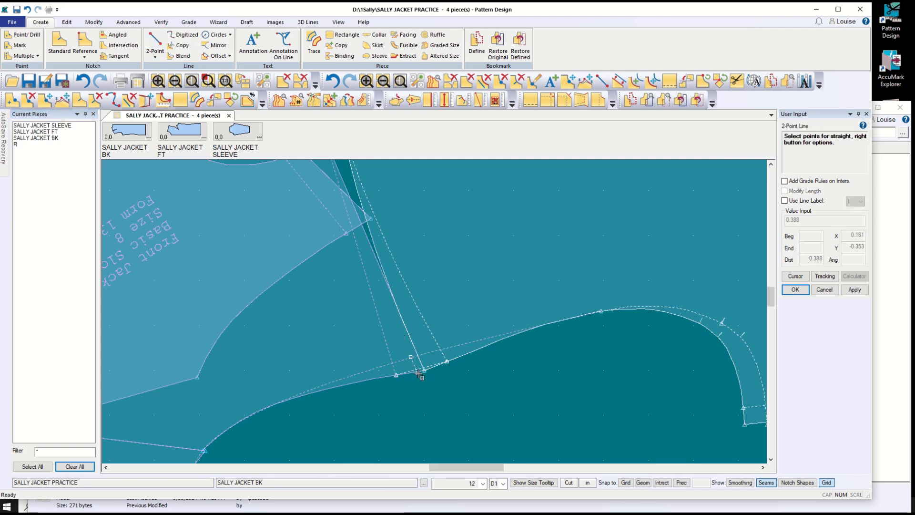
click(419, 373)
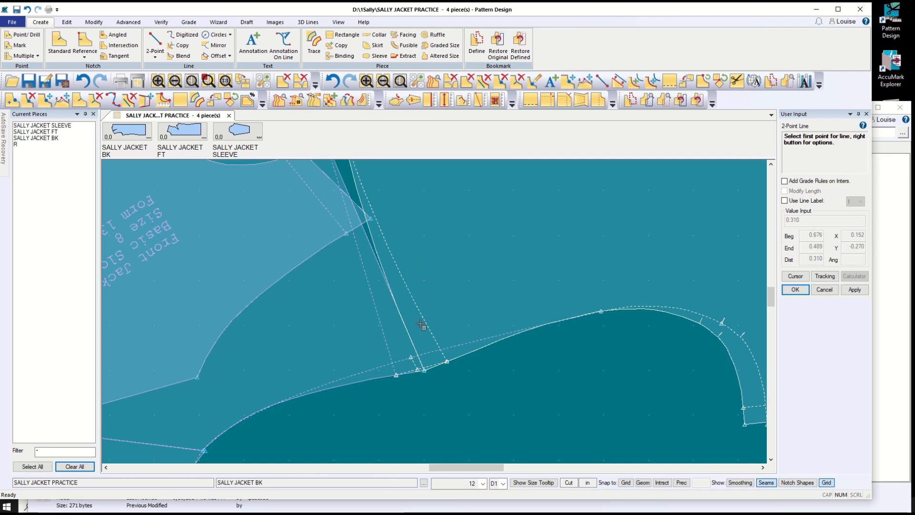
click(422, 355)
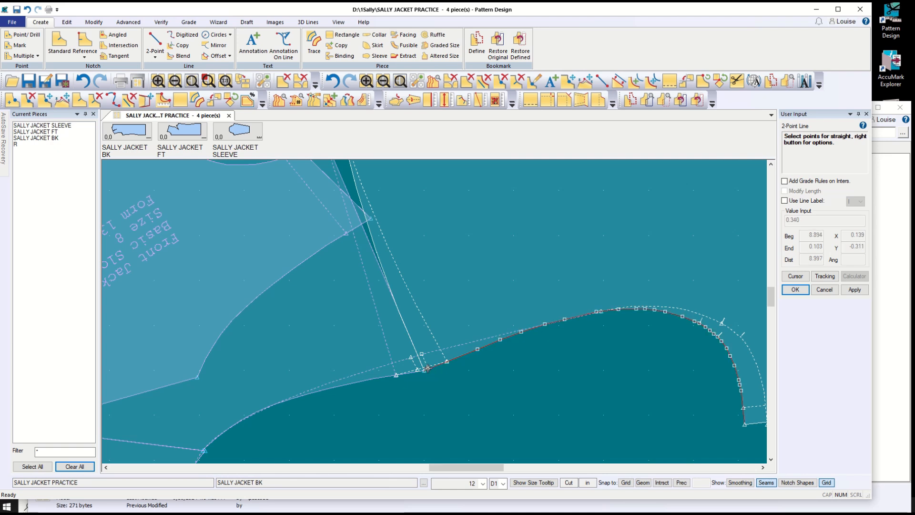
click(427, 368)
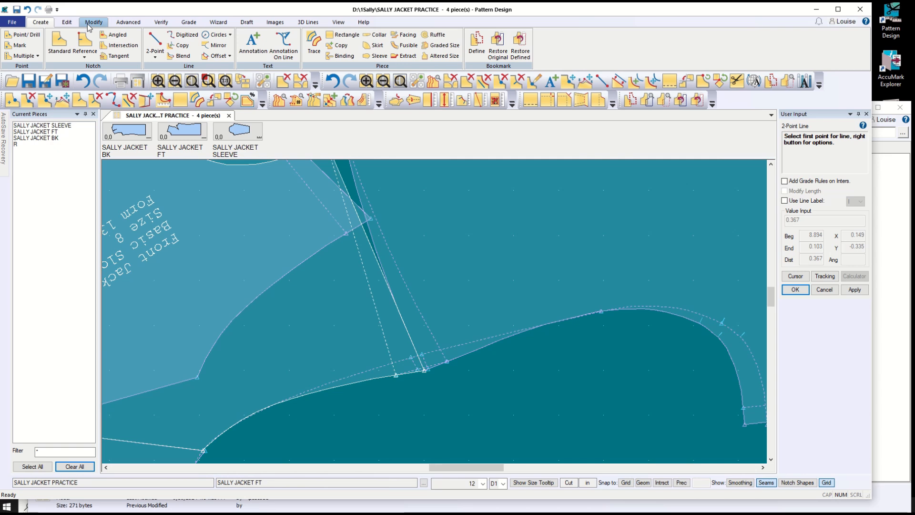
- Measure the lengths of the two short lines between the armholes, and clear the measurements
click(161, 22)
click(215, 45)
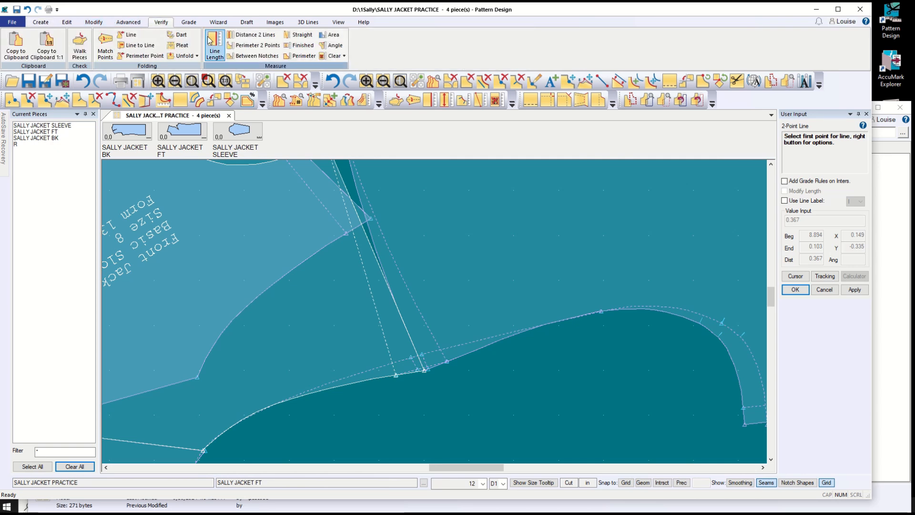
click(424, 366)
click(435, 364)
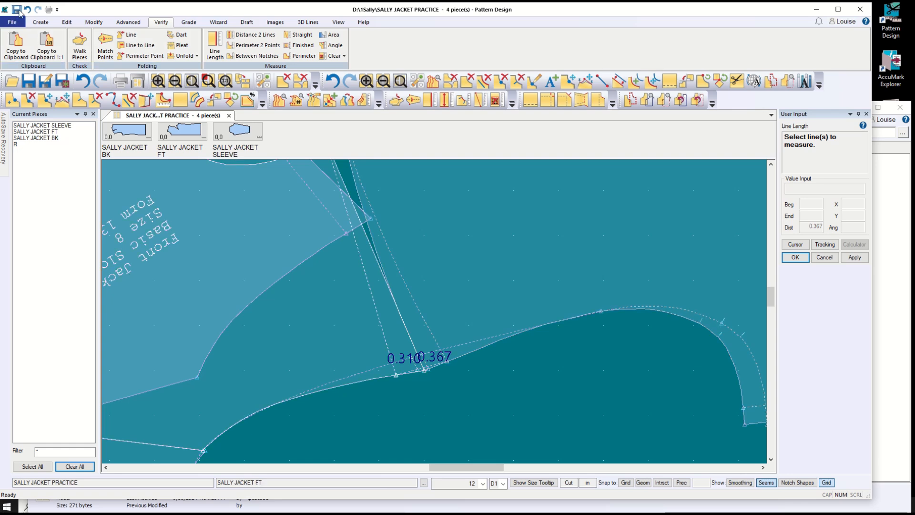
click(334, 56)
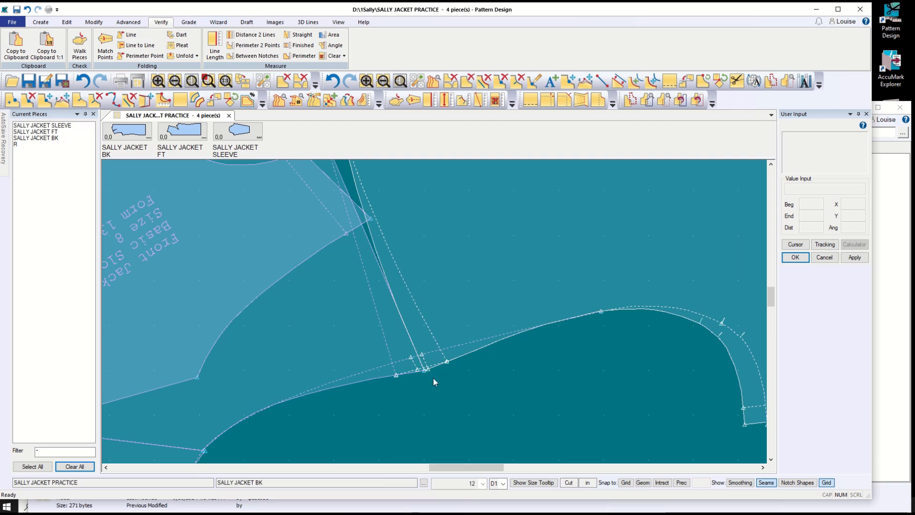
- Draw a two-point curve about 12.67 in long from the front armhole seam line just below the dart to the back armhole near its notches
scroll(400, 431, up, 1)
scroll(399, 427, down, 5)
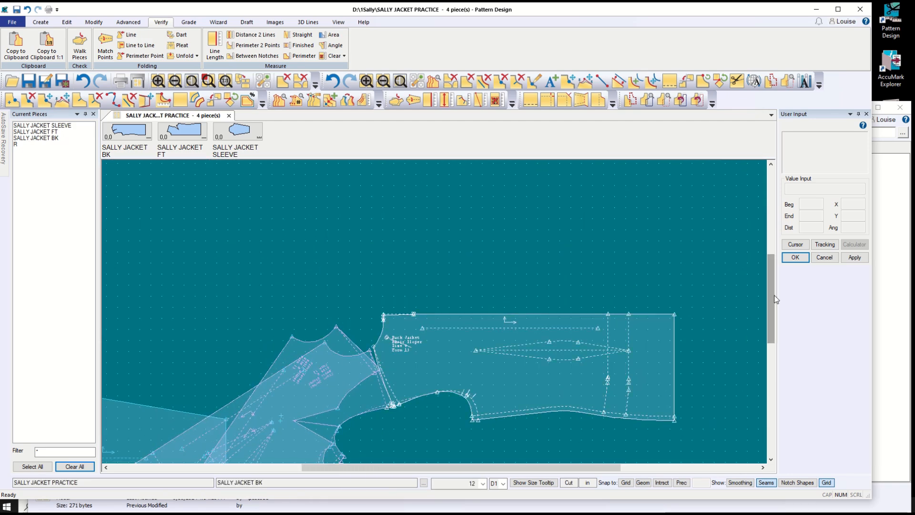
drag(774, 305, 774, 338)
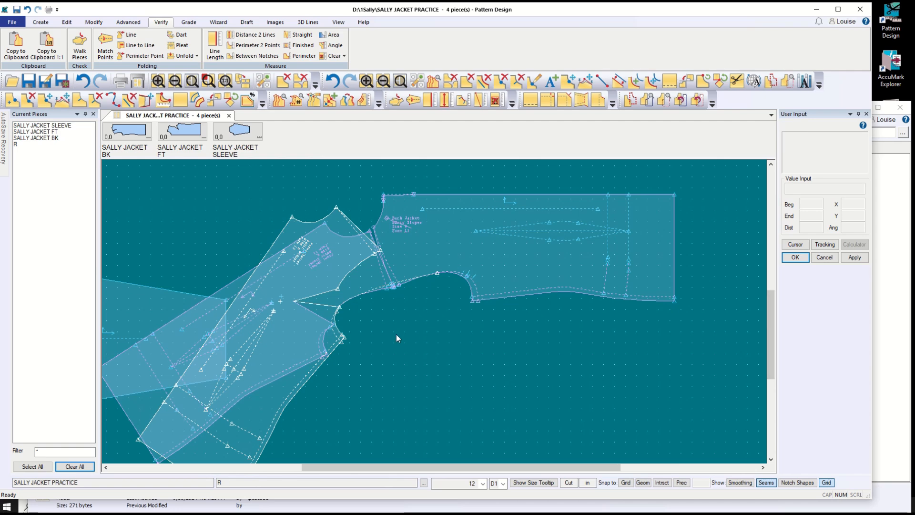
scroll(395, 331, up, 2)
scroll(395, 331, up, 1)
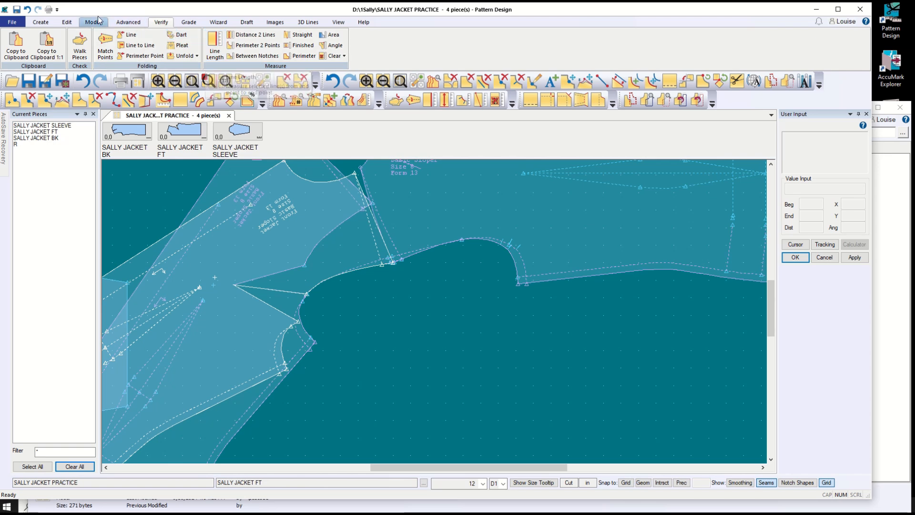
click(47, 23)
click(155, 55)
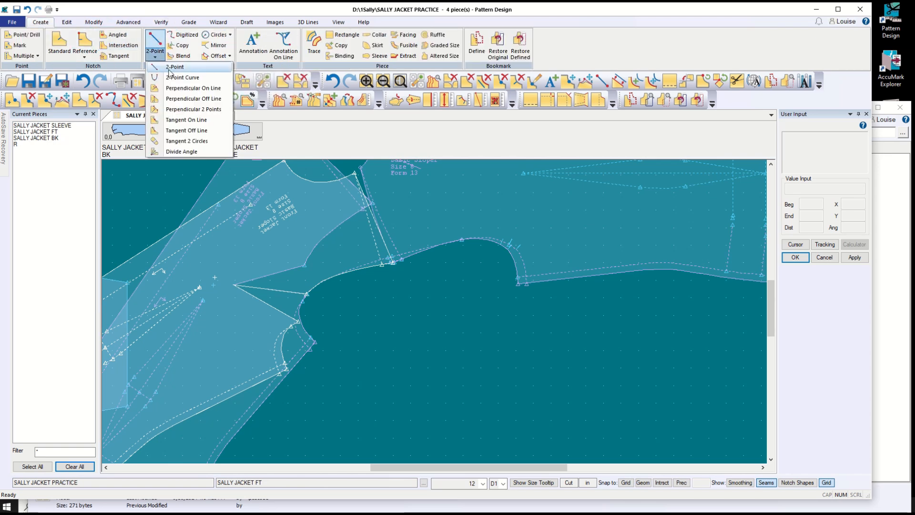
click(176, 79)
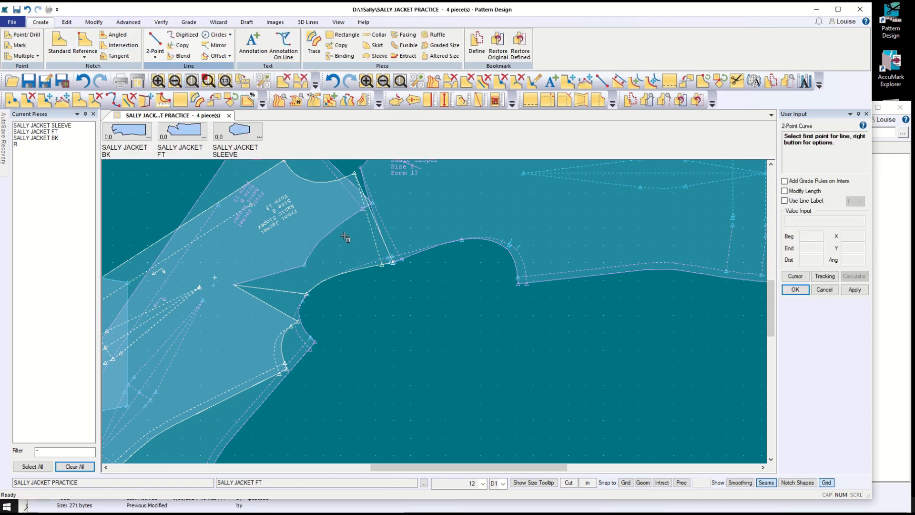
click(297, 315)
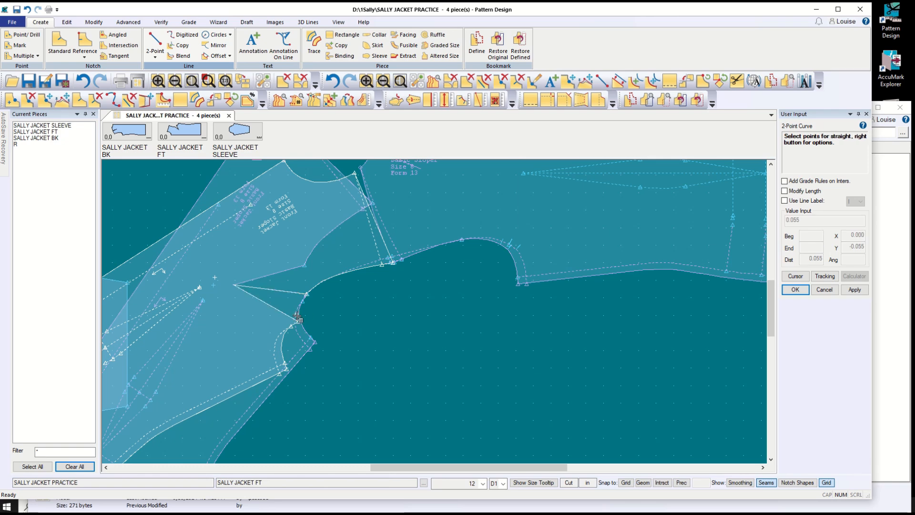
scroll(299, 316, up, 3)
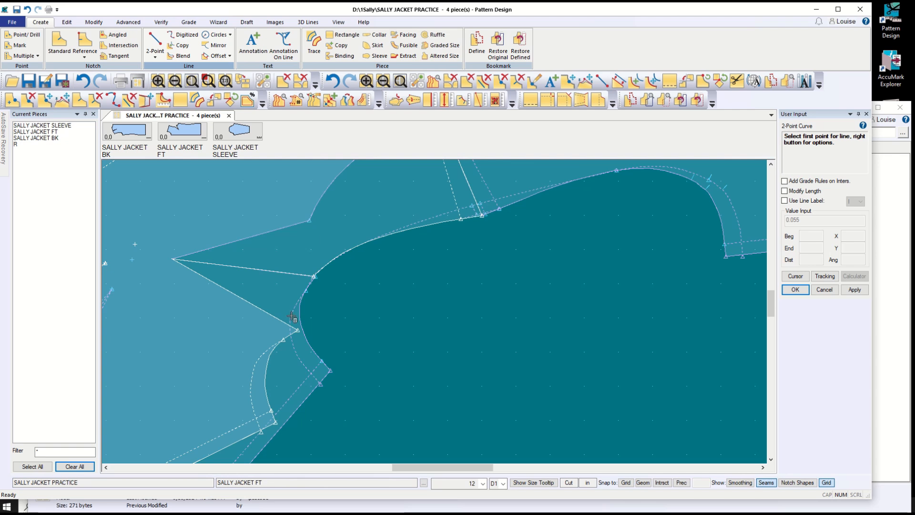
click(291, 316)
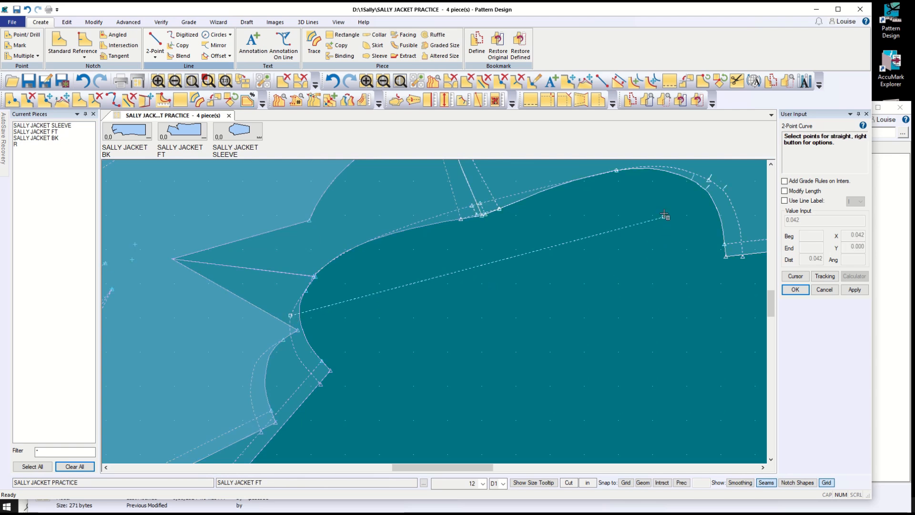
click(689, 172)
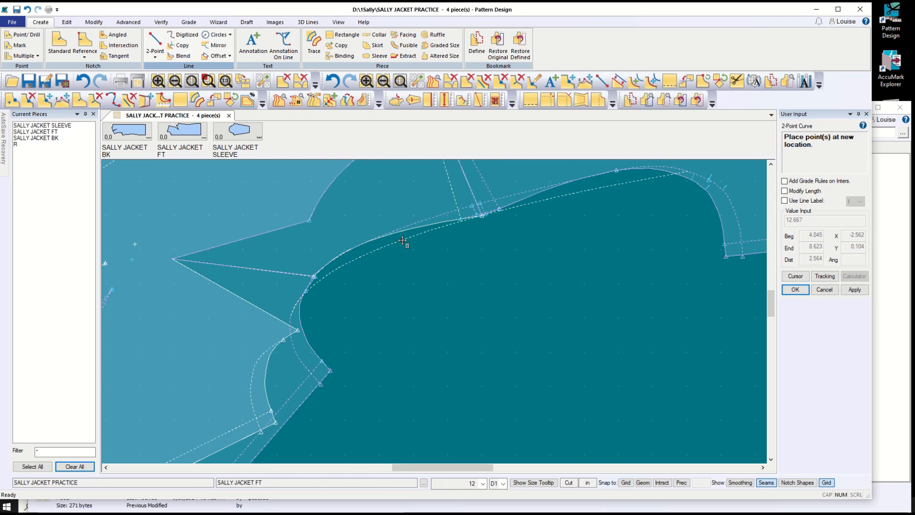
click(403, 241)
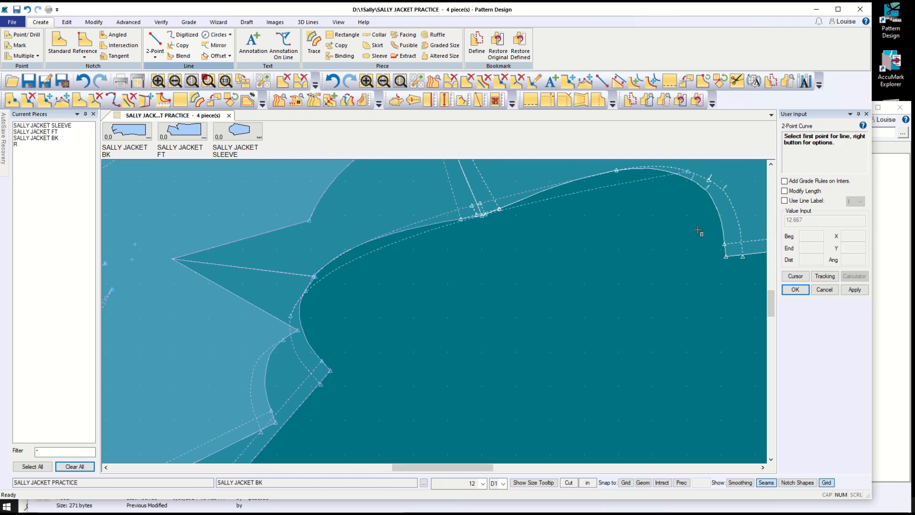
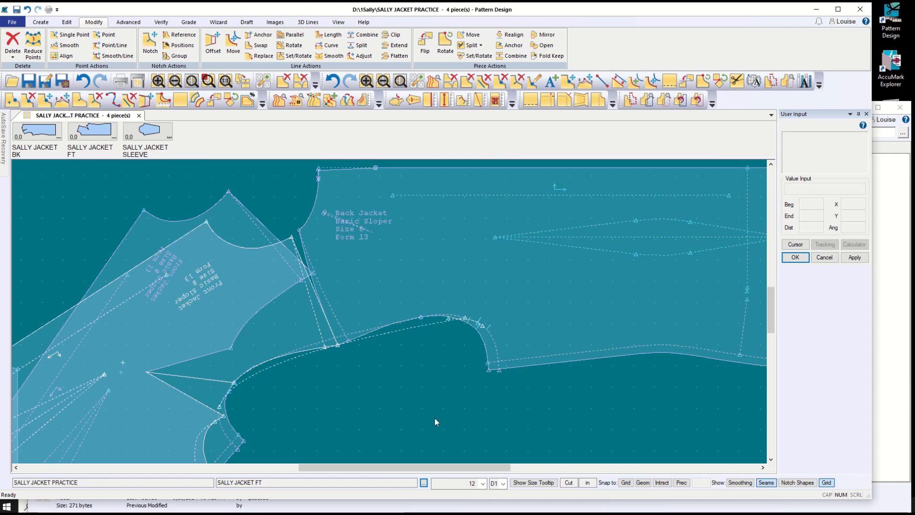
- Copy the new armhole curve from SALLY JACKET FT onto SALLY JACKET BK, keeping it in the same position
scroll(434, 419, down, 5)
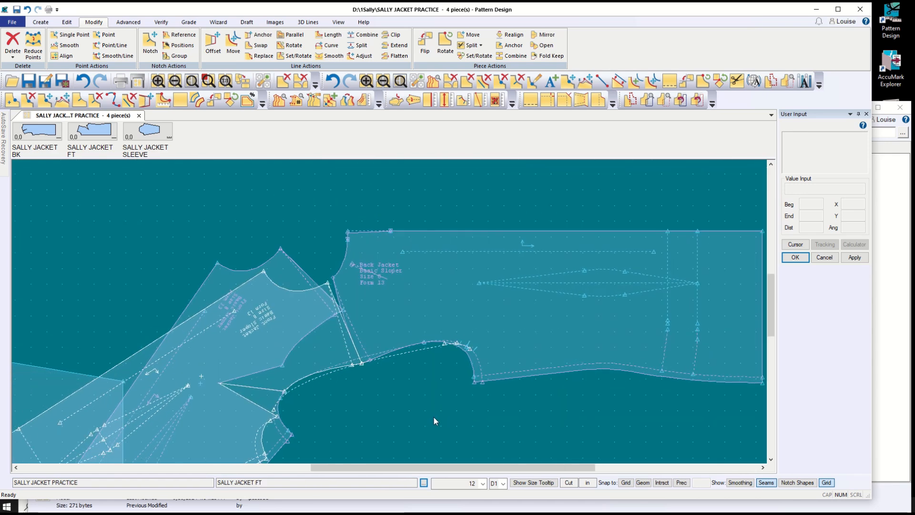
scroll(434, 420, down, 1)
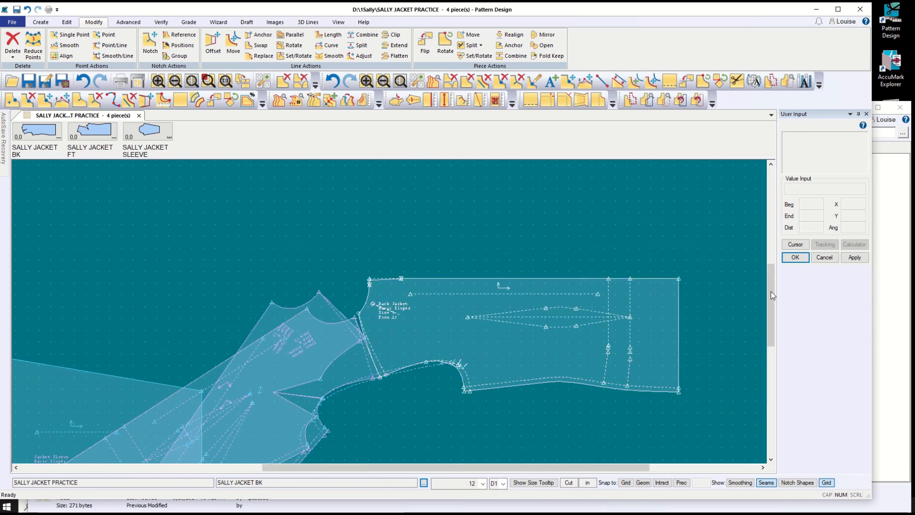
drag(773, 295, 762, 330)
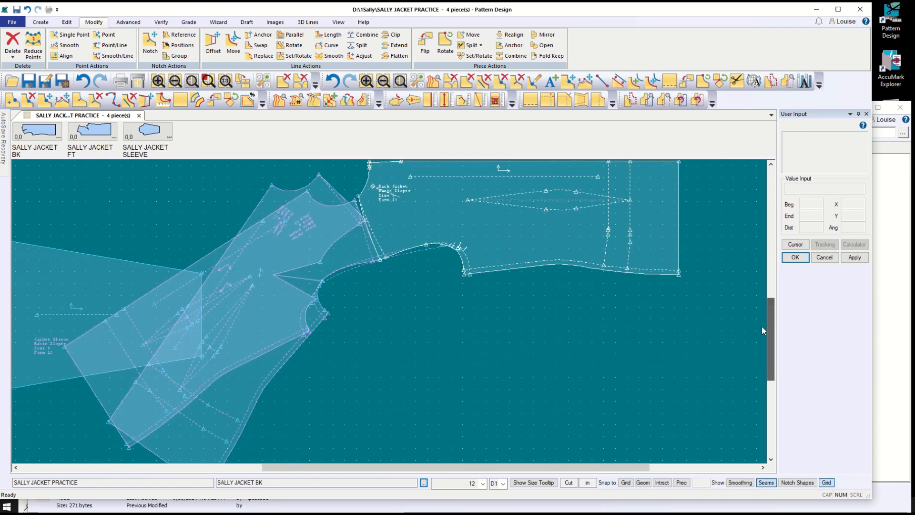
scroll(357, 300, up, 2)
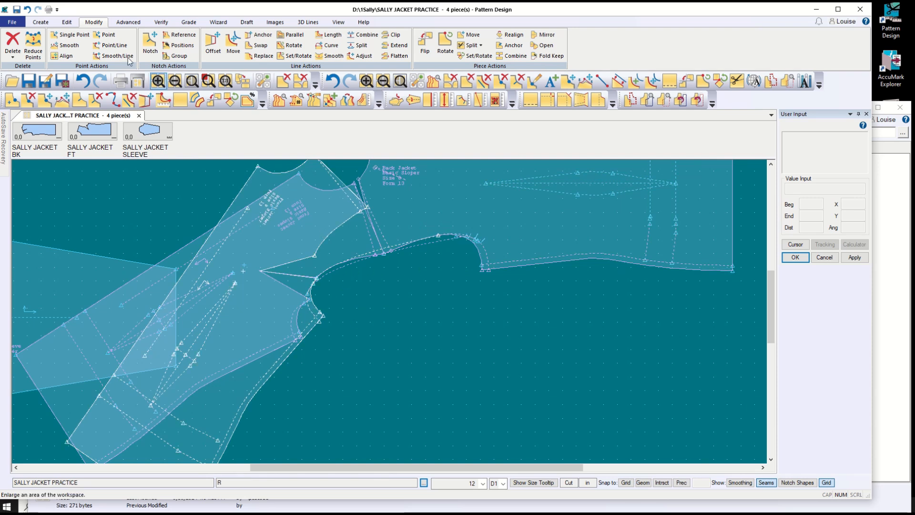
click(40, 22)
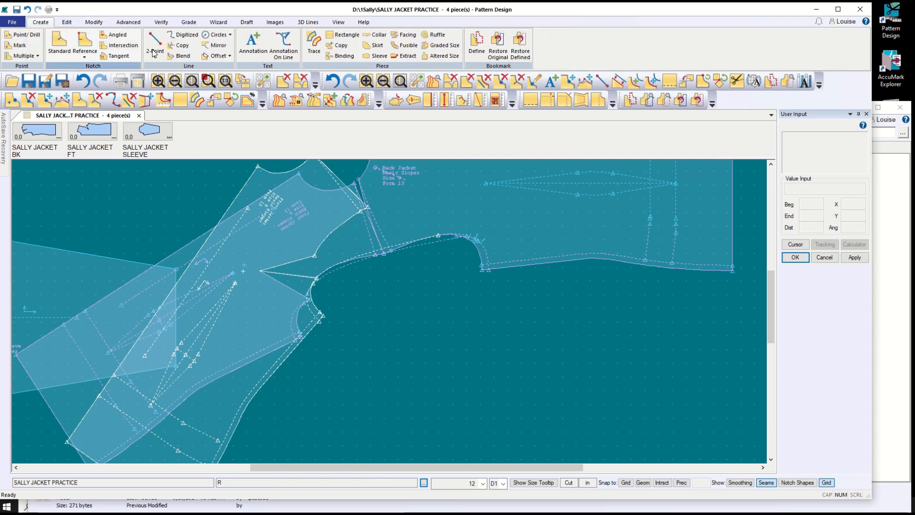
click(180, 46)
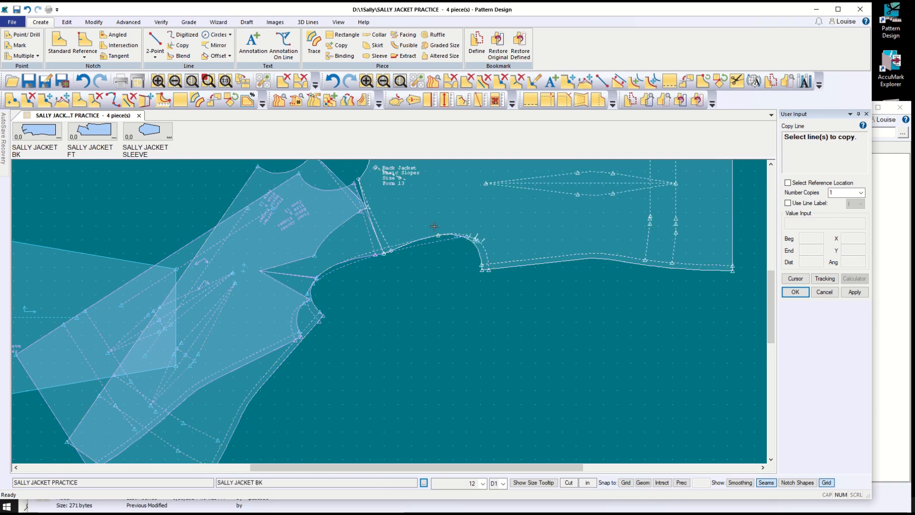
scroll(332, 275, up, 4)
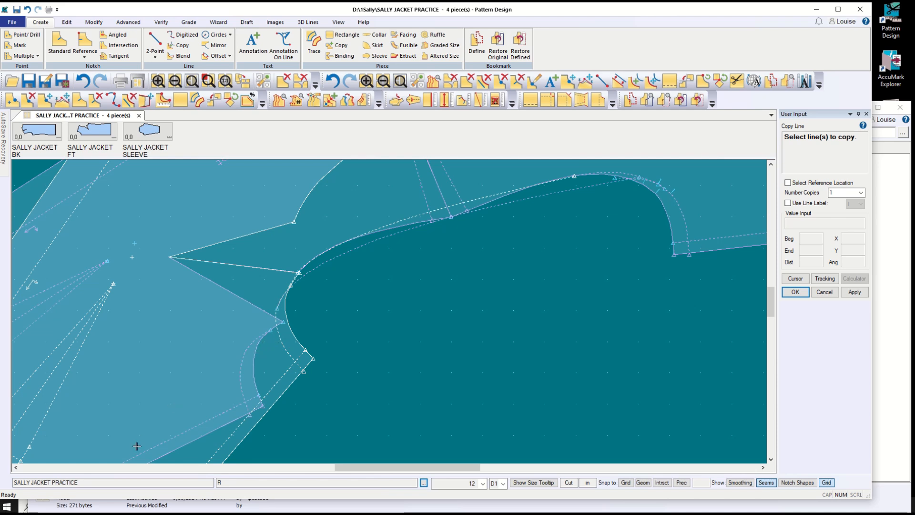
click(423, 483)
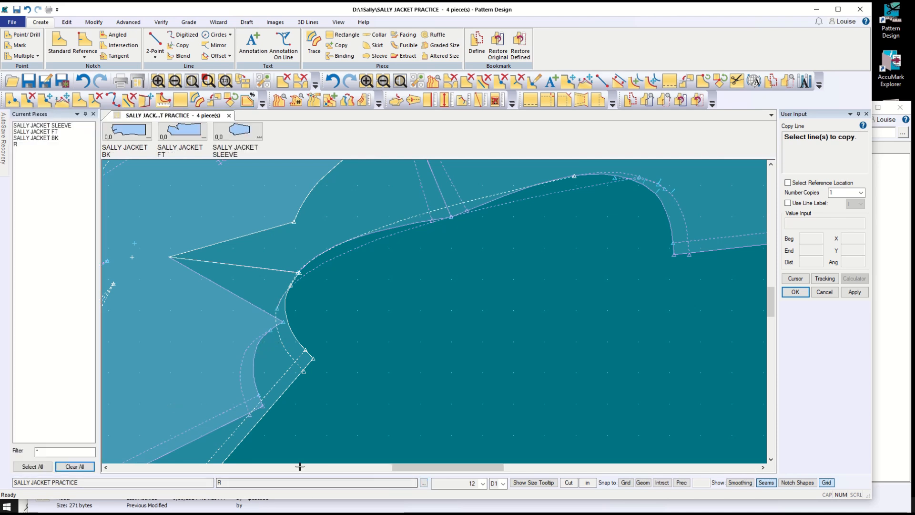
click(36, 132)
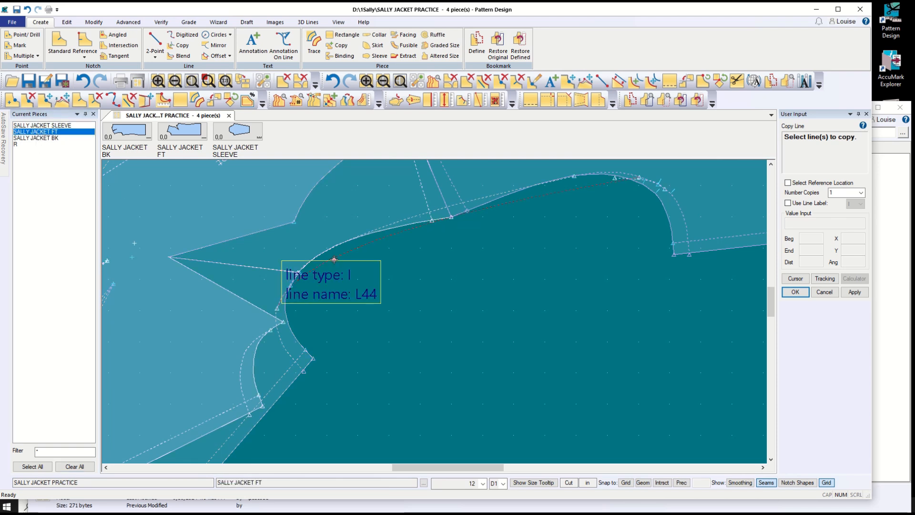
click(334, 260)
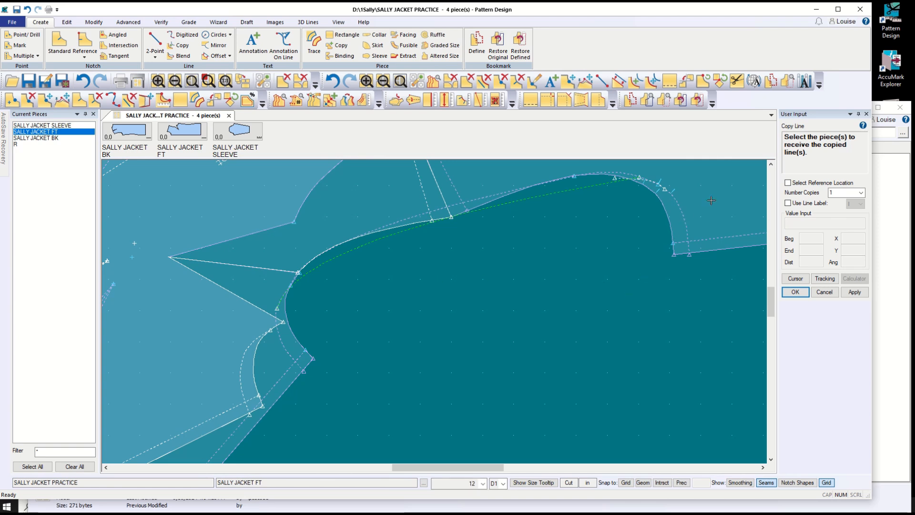
scroll(715, 258, up, 2)
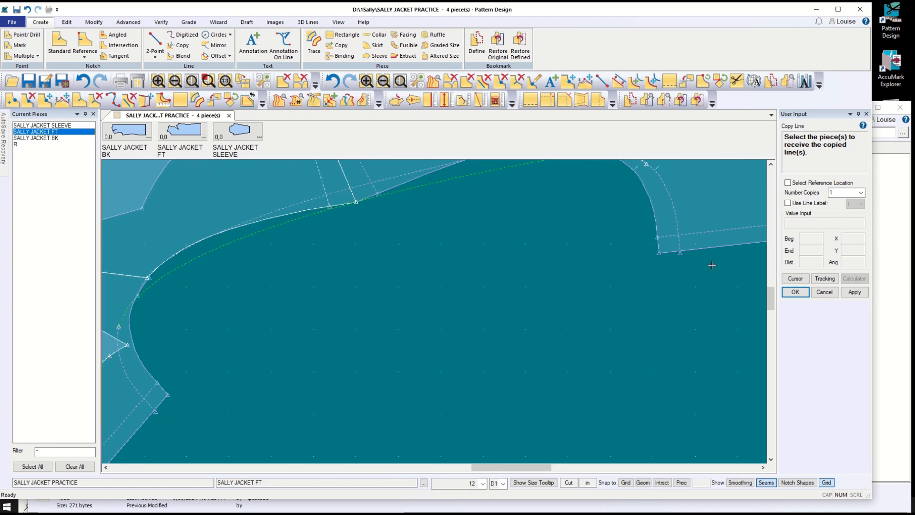
click(59, 139)
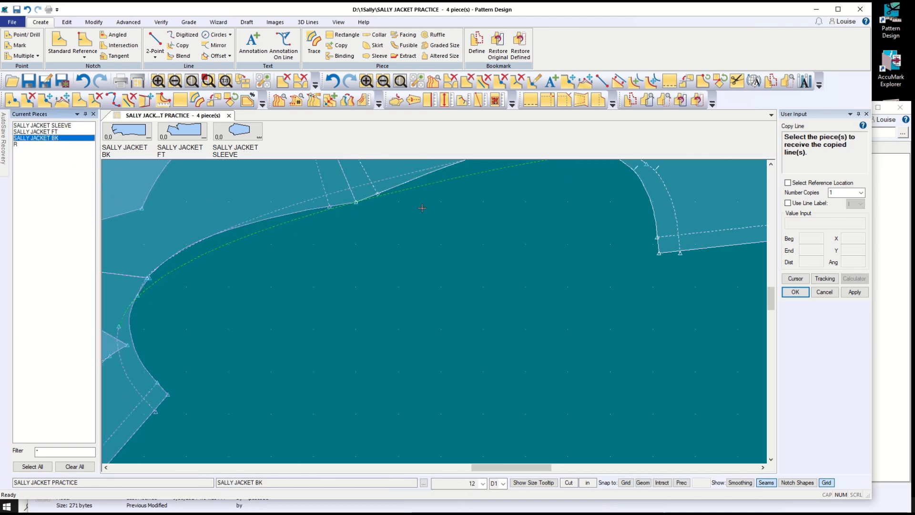
click(726, 192)
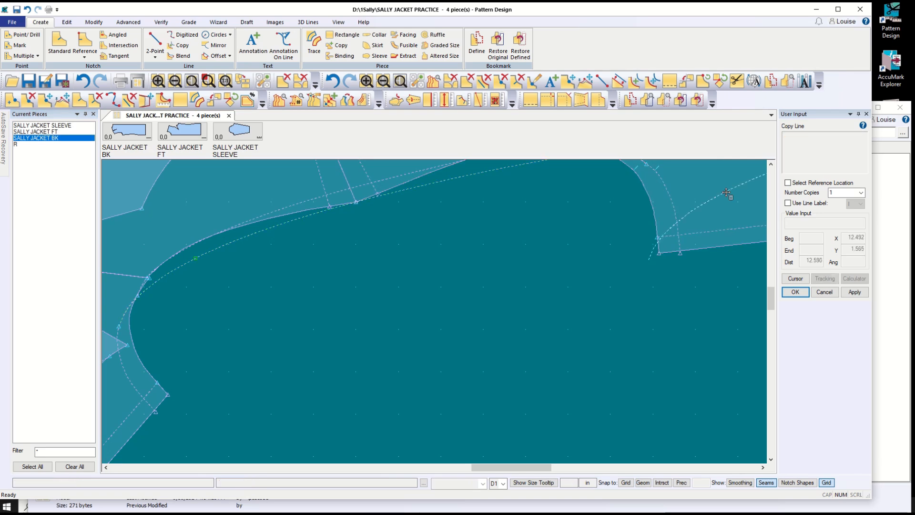
click(827, 293)
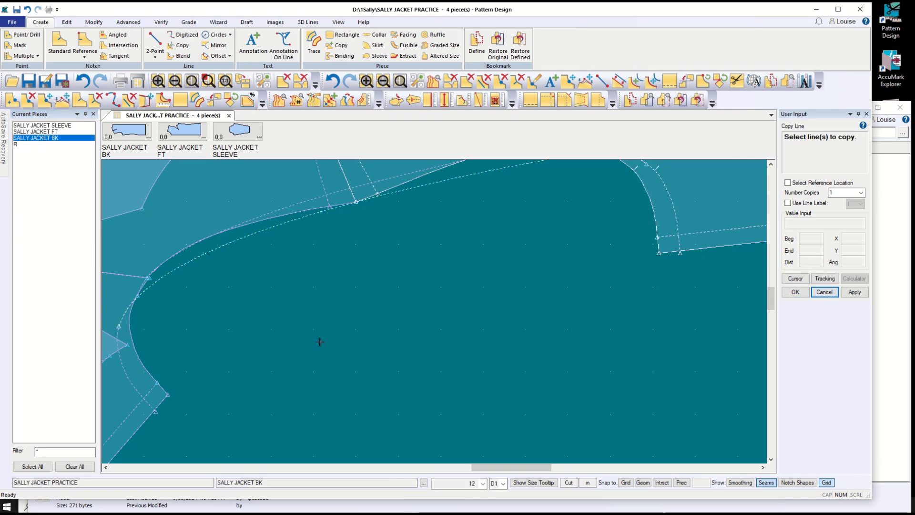
scroll(320, 342, down, 5)
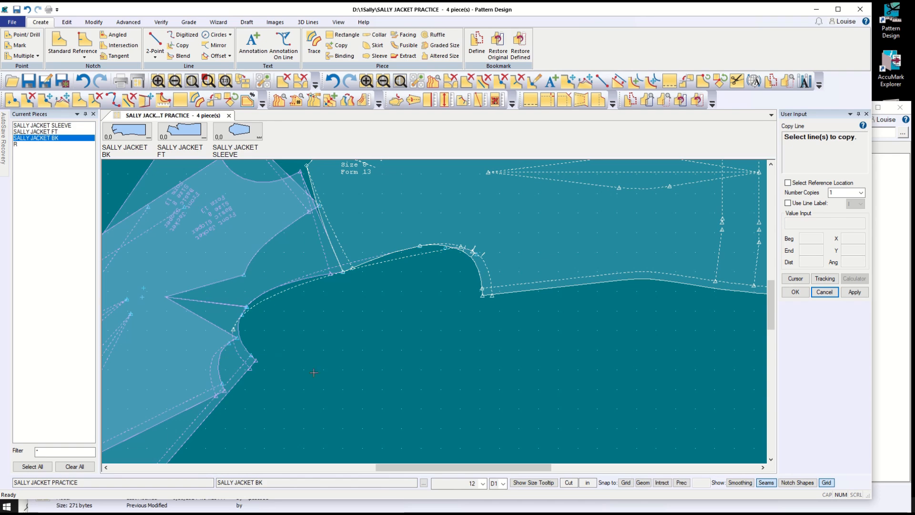
click(827, 292)
- Move SALLY JACKET BK with its copied curve away from the front pieces, leaving it clear of the shoulder
scroll(390, 337, down, 2)
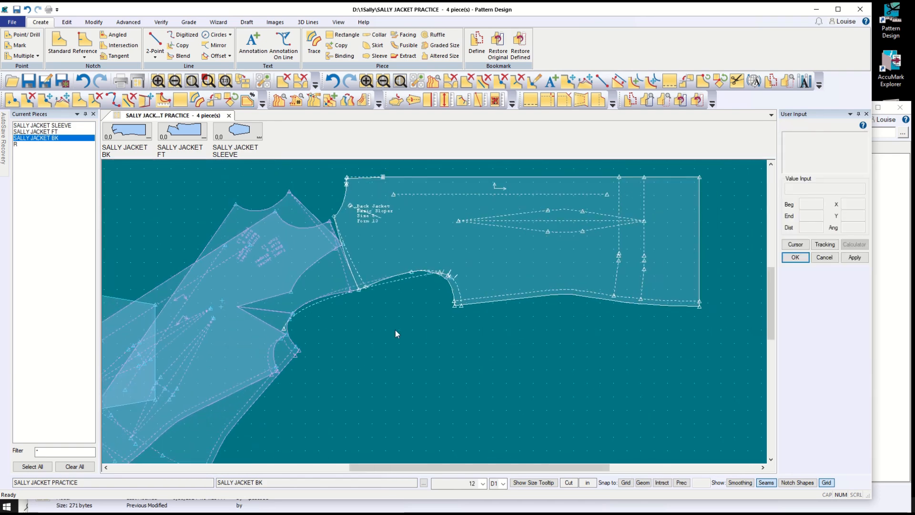
scroll(396, 335, down, 1)
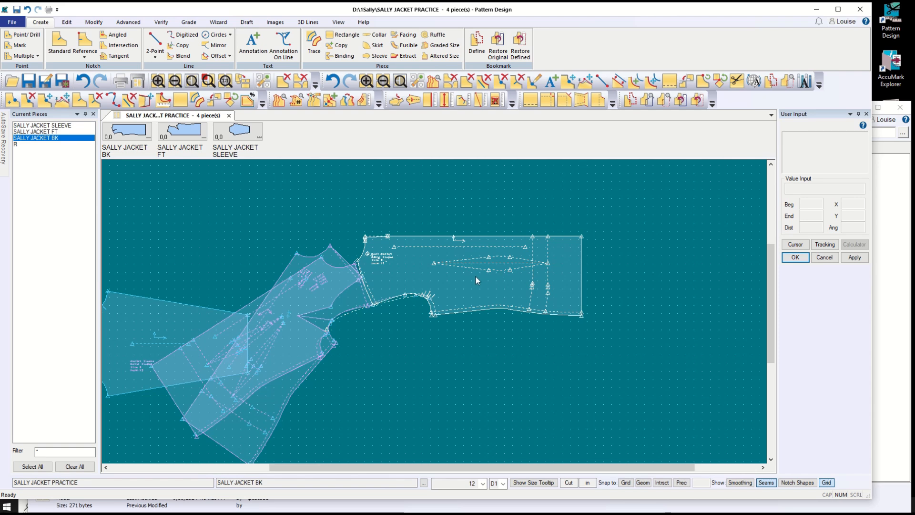
drag(471, 276, 573, 294)
scroll(511, 316, up, 3)
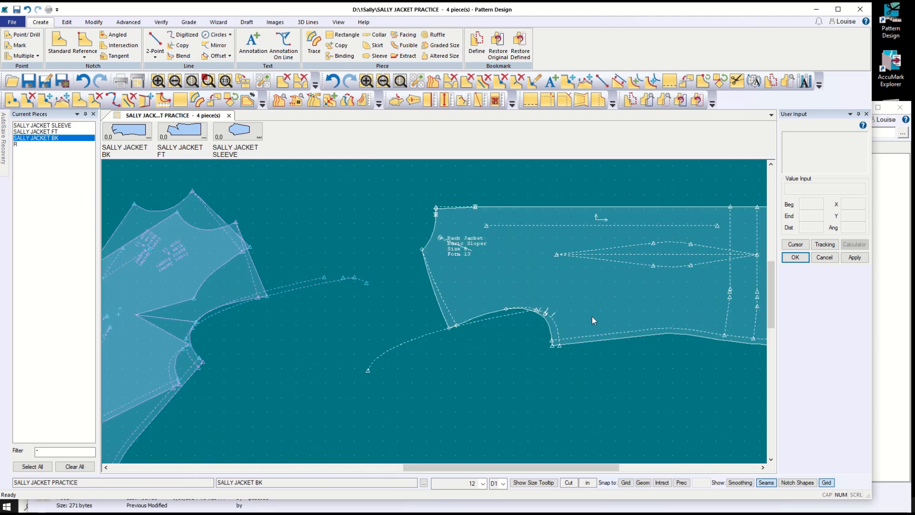
drag(592, 316, 520, 298)
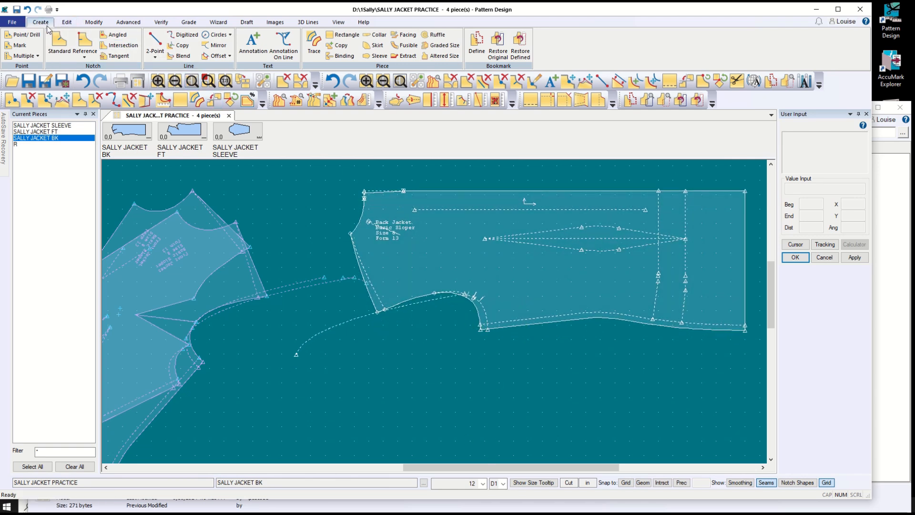
- Try to trace a new piece from the shoulder, neckline, center back, hem, side and armhole lines of SALLY JACKET BK, using the copied armhole curve
click(313, 47)
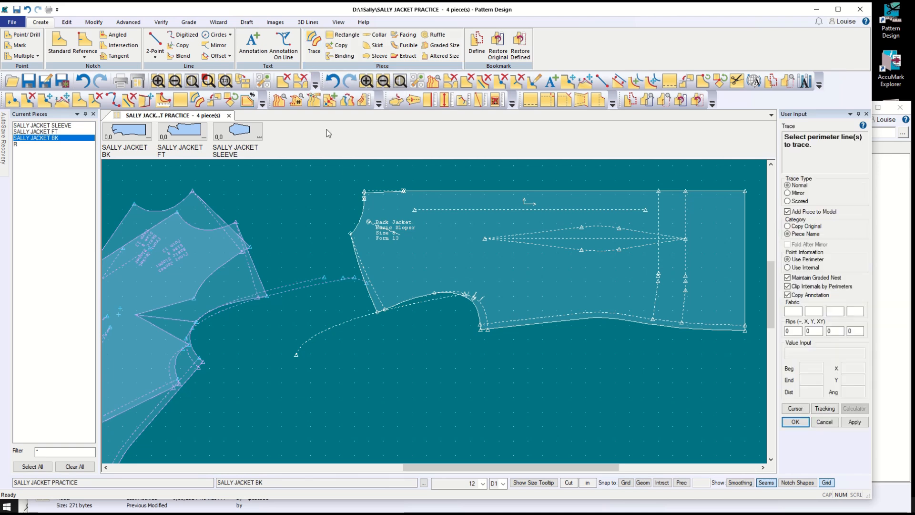
click(361, 272)
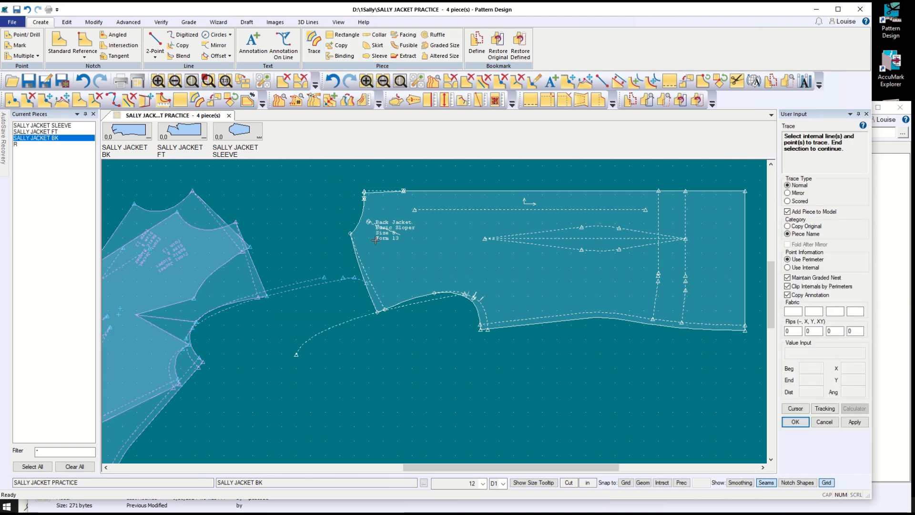
click(362, 272)
click(375, 191)
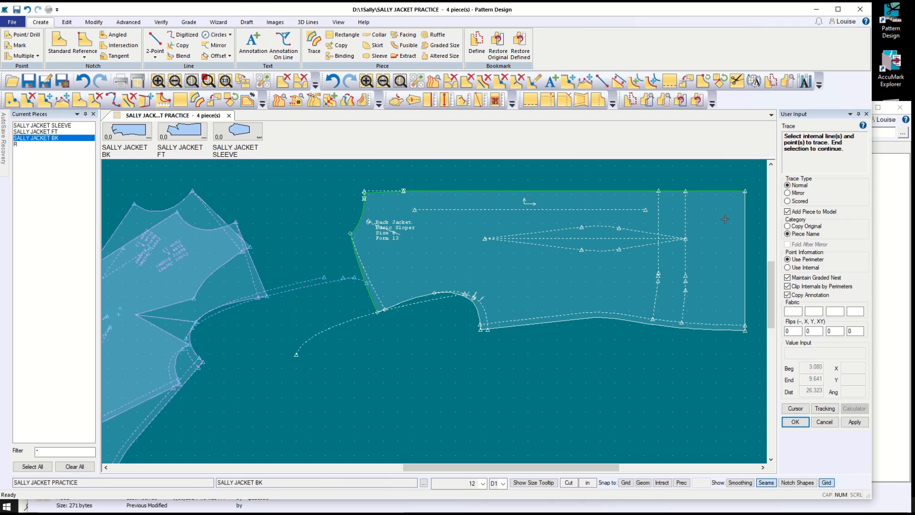
click(745, 224)
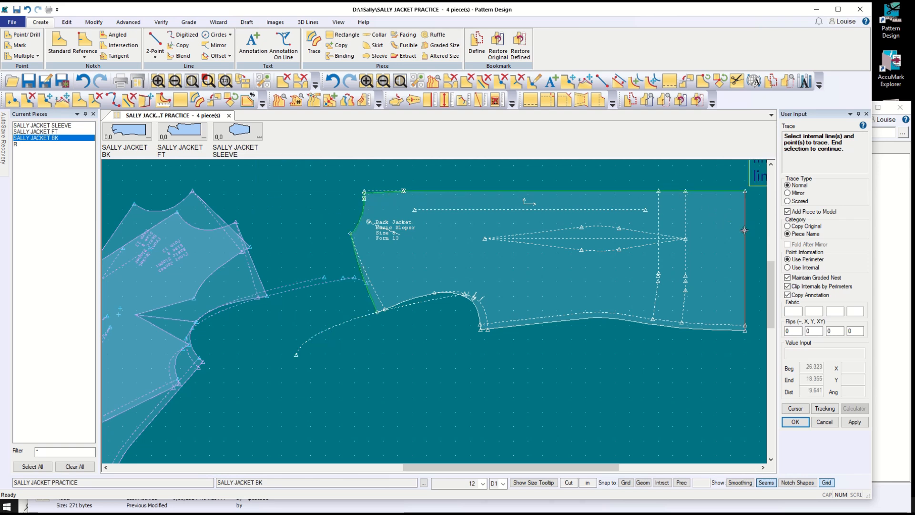
click(699, 329)
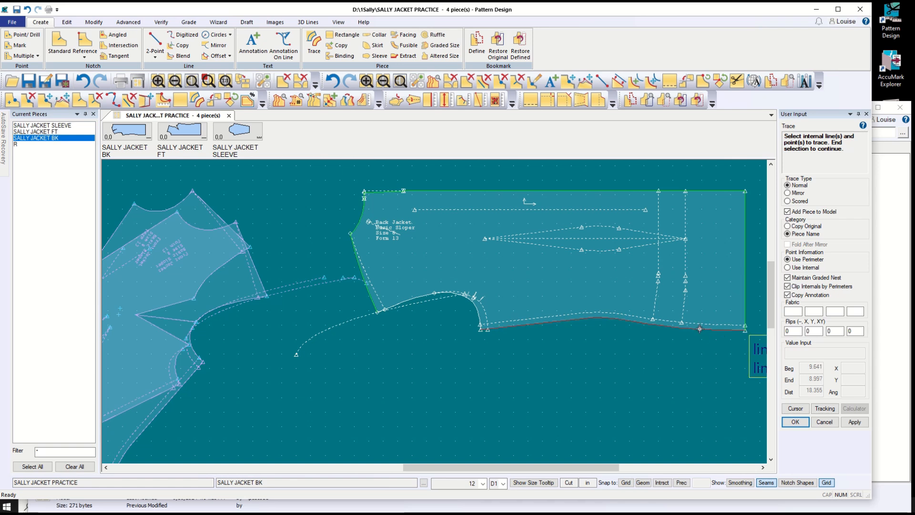
click(485, 312)
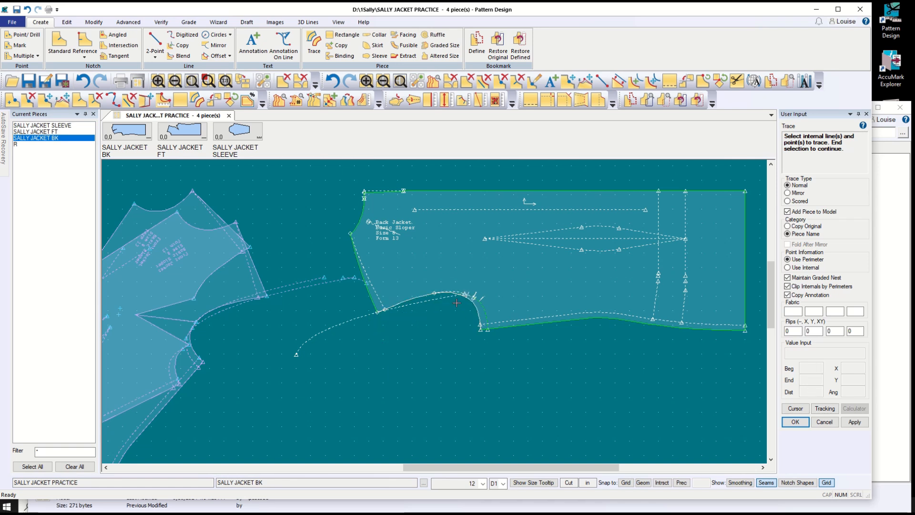
scroll(464, 301, left, 1)
scroll(460, 294, right, 3)
scroll(460, 294, right, 1)
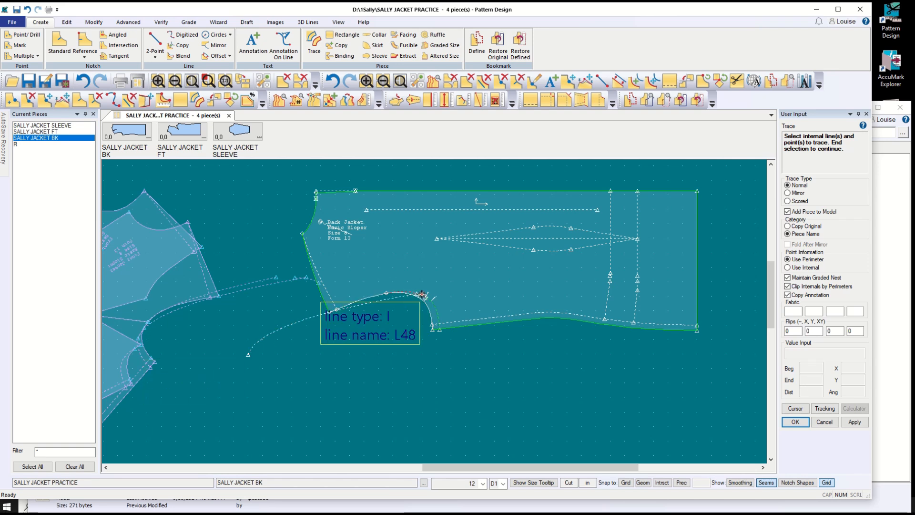
click(423, 294)
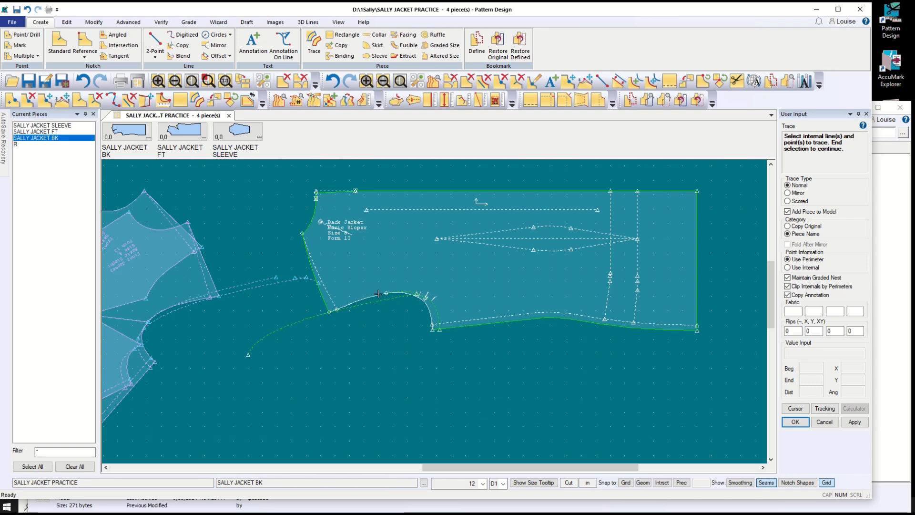
right_click(396, 367)
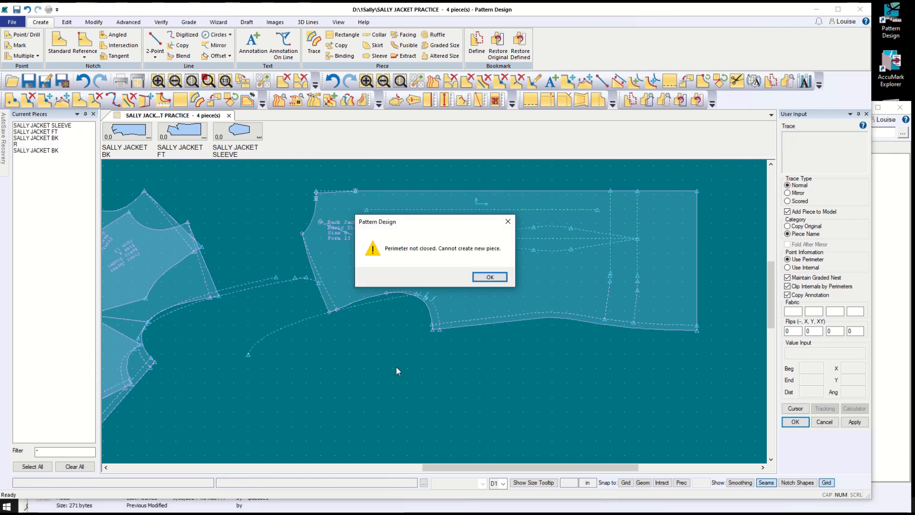
click(487, 276)
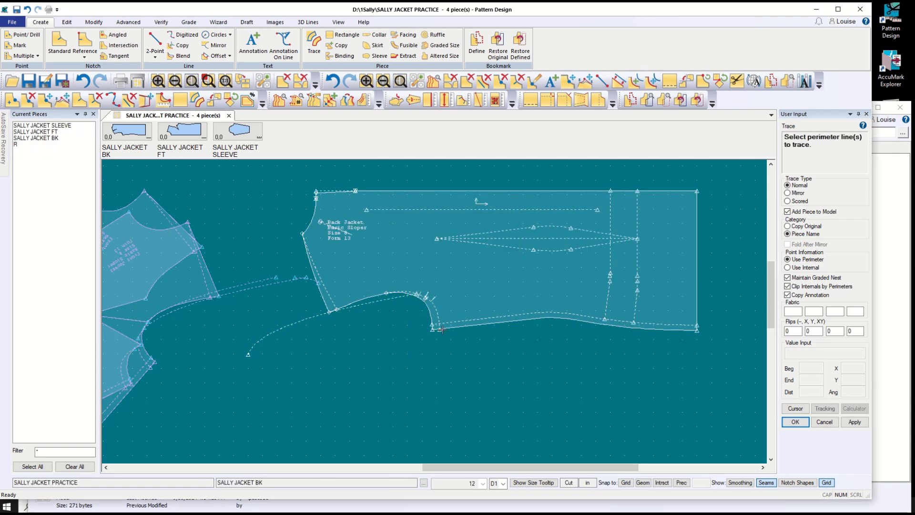
- Draw a two-point curve about 1.46 in long from the copied armhole curve to the notch on the back armhole seam line, bowed slightly upward
scroll(389, 328, up, 5)
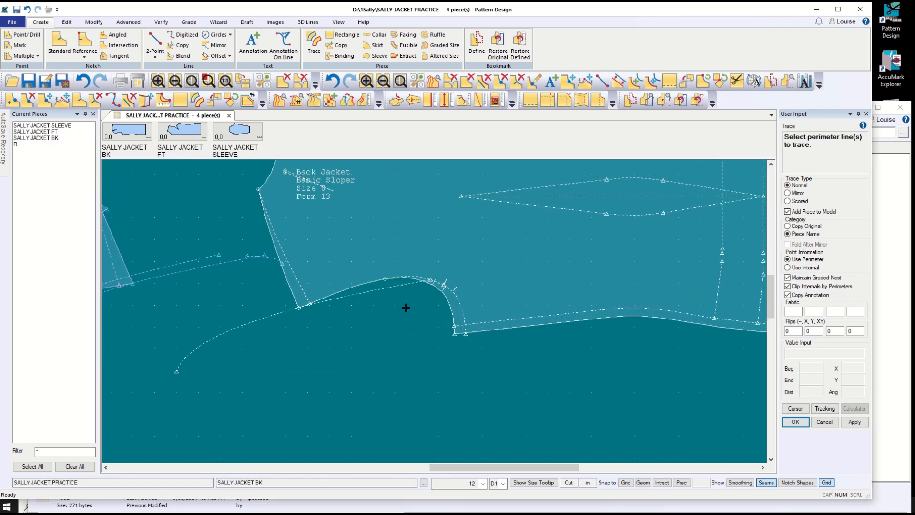
scroll(426, 285, up, 3)
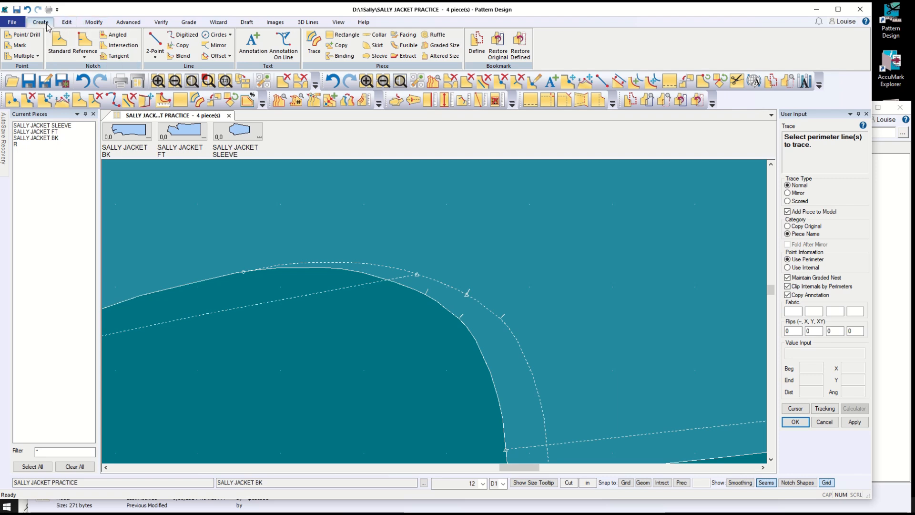
click(155, 53)
click(180, 78)
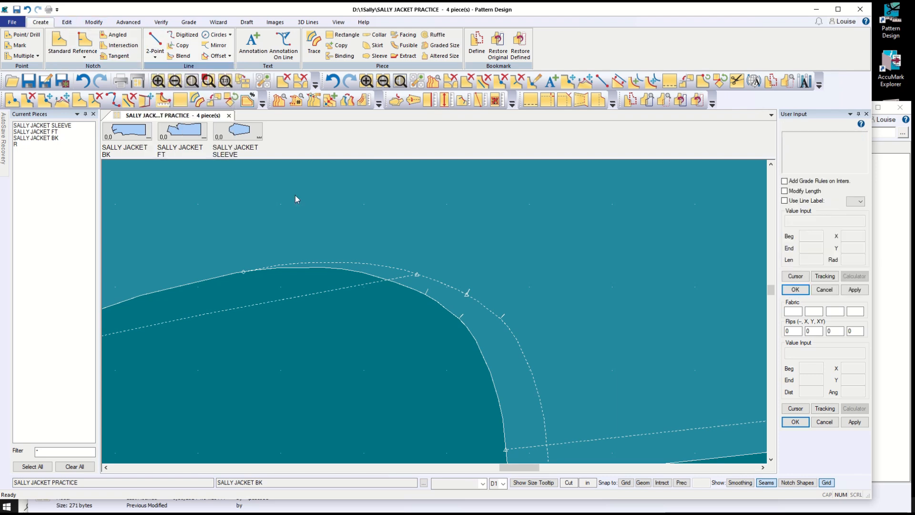
click(348, 288)
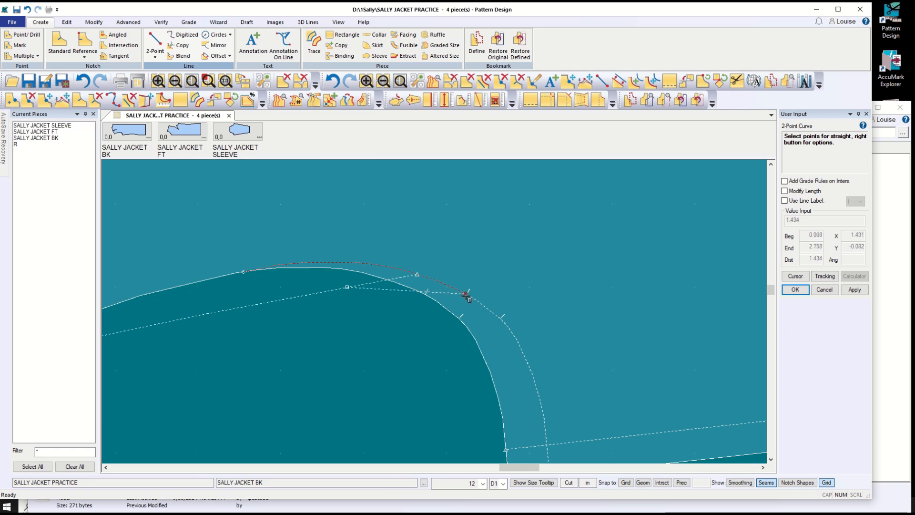
click(468, 293)
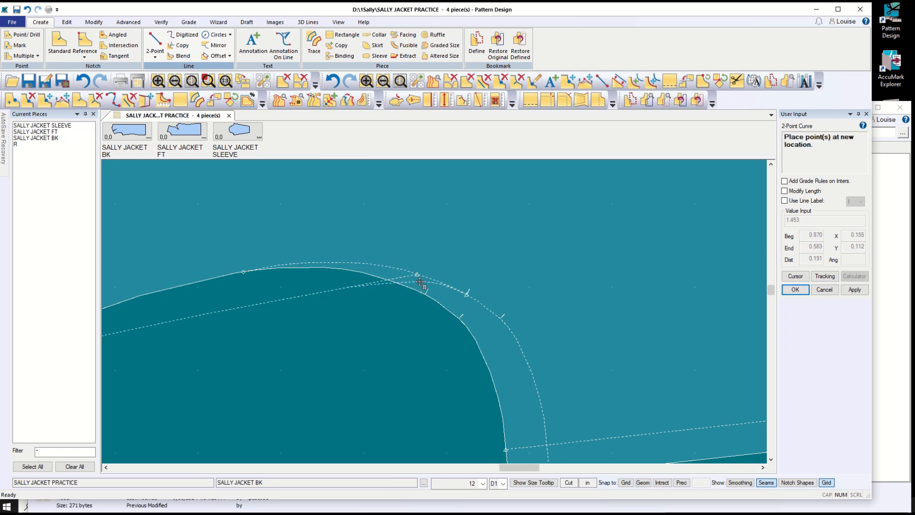
click(417, 282)
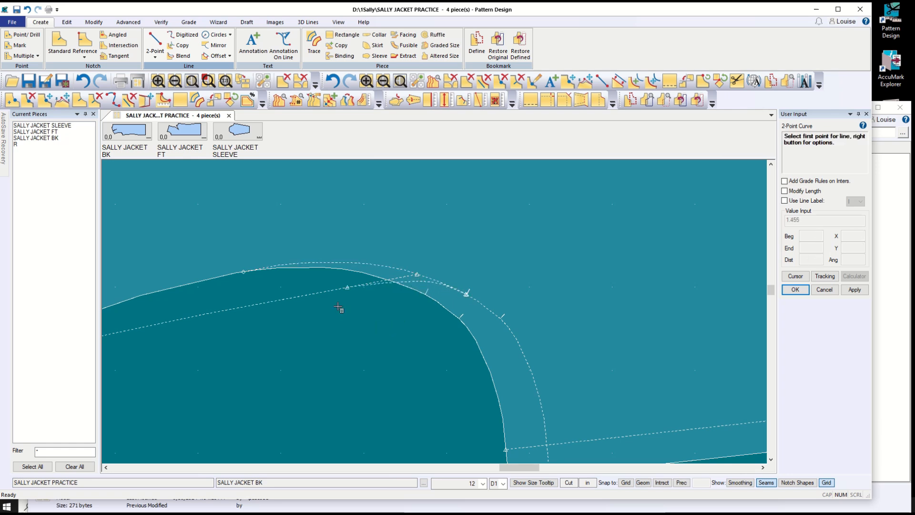
- Try to trace a new back piece from the outer lines and both new armhole curves without the dart lines, and cancel at naming
scroll(315, 326, down, 2)
scroll(321, 325, down, 4)
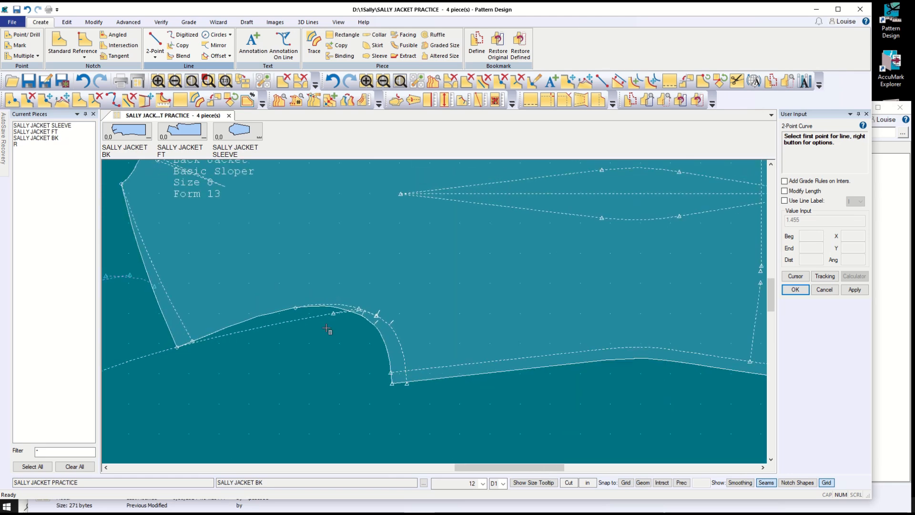
scroll(321, 265, down, 4)
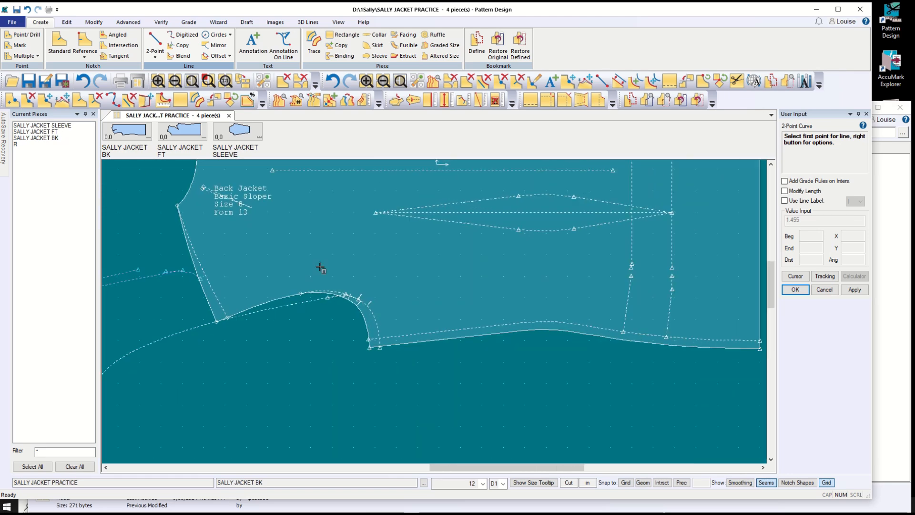
scroll(322, 270, down, 1)
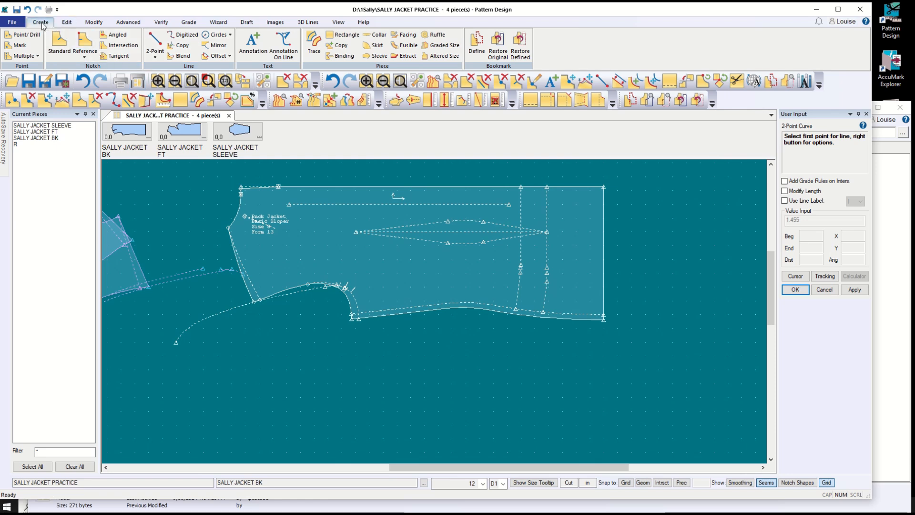
click(314, 44)
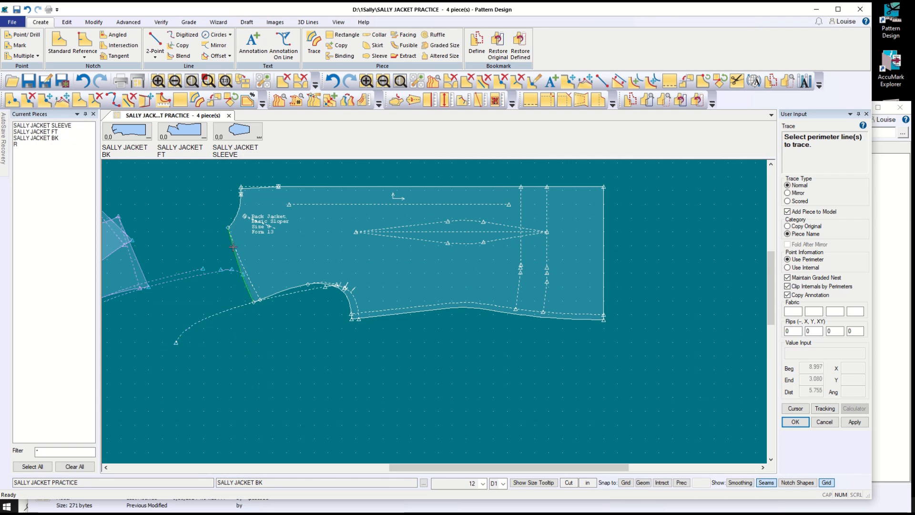
click(233, 218)
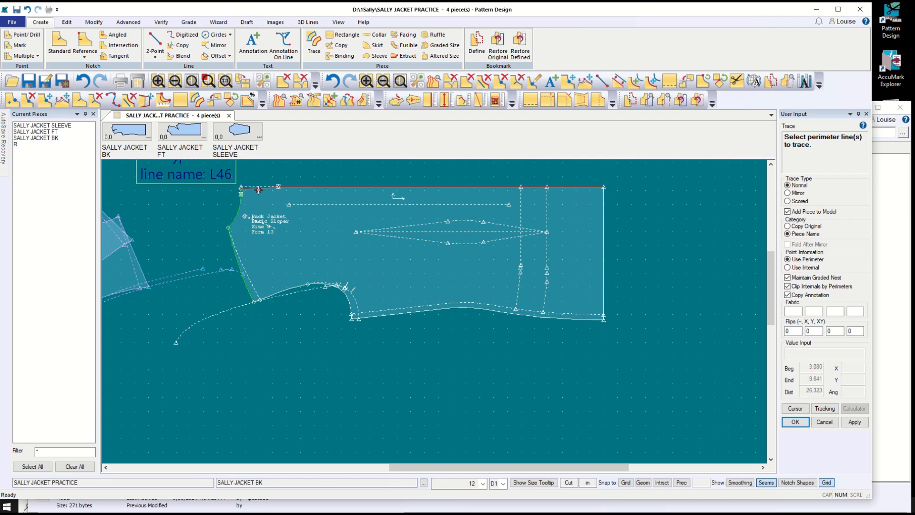
click(255, 190)
click(601, 238)
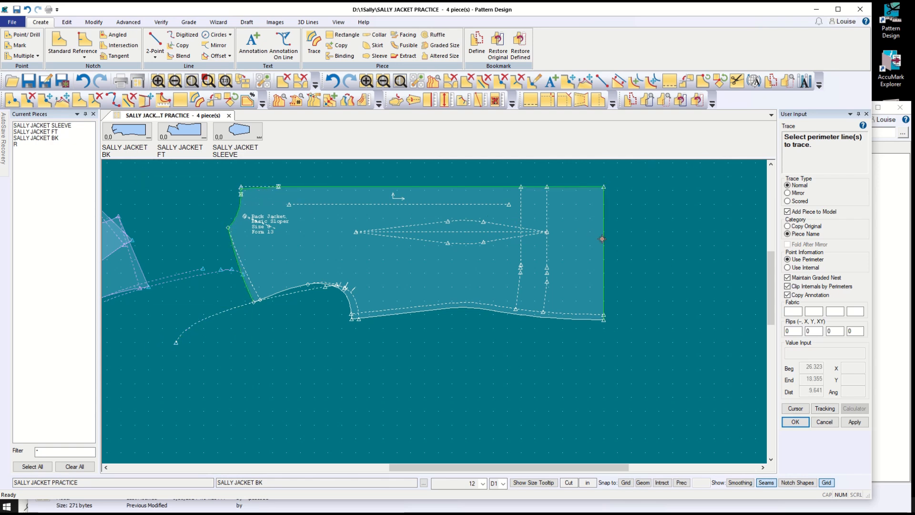
click(531, 315)
click(355, 305)
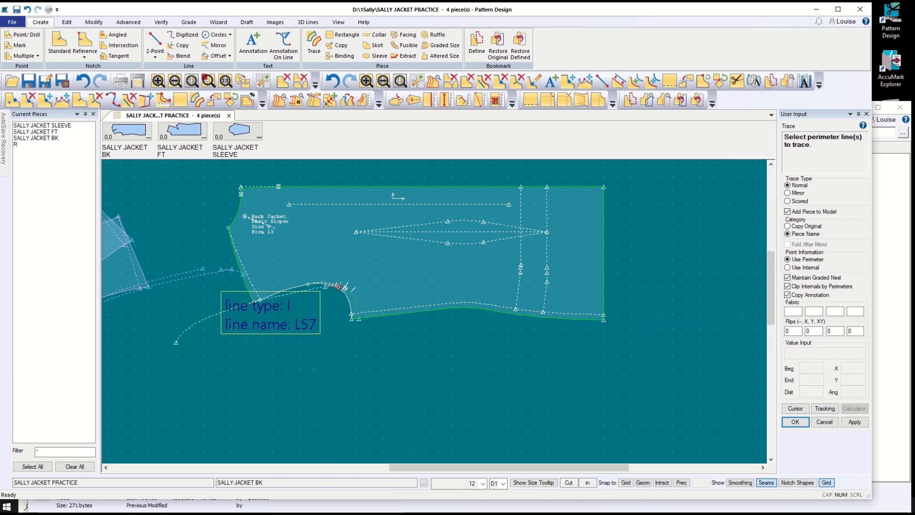
click(186, 334)
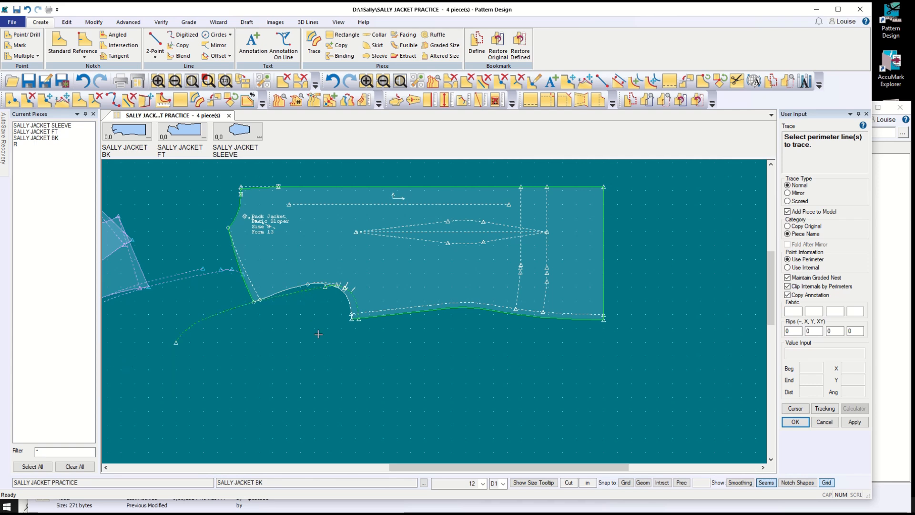
right_click(318, 333)
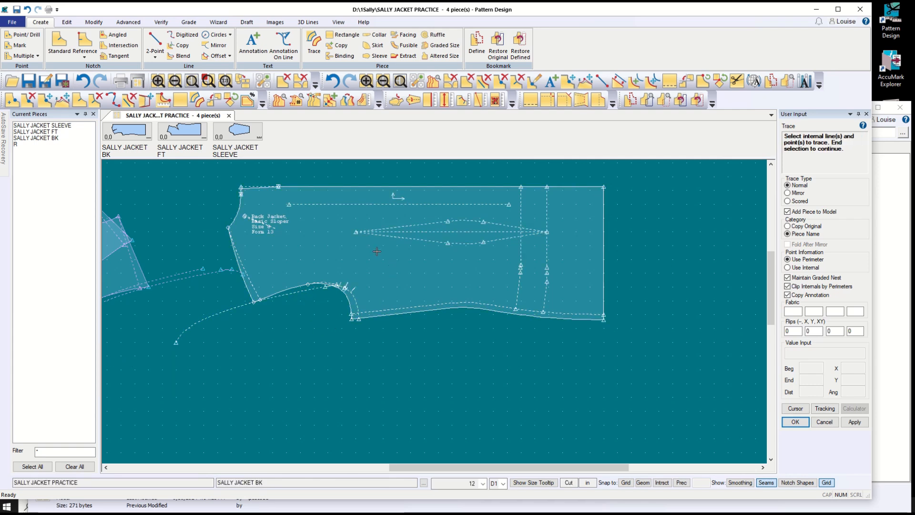
right_click(425, 233)
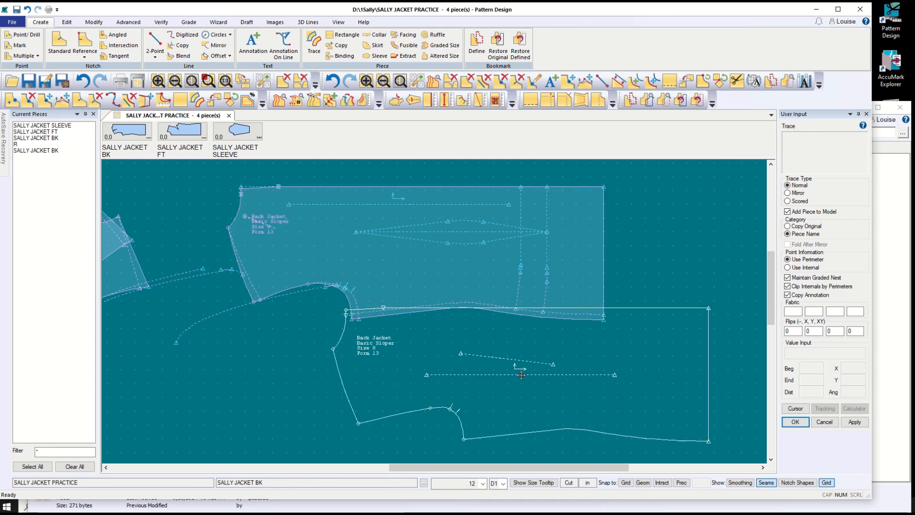
click(467, 372)
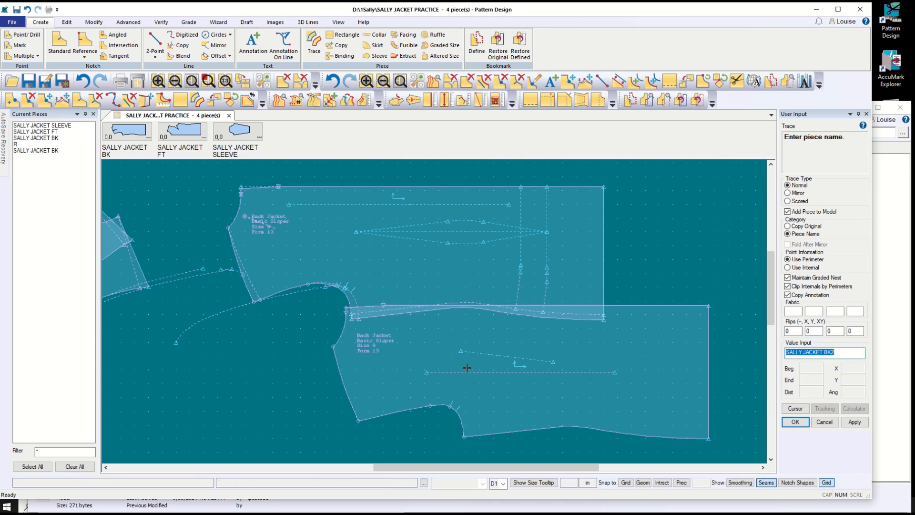
click(825, 422)
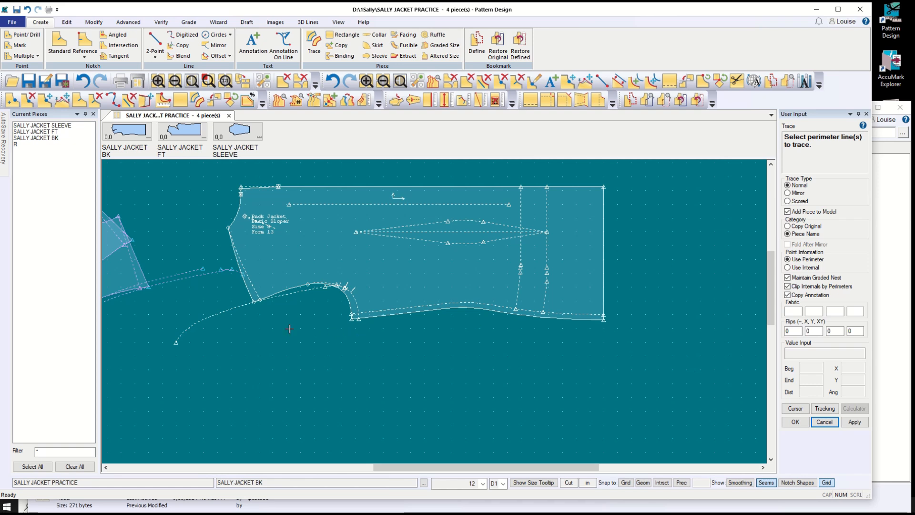
- Trace the perimeter of SALLY JACKET BK from shoulder, neckline, center back, hem, side and lower armhole lines plus the short and long new armhole curves
click(247, 289)
click(234, 221)
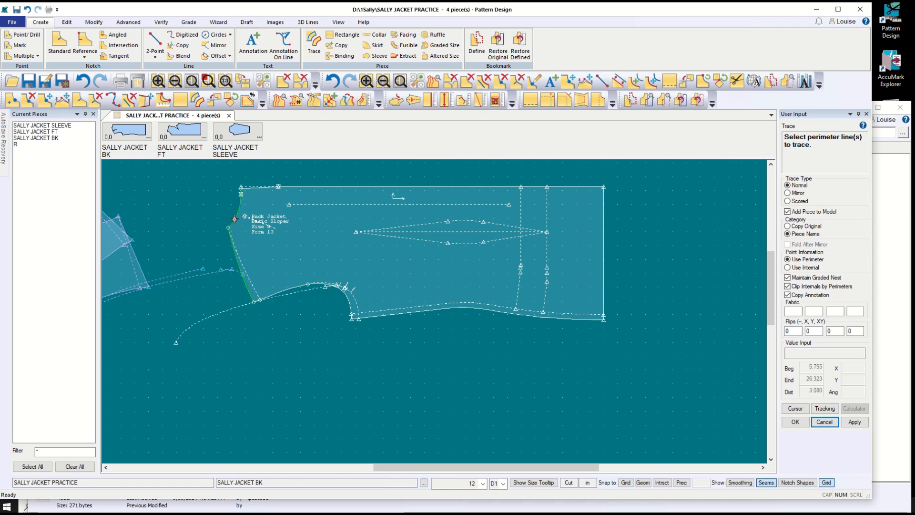
click(255, 188)
click(603, 219)
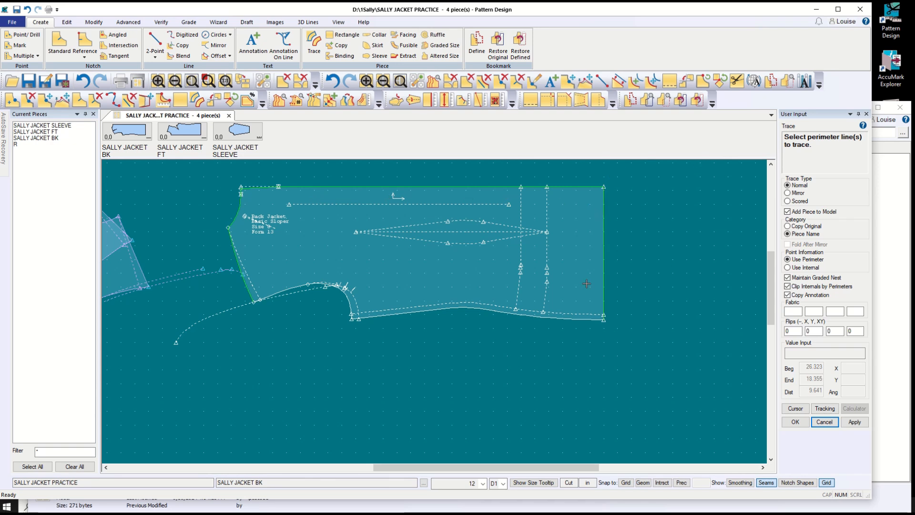
click(563, 320)
click(357, 305)
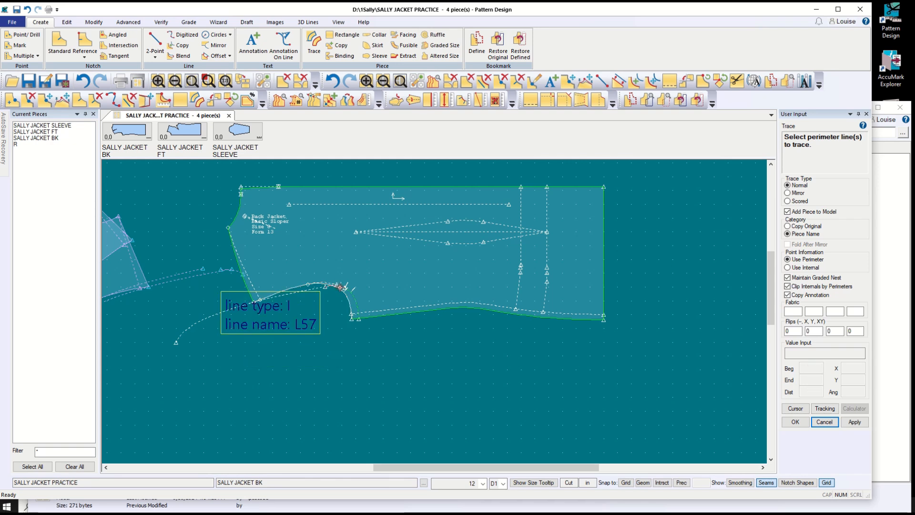
click(341, 287)
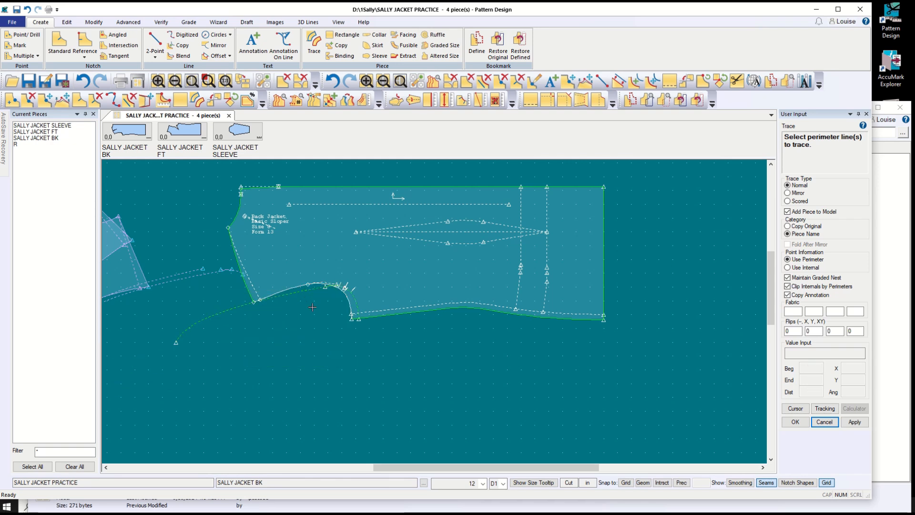
right_click(306, 345)
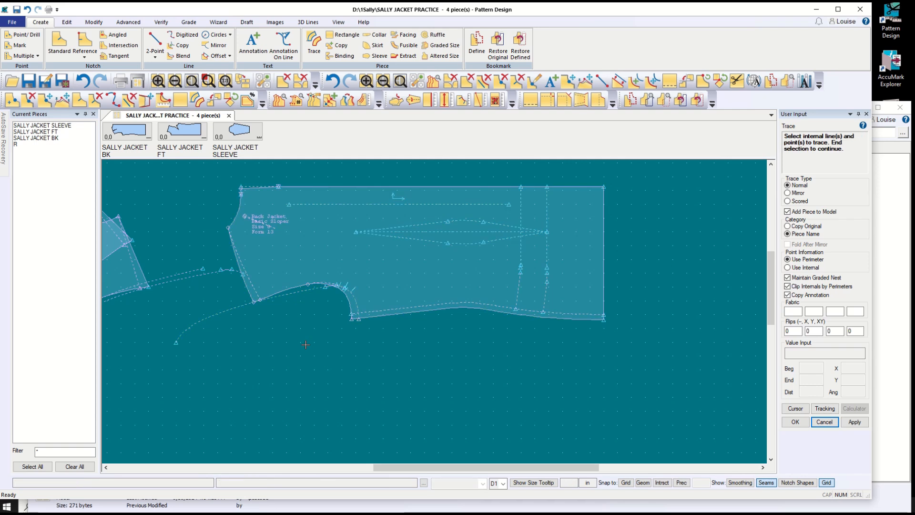
- Include the dart legs, dart centre line and both cross lines near the hem in the trace, and place the new piece below the back
click(419, 240)
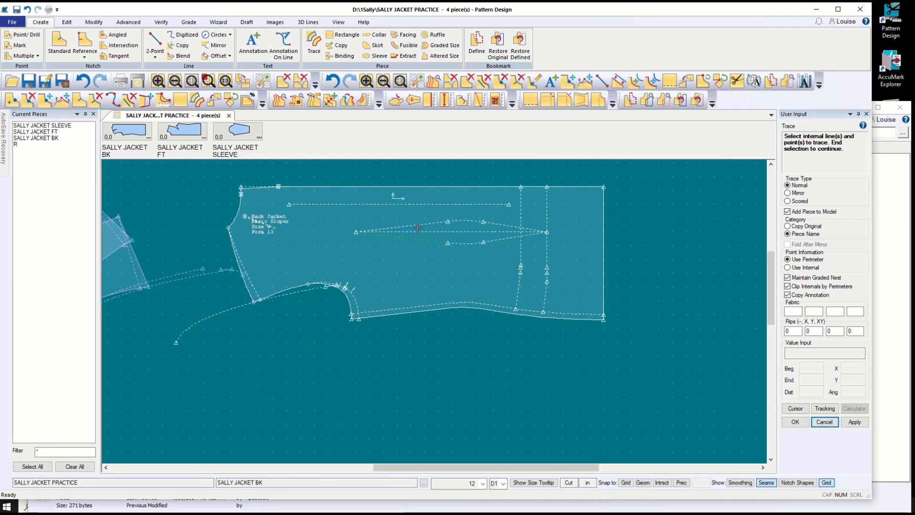
click(486, 222)
click(472, 244)
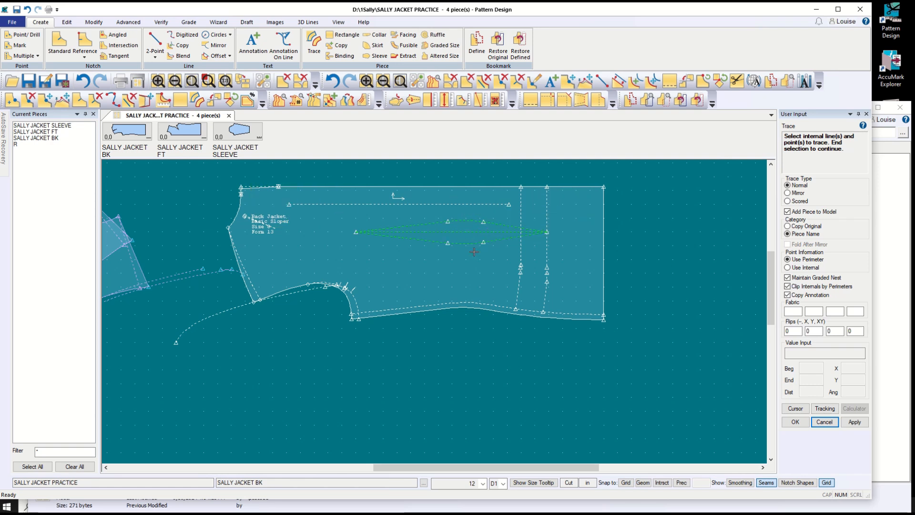
click(521, 265)
click(546, 296)
right_click(440, 365)
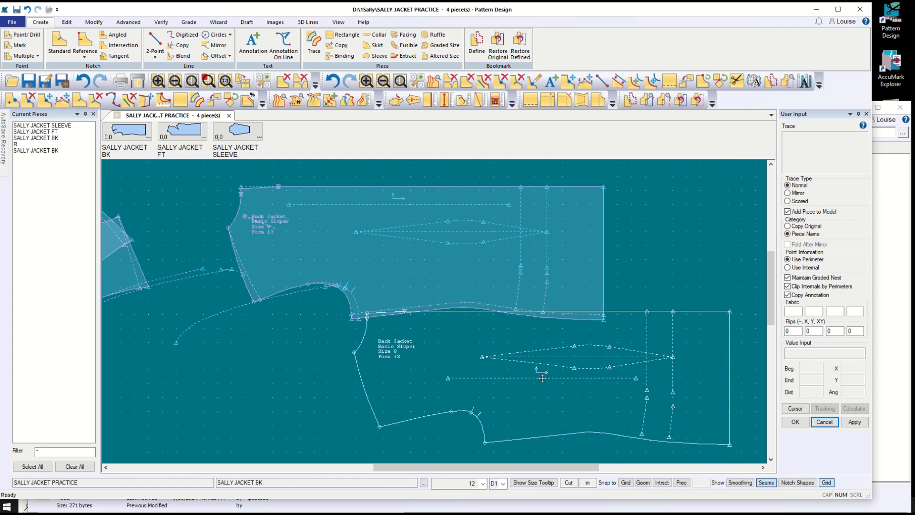
click(552, 377)
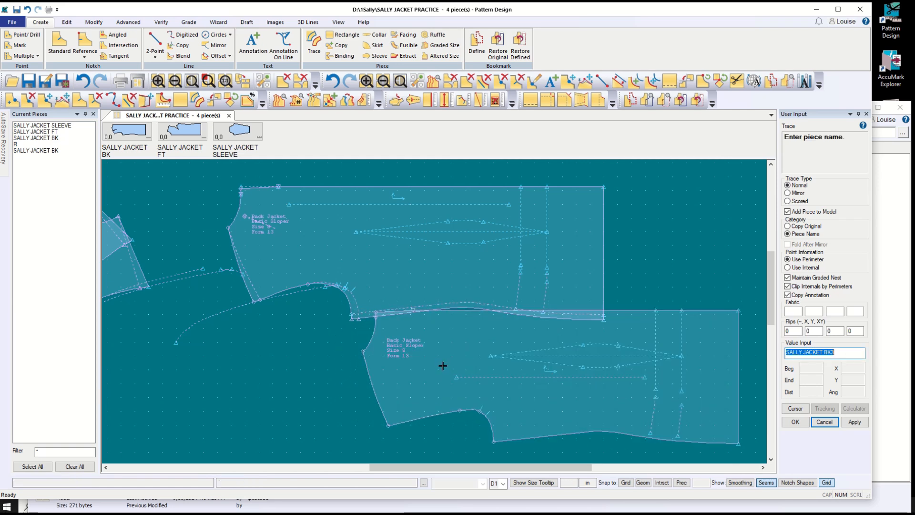
- Name the traced piece SALLY JACKET BK adjusted and finish tracing
click(832, 353)
key(BackSpace)
text(adjusted)
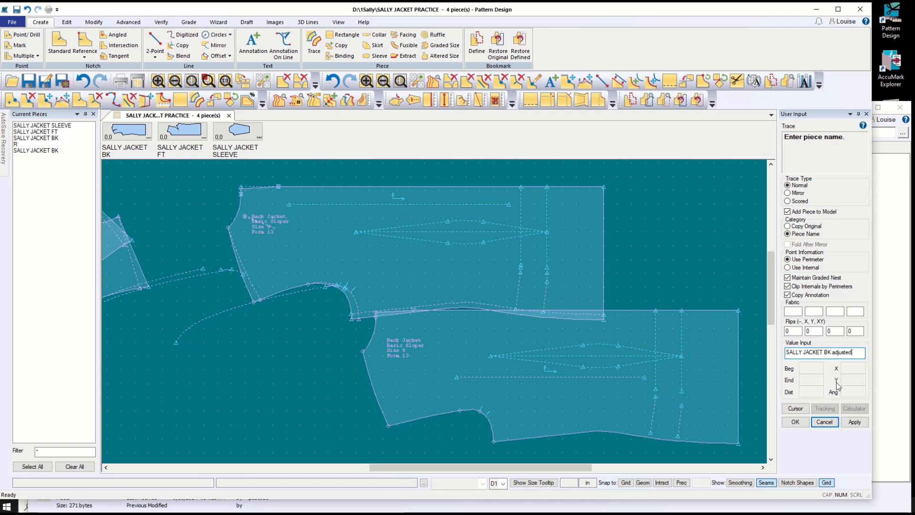
click(805, 423)
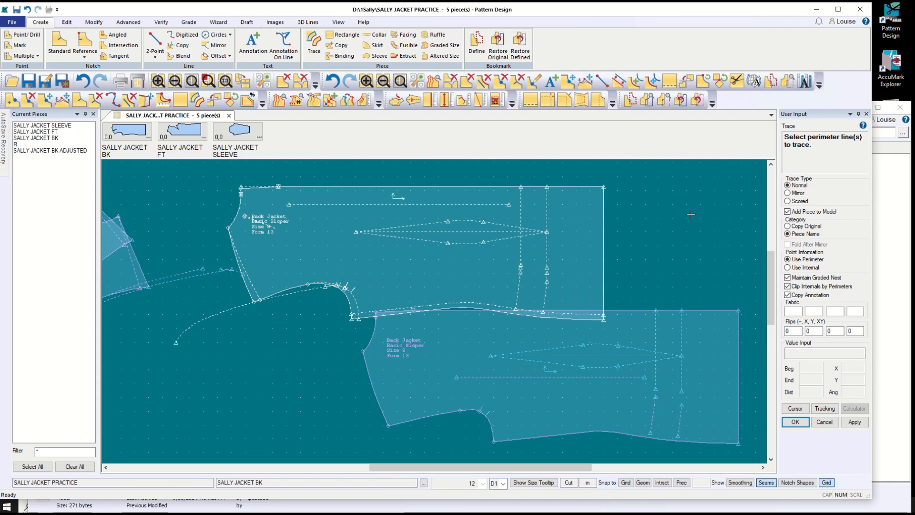
click(824, 422)
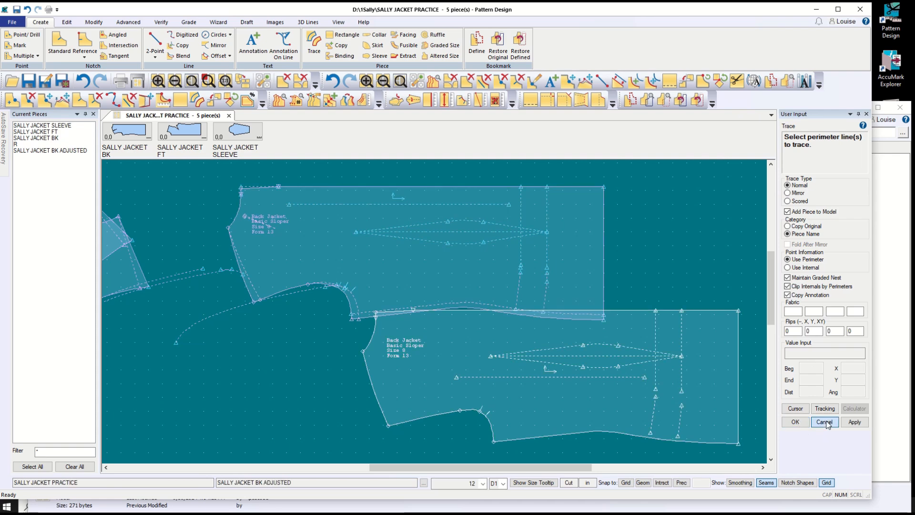
- Shift the adjusted back slightly upward and place another copy of the original SALLY JACKET BK over it
click(625, 394)
click(626, 375)
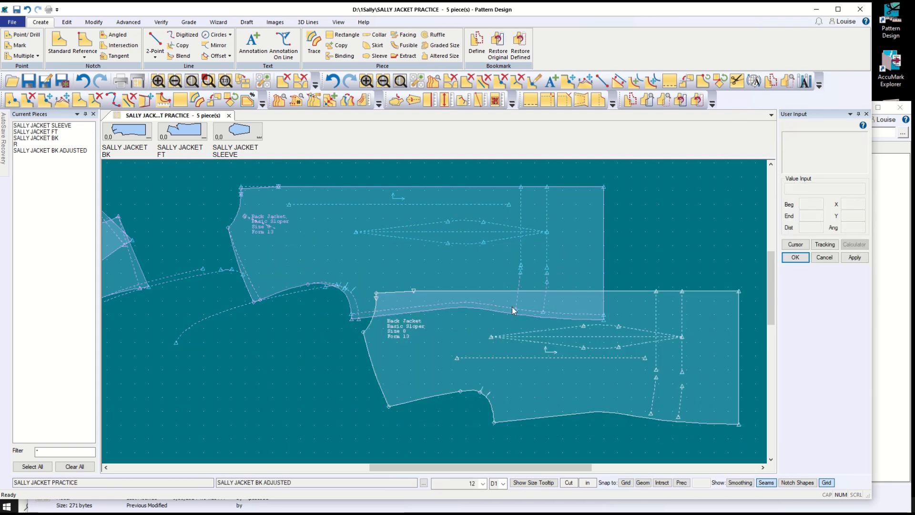
drag(127, 131, 553, 355)
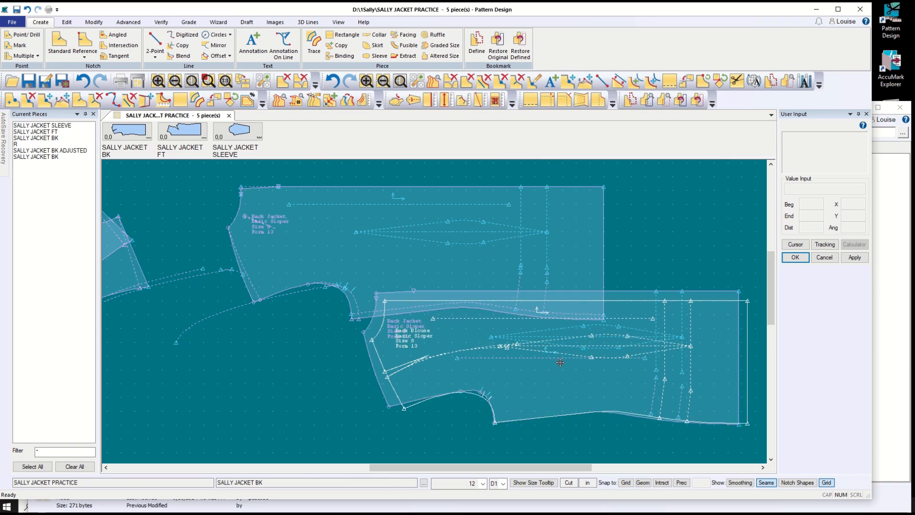
click(560, 362)
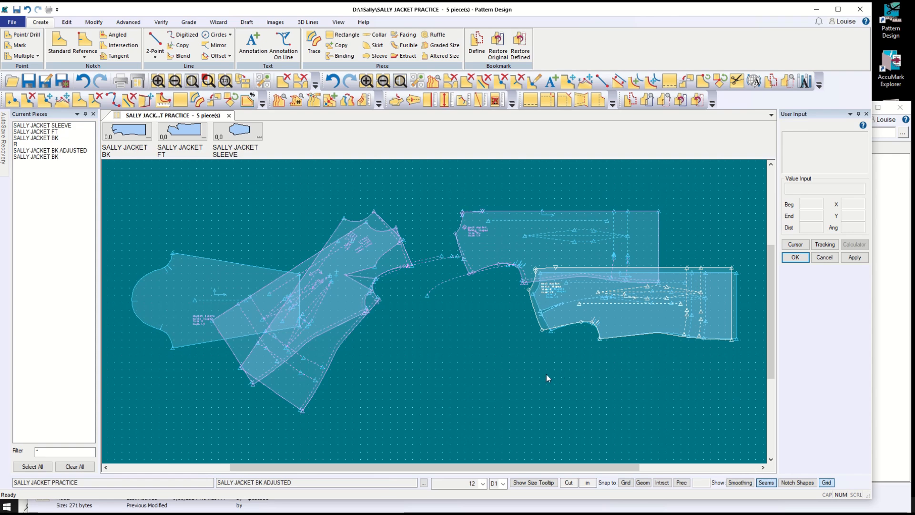
- Compare the armholes of the overlaid backs, matching the original SALLY JACKET BK first at the underarm corner, at the armhole curve, and again at the corner
scroll(597, 317, up, 2)
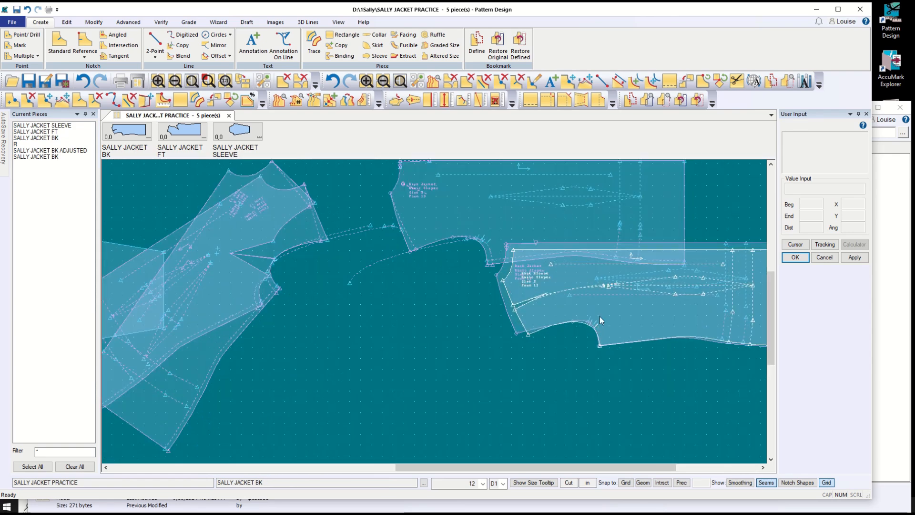
scroll(602, 318, up, 3)
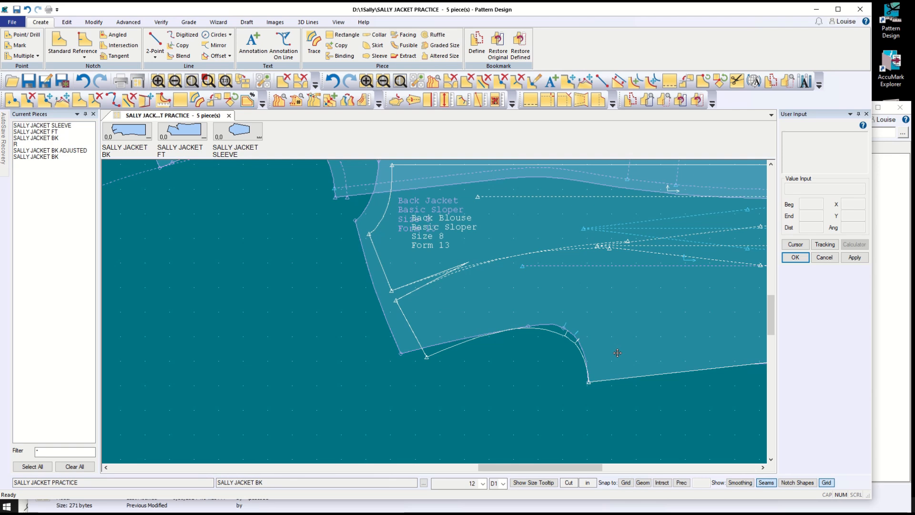
click(617, 352)
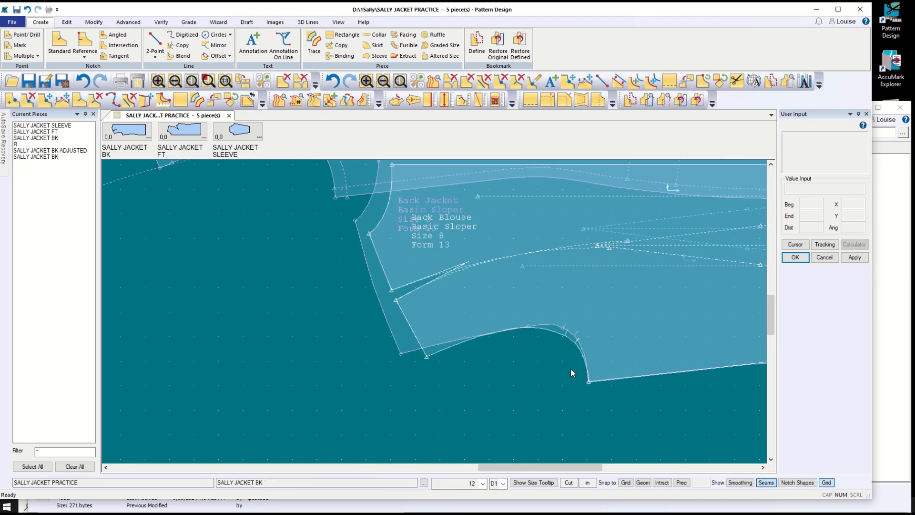
drag(591, 339, 591, 332)
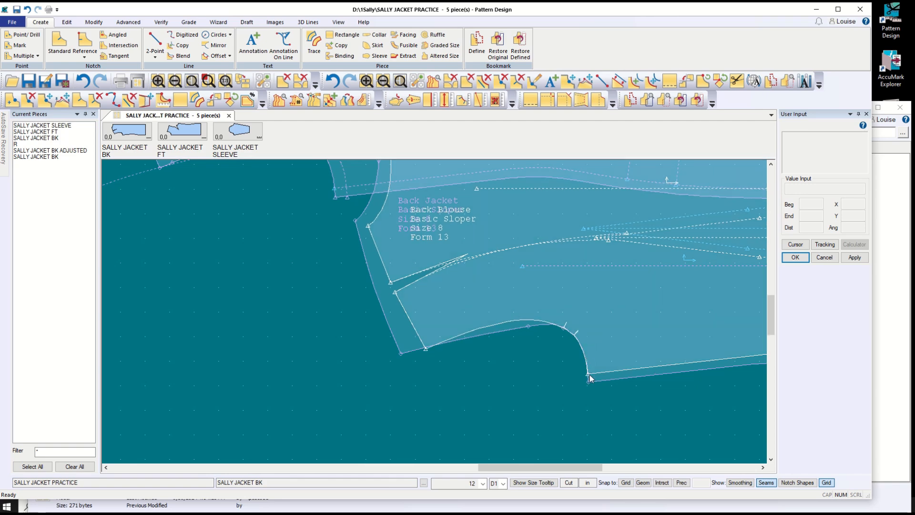
click(508, 323)
drag(616, 331, 616, 339)
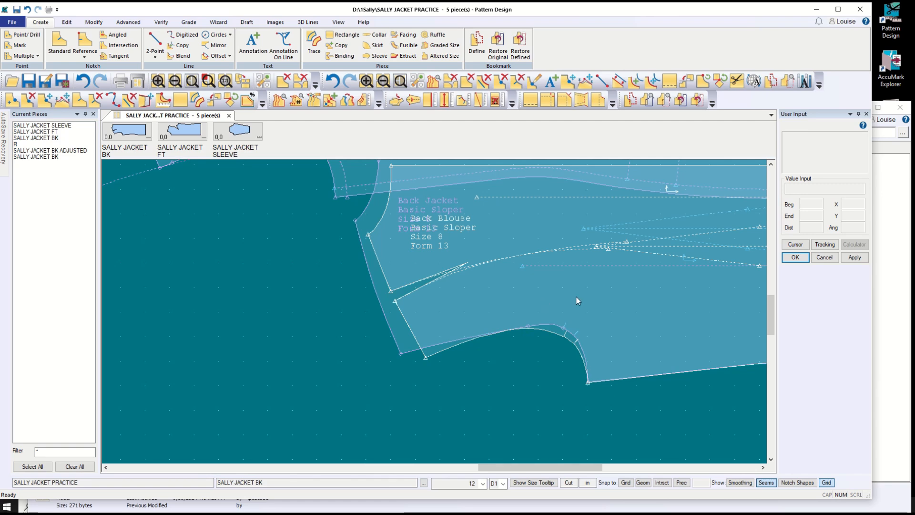
- Move the original SALLY JACKET BK off the adjusted piece into the empty area above all the other pieces
scroll(488, 398, up, 1)
scroll(484, 383, down, 1)
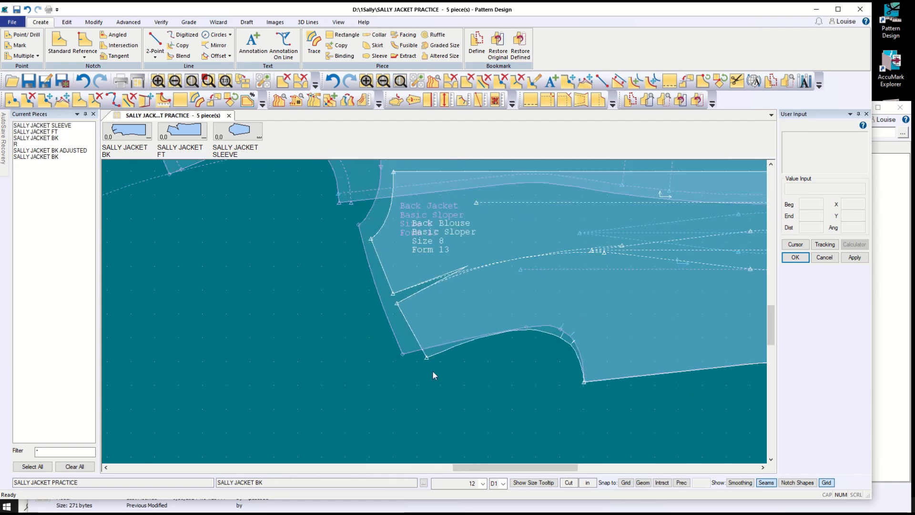
scroll(421, 387, down, 2)
scroll(421, 387, down, 2)
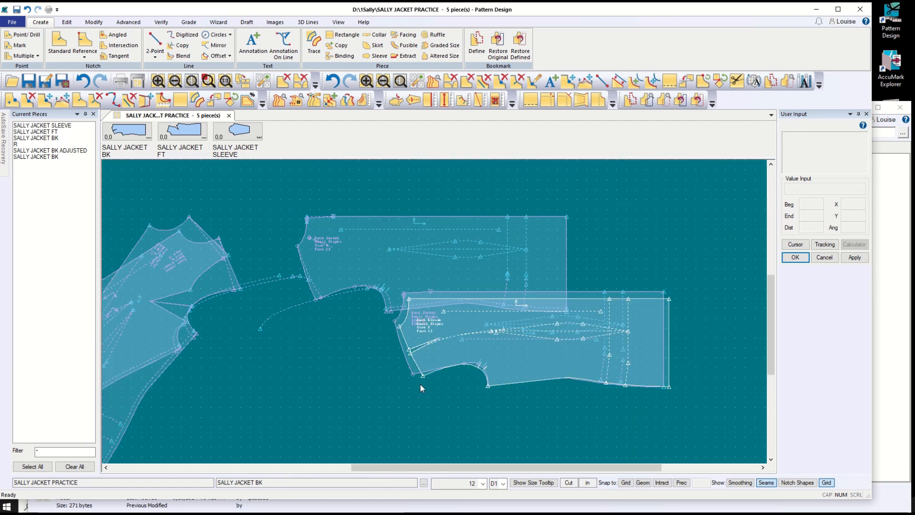
click(510, 369)
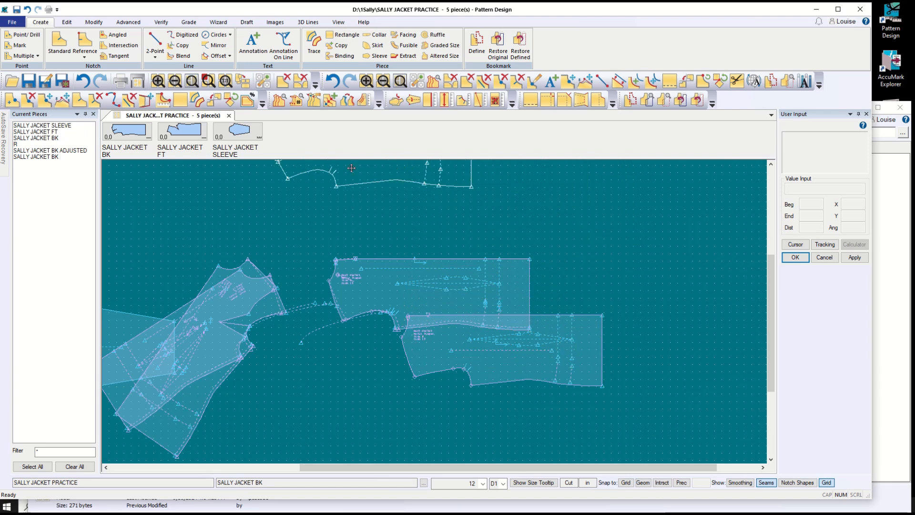
click(112, 161)
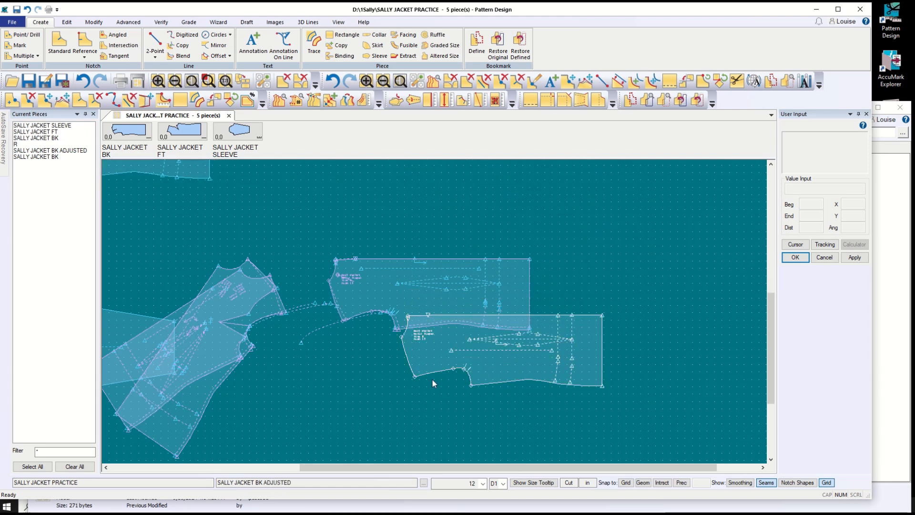
- Draw a two-point curve about 2.74 in long on the adjusted back, bridging the armhole bend from the upper armhole line to just past the notches
scroll(448, 380, up, 1)
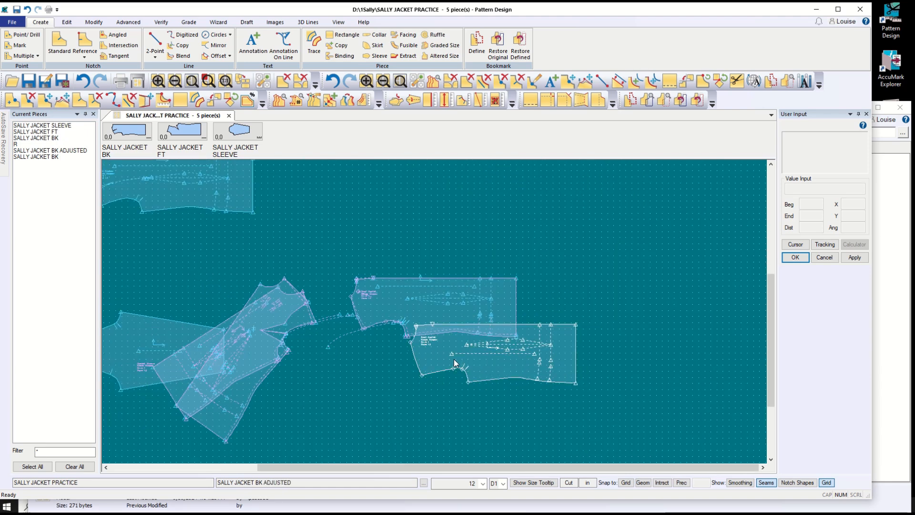
scroll(439, 386, up, 5)
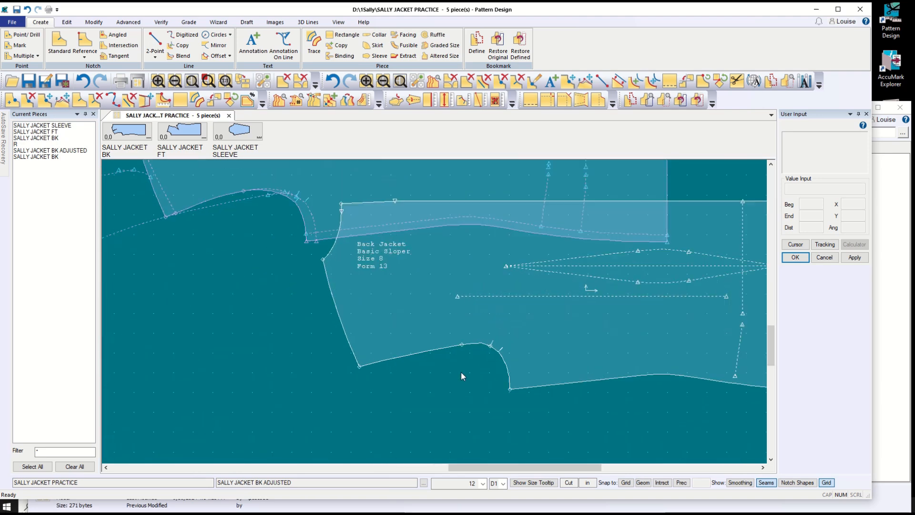
scroll(465, 364, up, 1)
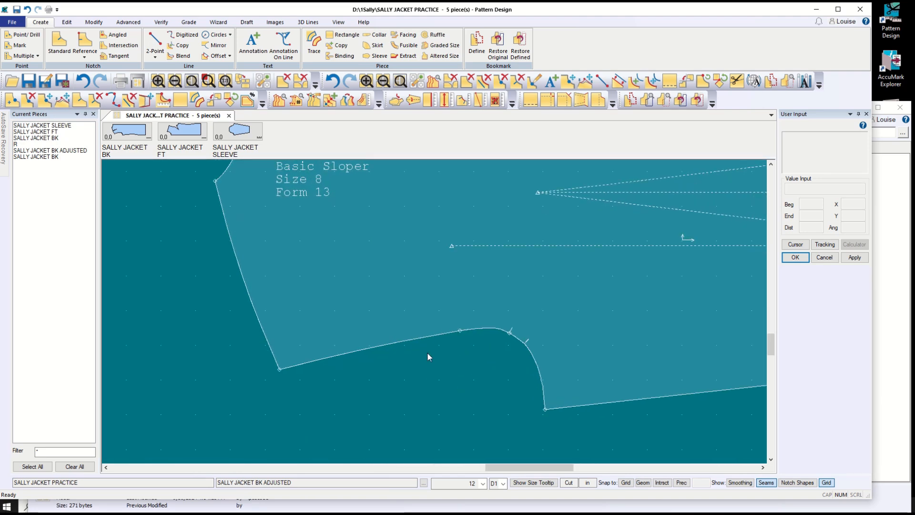
click(154, 55)
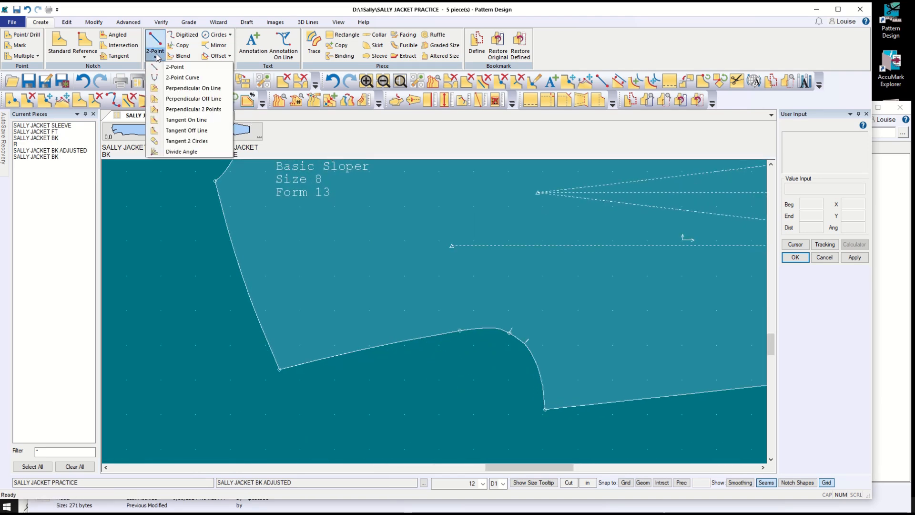
click(162, 78)
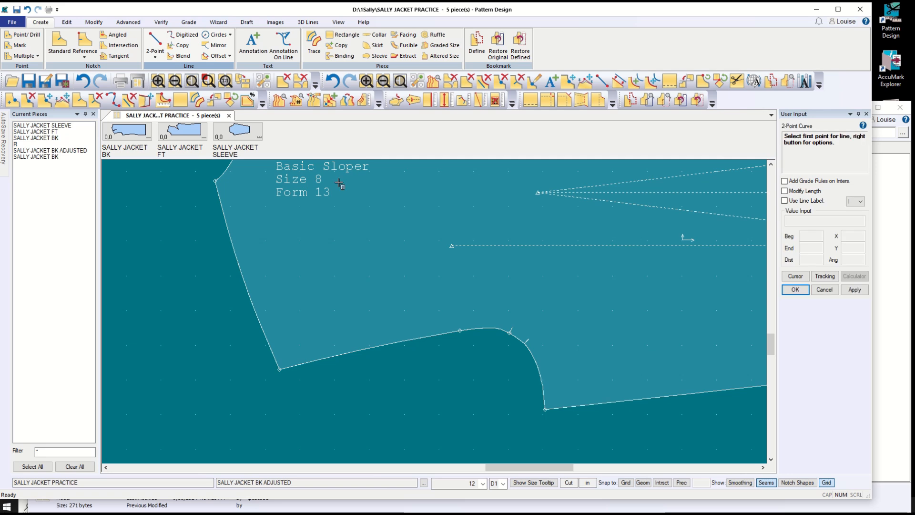
click(442, 334)
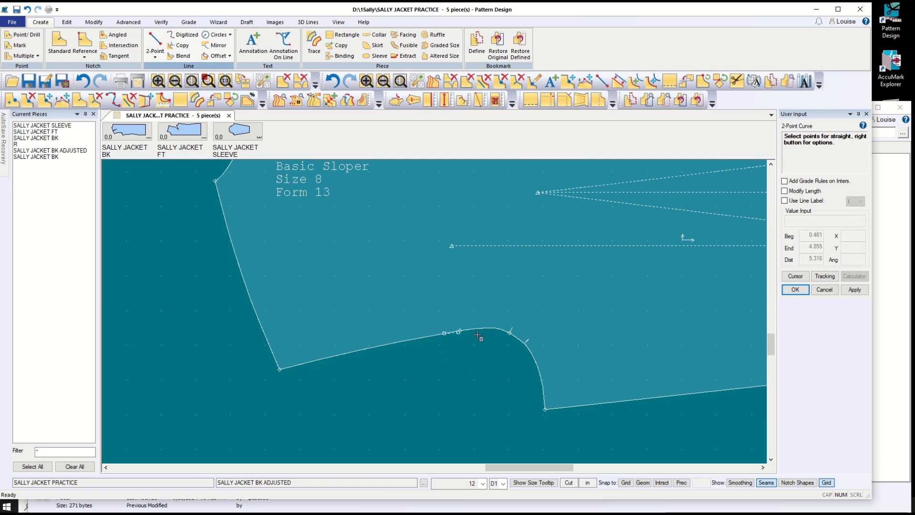
click(523, 356)
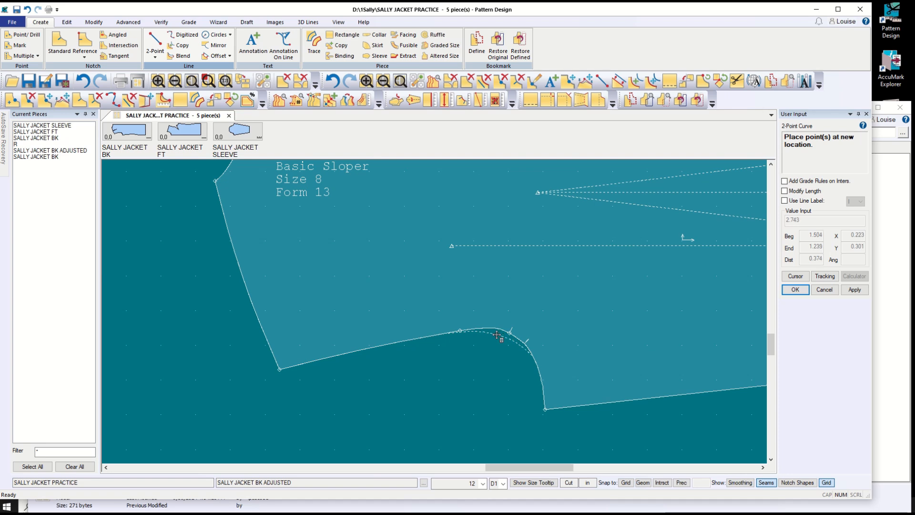
click(497, 335)
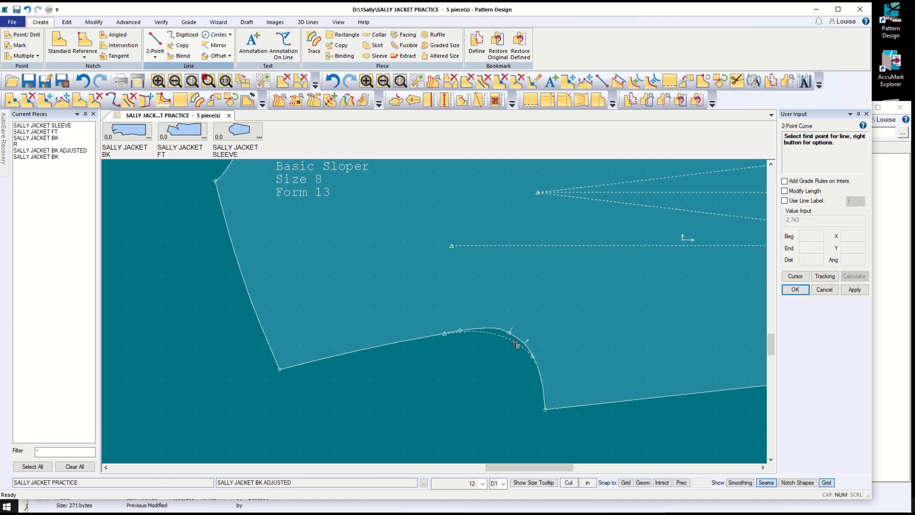
scroll(471, 425, up, 1)
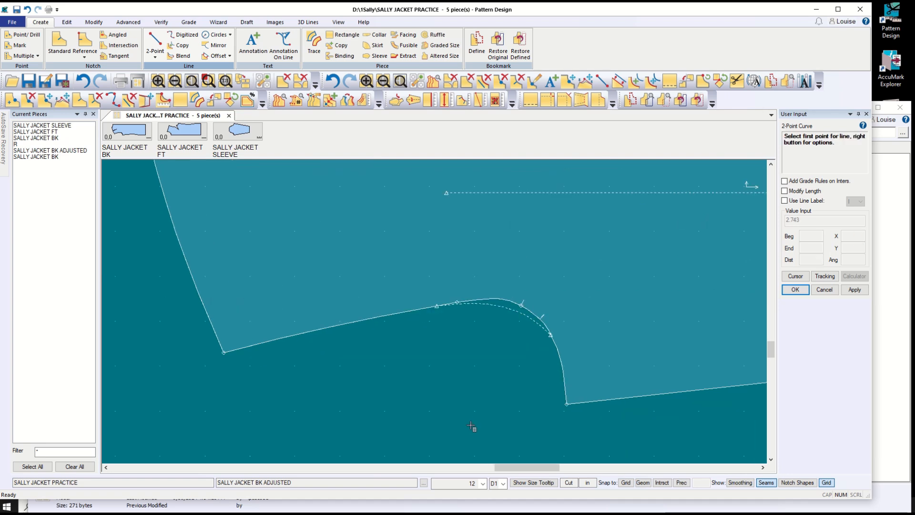
scroll(471, 426, down, 3)
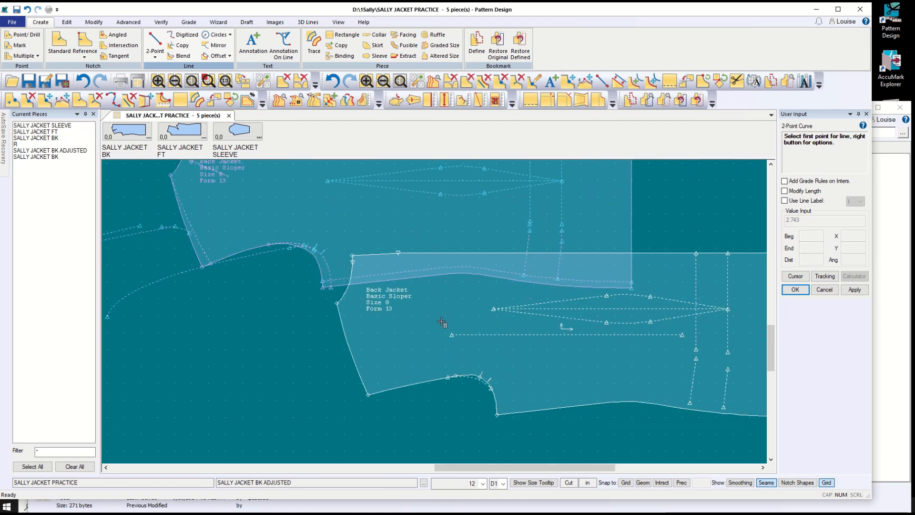
click(824, 289)
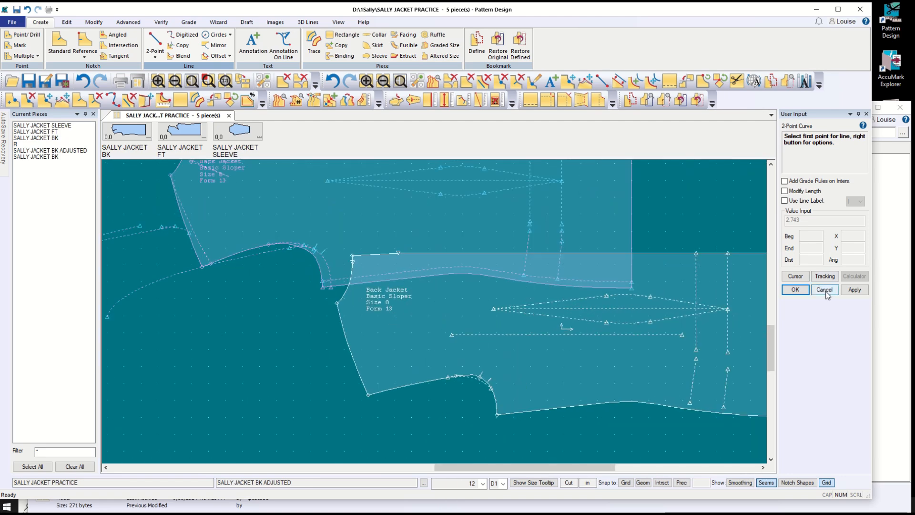
- Store SALLY JACKET BK ADJUSTED in the piece menu and place it again in the work area below the back
click(598, 351)
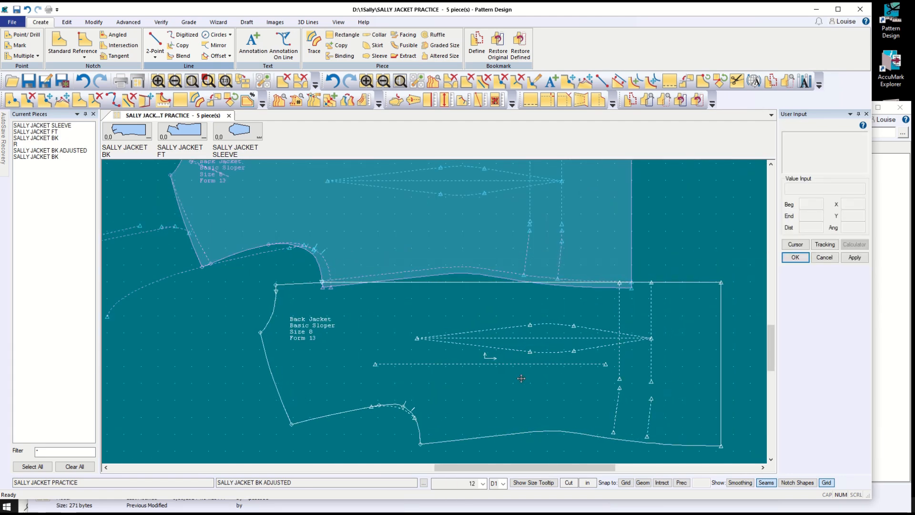
click(519, 377)
right_click(476, 376)
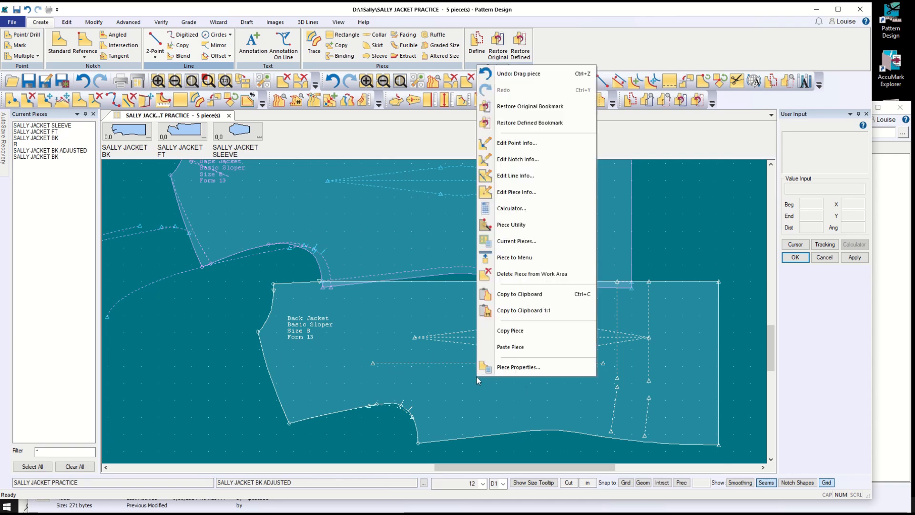
click(515, 257)
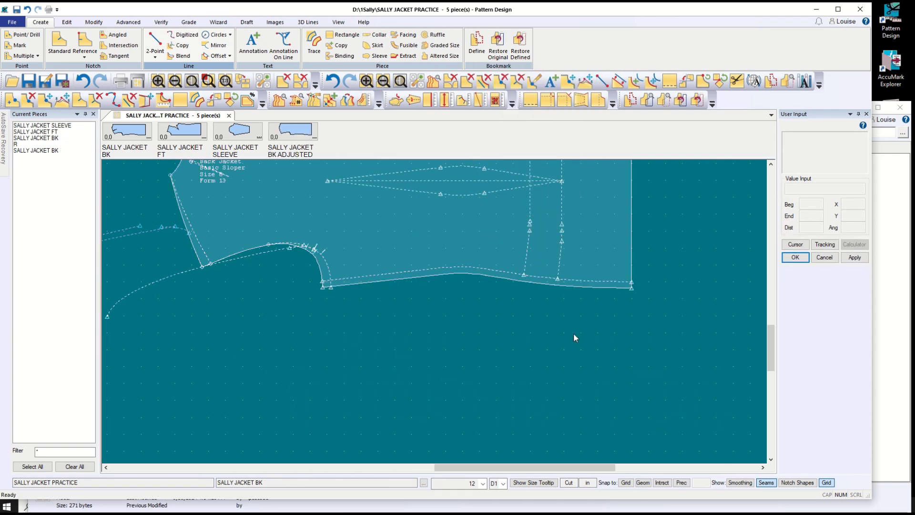
click(301, 133)
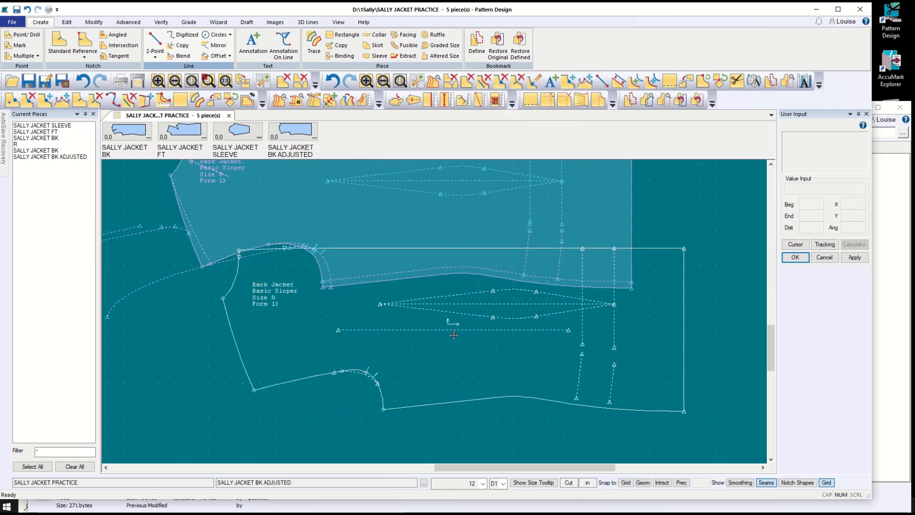
click(468, 367)
- Shift SALLY JACKET BK ADJUSTED slightly further below the traced back and save that piece
click(300, 210)
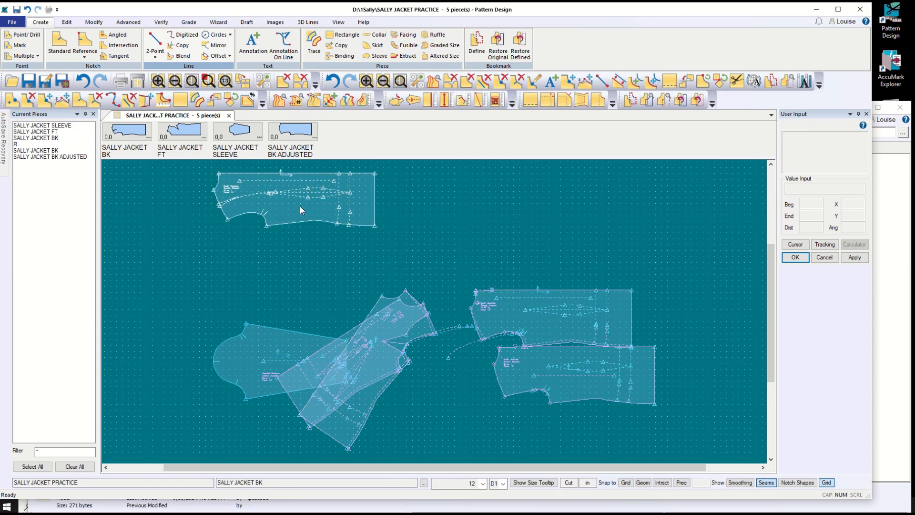
click(593, 388)
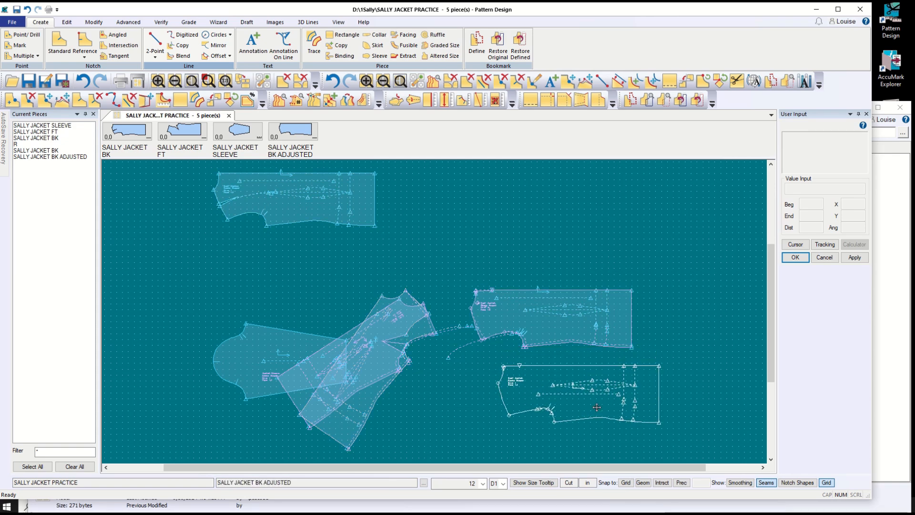
click(597, 407)
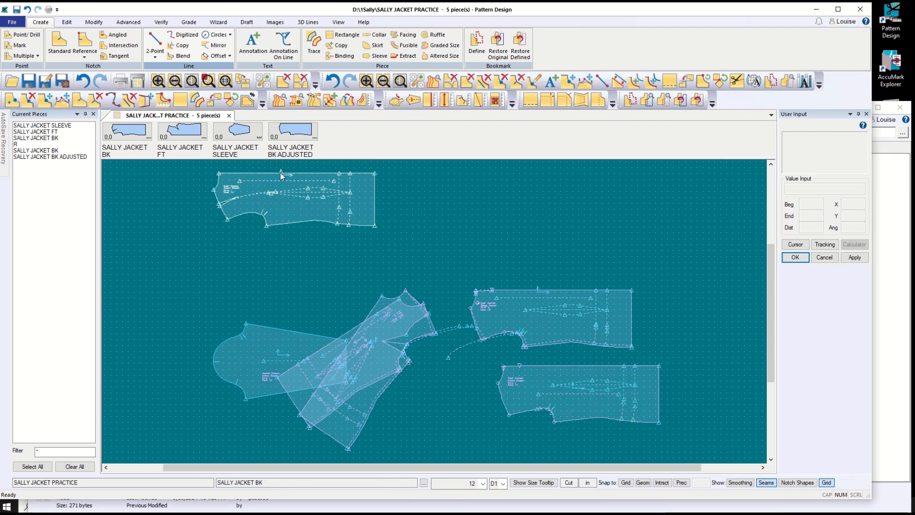
click(18, 11)
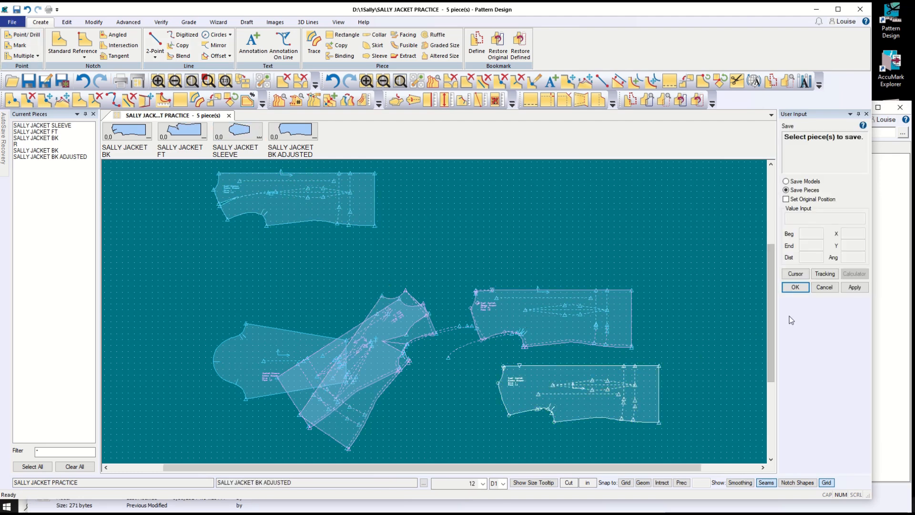
click(792, 289)
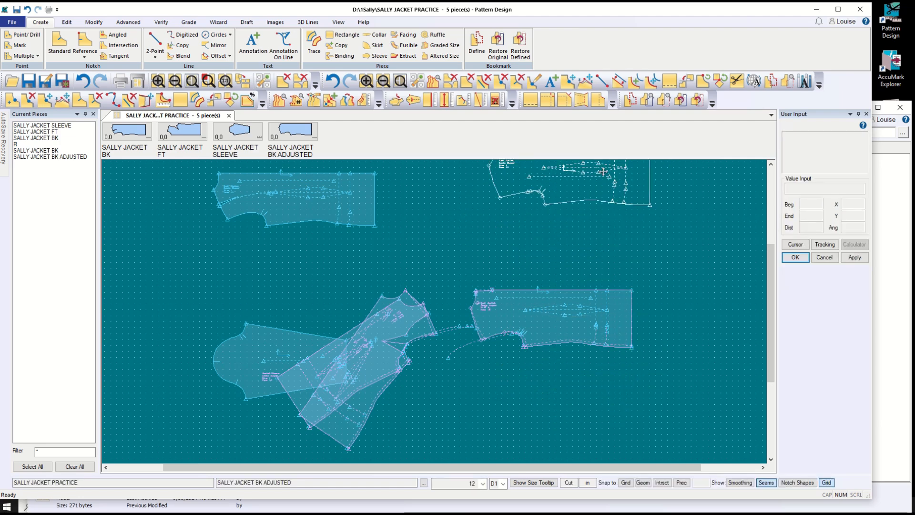
- Clear the space around the overlapping fronts by moving the two remaining backs and the sleeve up and away from them
click(328, 195)
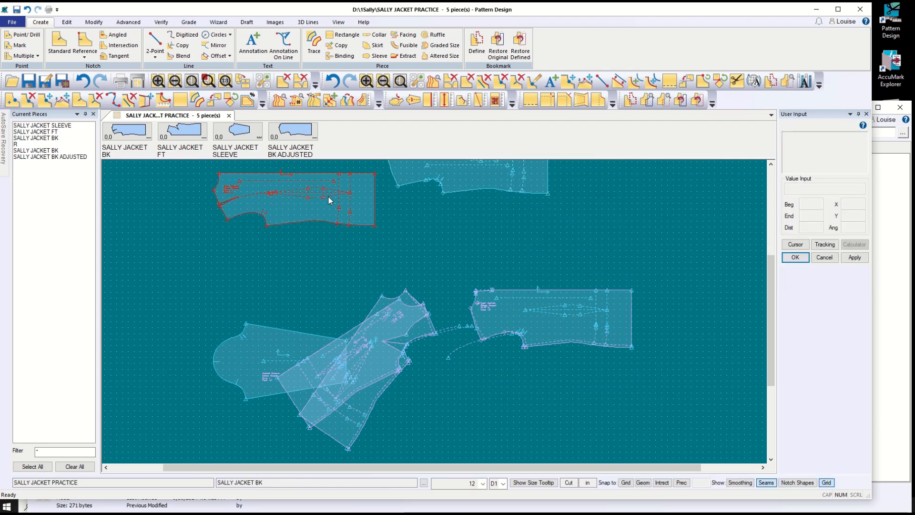
click(496, 163)
click(558, 328)
click(666, 226)
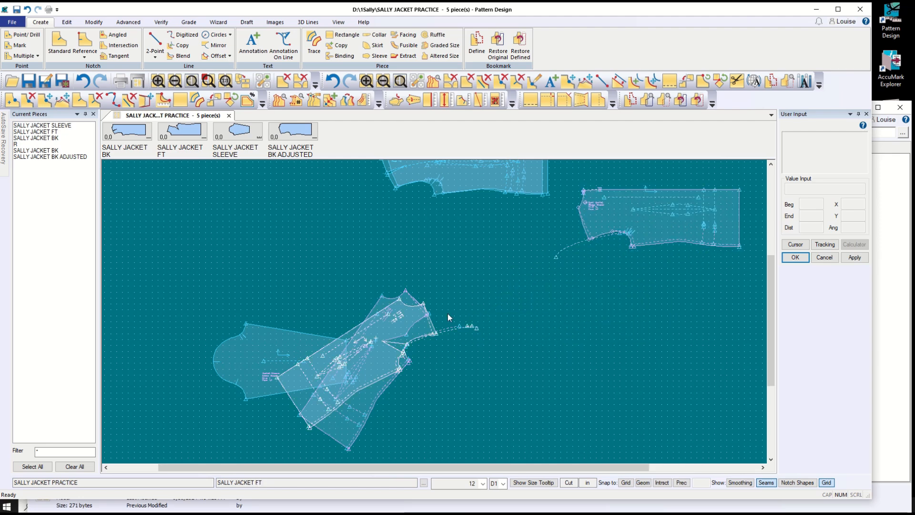
click(242, 351)
click(164, 186)
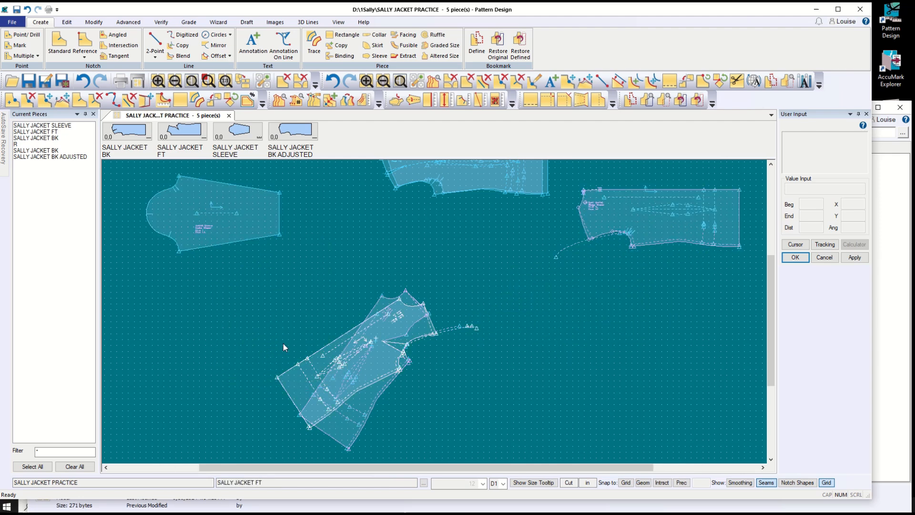
- Try moving piece R off SALLY JACKET FT into the empty area beside it, and undo the move
click(340, 388)
click(517, 382)
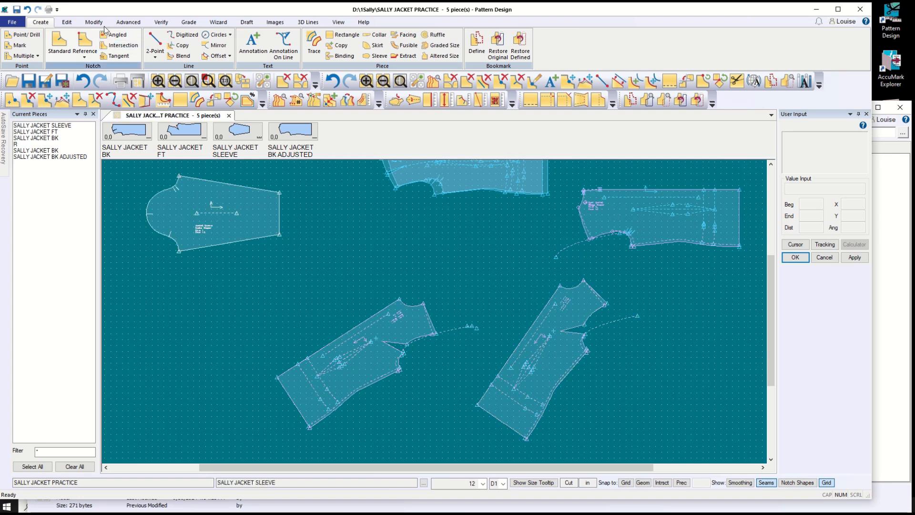
click(28, 9)
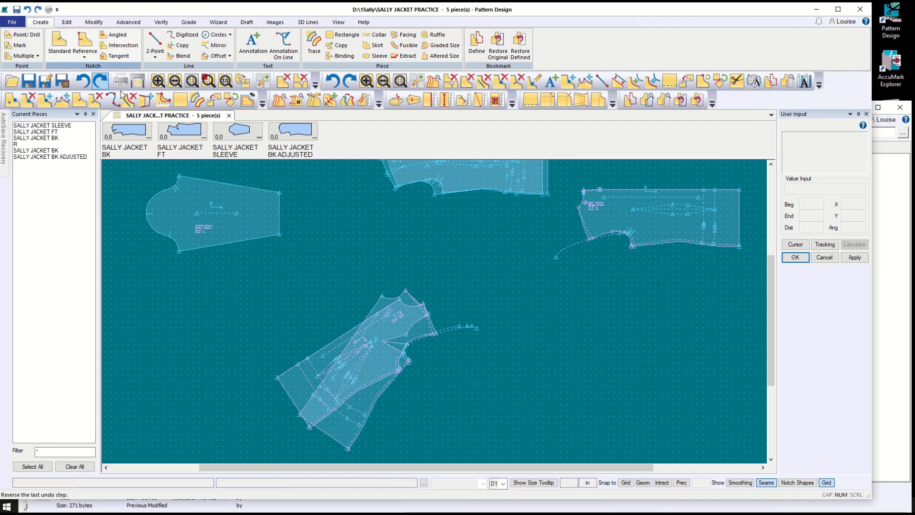
scroll(404, 375, down, 1)
scroll(404, 371, up, 5)
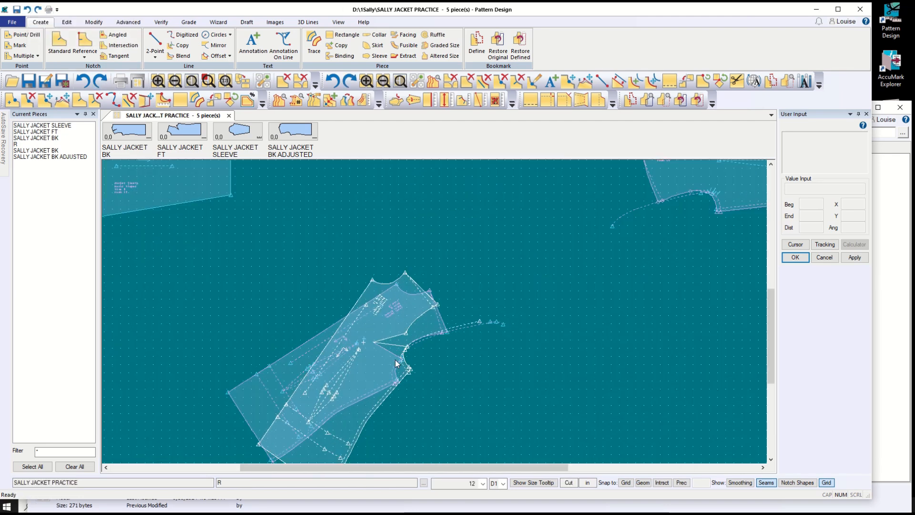
scroll(401, 370, up, 1)
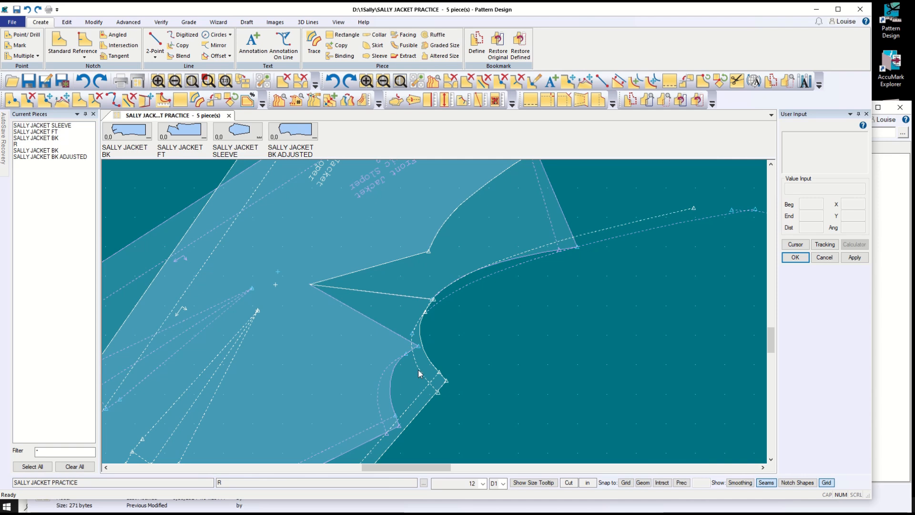
click(180, 46)
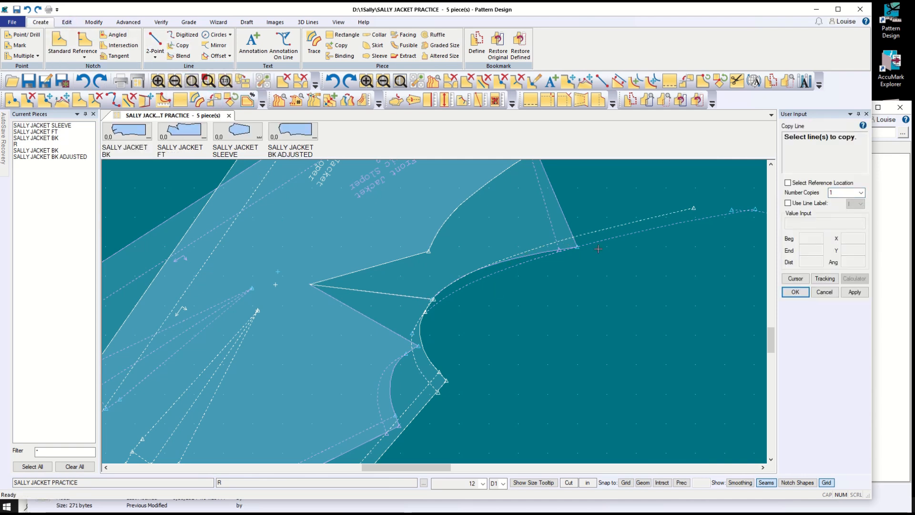
click(695, 221)
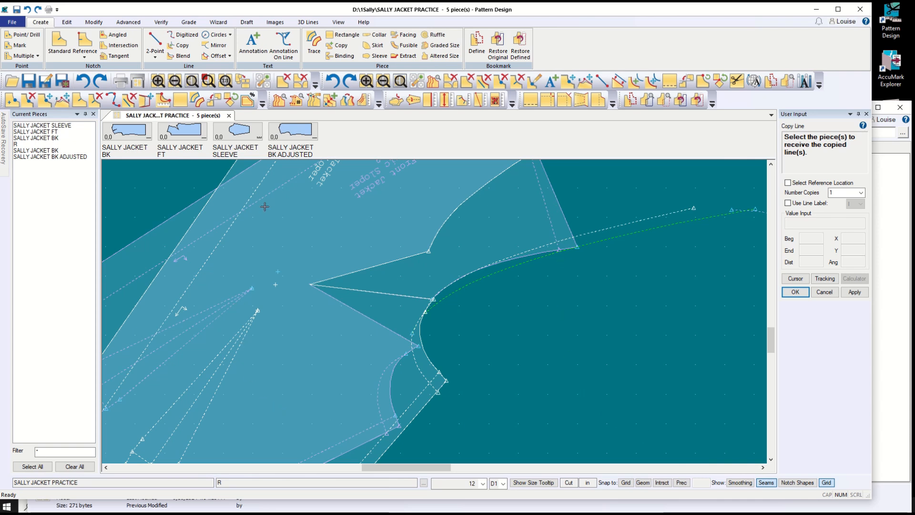
click(44, 132)
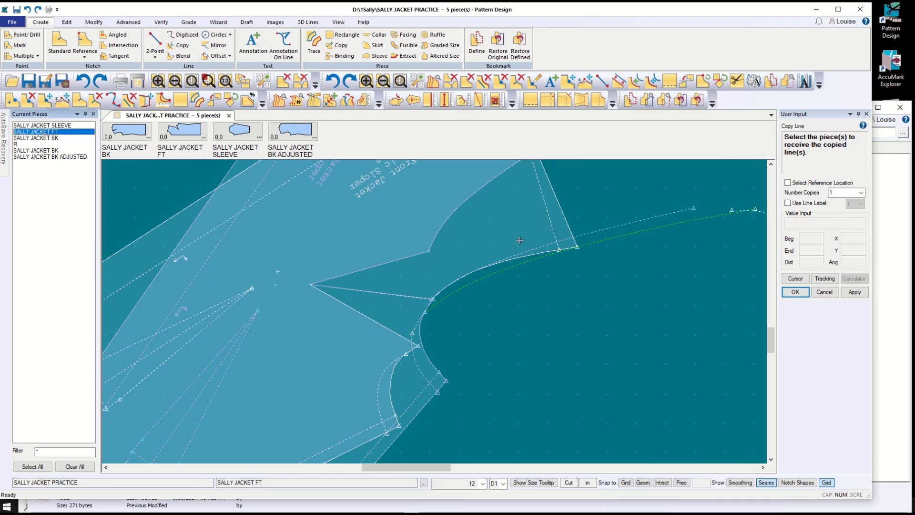
click(562, 216)
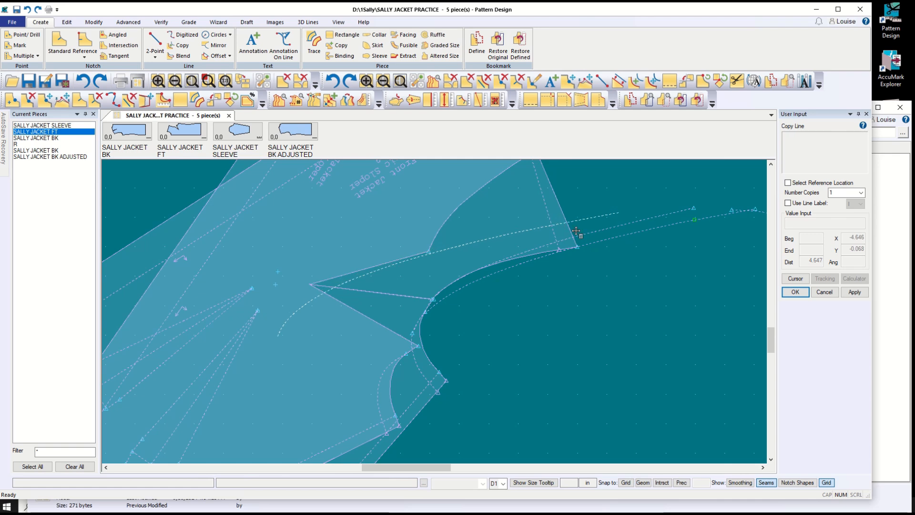
click(825, 291)
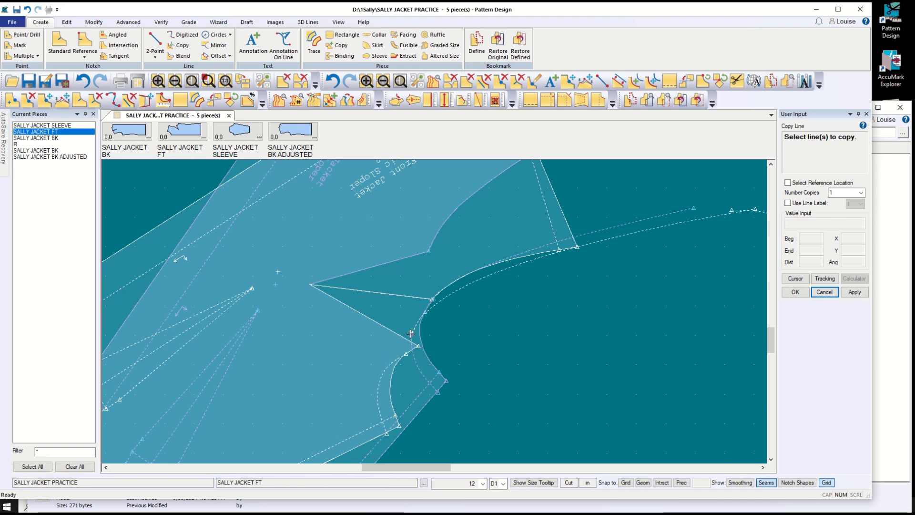
click(825, 292)
- Clear the piece list selection and separate the overlapping fronts, leaving SALLY JACKET FT's armhole in open space with piece R moved aside
drag(307, 383, 567, 463)
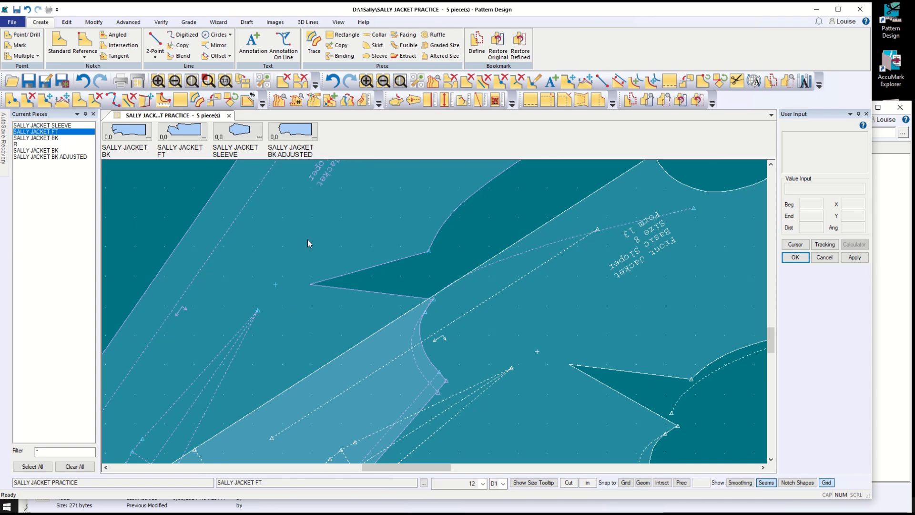
click(75, 466)
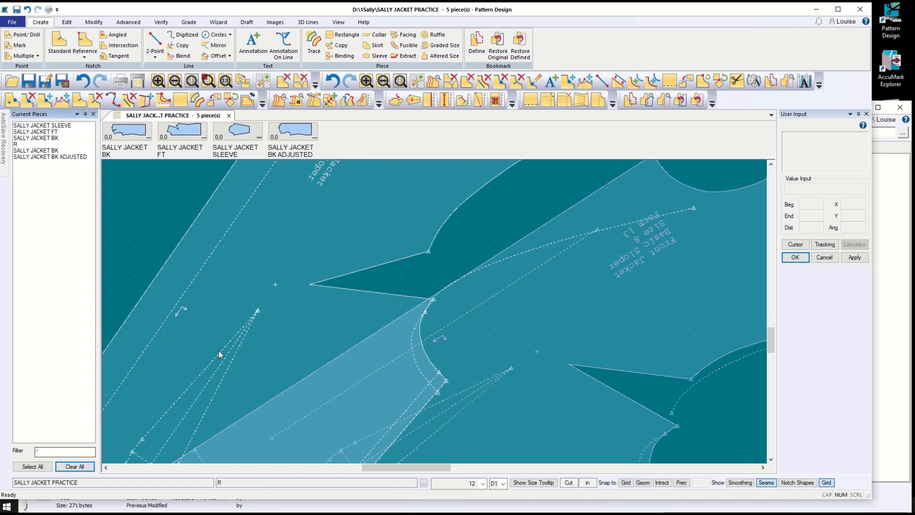
drag(366, 206, 99, 242)
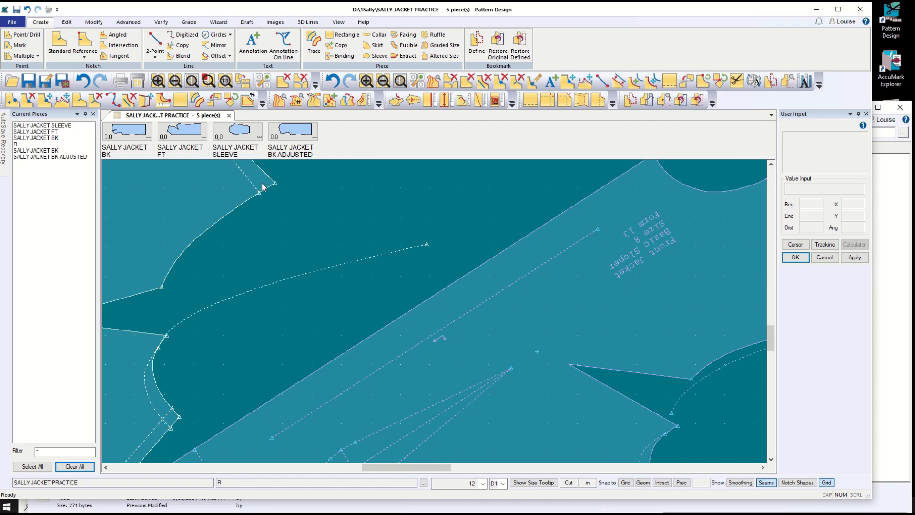
drag(262, 188, 104, 466)
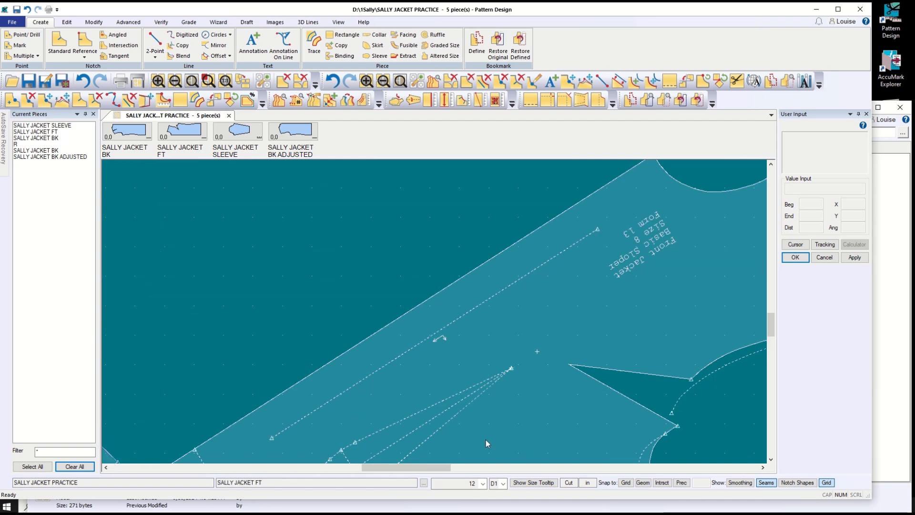
drag(485, 436, 268, 334)
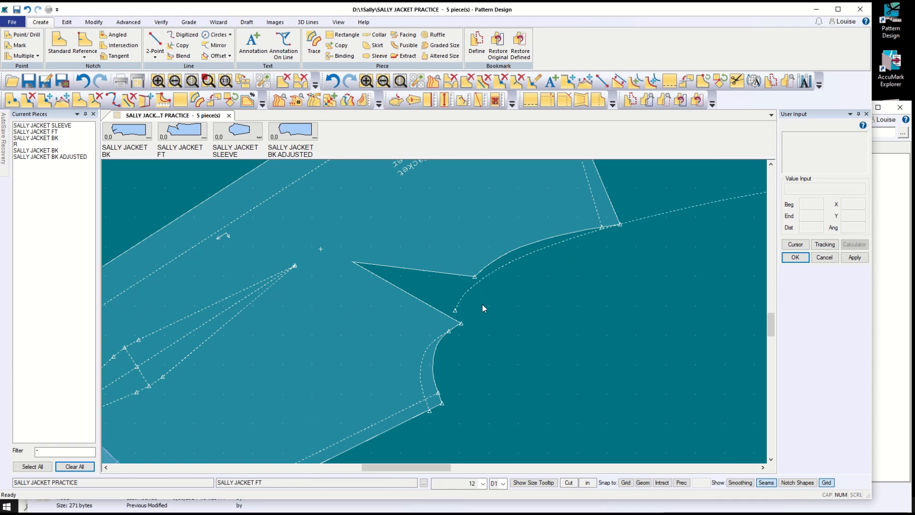
scroll(501, 340, down, 5)
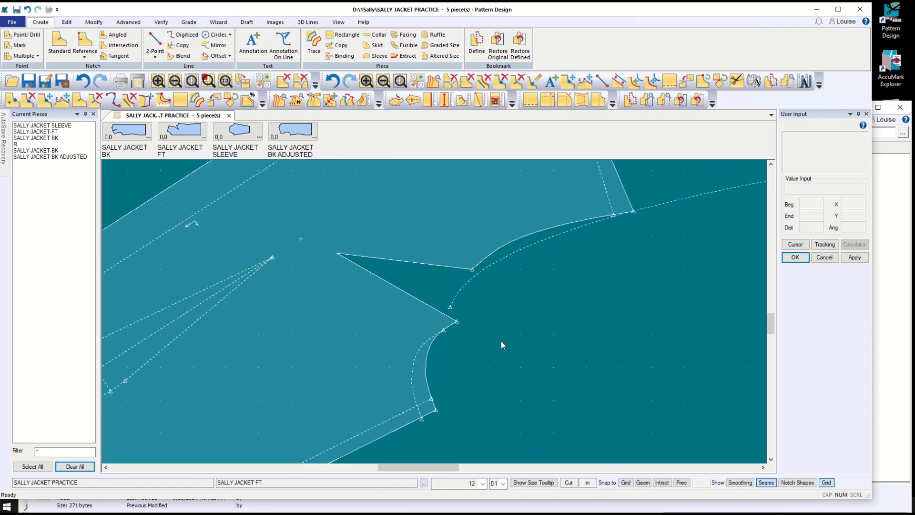
scroll(501, 339, down, 4)
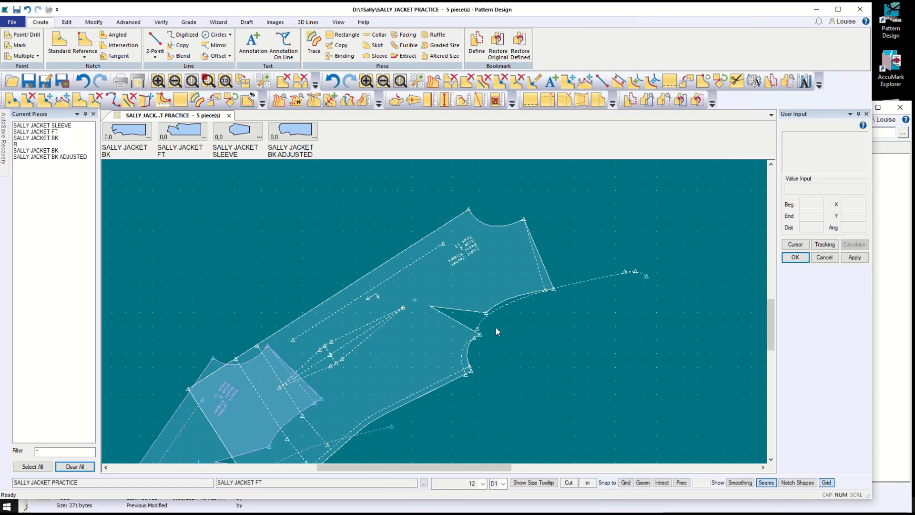
scroll(497, 322, up, 4)
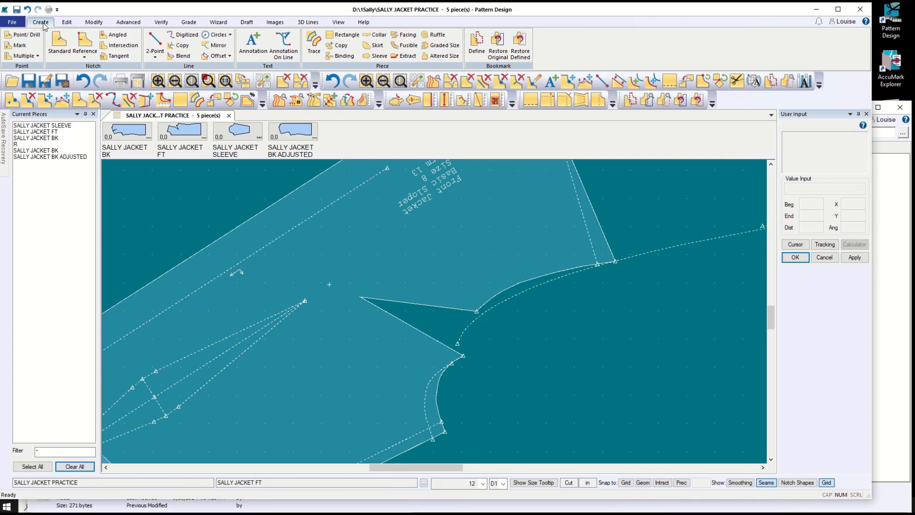
click(179, 47)
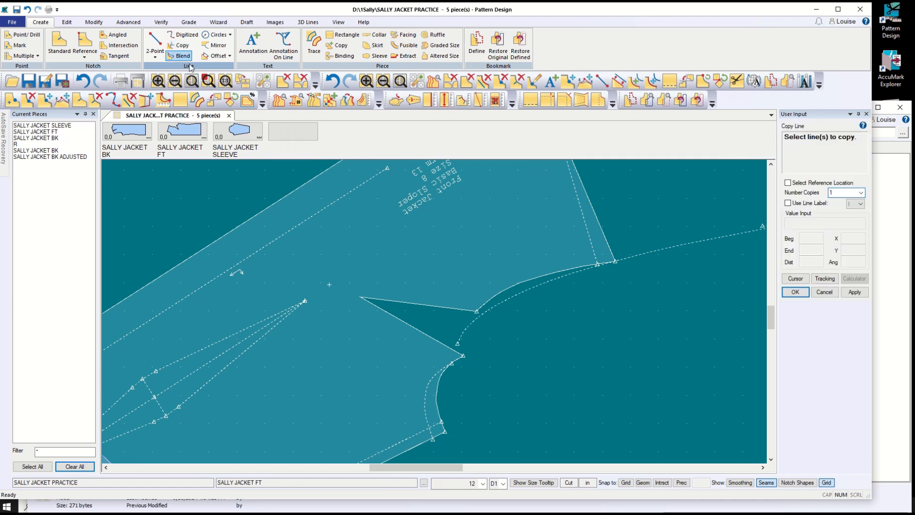
click(425, 307)
right_click(426, 307)
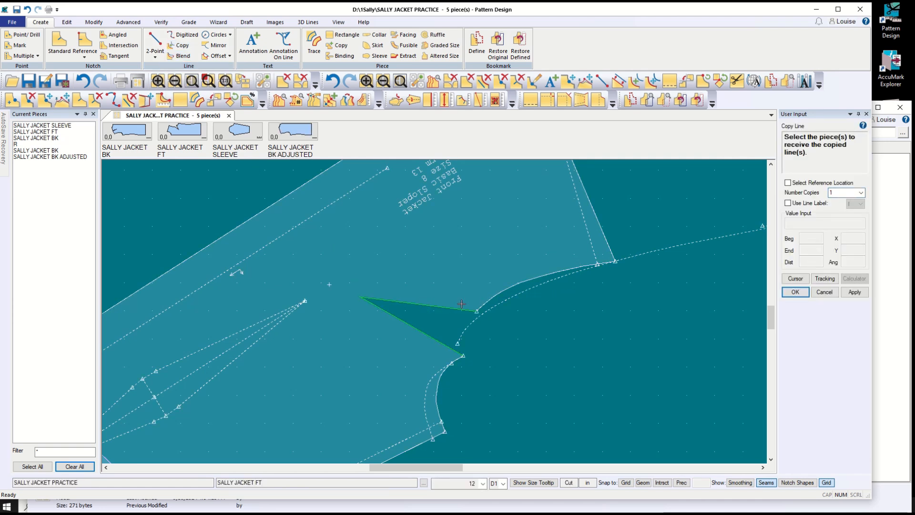
click(478, 251)
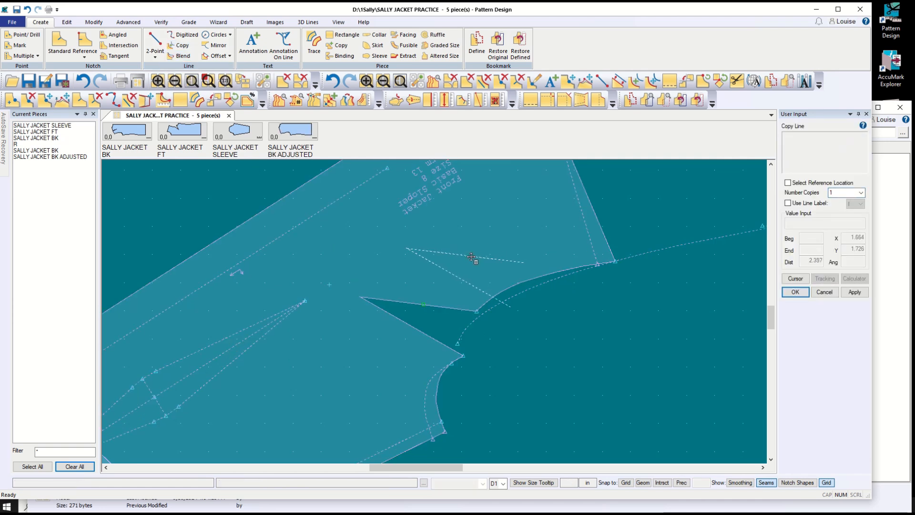
click(825, 293)
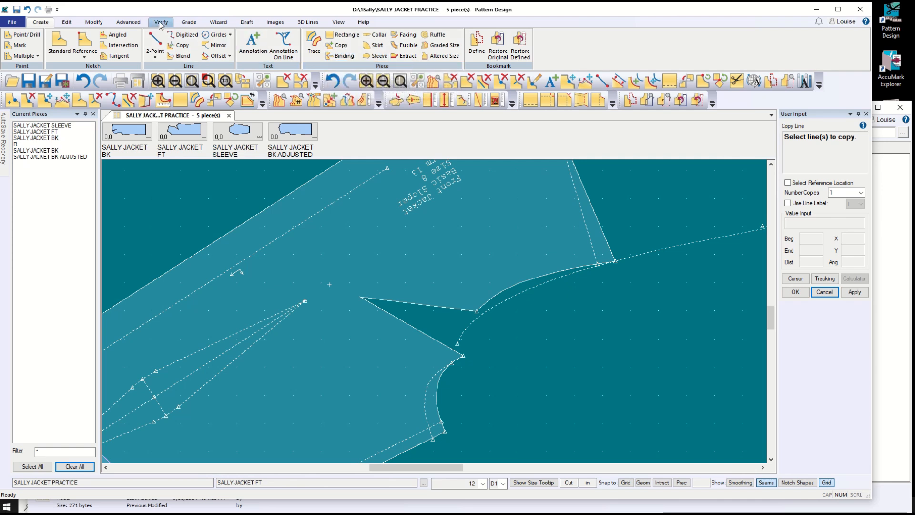
- Extend the armhole dart leg nearer the shoulder on SALLY JACKET FT past the dashed new armhole curve using Adjust Length
click(94, 23)
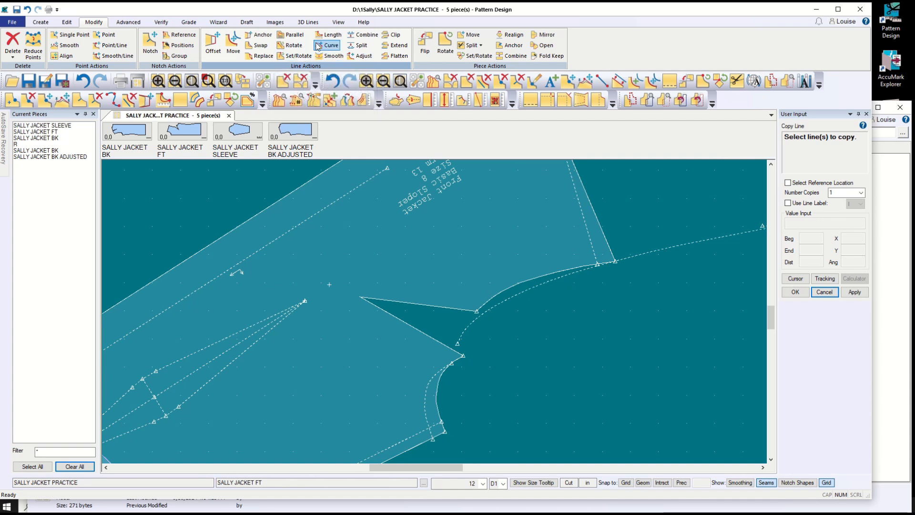
click(439, 309)
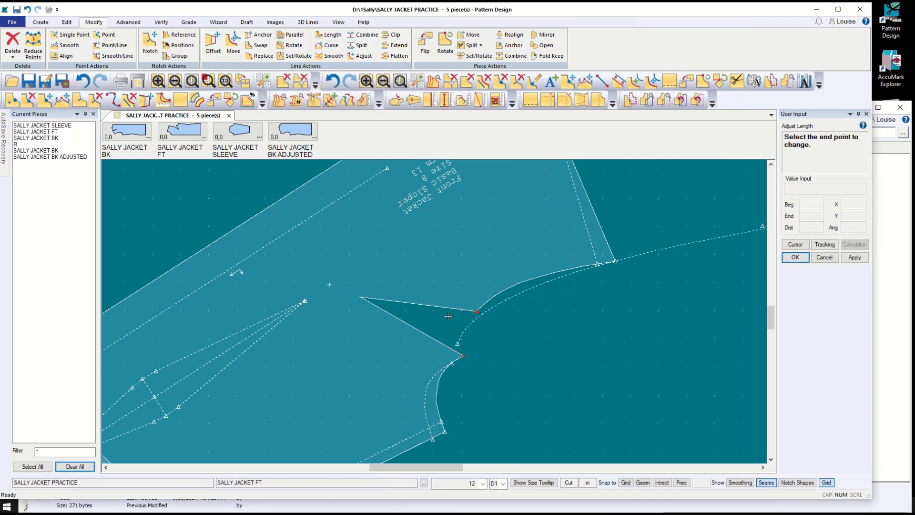
click(477, 311)
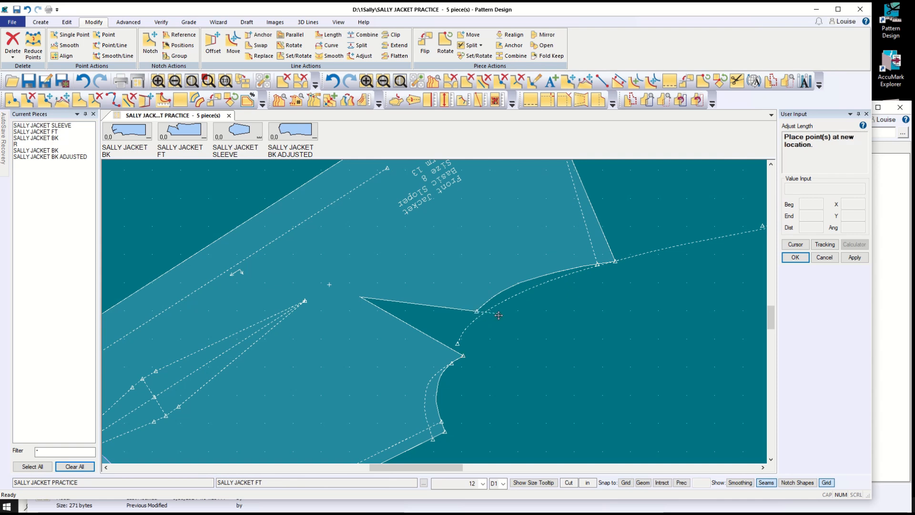
click(500, 325)
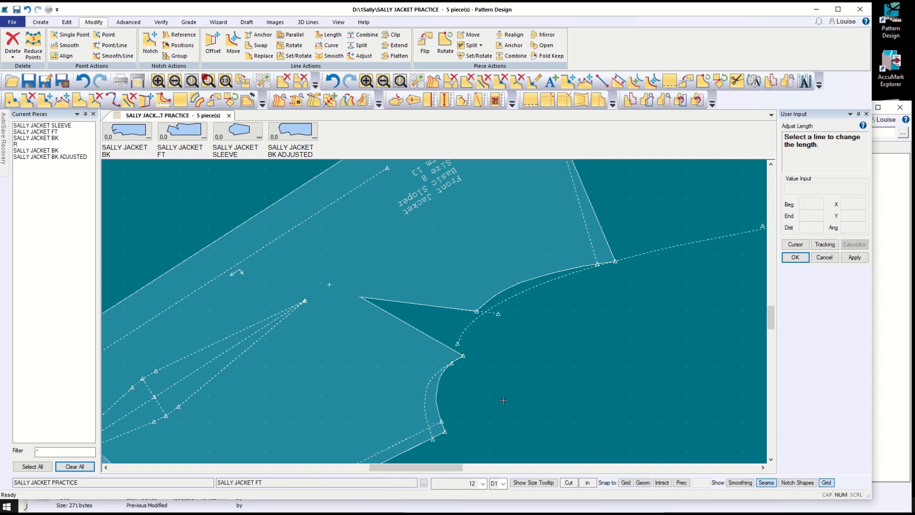
scroll(503, 399, up, 1)
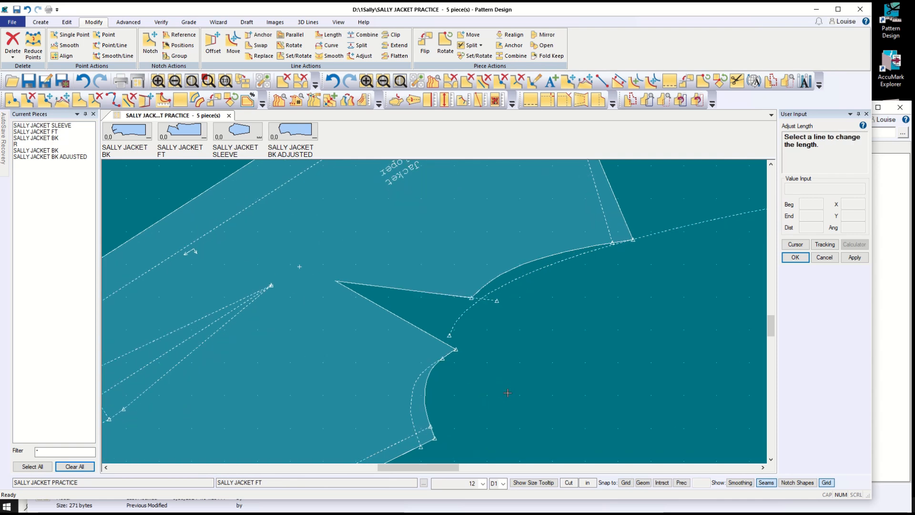
scroll(506, 386, down, 3)
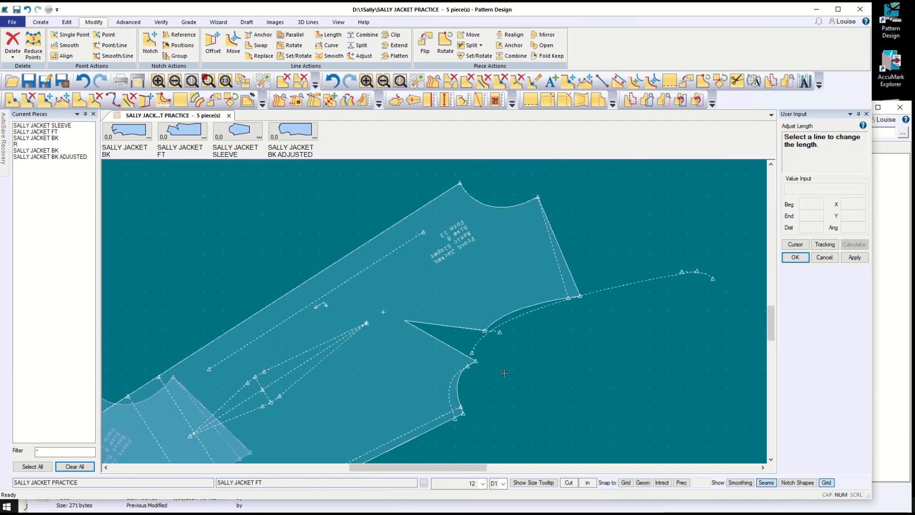
- Move SALLY JACKET FT clear of the overlapping front and realign the piece so its grain line is horizontal
scroll(505, 367, down, 1)
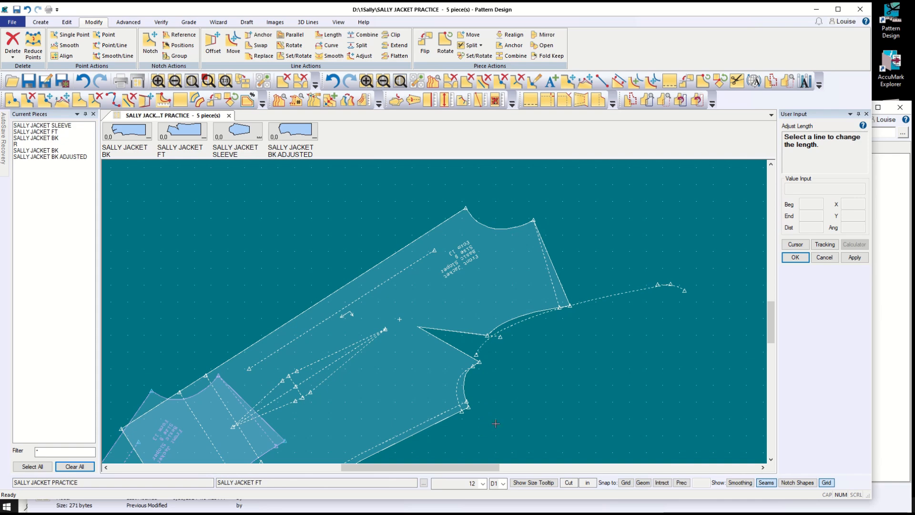
scroll(505, 315, down, 2)
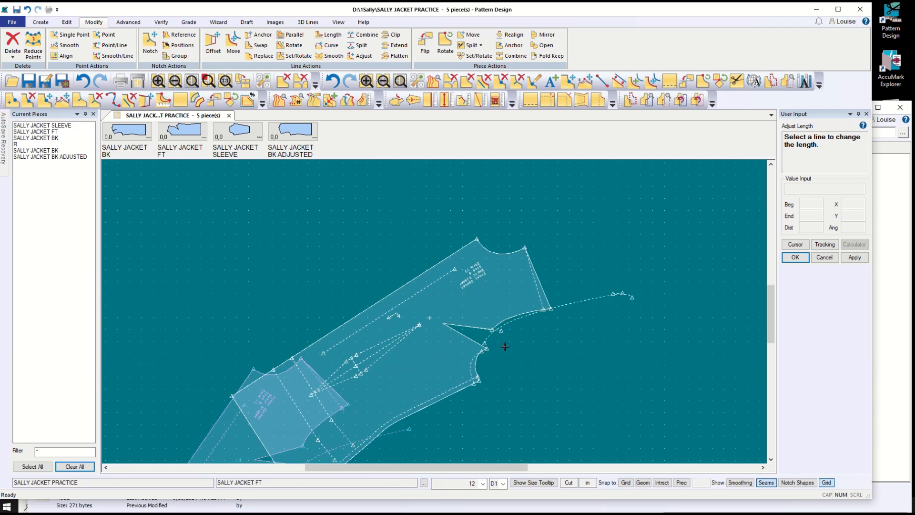
scroll(504, 330, up, 2)
scroll(502, 331, down, 1)
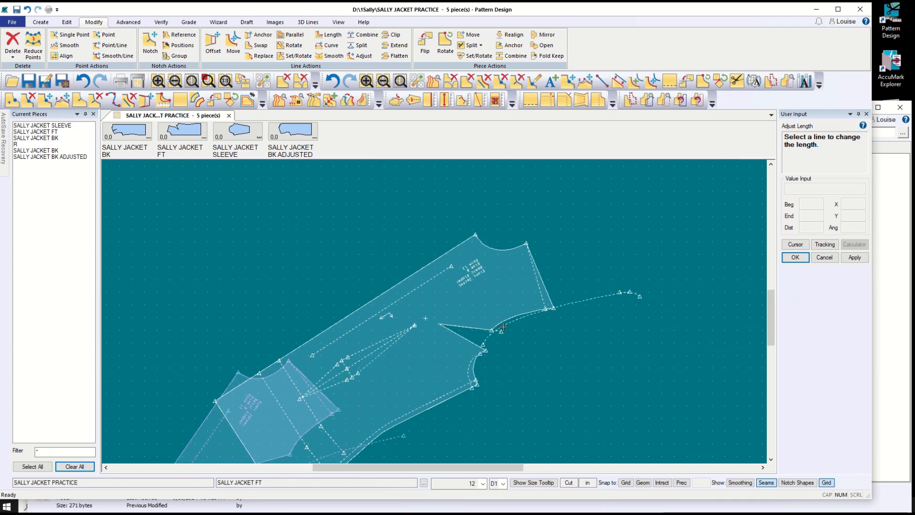
scroll(503, 333, down, 3)
scroll(503, 334, down, 1)
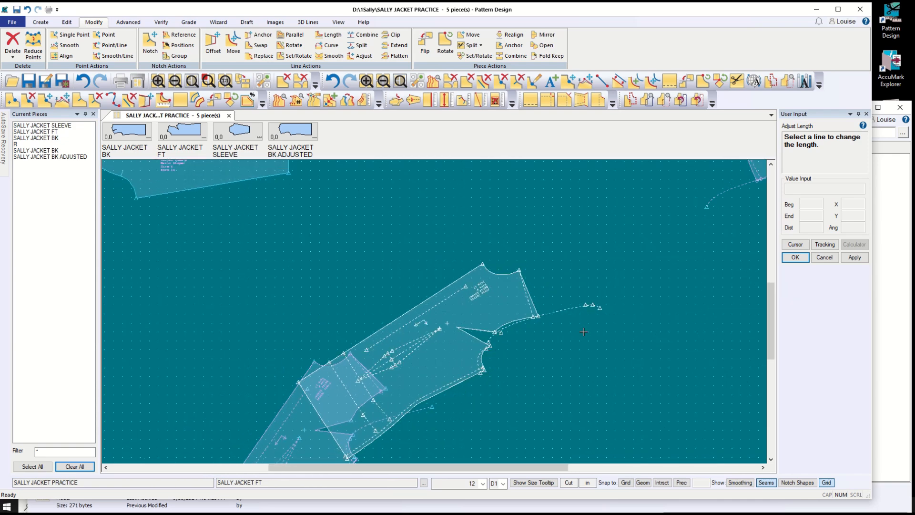
click(825, 257)
drag(456, 335, 543, 277)
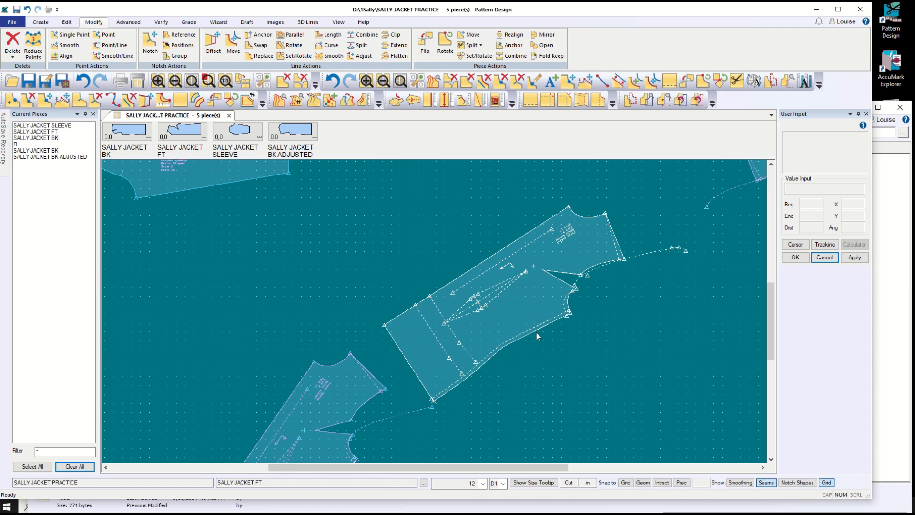
click(514, 35)
click(490, 312)
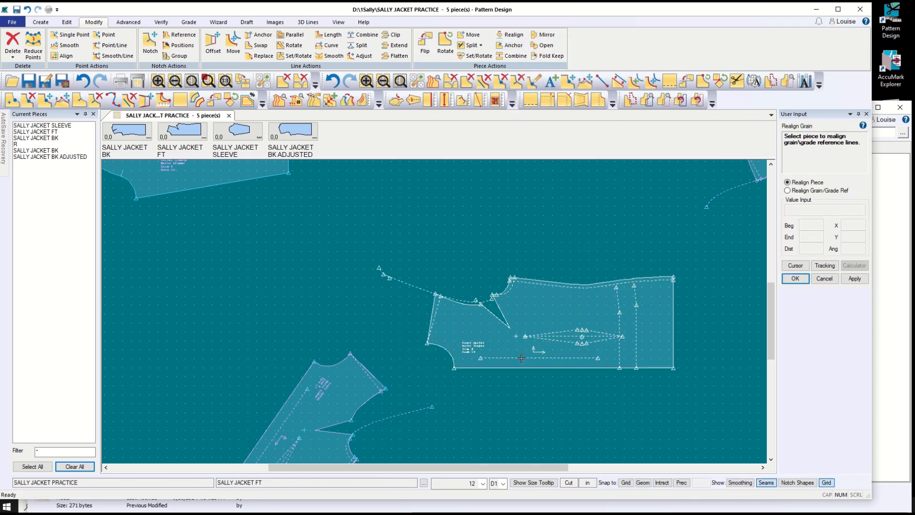
scroll(479, 324, up, 2)
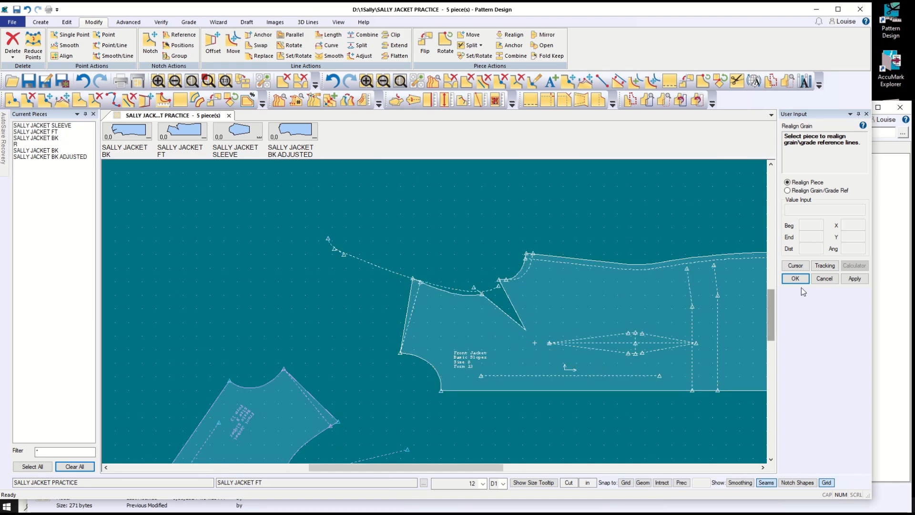
click(825, 278)
drag(616, 322, 530, 314)
- Extend the lower dashed armhole curve slightly toward the dart opening on SALLY JACKET FT using Adjust Length
scroll(416, 254, down, 2)
scroll(421, 275, up, 5)
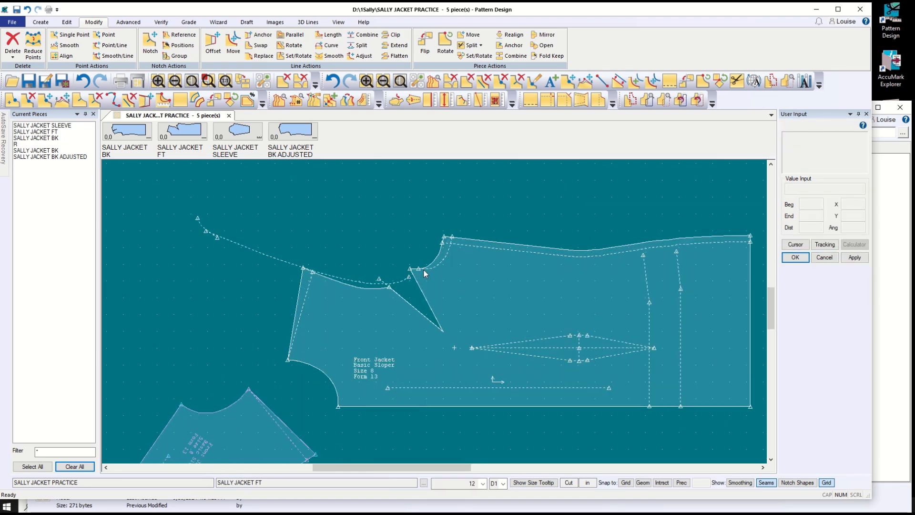
scroll(418, 275, up, 3)
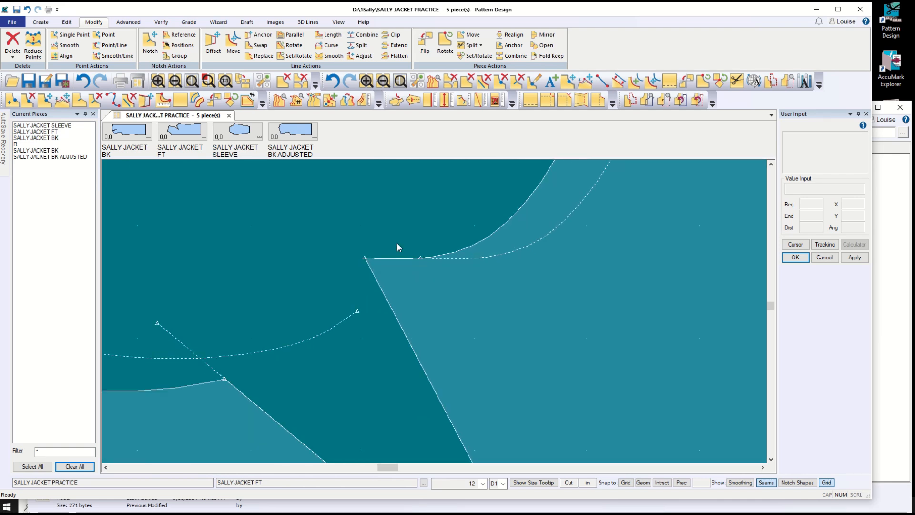
click(360, 57)
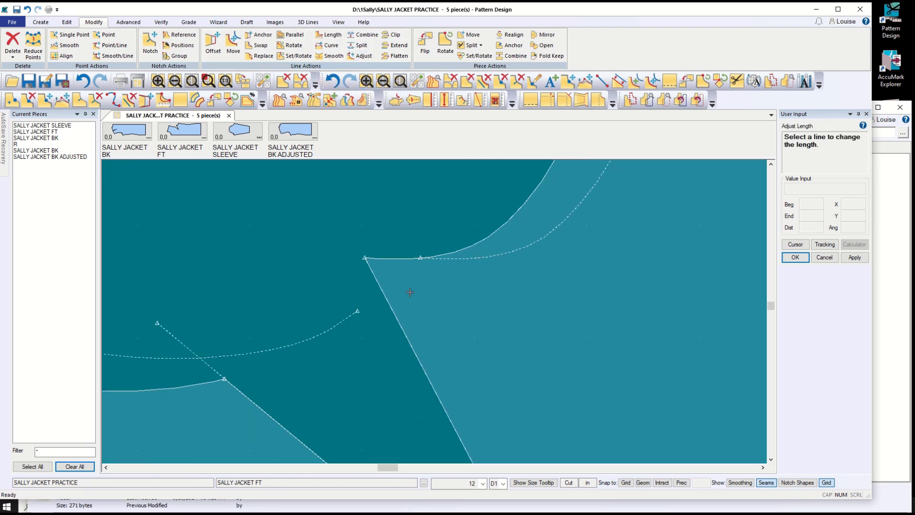
click(467, 258)
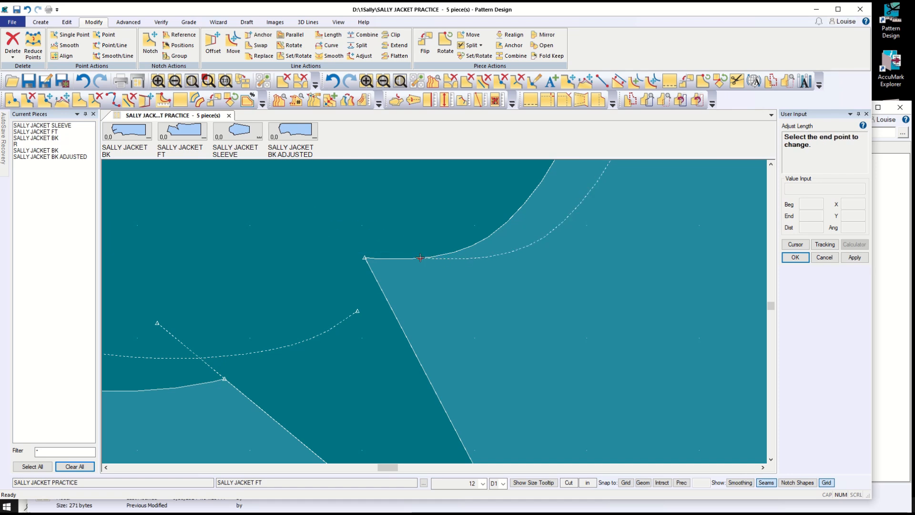
click(414, 258)
click(406, 257)
scroll(482, 372, up, 1)
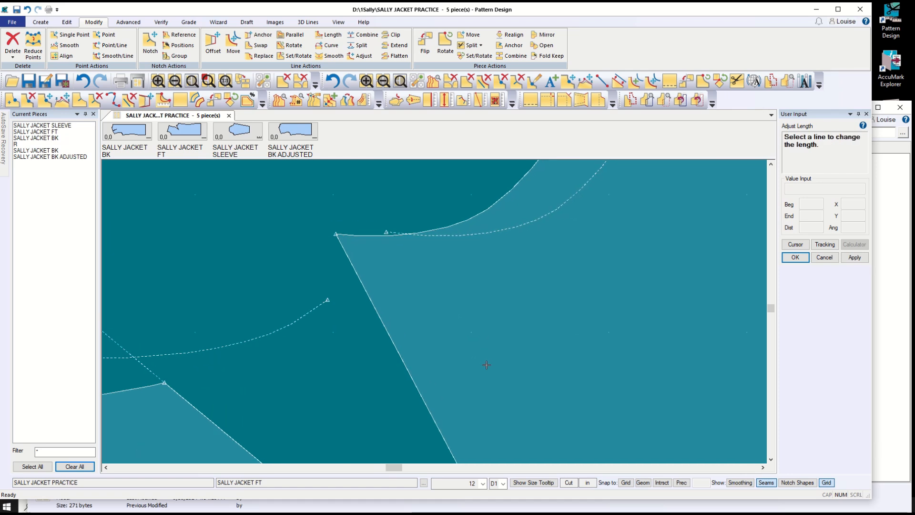
- Draw a 2-point line about 0.88 in long from the lower dashed armhole curve to the tip of the dart leg nearer the underarm
scroll(483, 373, down, 3)
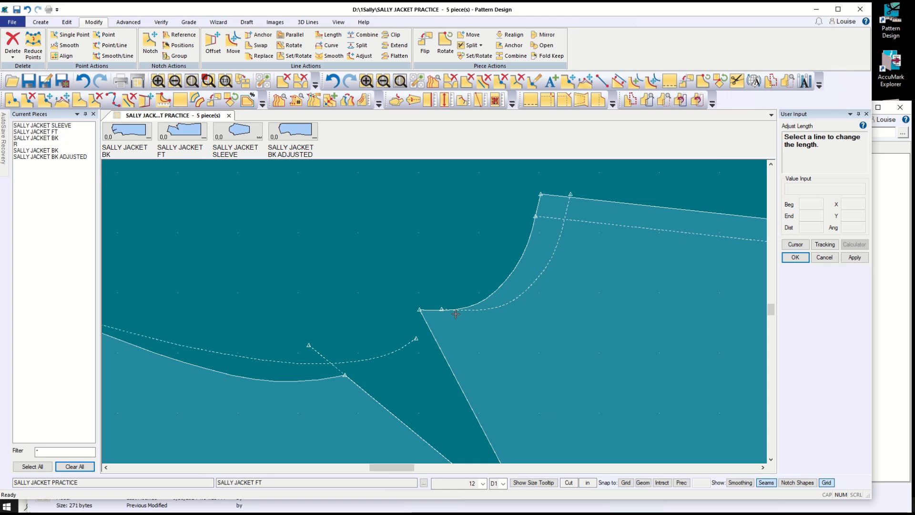
click(43, 23)
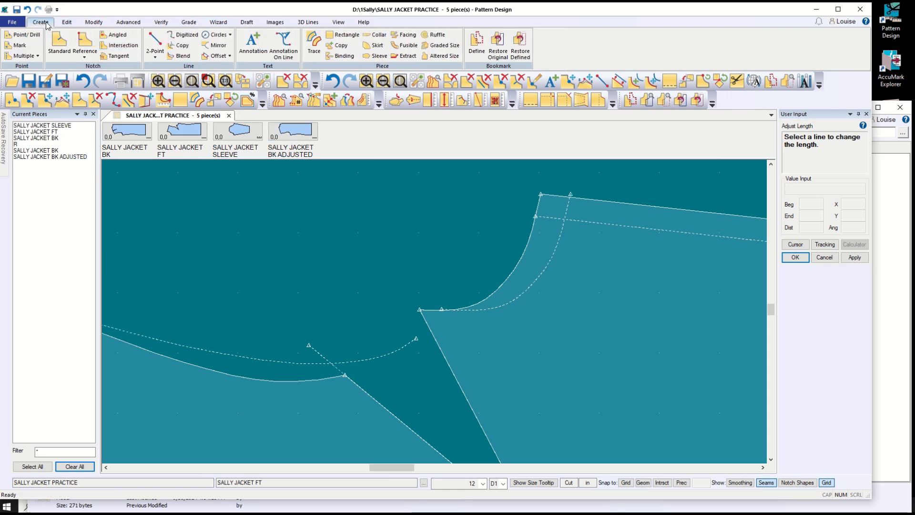
click(155, 53)
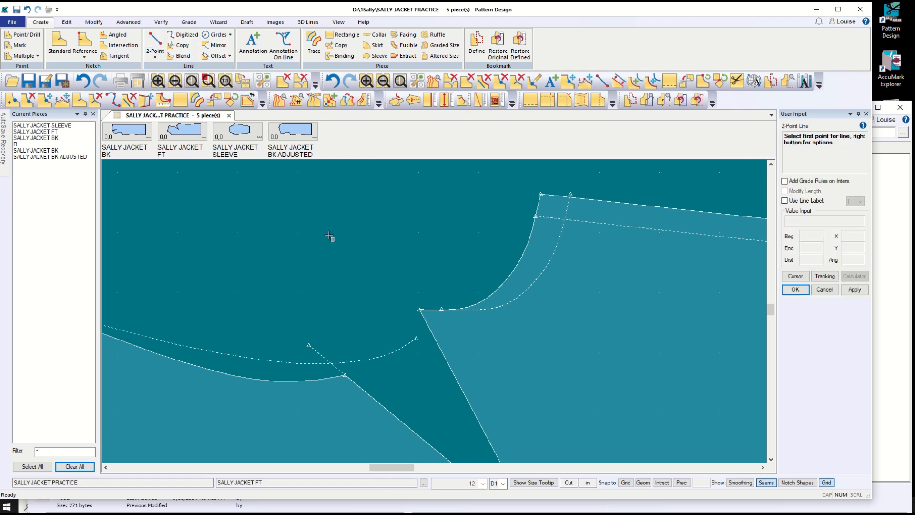
click(472, 312)
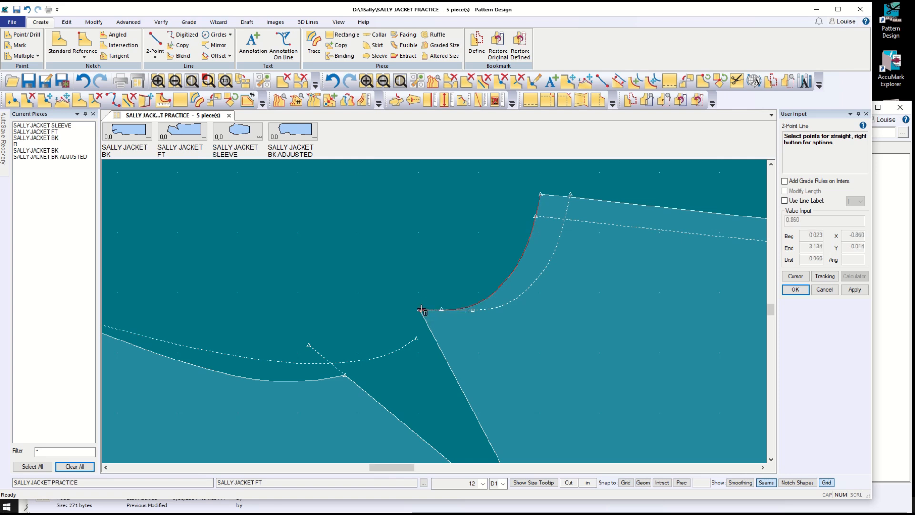
click(420, 311)
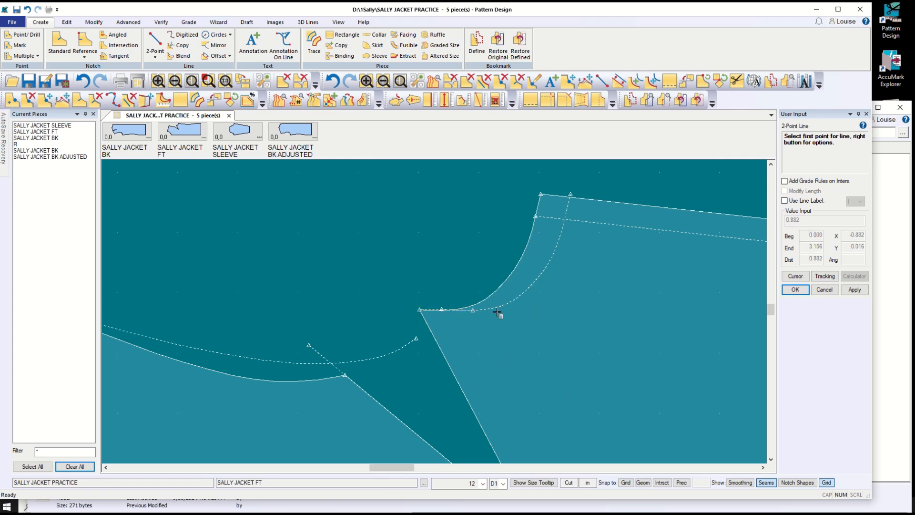
click(825, 290)
- Start a normal Trace of SALLY JACKET FT, selecting the neckline, shoulder, new dashed armhole curve and armhole dart legs as perimeter lines
scroll(504, 386, up, 1)
scroll(502, 384, down, 2)
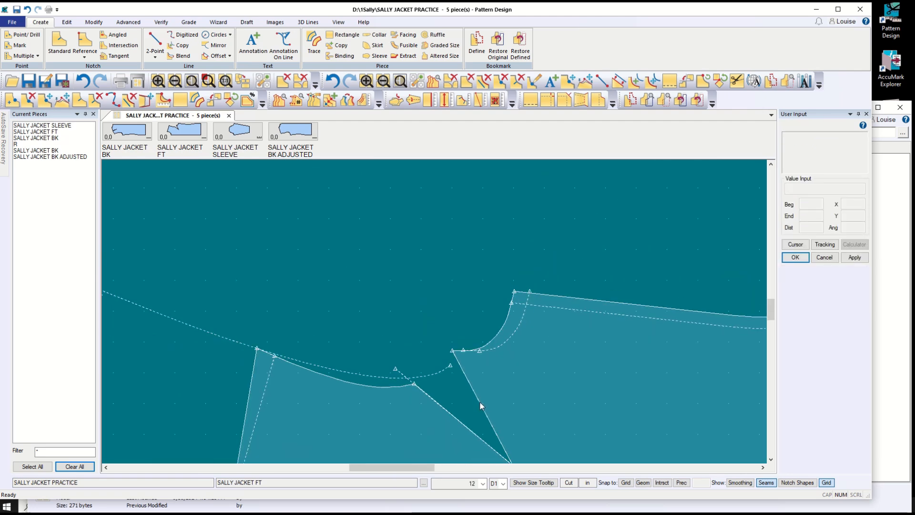
scroll(479, 405, down, 2)
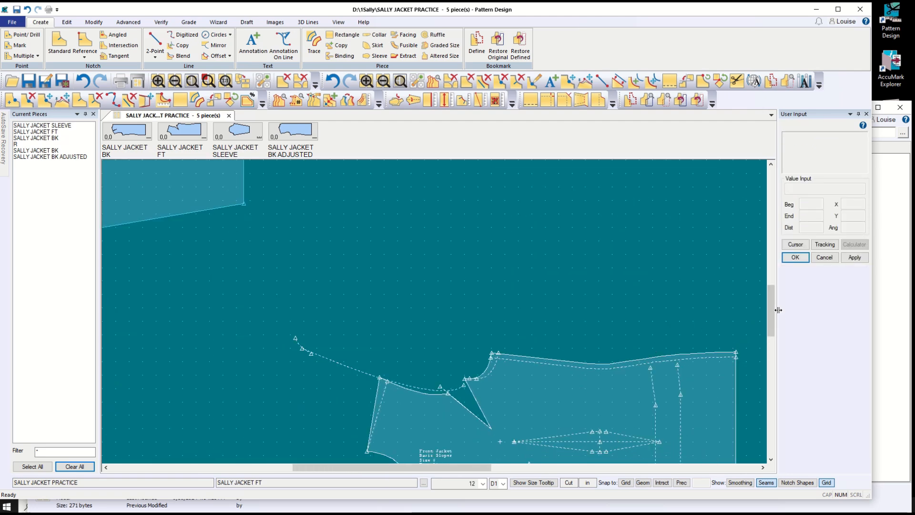
drag(771, 310, 771, 328)
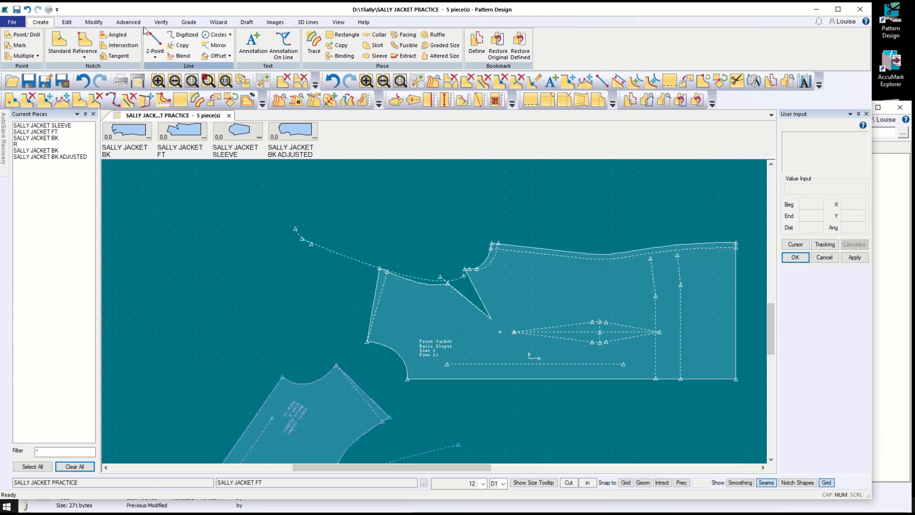
click(314, 43)
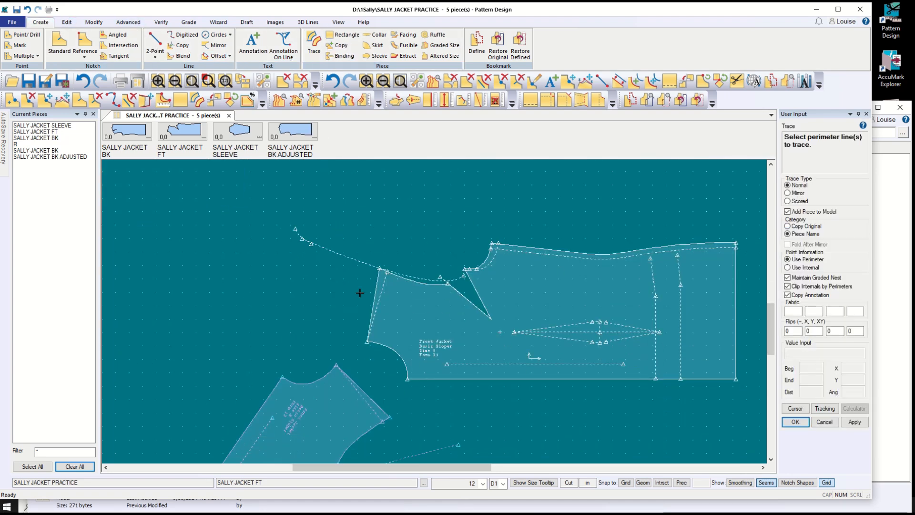
click(399, 353)
click(375, 297)
click(431, 282)
click(446, 282)
scroll(446, 292, left, 1)
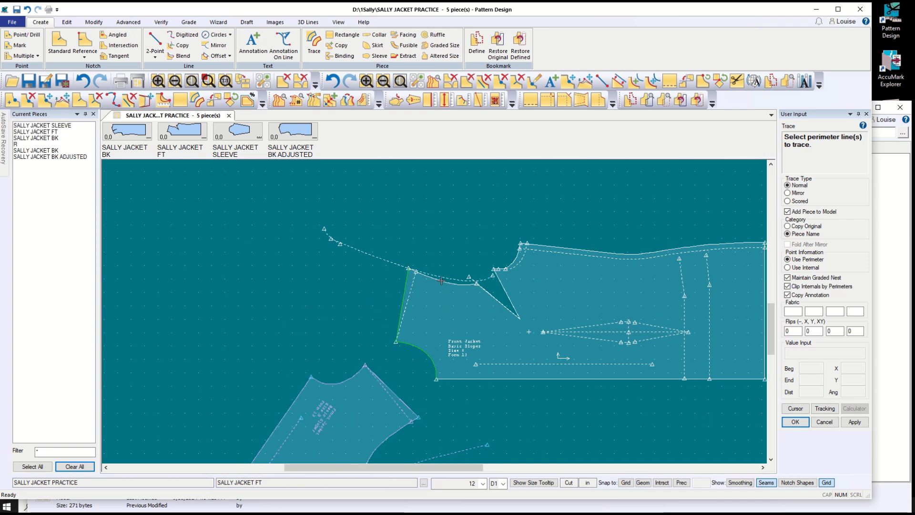
click(441, 276)
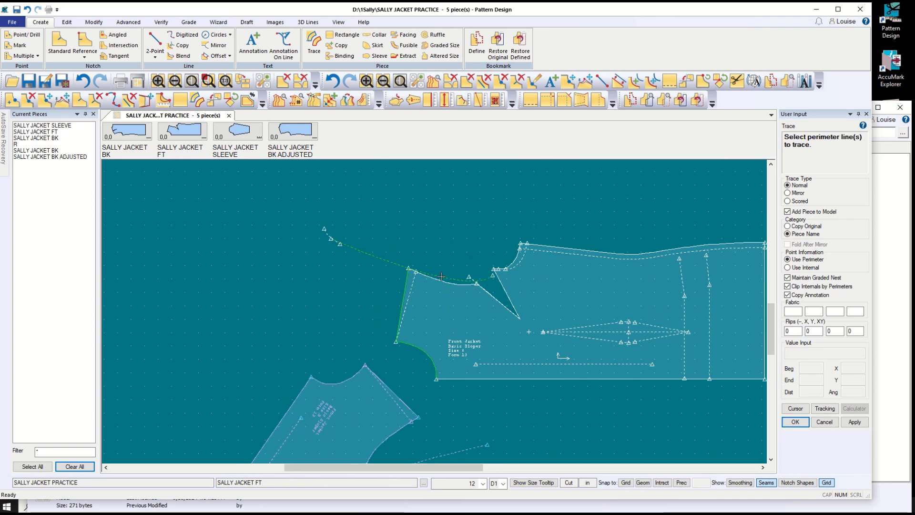
click(469, 277)
scroll(542, 290, right, 5)
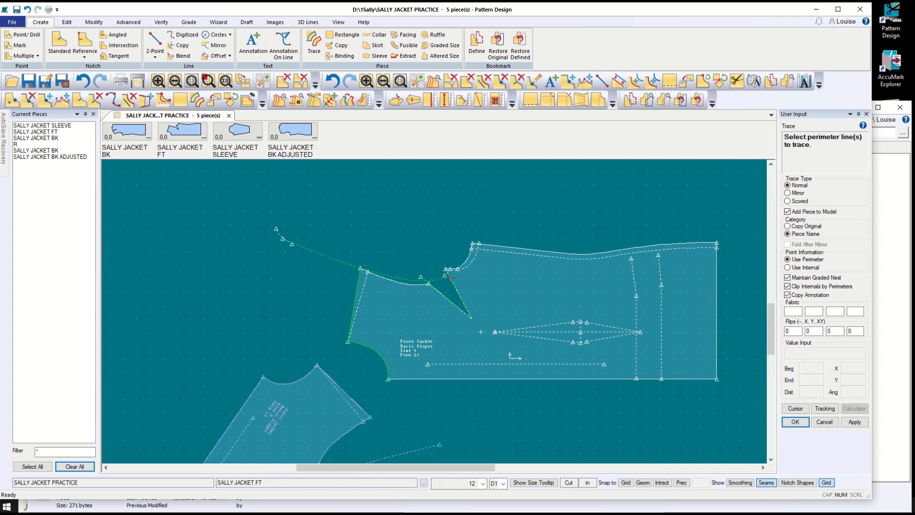
- Complete the trace perimeter with the lower armhole curve, side seam, hem and centre front line
click(472, 263)
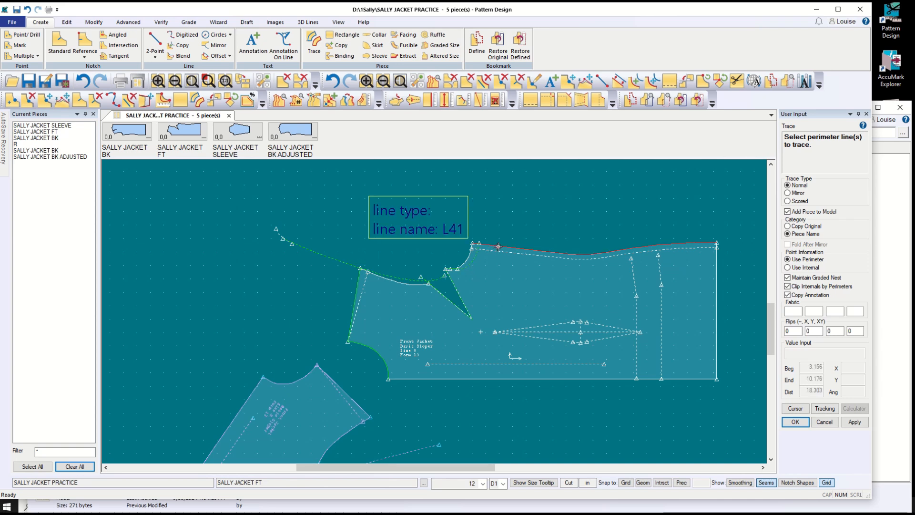
click(498, 248)
click(717, 315)
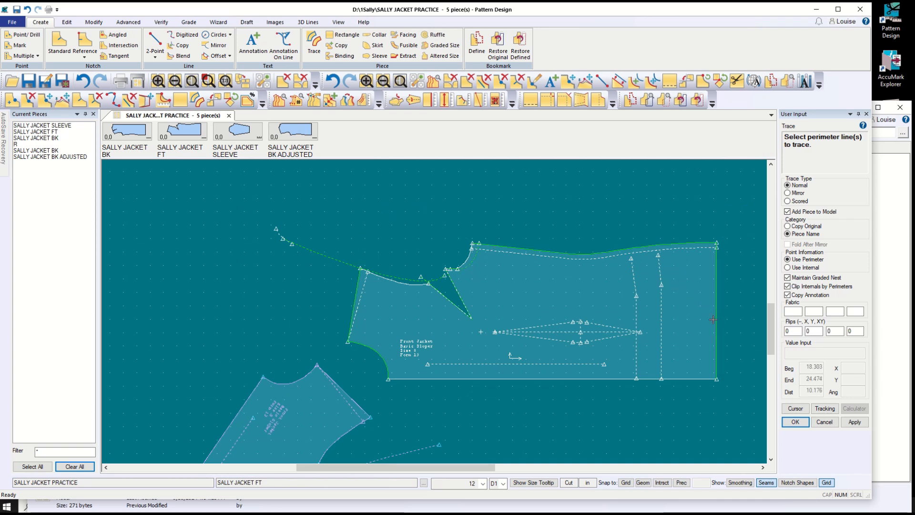
click(572, 380)
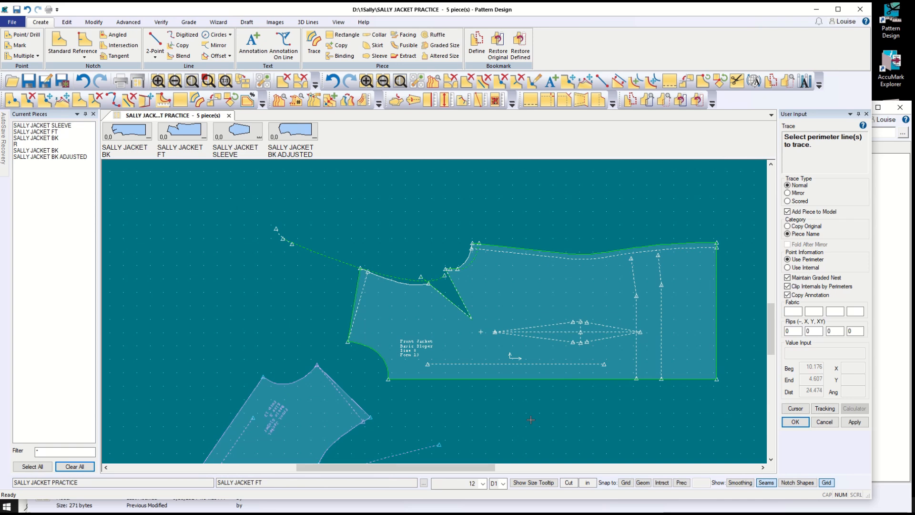
right_click(497, 413)
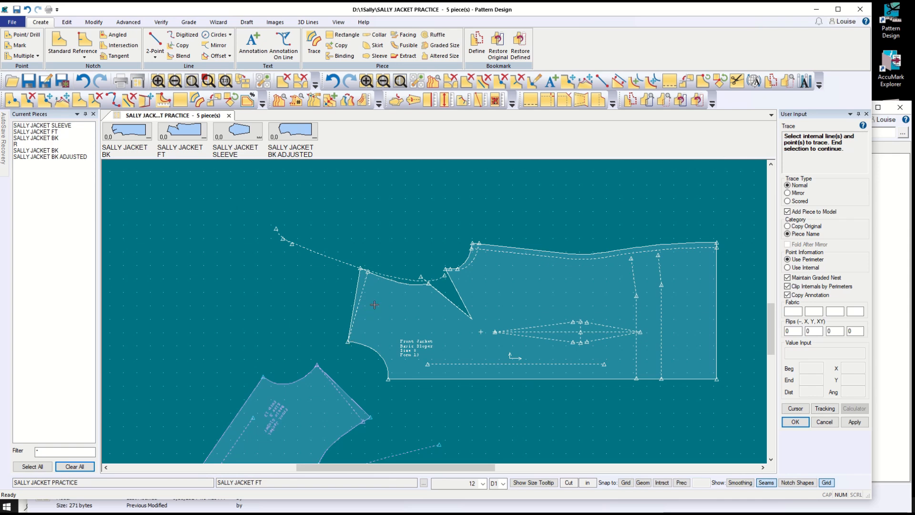
- Include the waist dart lines, the bust point mark and the two crosswise lines near the hem as internals in the trace
click(483, 340)
click(539, 338)
click(540, 332)
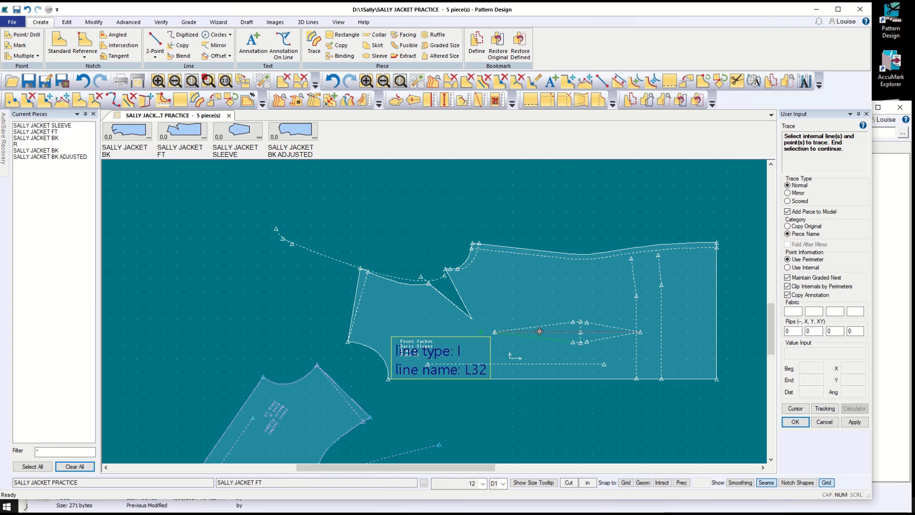
click(541, 326)
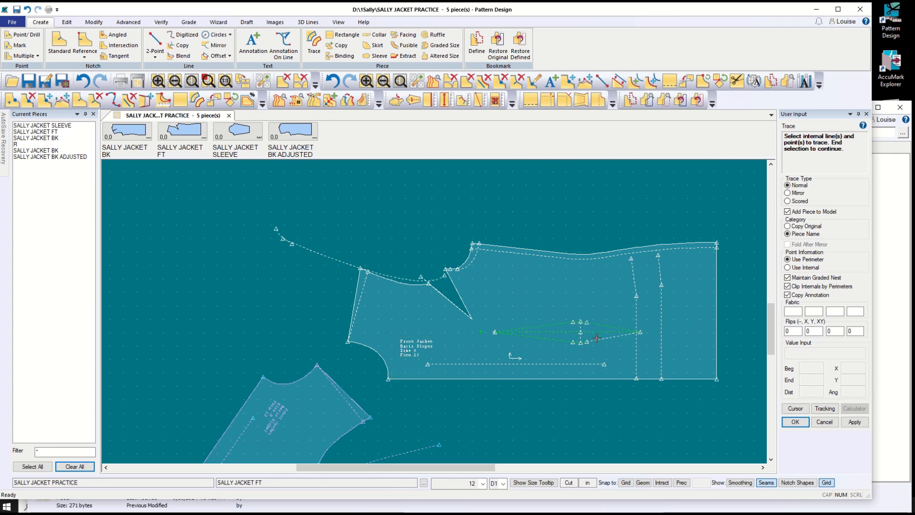
click(638, 353)
click(662, 310)
click(660, 272)
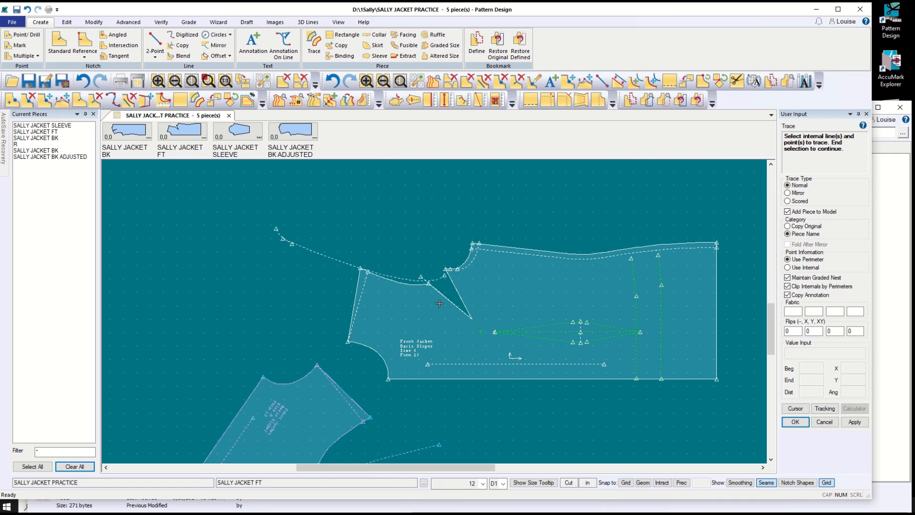
right_click(492, 428)
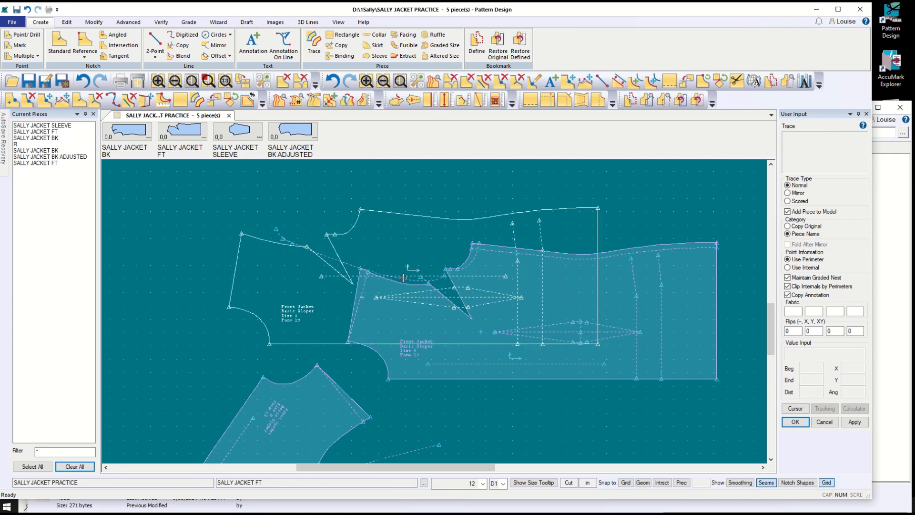
- Place the traced front partly over the original and name it SALLY JACKET ADJUSTED
click(333, 286)
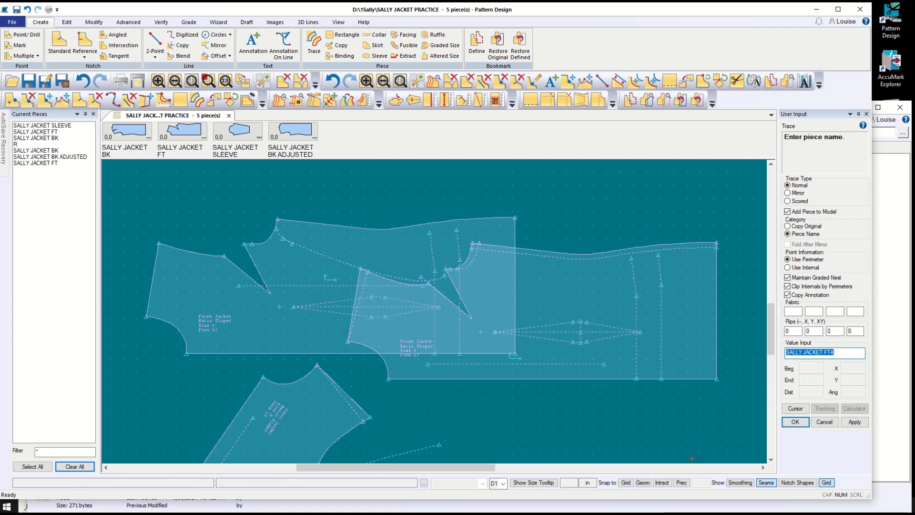
click(825, 352)
key(BackSpace)
key(Delete)
key(Delete)
text(adjuste)
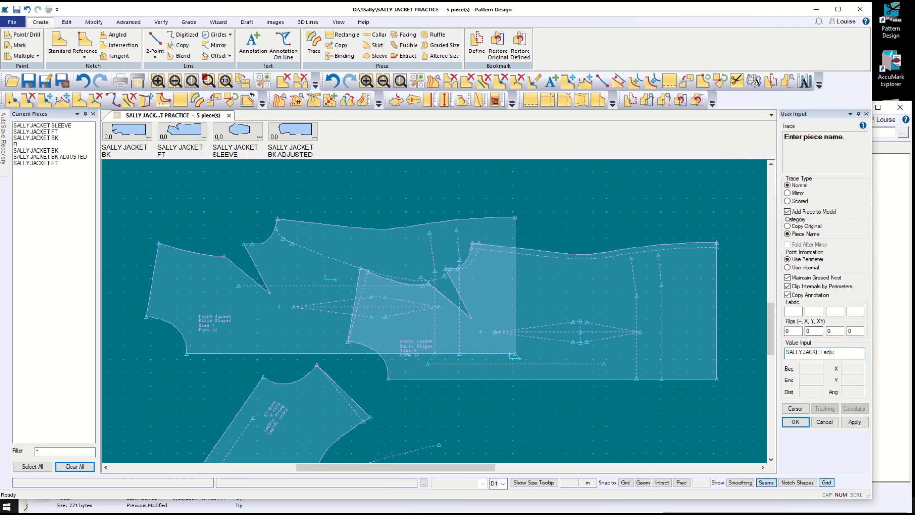
text(d)
click(796, 422)
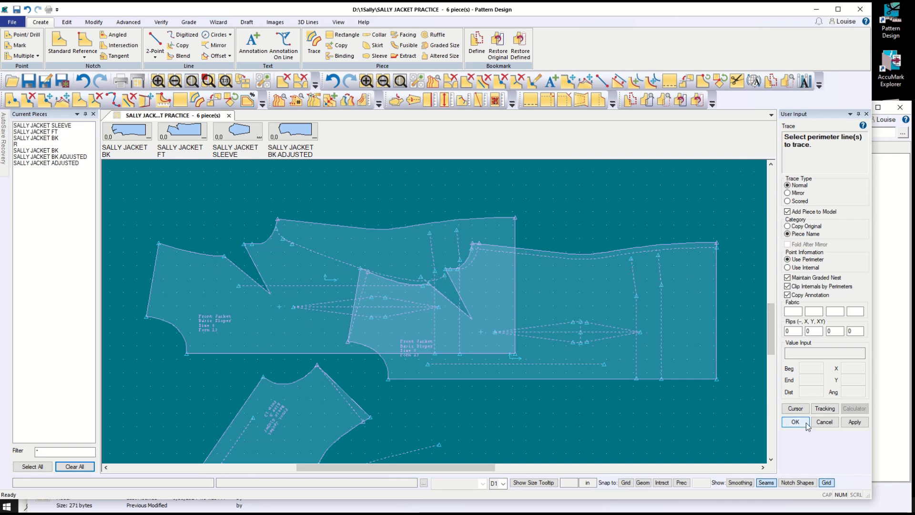
- Finish the trace and separate the traced adjusted front from the original SALLY JACKET FT so they overlap less
click(805, 423)
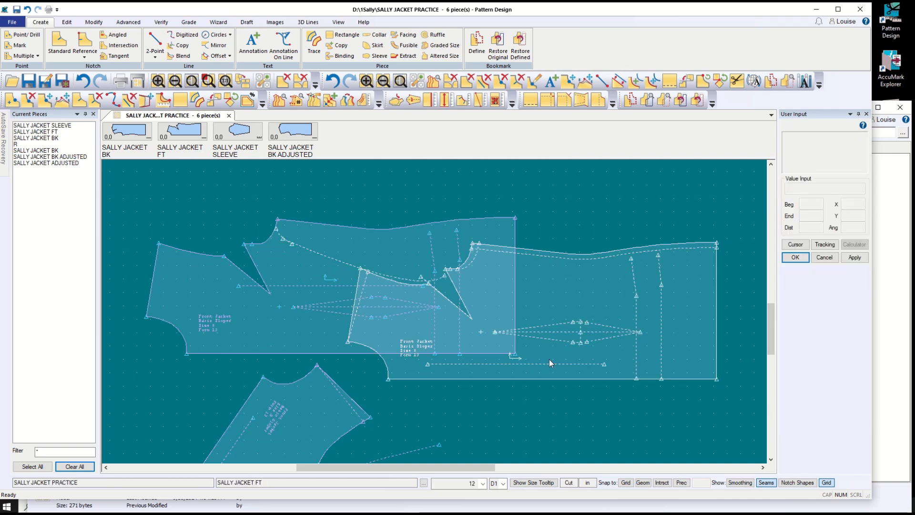
drag(285, 318, 242, 329)
drag(551, 350, 612, 323)
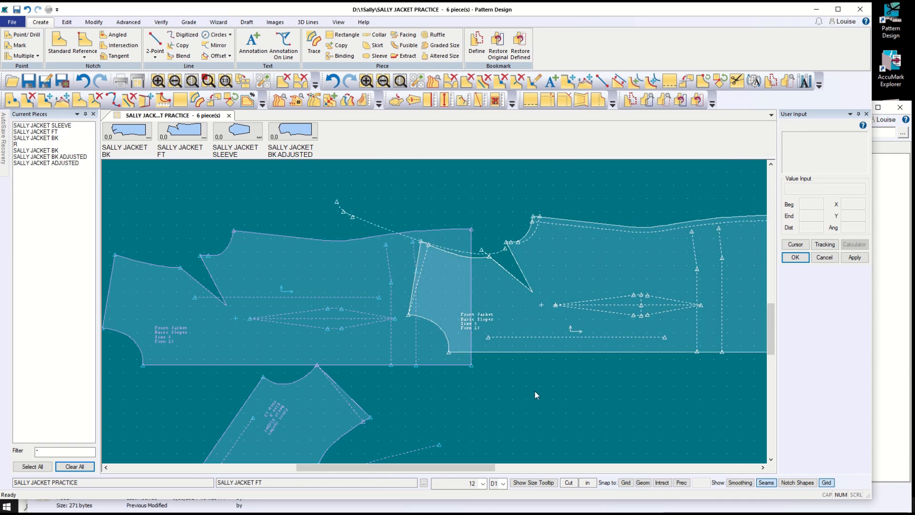
- Send SALLY JACKET ADJUSTED to the piece menu, bring it back into the work area, and place it clear of the other pieces
right_click(294, 300)
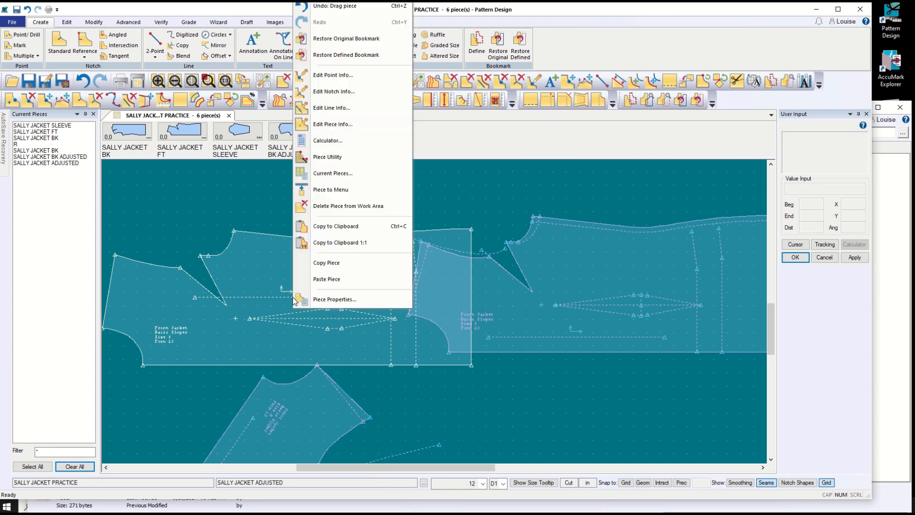
click(339, 194)
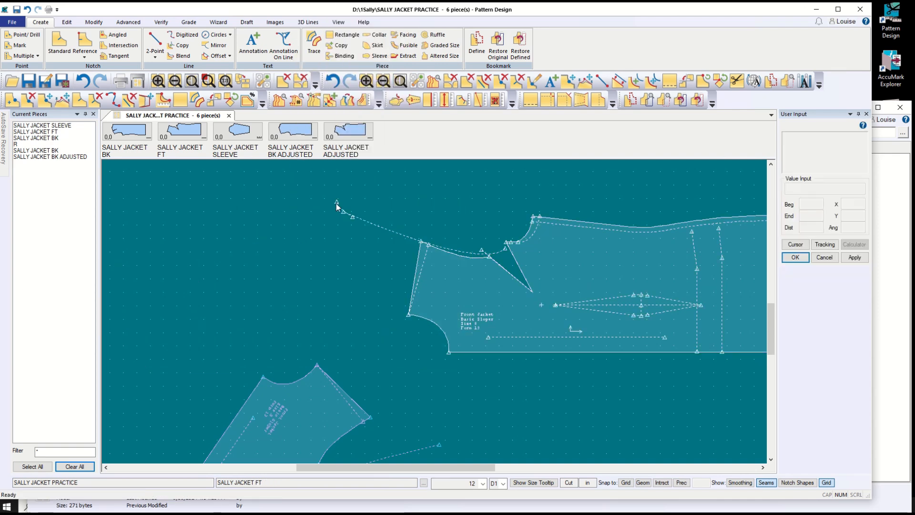
click(358, 135)
click(341, 275)
key(F8)
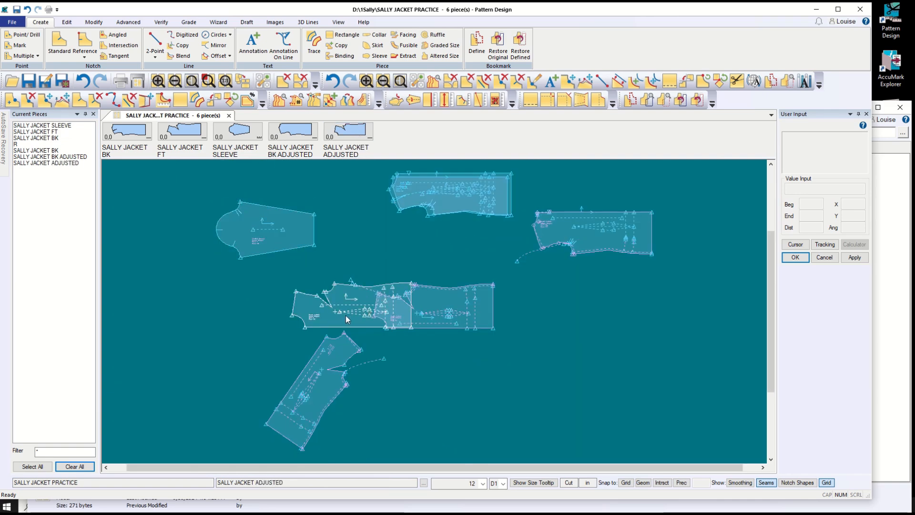
drag(346, 316, 171, 323)
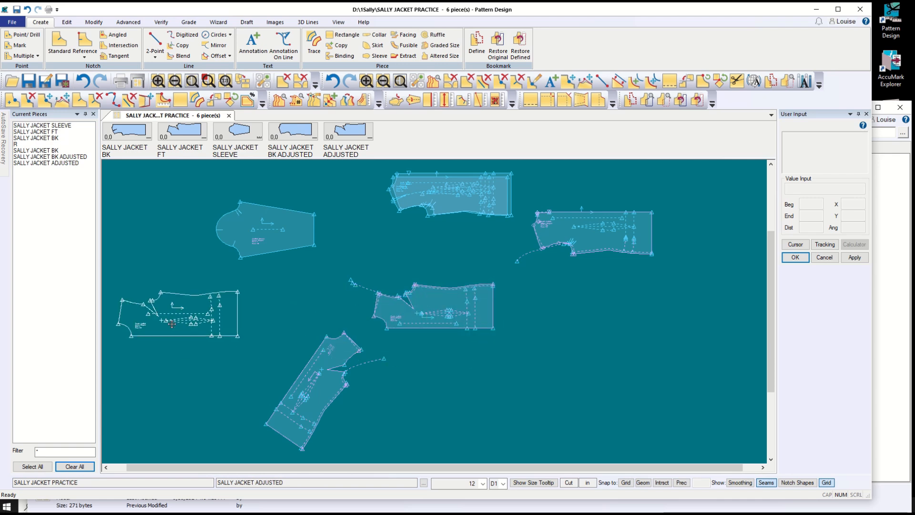
- Save the adjusted pieces, then group the original front and back in an empty area with the back above the front
click(17, 9)
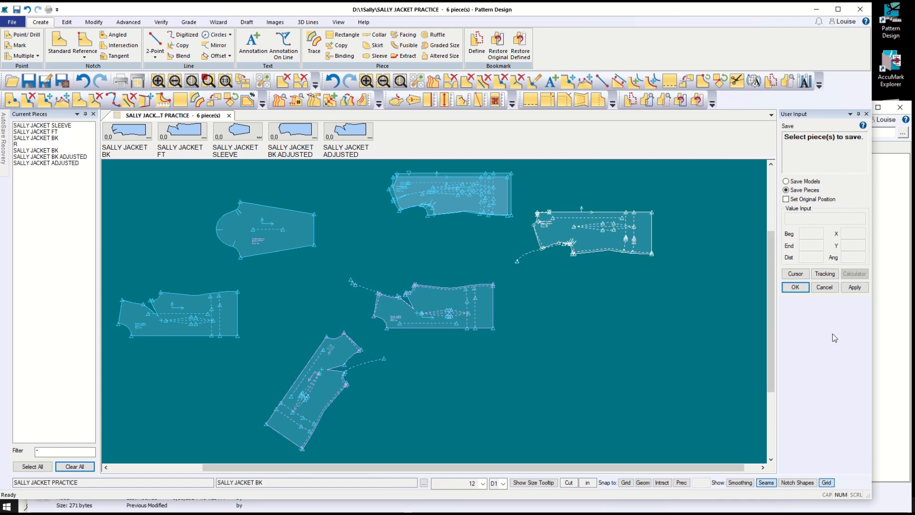
click(825, 287)
drag(462, 320, 570, 417)
drag(606, 234, 557, 356)
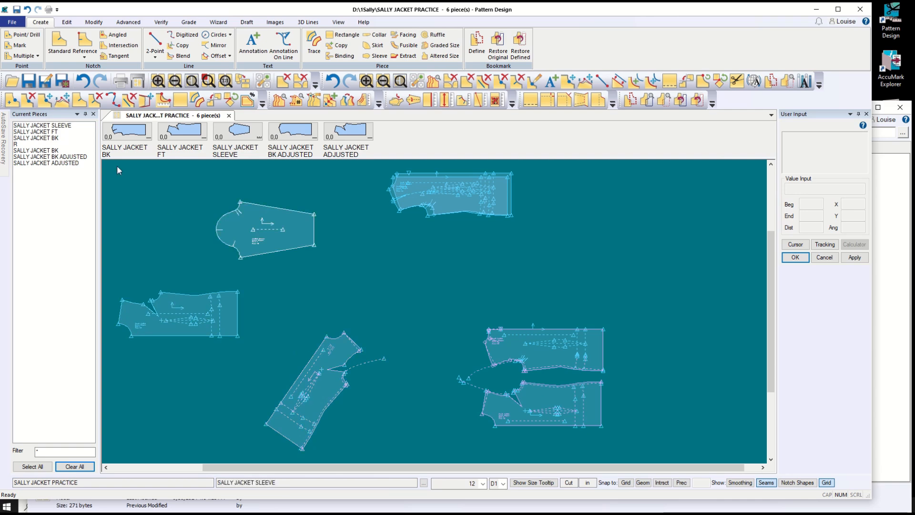
- Save the original front as a new piece named SALLY JACKET FT MAP, automatically reassigning all duplicate point IDs
click(12, 22)
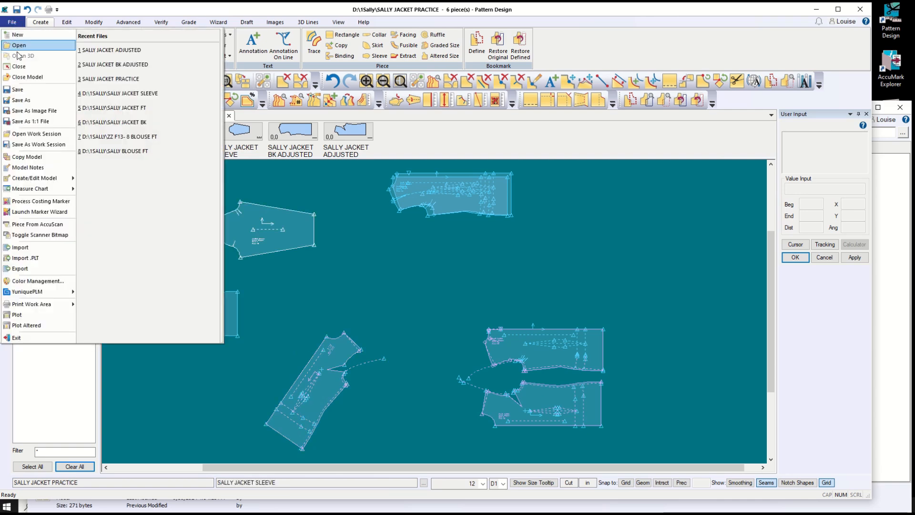
click(21, 100)
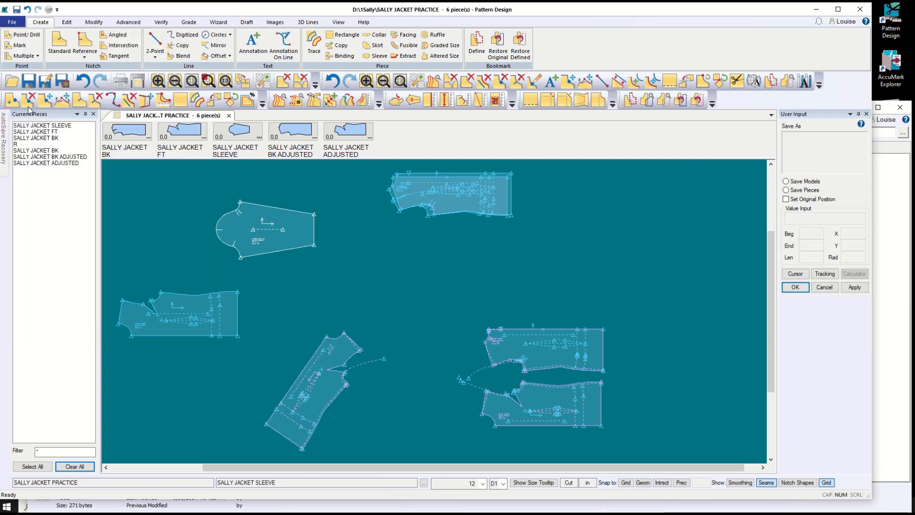
click(546, 408)
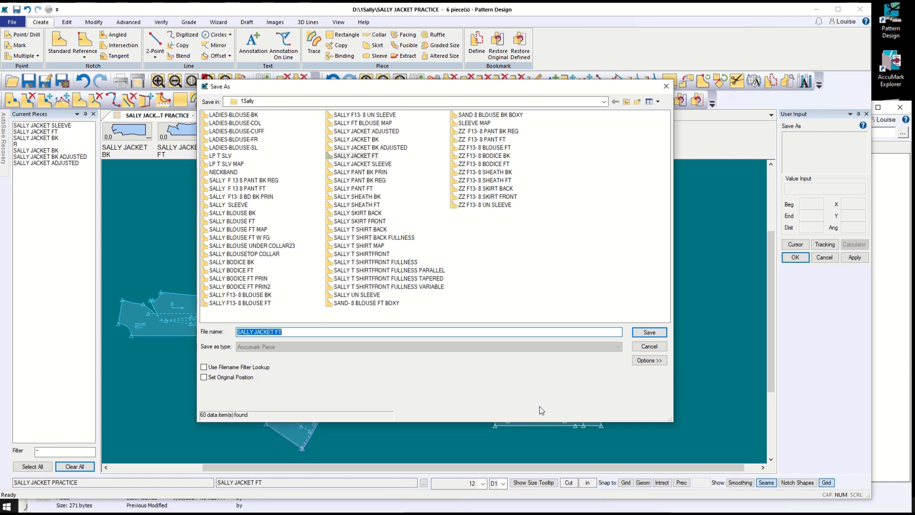
click(291, 330)
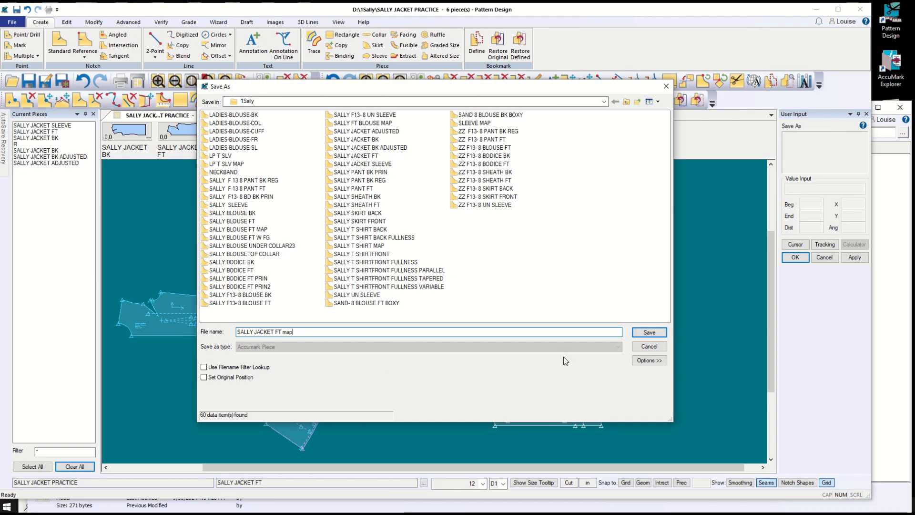
click(658, 333)
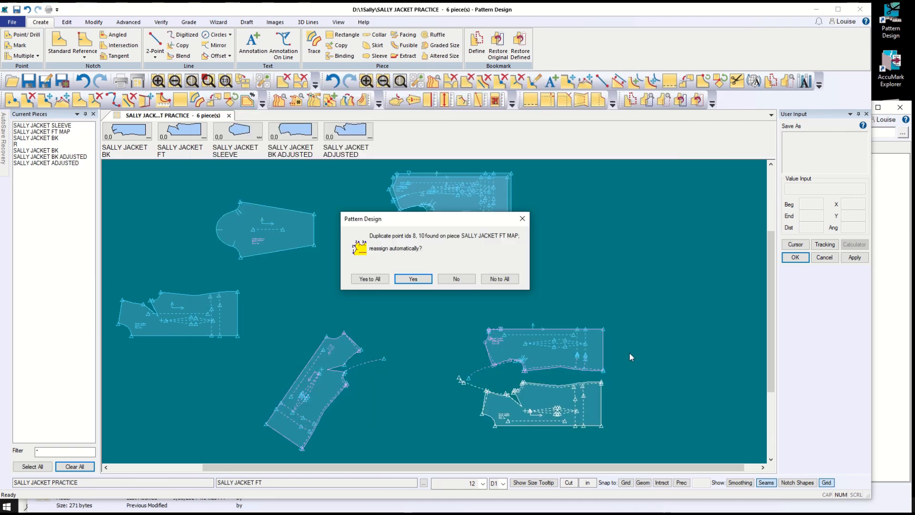
click(370, 279)
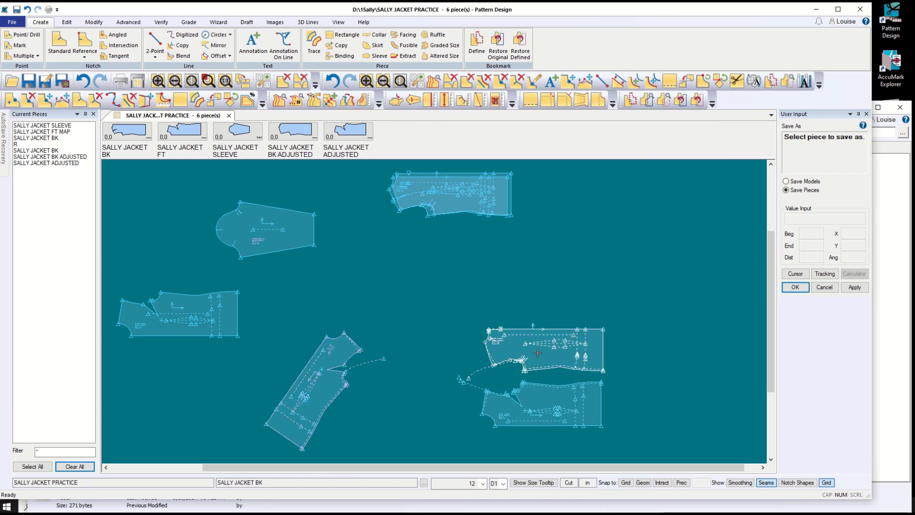
- Save the original back as a new piece named SALLY JACKET BK MAP, automatically reassigning all duplicate point IDs
click(536, 369)
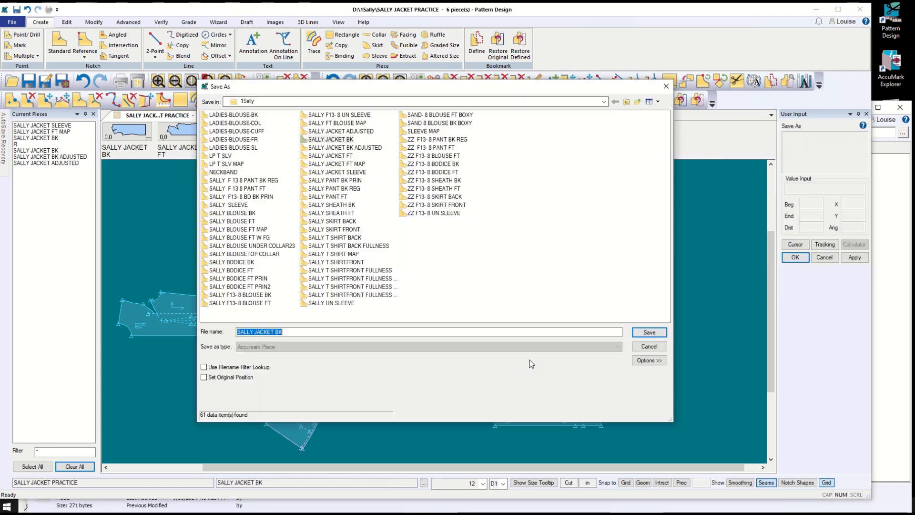
click(290, 333)
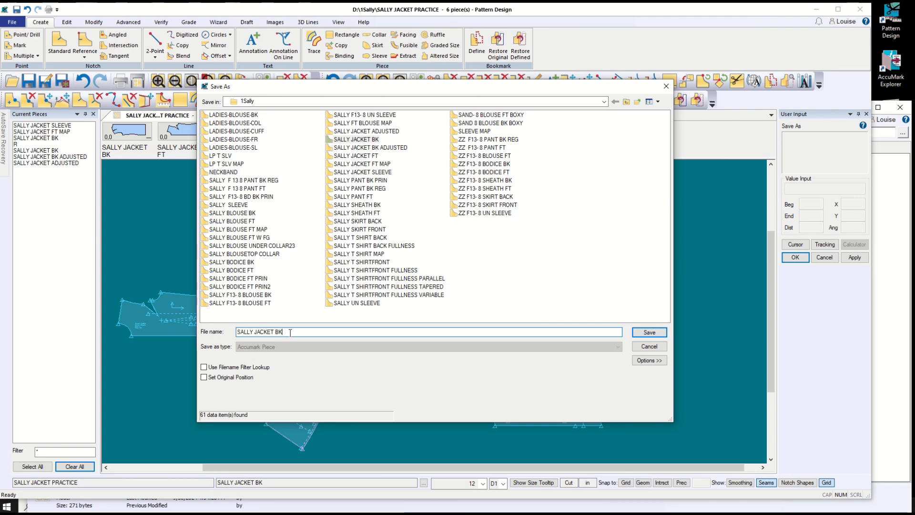
text(map)
click(641, 334)
click(368, 280)
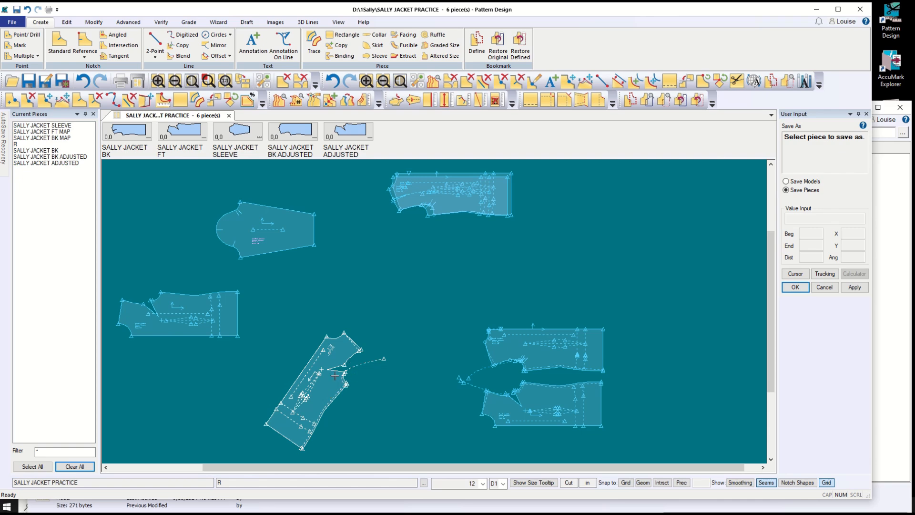
- Set and rotate the copied adjusted front onto the other adjusted front, matching the dart points and opposite dart legs to close the armhole dart
click(535, 400)
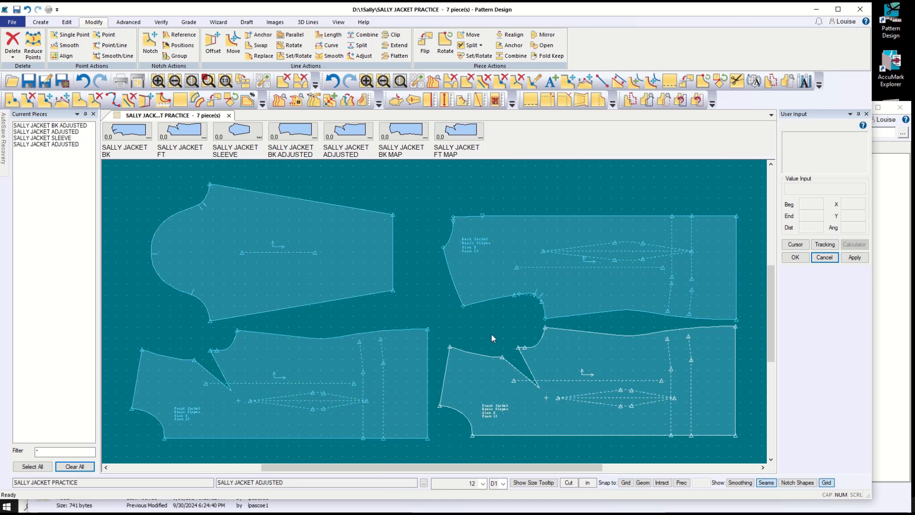
drag(563, 264, 562, 229)
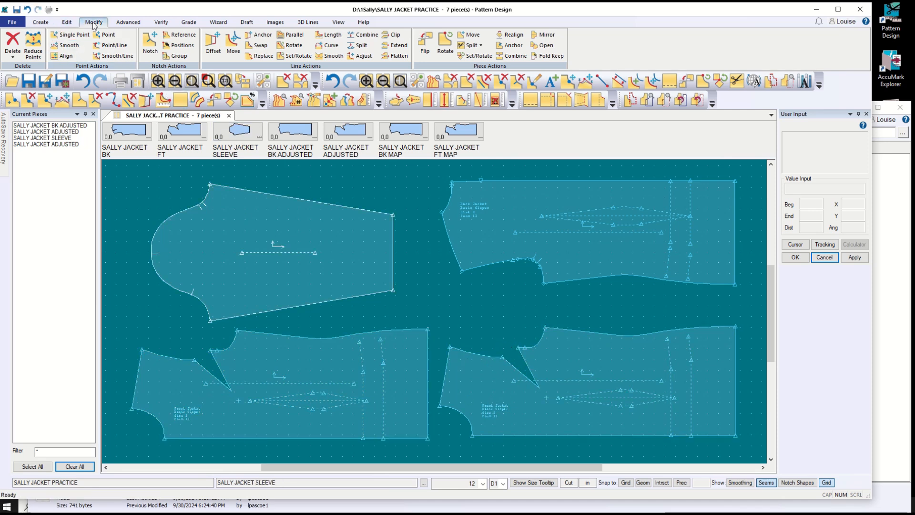
click(475, 56)
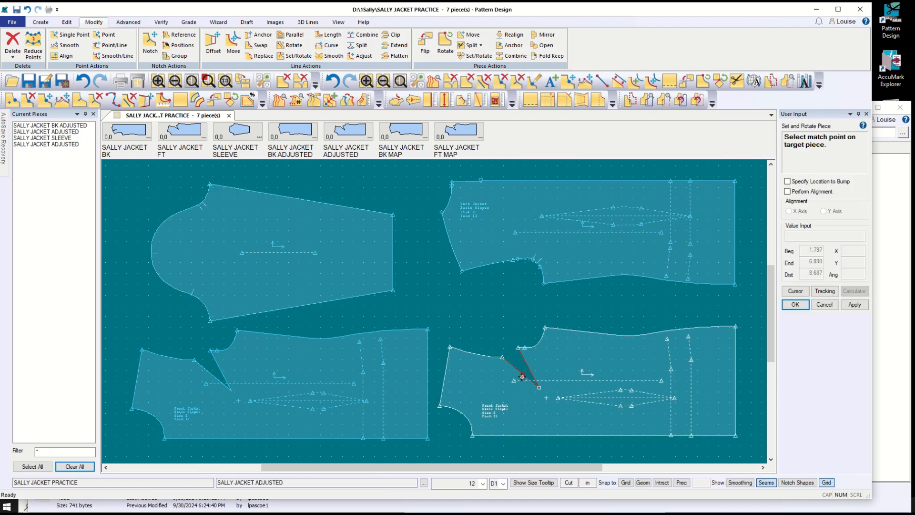
click(540, 389)
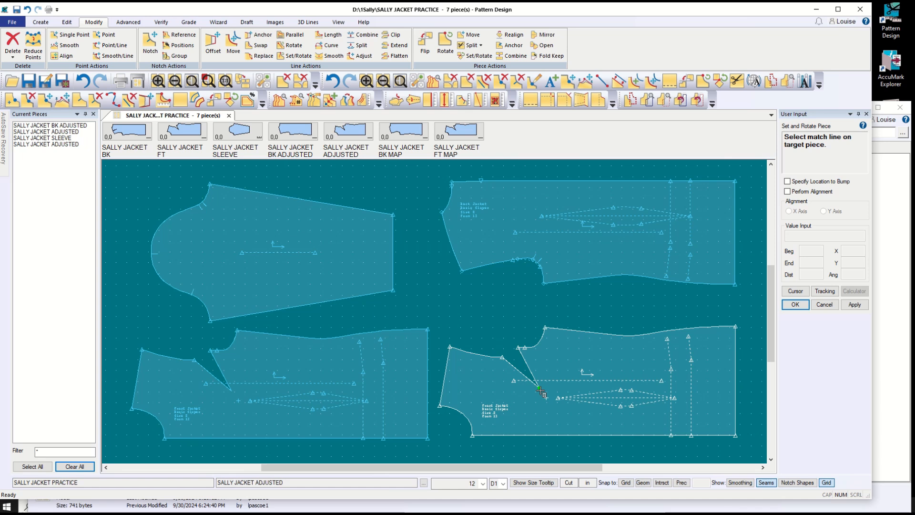
click(523, 374)
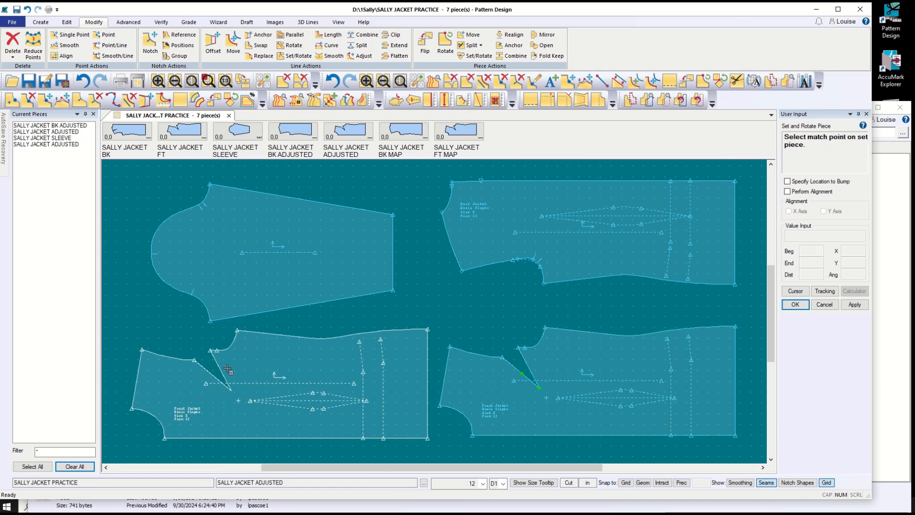
click(232, 391)
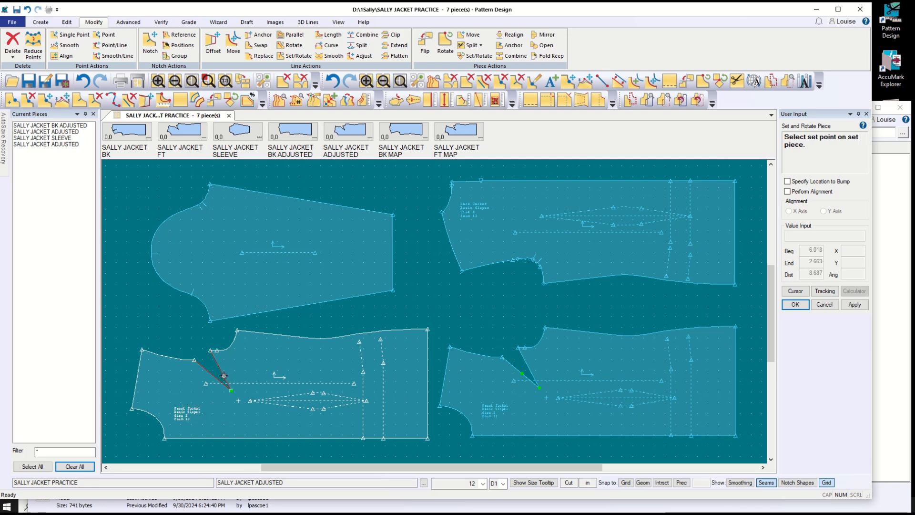
click(540, 388)
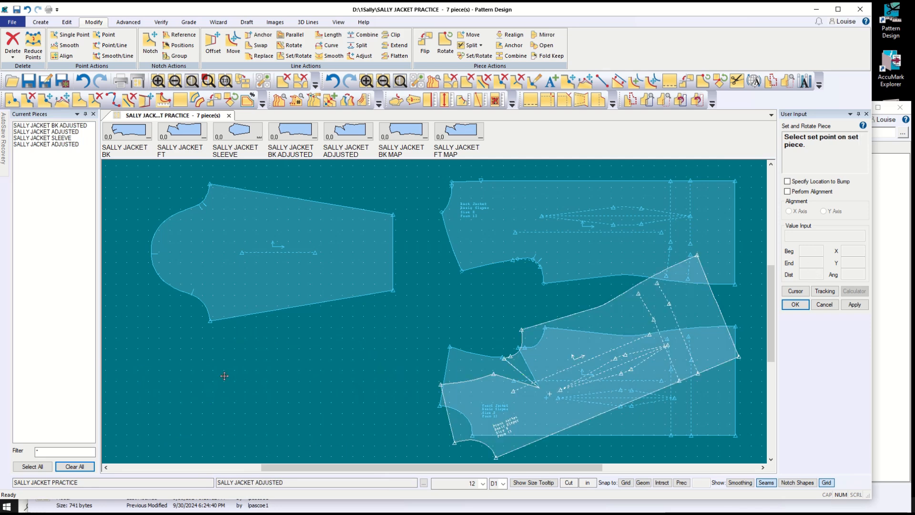
click(825, 304)
- Draw a 2-Point Curve from the end of the upper armhole dart leg to the rotated front's armhole, bending it to blend the armhole
scroll(506, 378, up, 5)
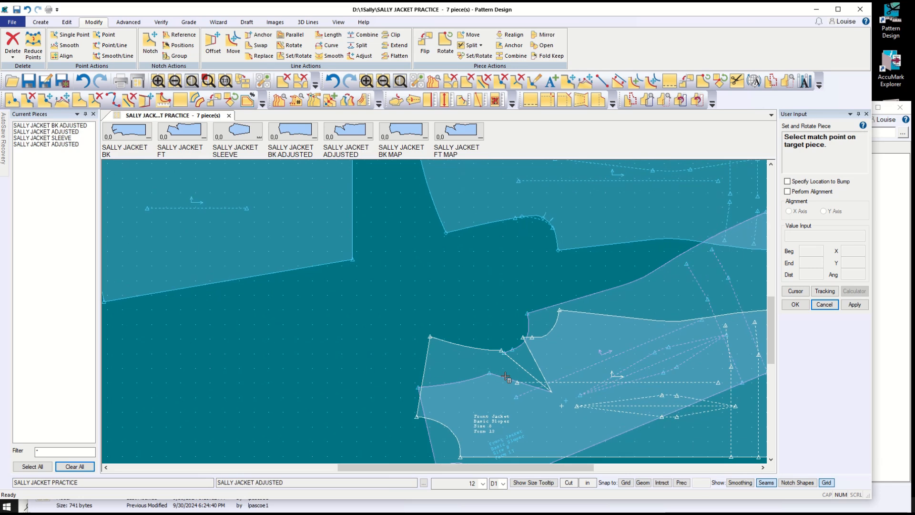
scroll(510, 347, up, 1)
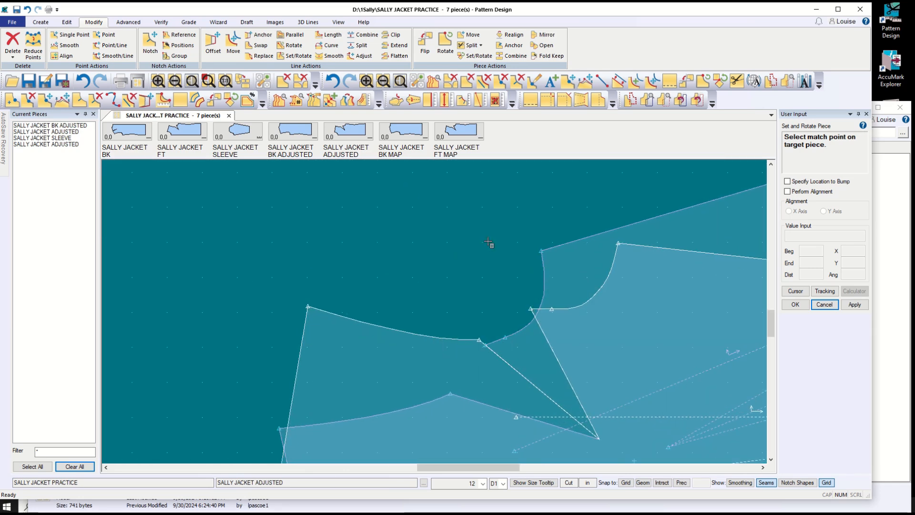
click(43, 23)
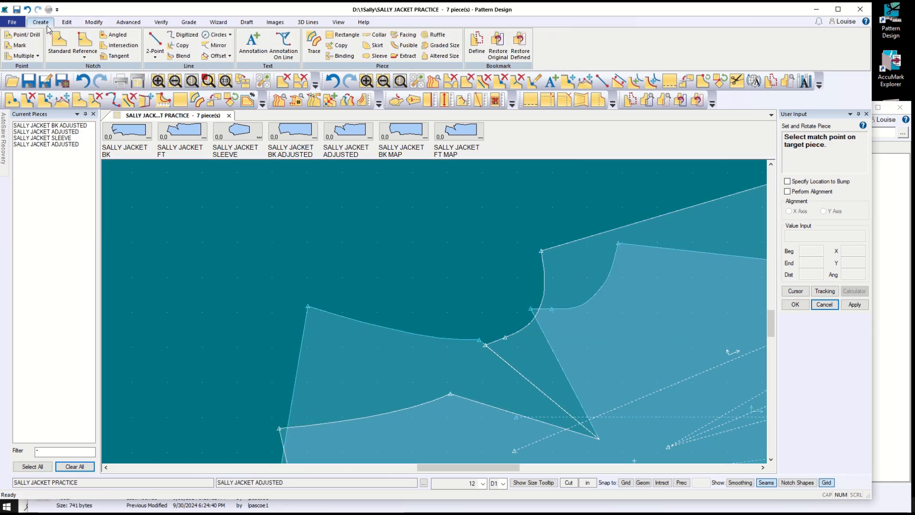
click(155, 54)
click(183, 78)
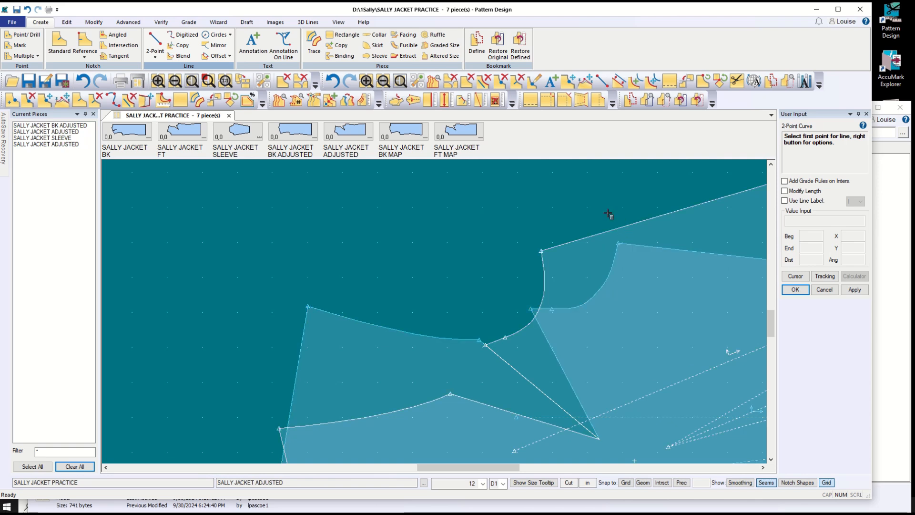
click(478, 339)
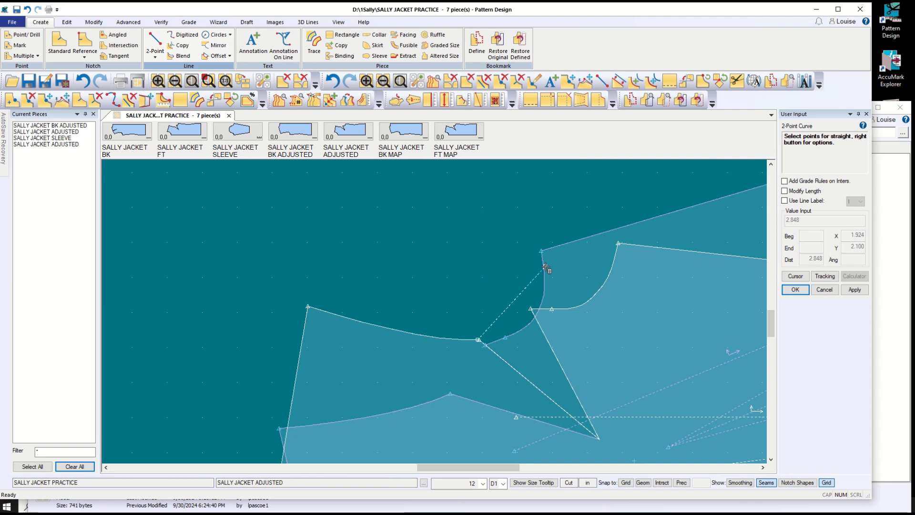
click(544, 292)
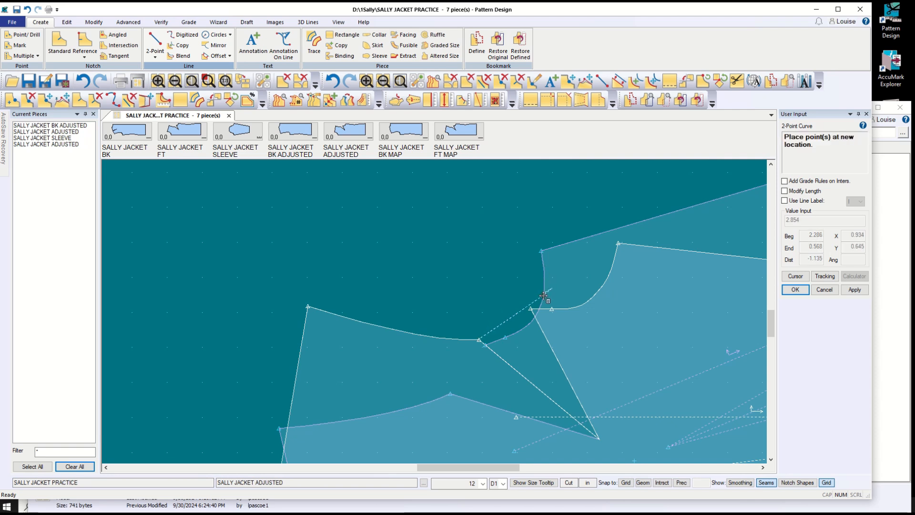
click(526, 324)
scroll(545, 295, up, 2)
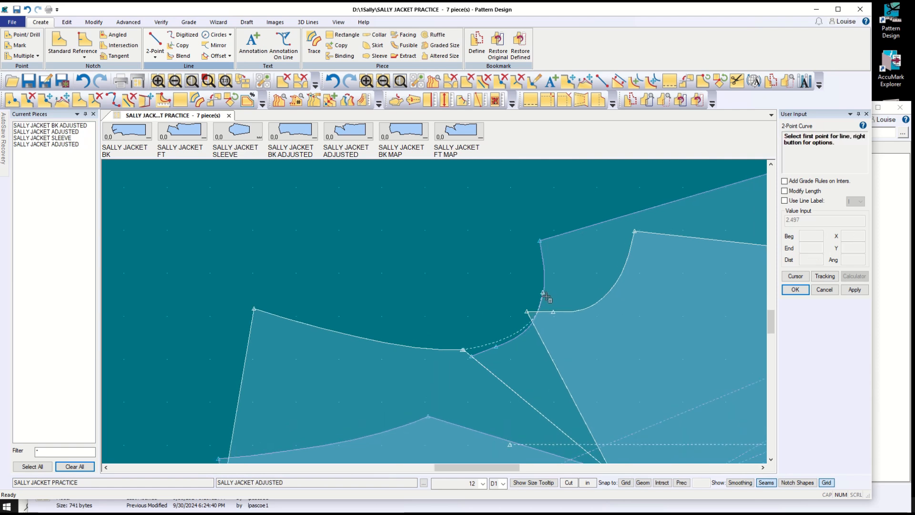
- Check the blend curve against the rotated armhole, then shift the front carrying the curve slightly away from the rotated copy
scroll(546, 295, up, 3)
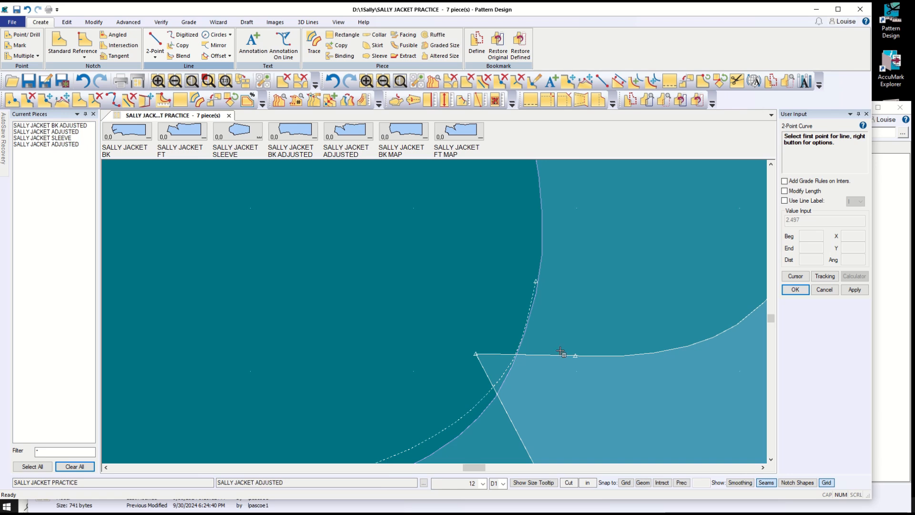
scroll(561, 352, up, 2)
scroll(561, 351, down, 4)
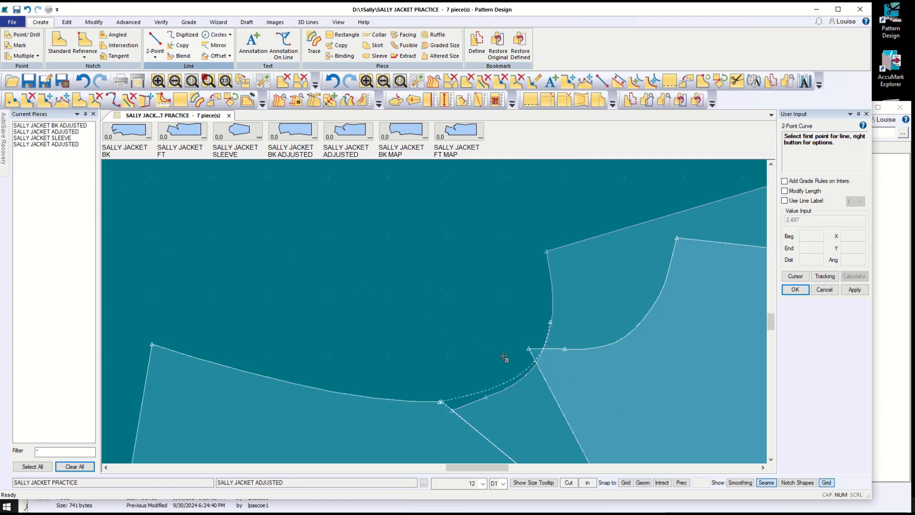
click(825, 289)
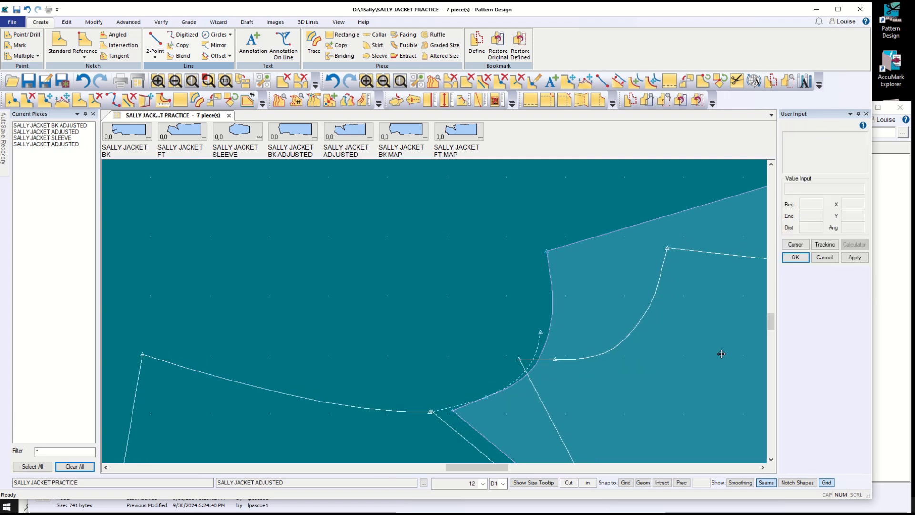
click(721, 354)
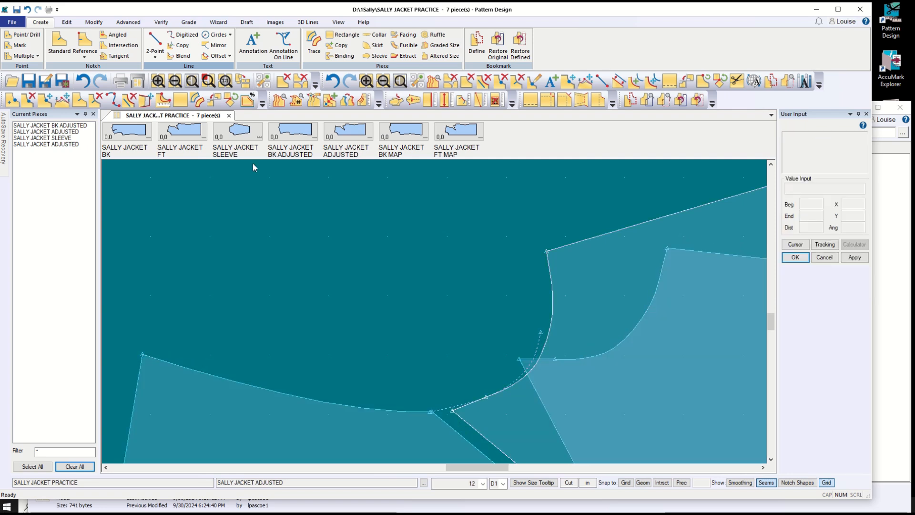
- Undo the last shift of the front and copy the blend curve in place onto the rotated adjusted front
click(28, 9)
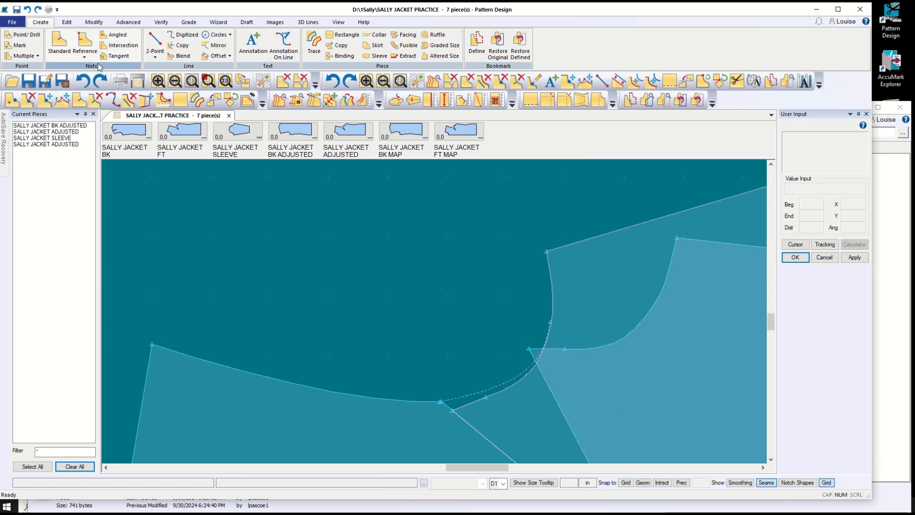
click(179, 45)
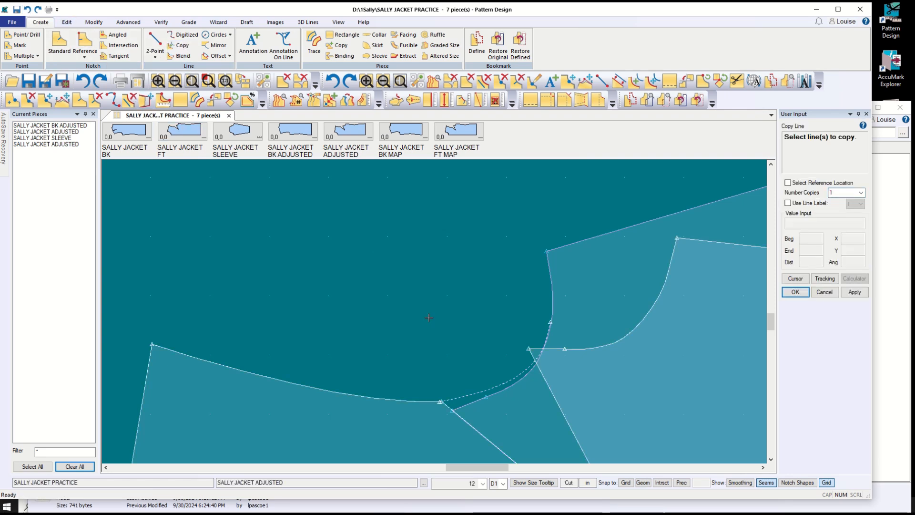
click(463, 391)
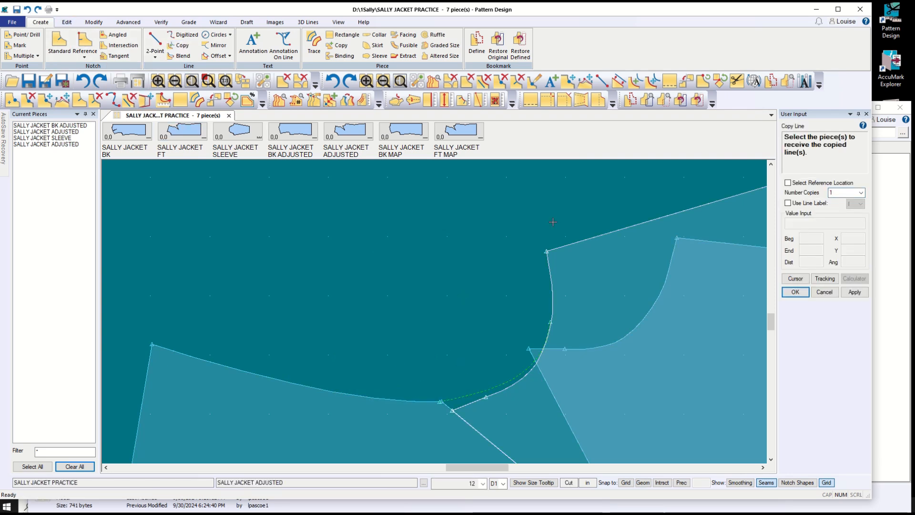
click(590, 221)
key(Return)
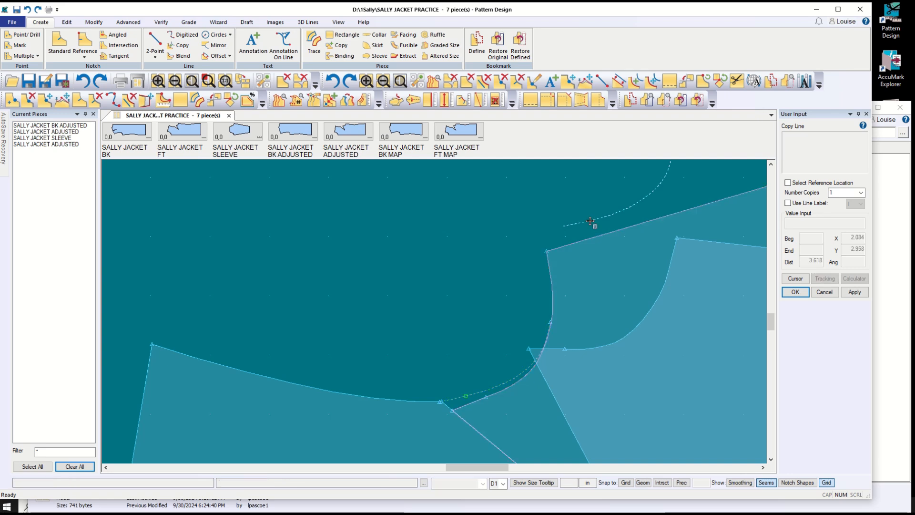
click(830, 295)
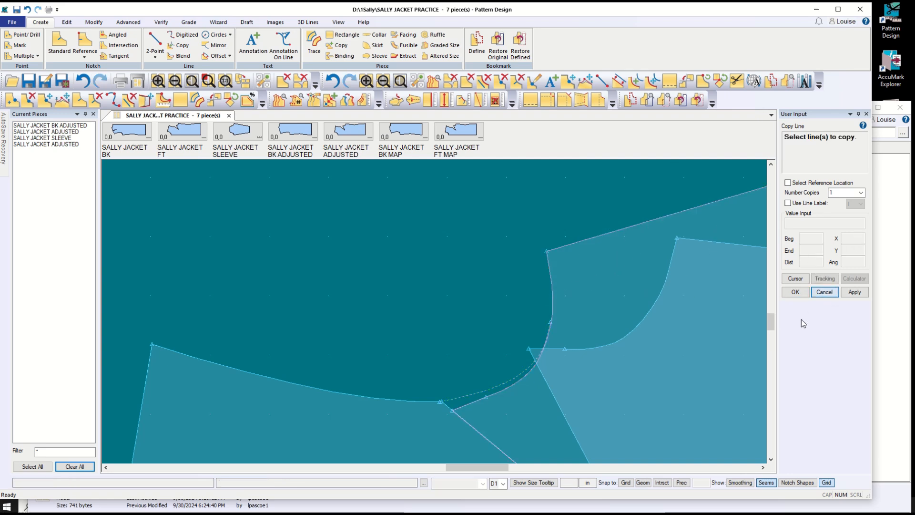
click(826, 295)
- Move the unrotated adjusted front clear of the rotated one, then inspect the copied curve at the armhole
click(710, 299)
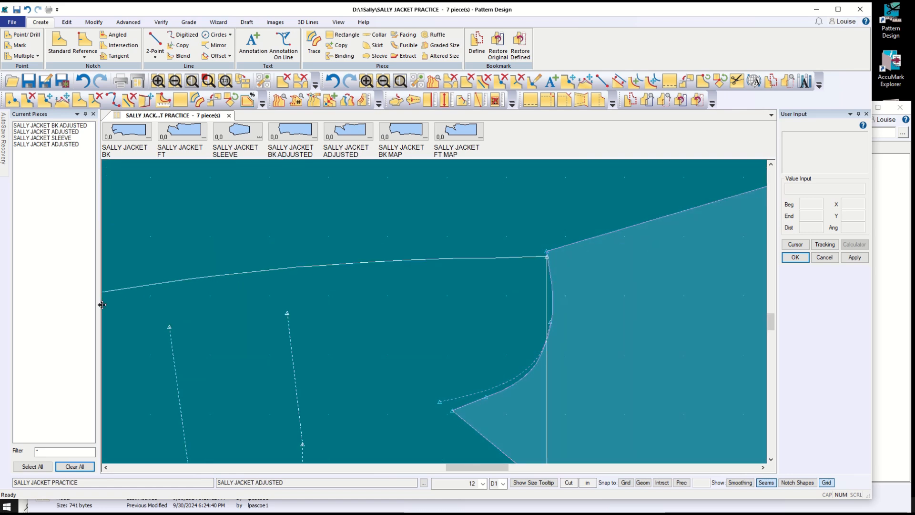
click(228, 331)
scroll(559, 329, down, 3)
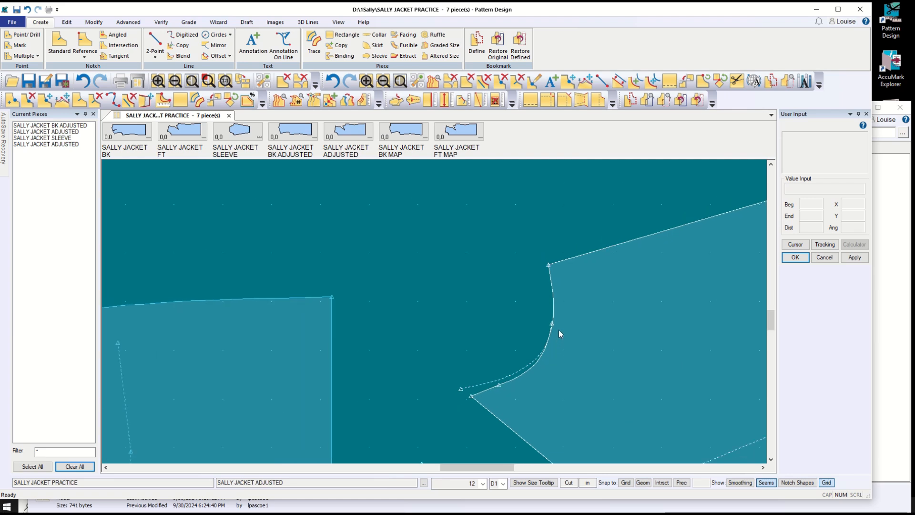
scroll(491, 391, up, 4)
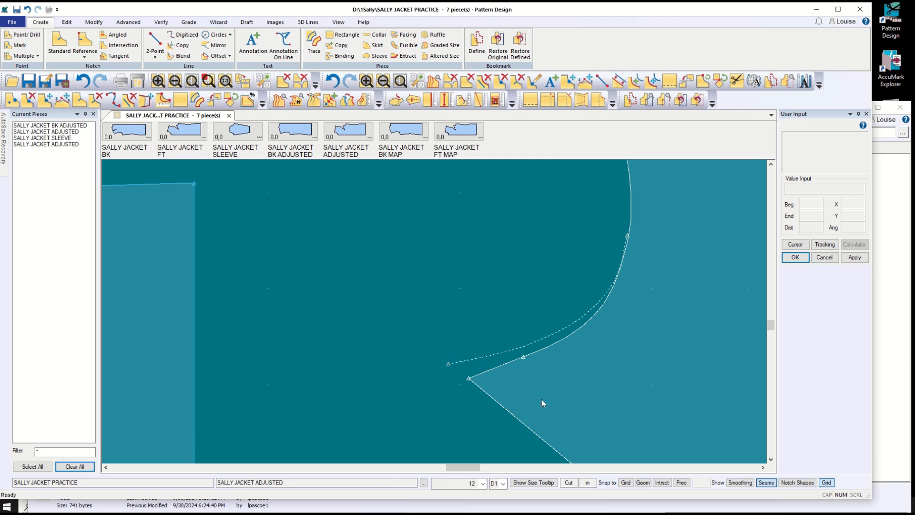
scroll(542, 399, up, 1)
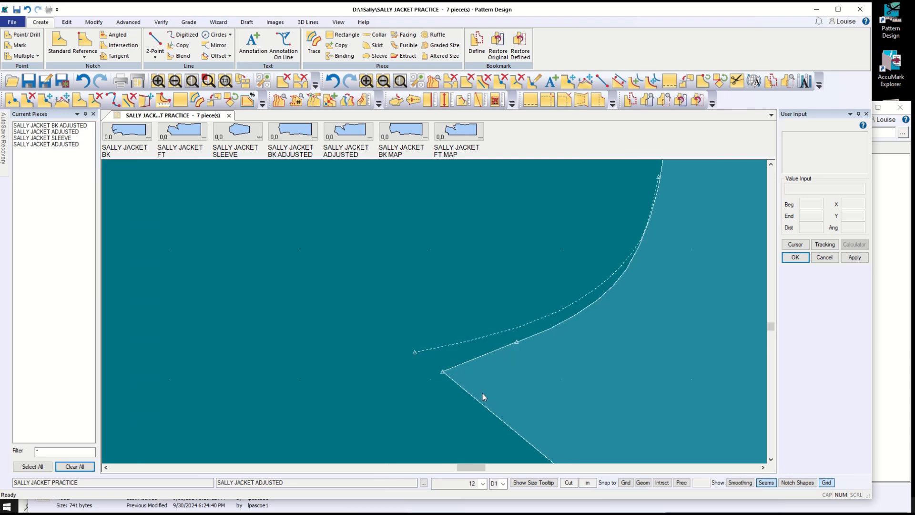
scroll(462, 391, up, 1)
scroll(464, 385, down, 1)
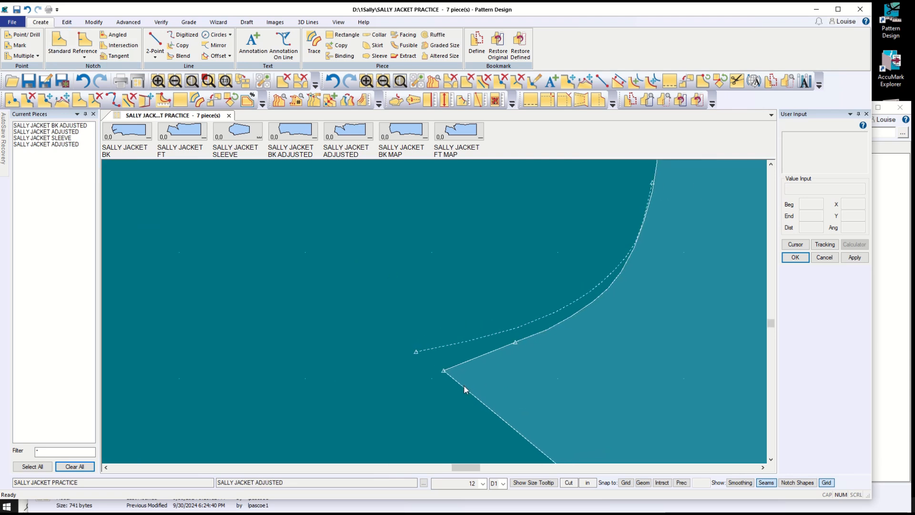
scroll(464, 385, down, 3)
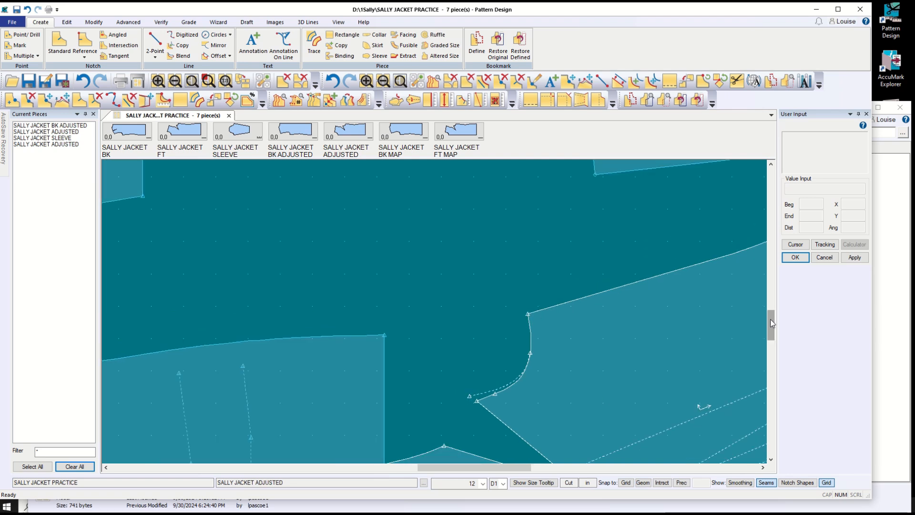
- Draw a 2-Point Line about 4.46 in long from the rotated front's armhole dart point to the free end of the copied curve
drag(770, 319, 771, 326)
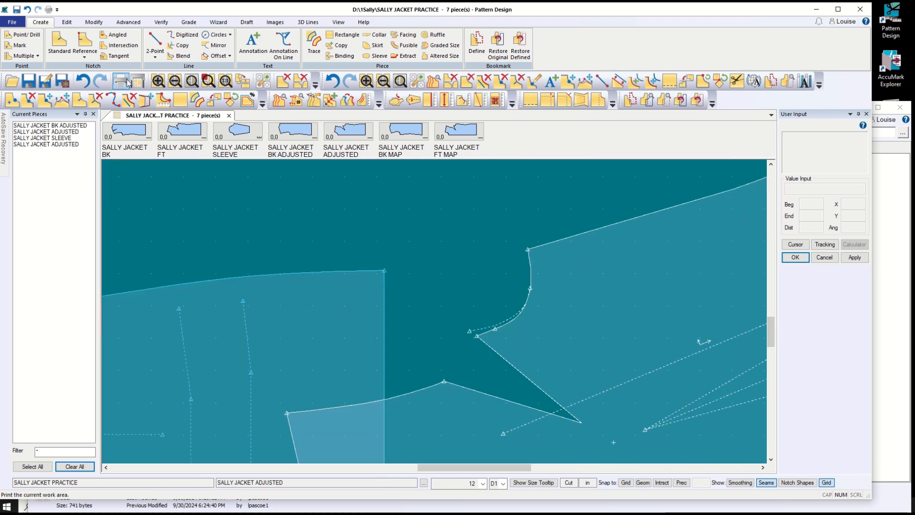
click(155, 42)
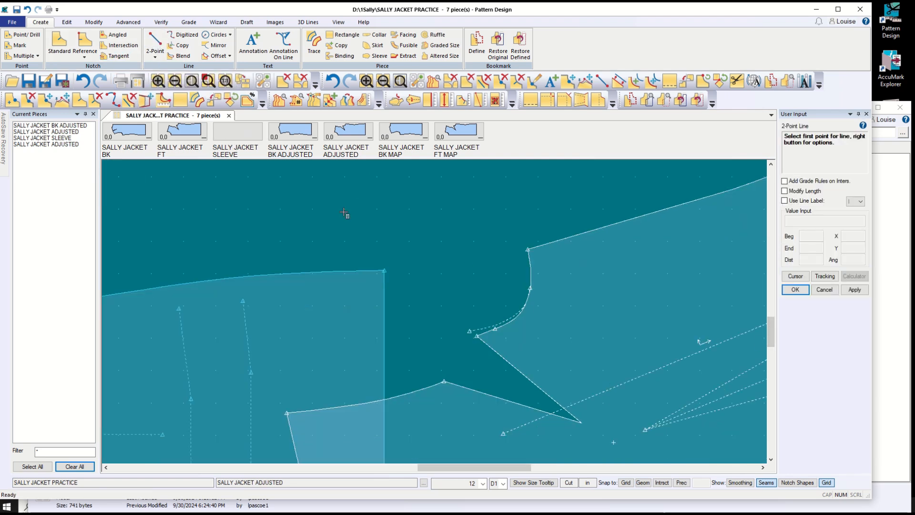
click(583, 423)
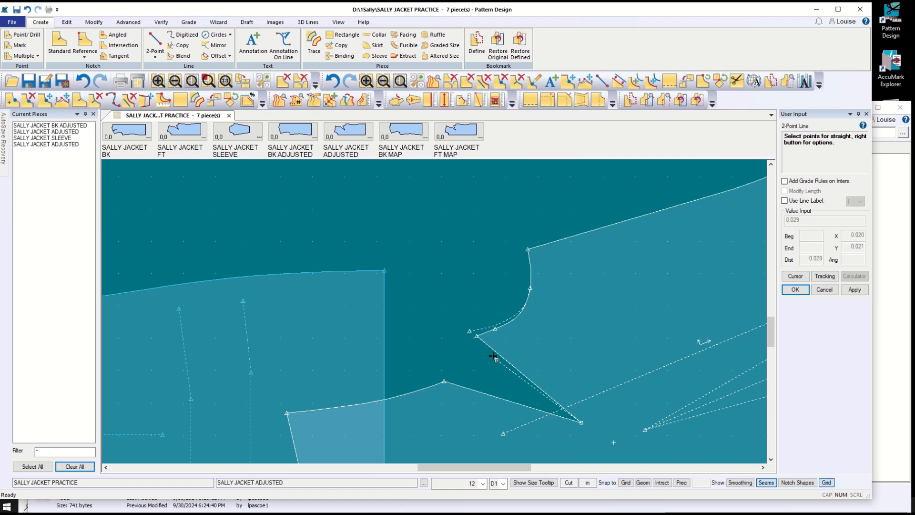
click(470, 329)
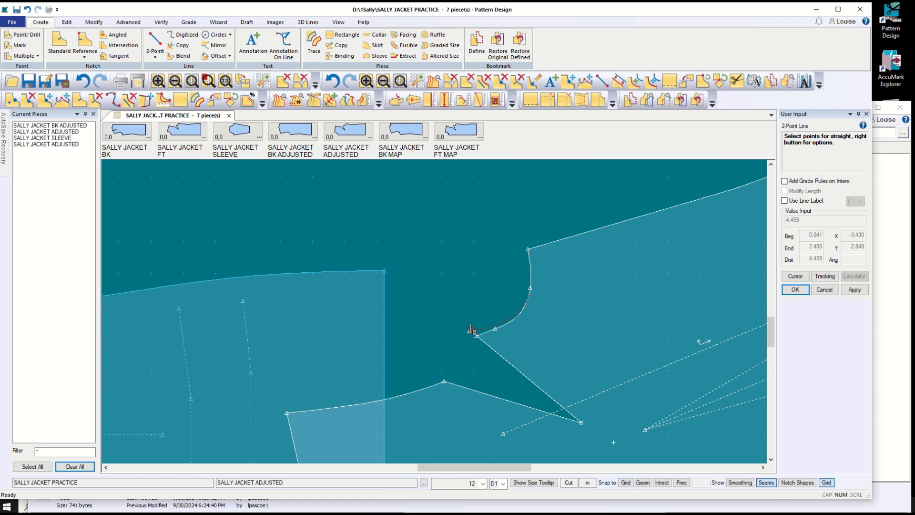
click(470, 329)
scroll(479, 335, up, 5)
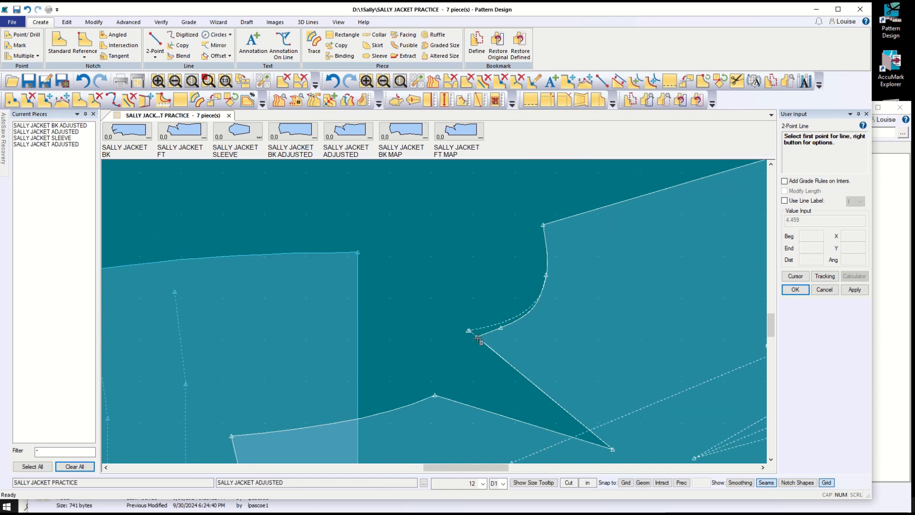
scroll(482, 343, up, 1)
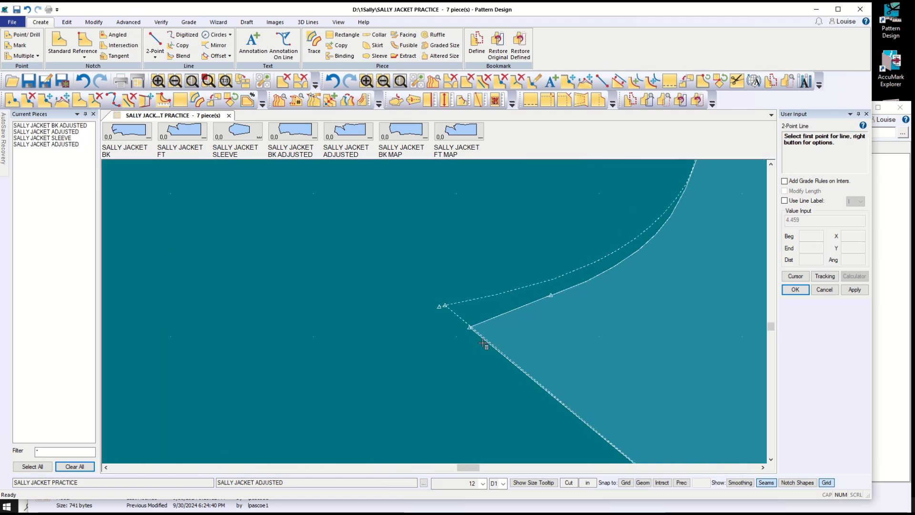
scroll(484, 344, up, 1)
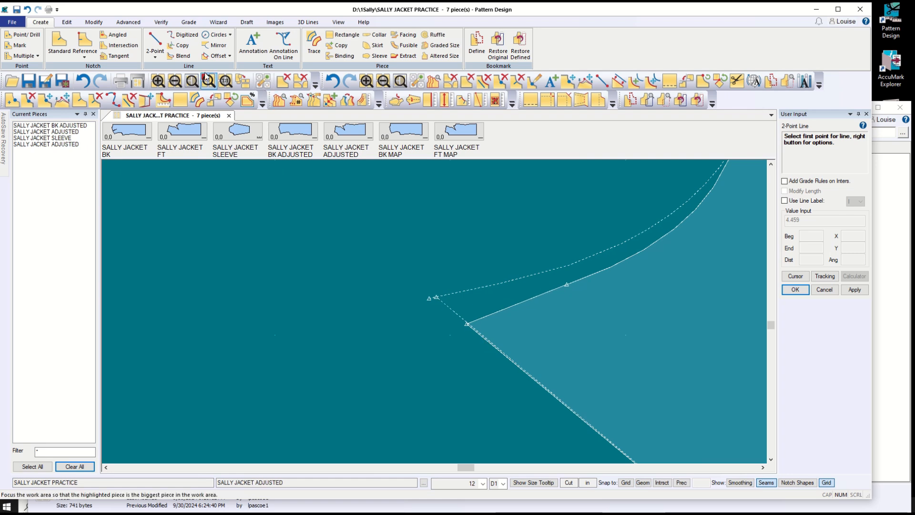
- Rotate the new line about the dart point so it lies along the upper armhole dart leg
click(97, 22)
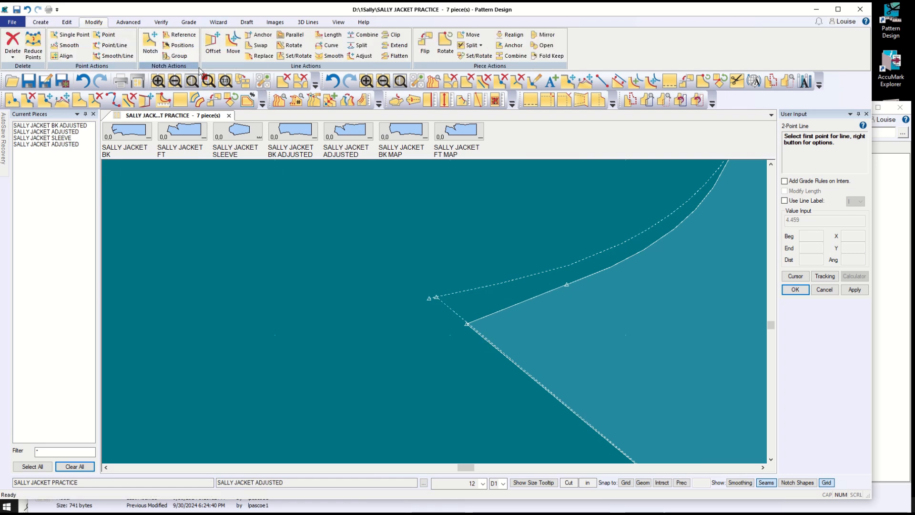
click(294, 46)
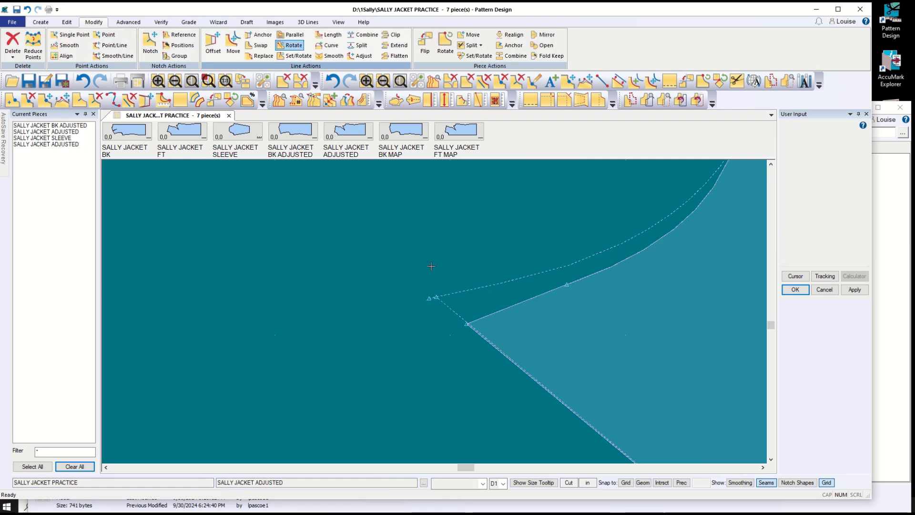
click(449, 309)
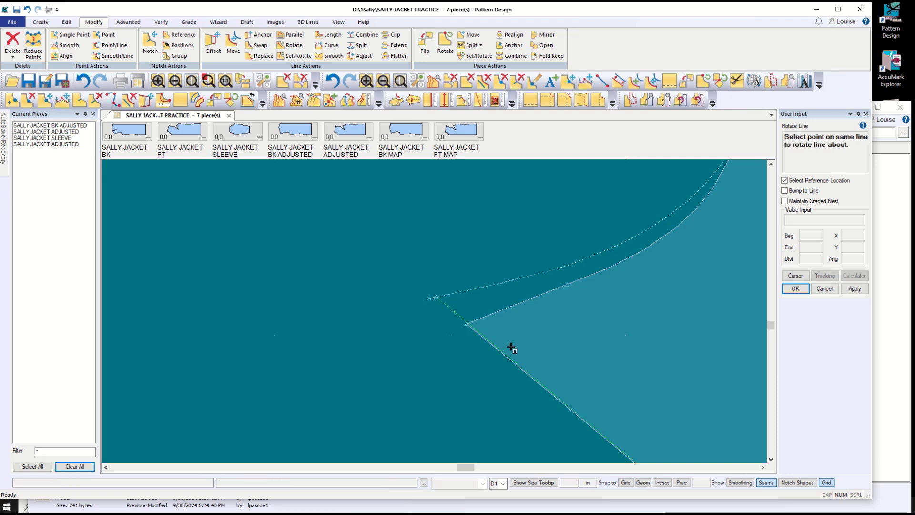
scroll(511, 351, down, 4)
scroll(531, 393, down, 5)
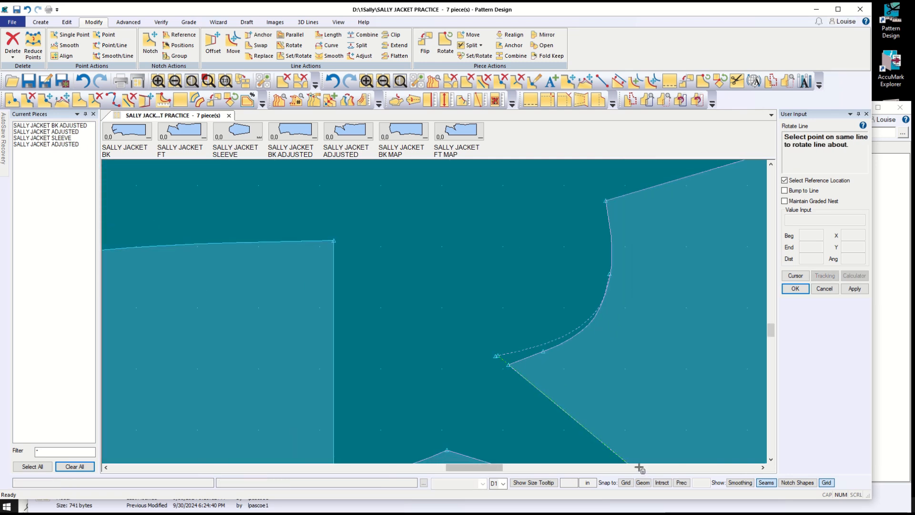
scroll(635, 437, down, 2)
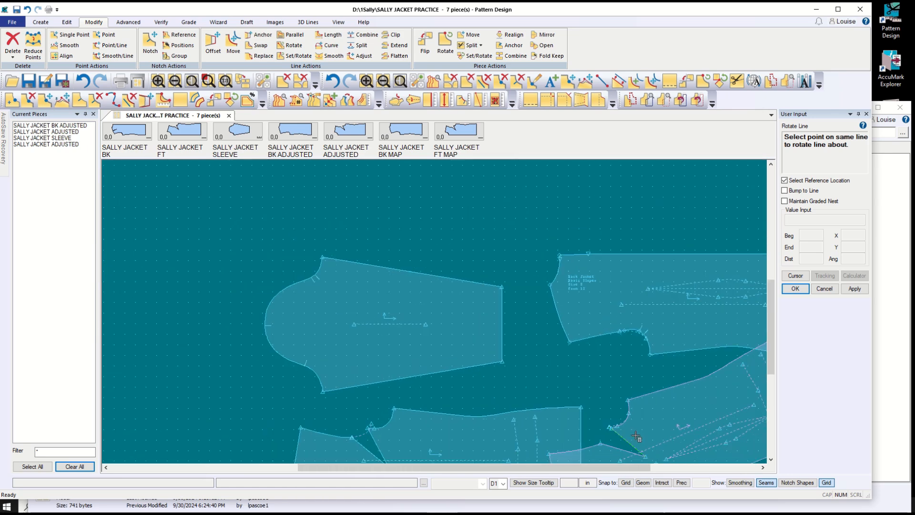
click(647, 459)
scroll(629, 446, up, 4)
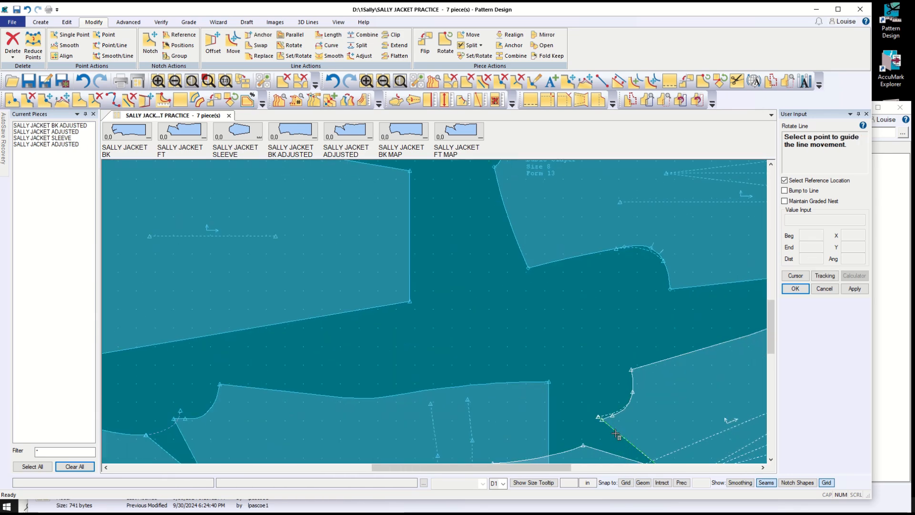
scroll(614, 419, up, 5)
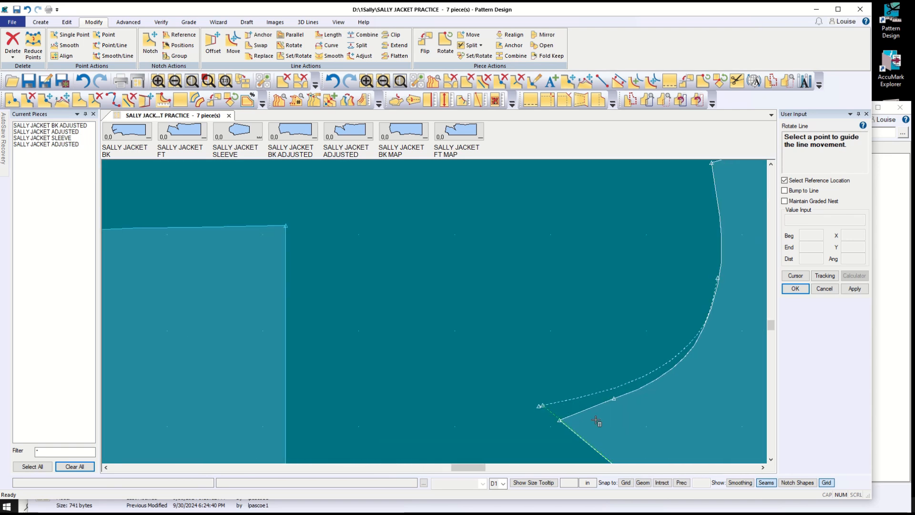
scroll(590, 426, up, 5)
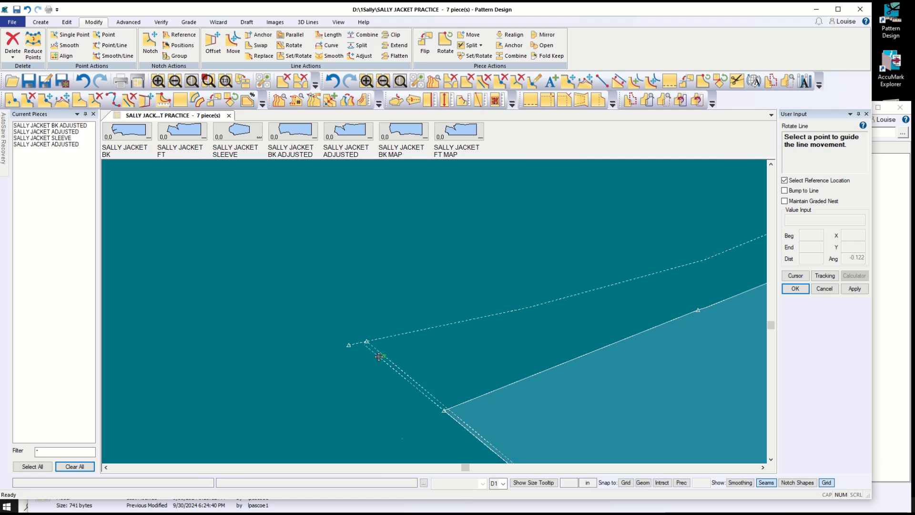
click(379, 357)
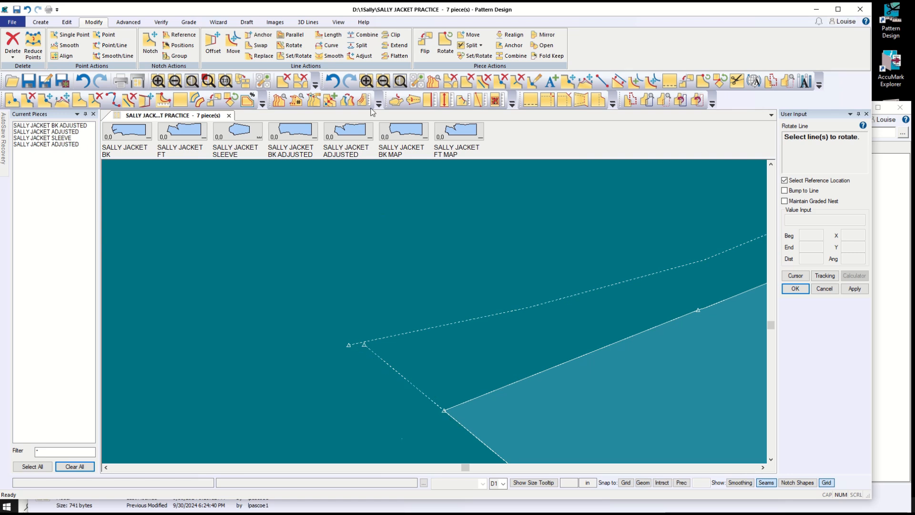
- Adjust the line's length at its armhole end so it extends slightly past the blend curve
click(361, 56)
click(390, 367)
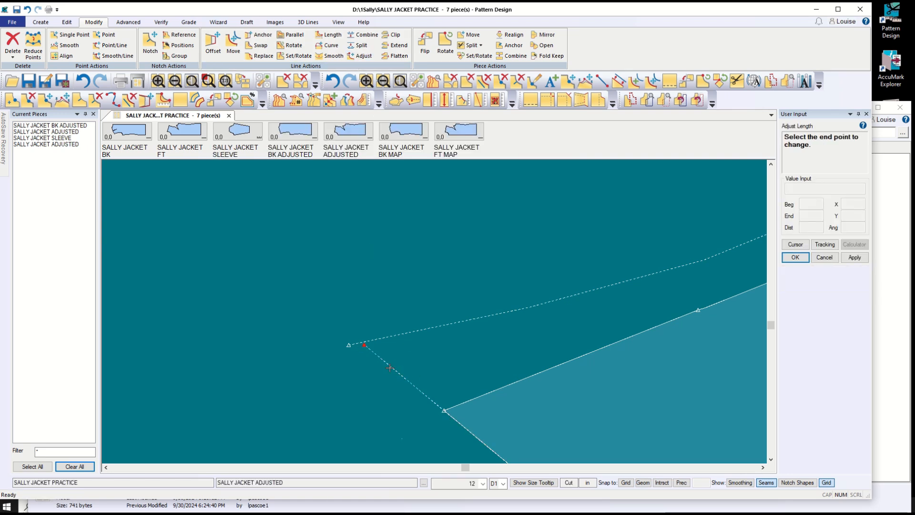
click(364, 345)
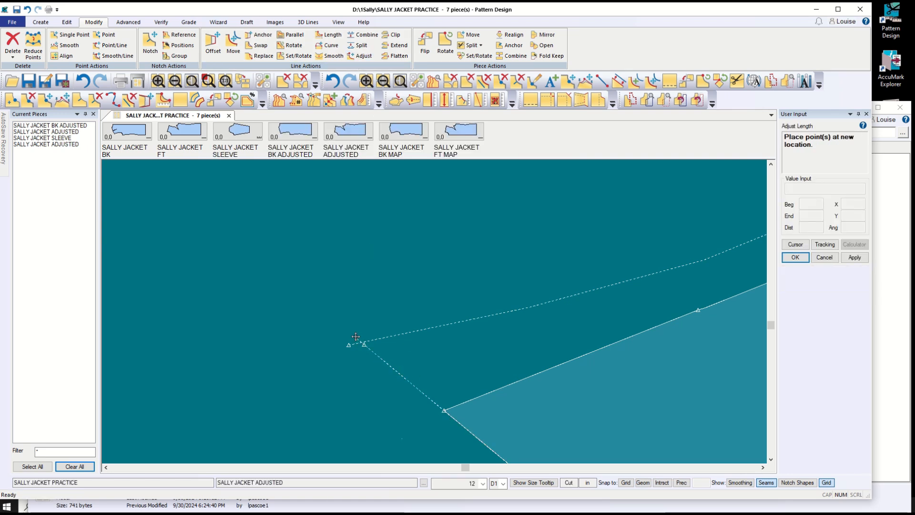
click(356, 336)
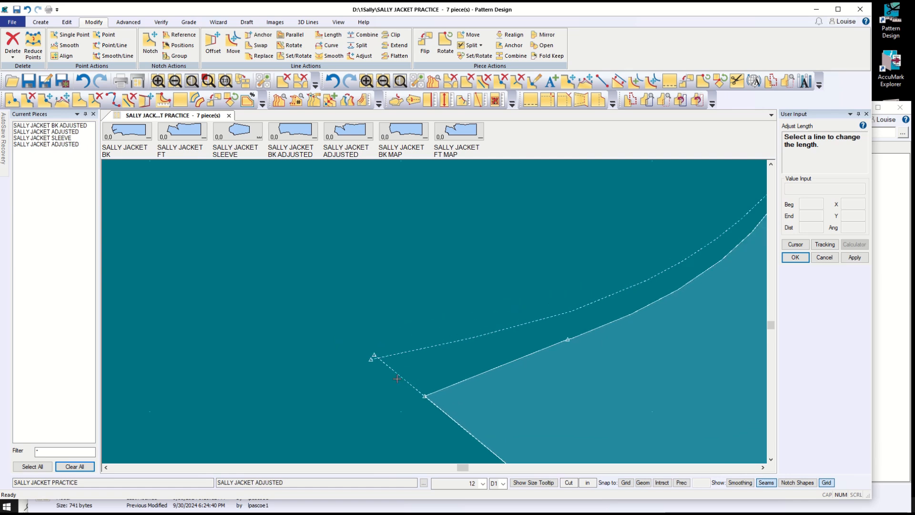
- Split the armhole dart's perimeter line at the dart point to separate its two legs
scroll(397, 379, down, 5)
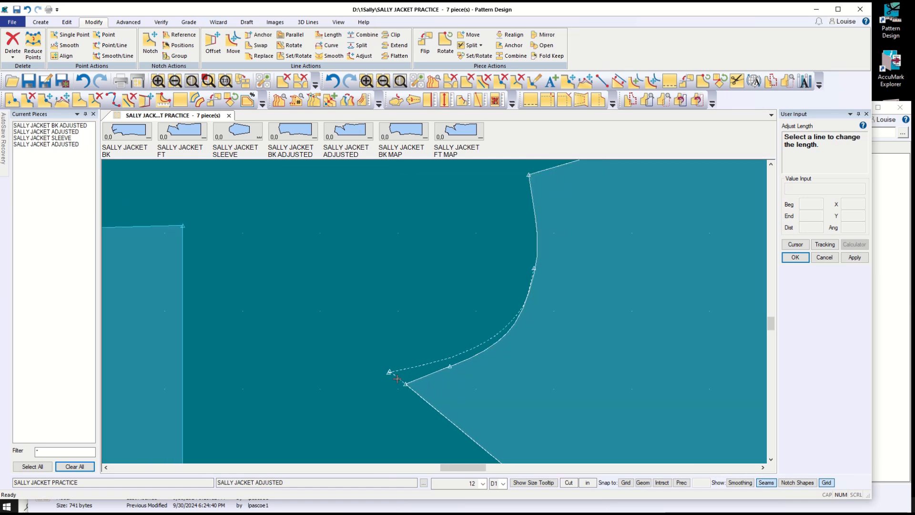
scroll(398, 379, down, 3)
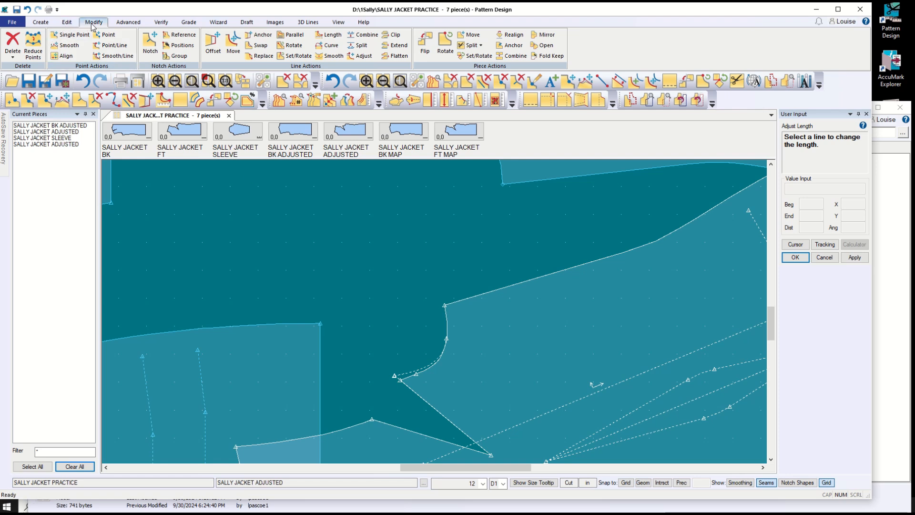
click(361, 46)
click(400, 429)
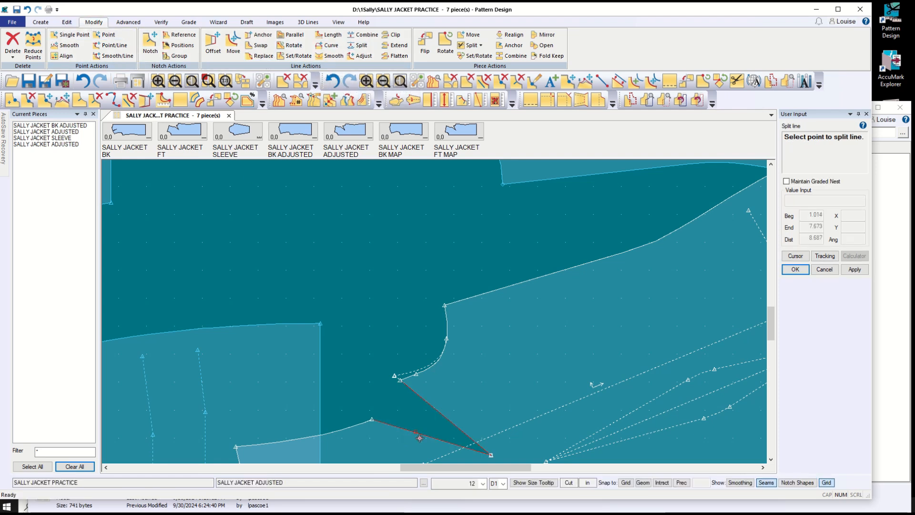
click(491, 455)
scroll(458, 358, up, 1)
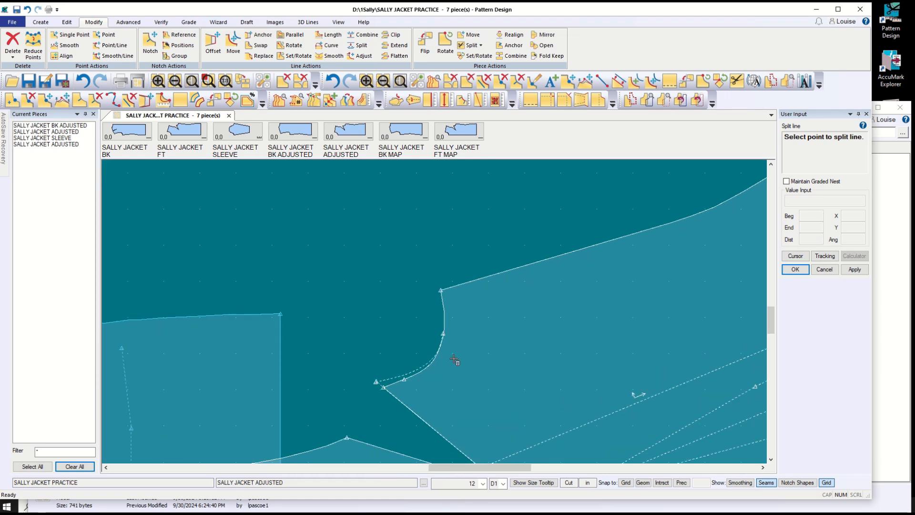
scroll(454, 360, up, 3)
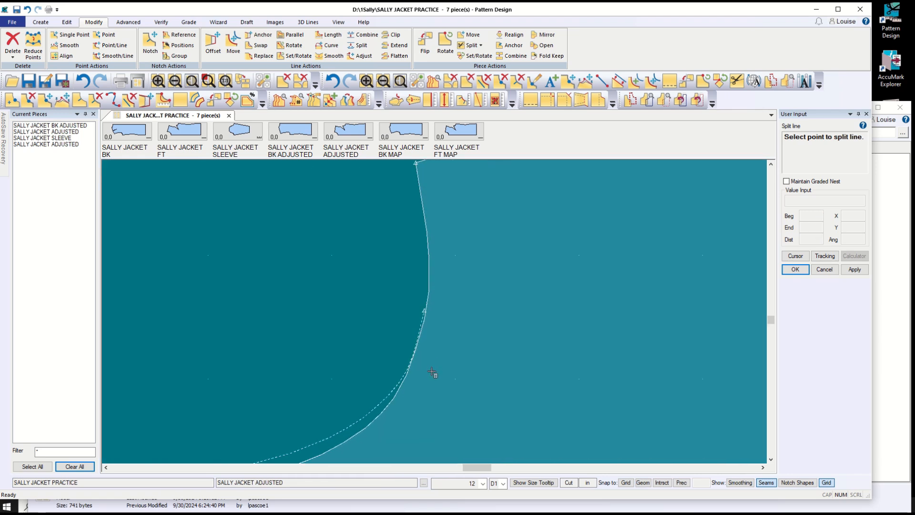
- Draw a 2-Point Curve about 1.09 in long from the internal blend curve up to the armhole perimeter, bowed to smooth the transition
click(41, 22)
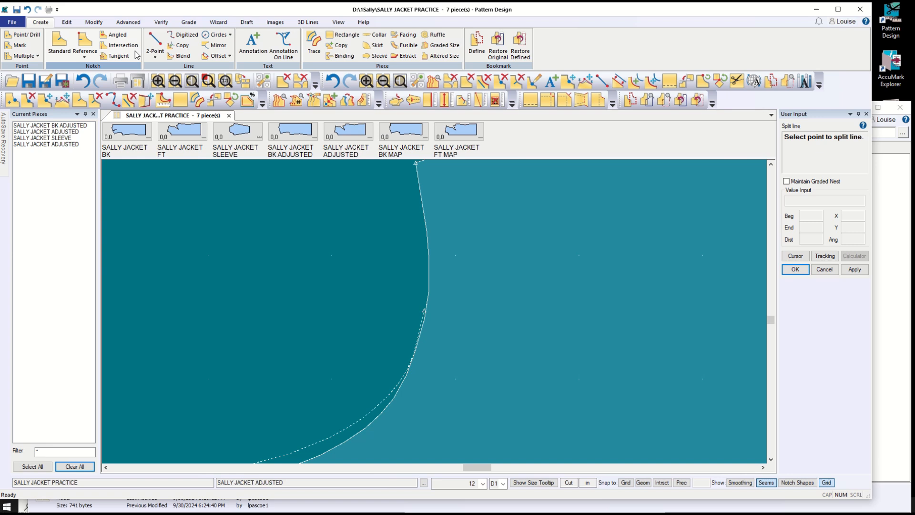
click(155, 56)
click(177, 76)
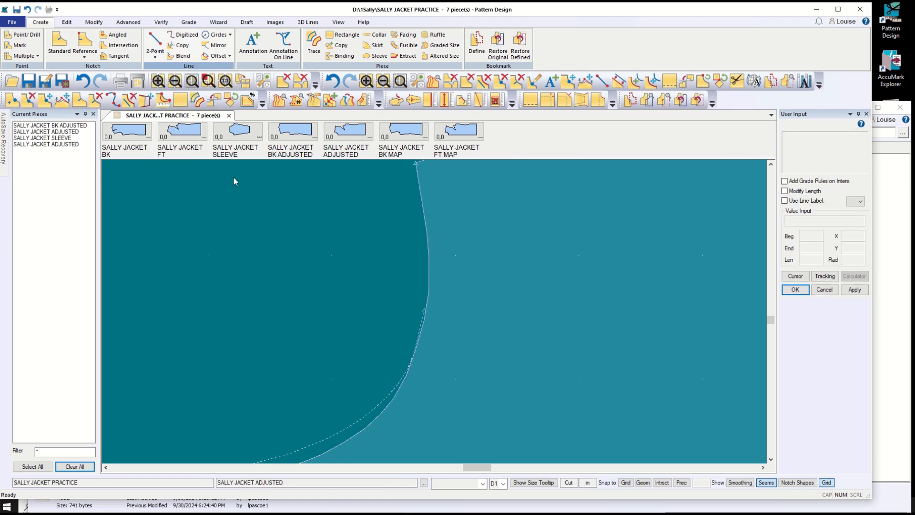
click(384, 398)
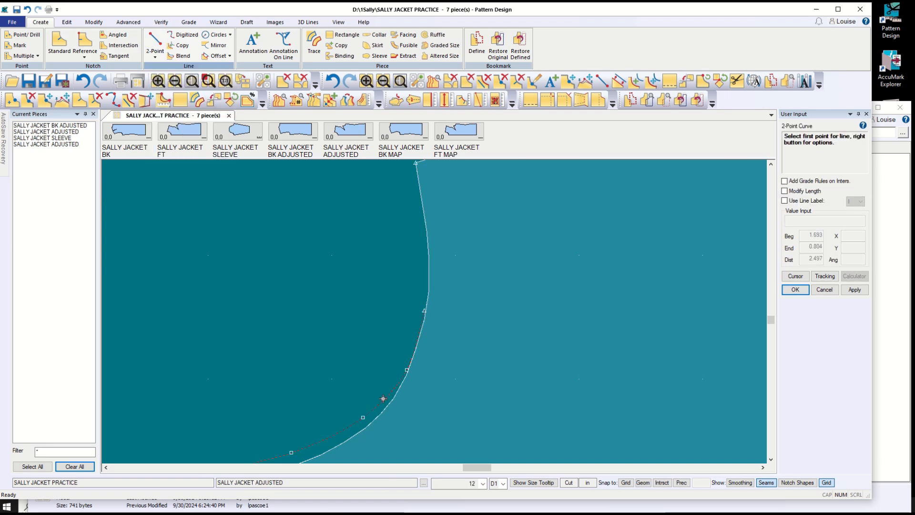
click(430, 281)
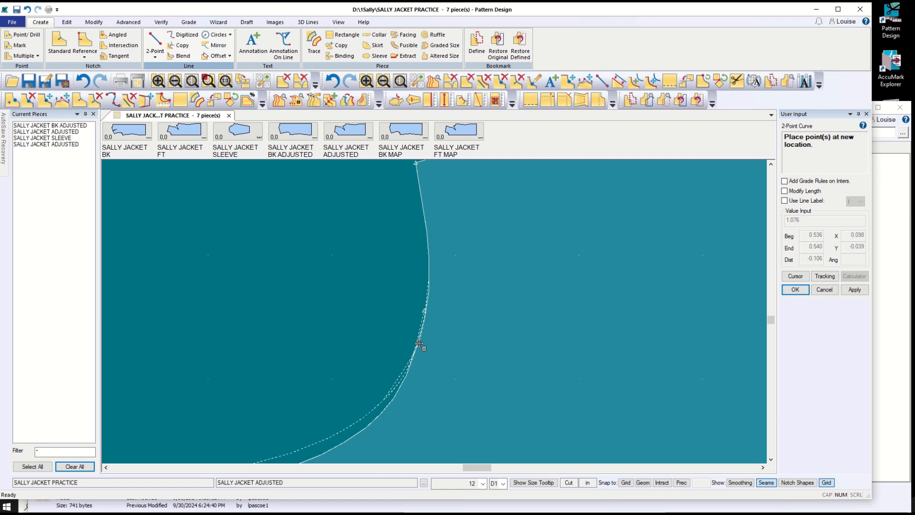
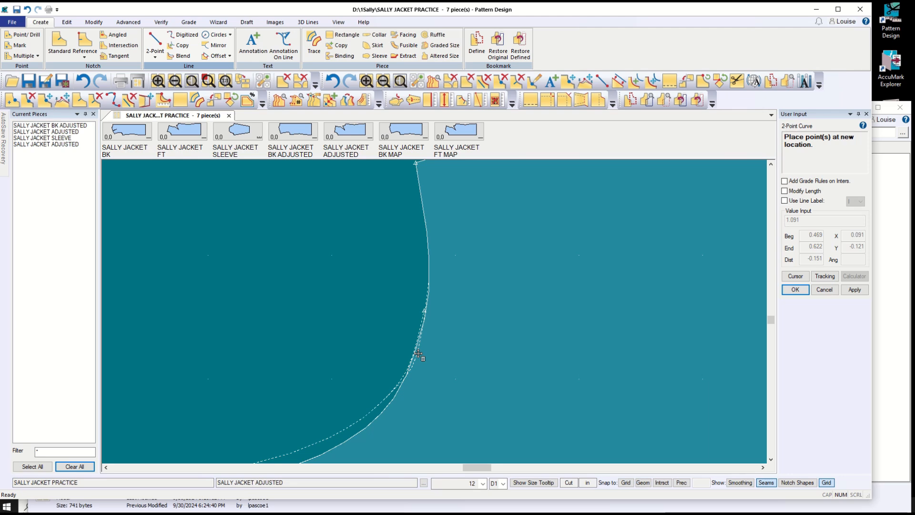
click(418, 352)
scroll(561, 391, up, 1)
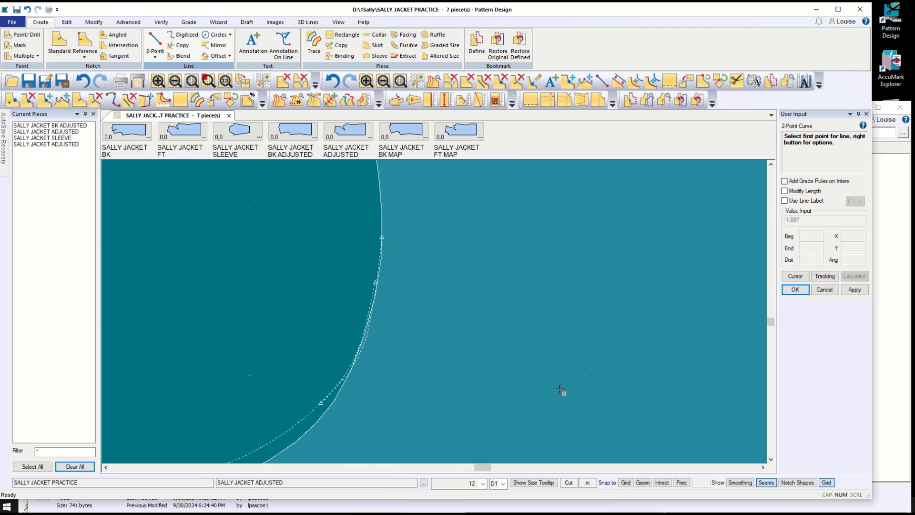
scroll(561, 391, down, 1)
scroll(465, 393, down, 1)
scroll(465, 394, down, 4)
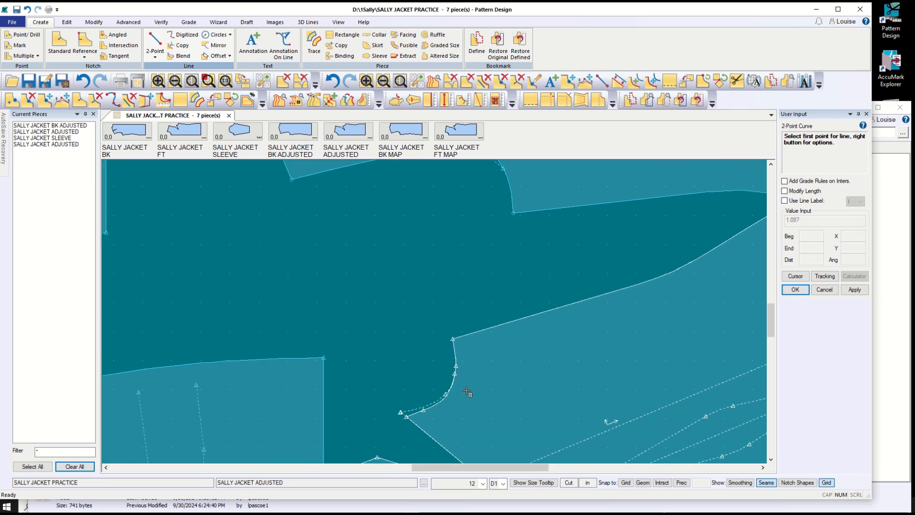
scroll(468, 388, down, 2)
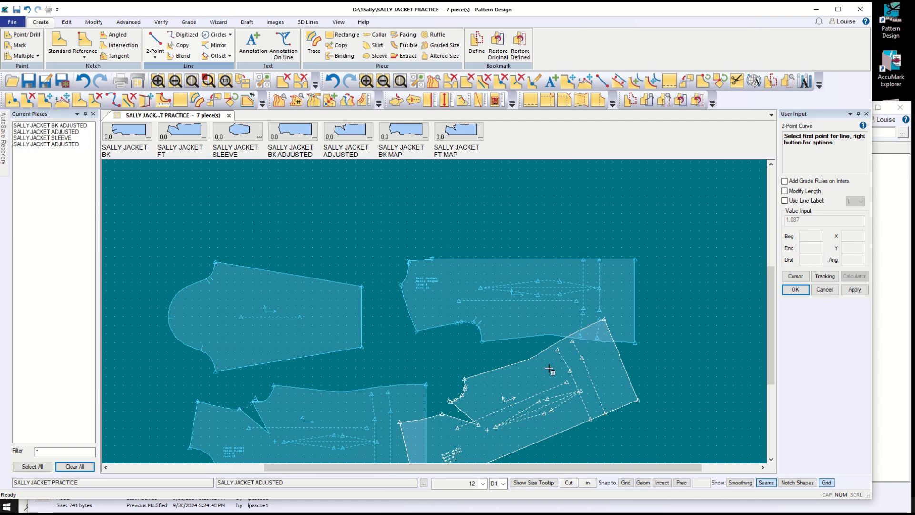
click(825, 289)
scroll(456, 405, up, 5)
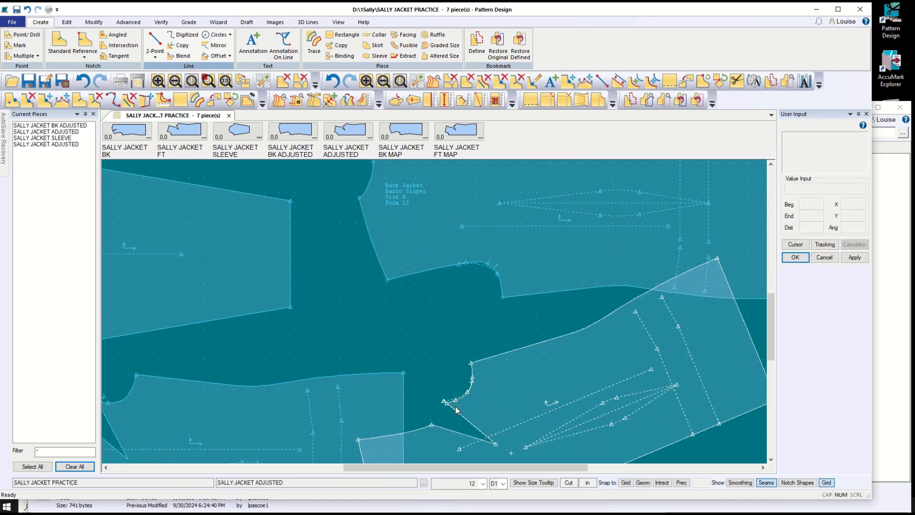
scroll(456, 405, up, 1)
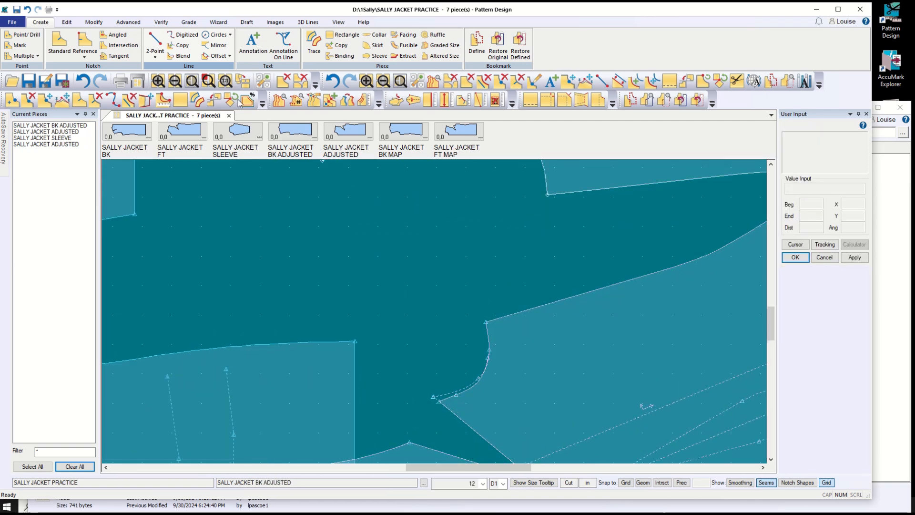
click(94, 22)
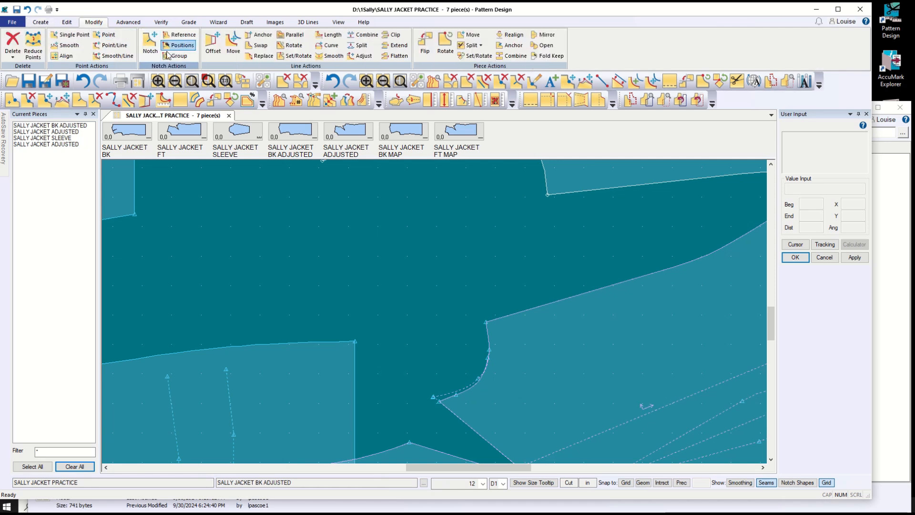
click(260, 45)
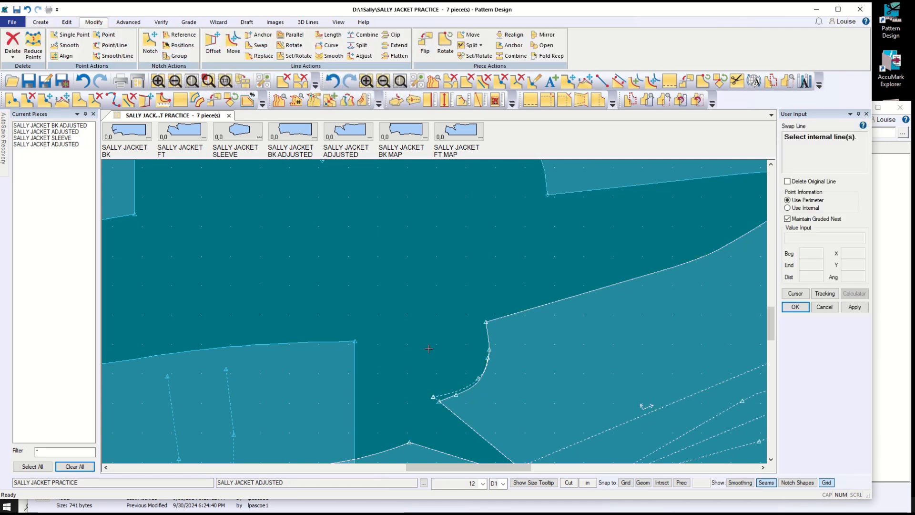
click(447, 396)
click(489, 354)
right_click(495, 346)
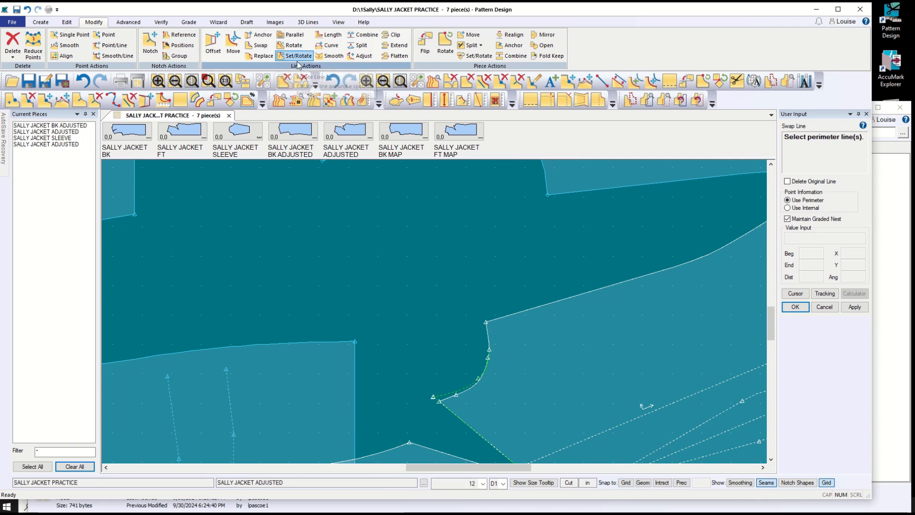
click(821, 310)
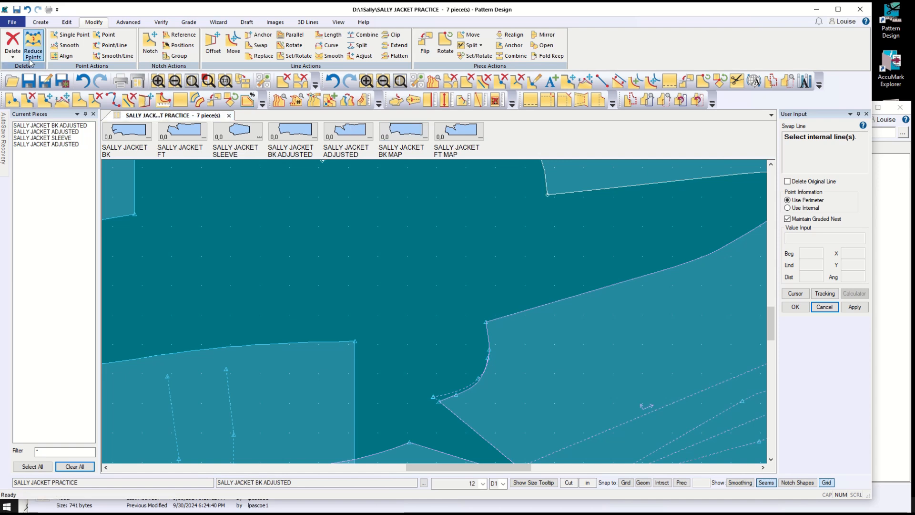
- Split the armhole line where the new curve meets it and swap the internal curves and extended dart leg into the perimeter
click(358, 45)
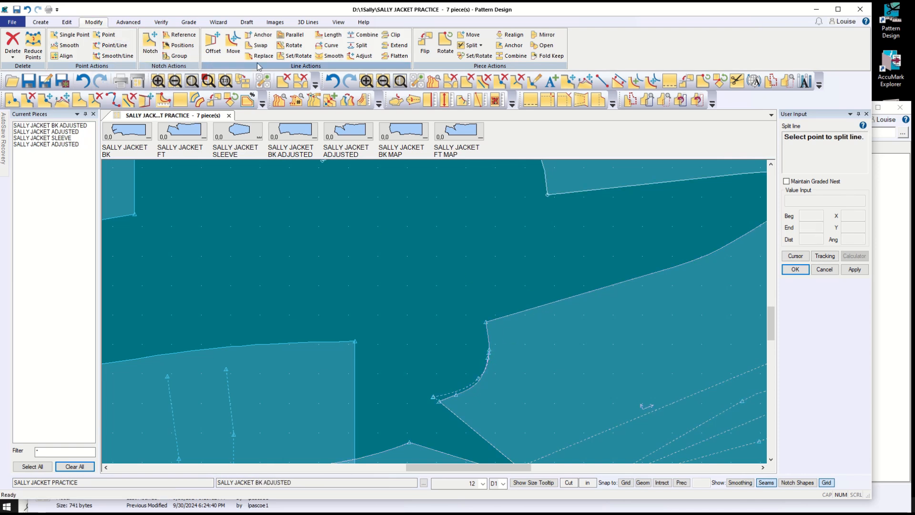
click(260, 45)
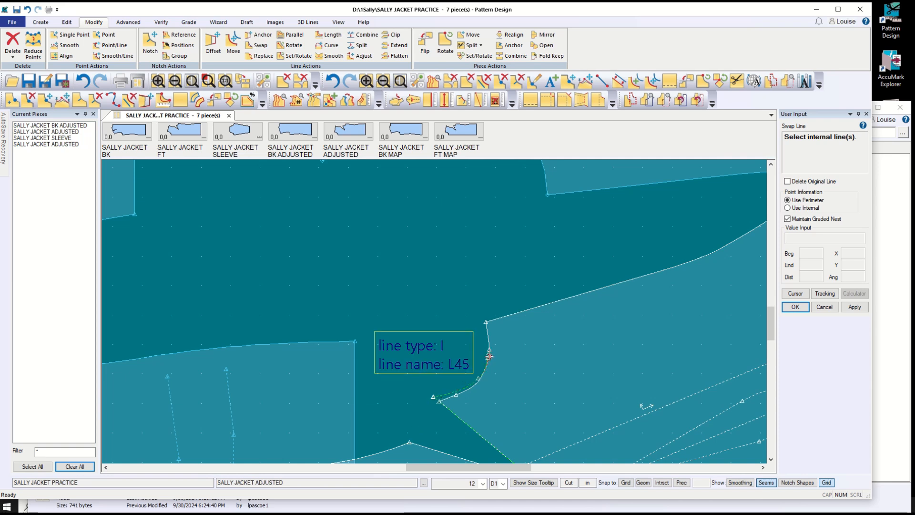
click(500, 383)
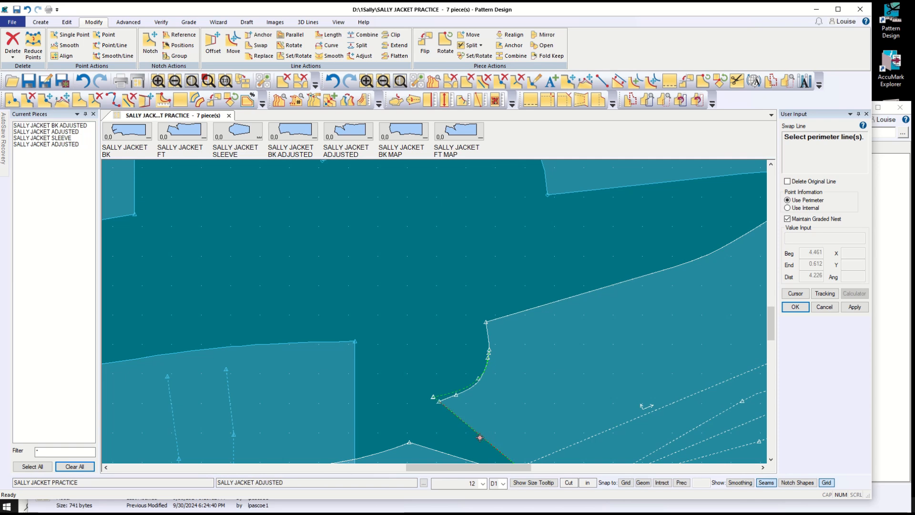
click(447, 399)
click(473, 389)
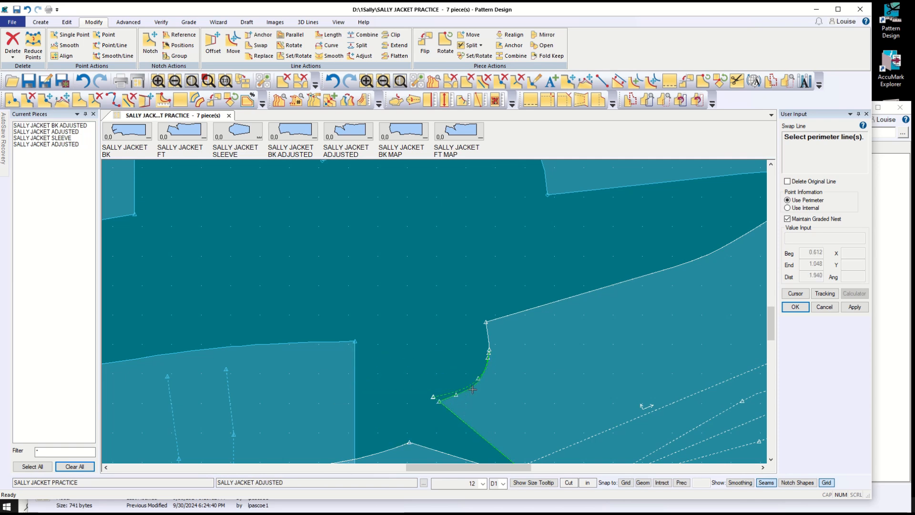
right_click(500, 361)
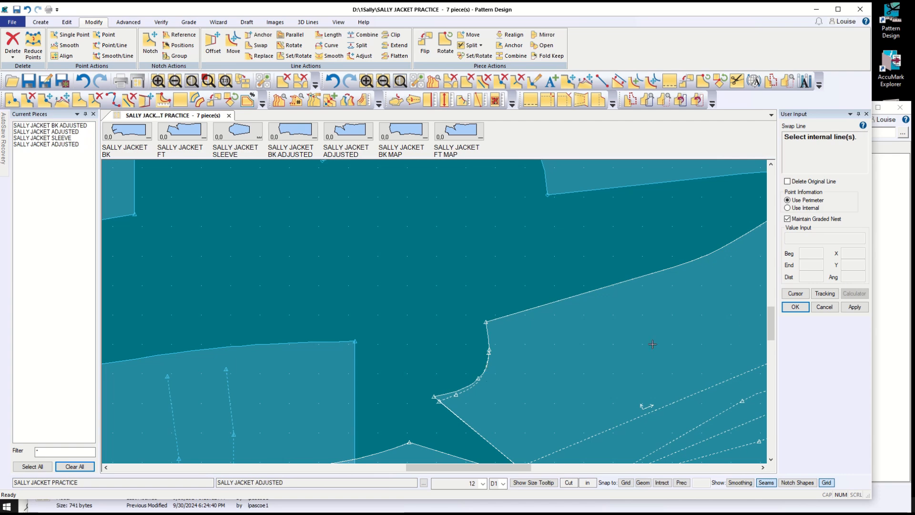
click(824, 308)
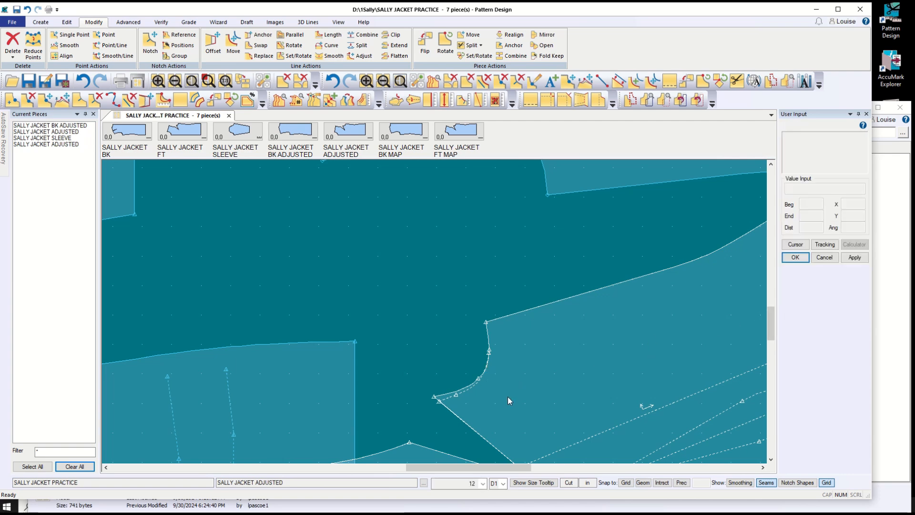
- Move the unrotated adjusted front, the sleeve and the adjusted back well clear of the rotated front in the work area
scroll(508, 400, down, 5)
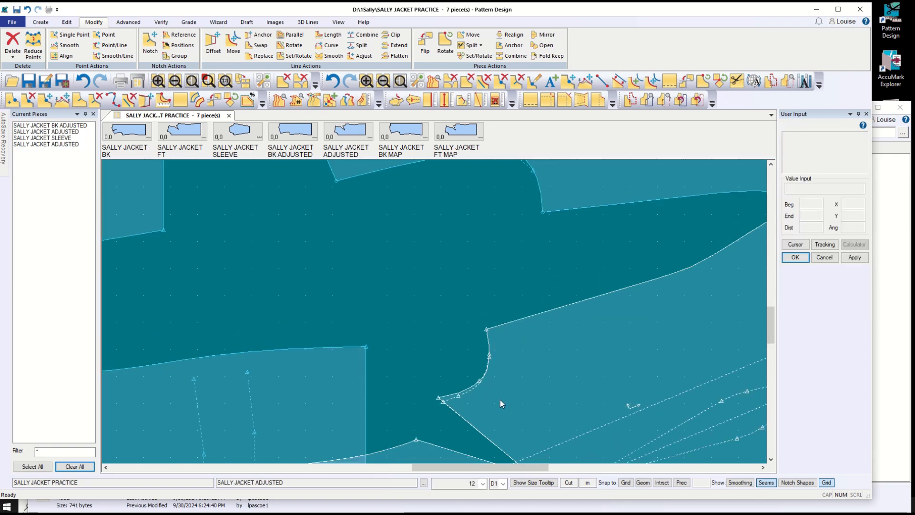
scroll(495, 405, down, 2)
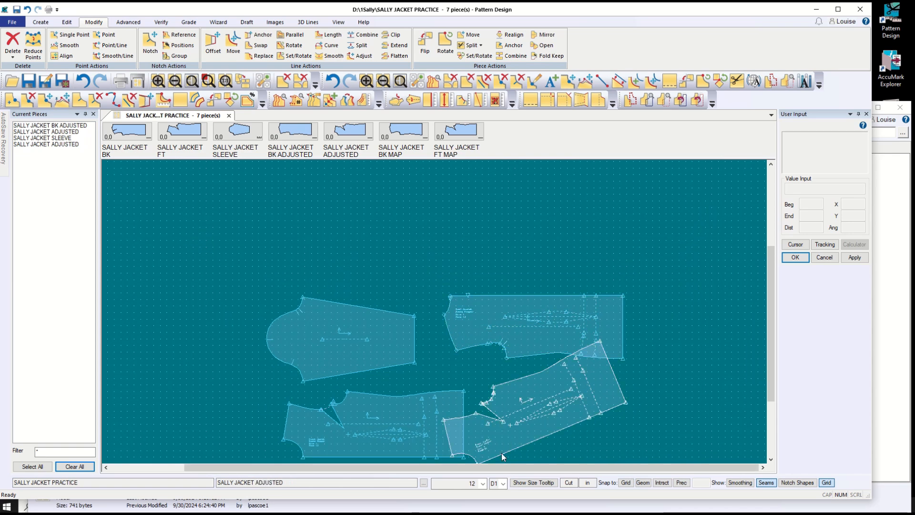
click(825, 257)
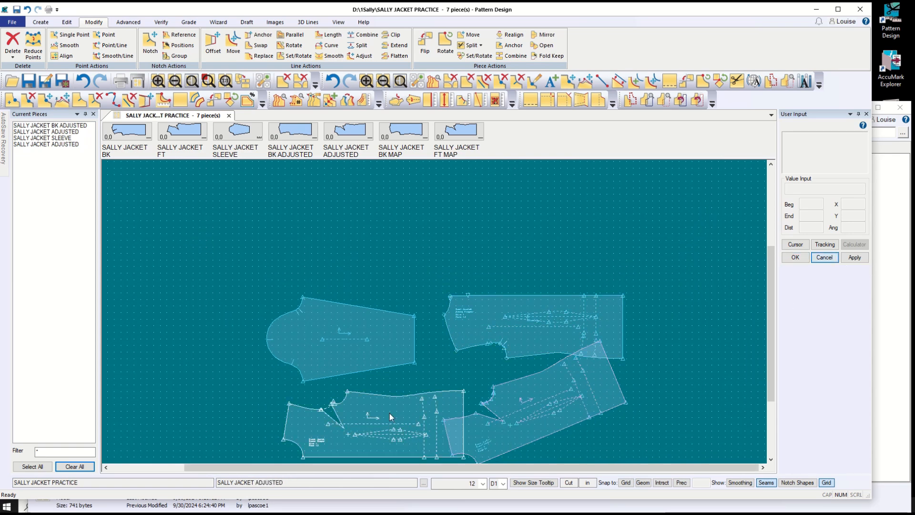
drag(377, 436, 196, 212)
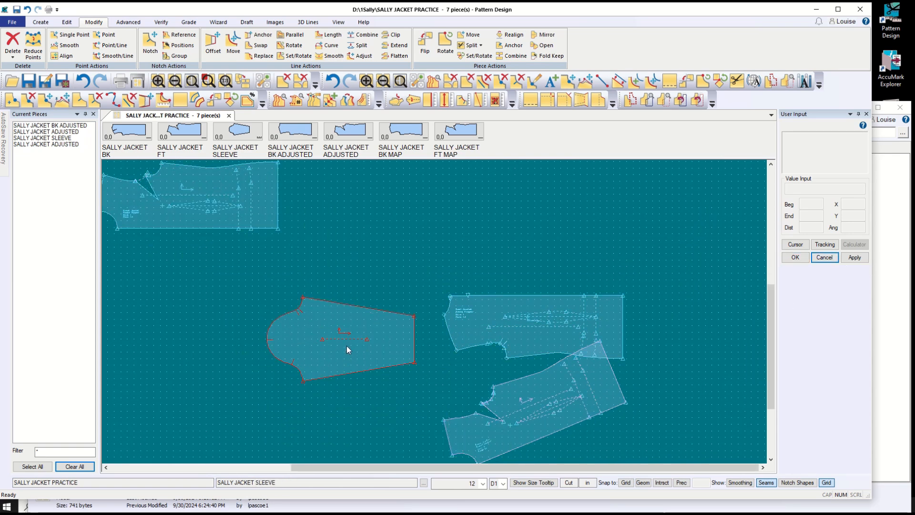
drag(347, 345, 353, 211)
drag(516, 339, 505, 225)
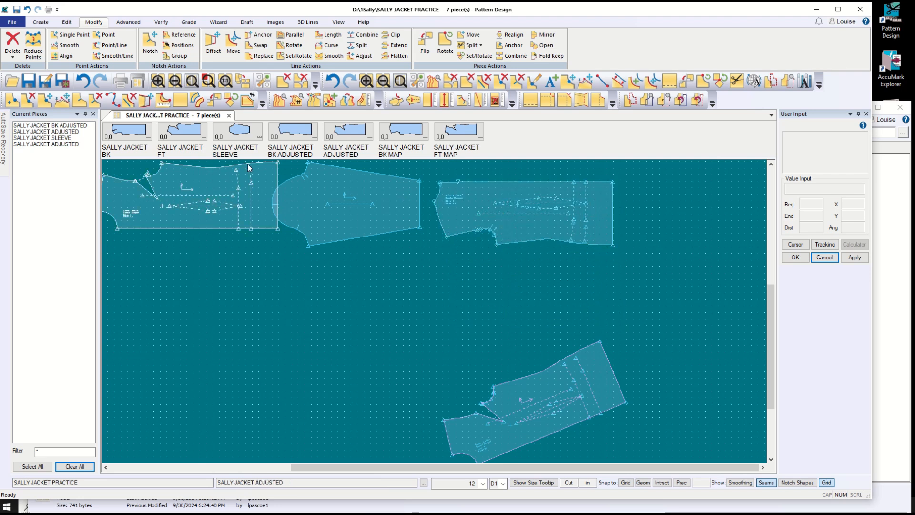
- Delete the unrotated adjusted front piece from the work area
click(13, 50)
click(30, 99)
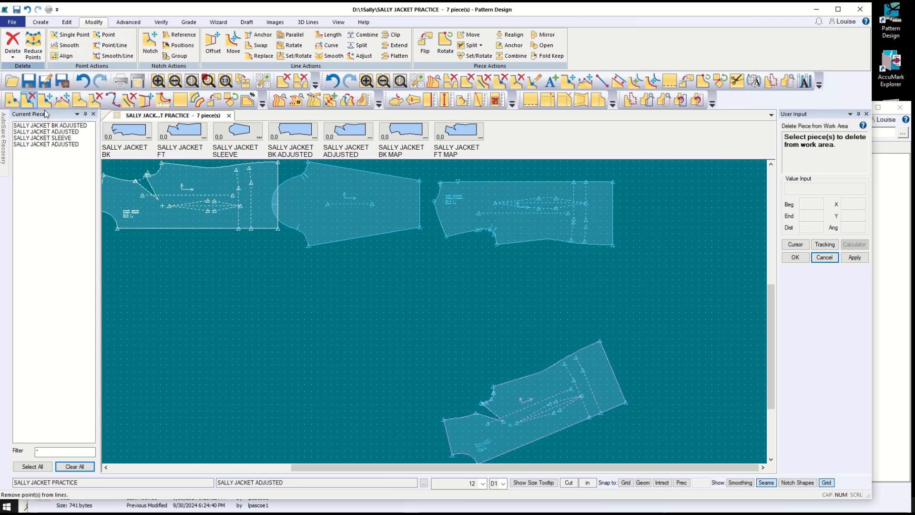
click(185, 200)
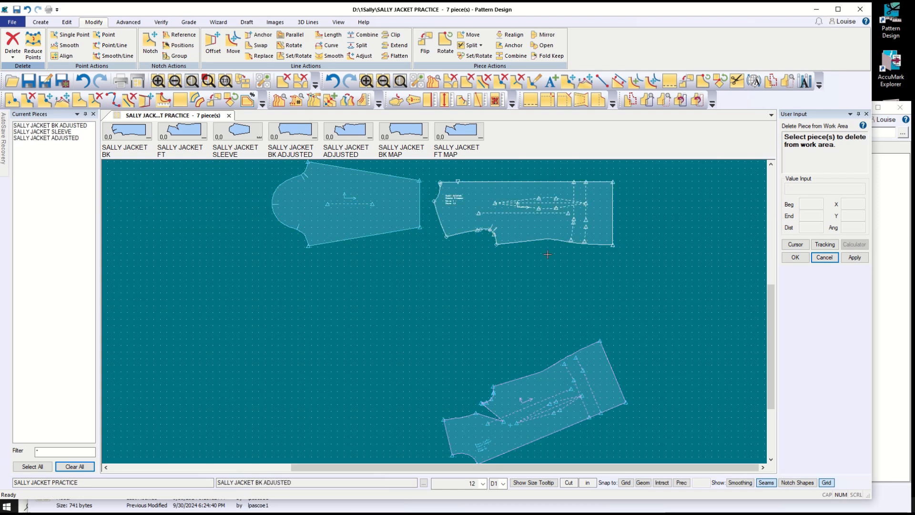
click(823, 258)
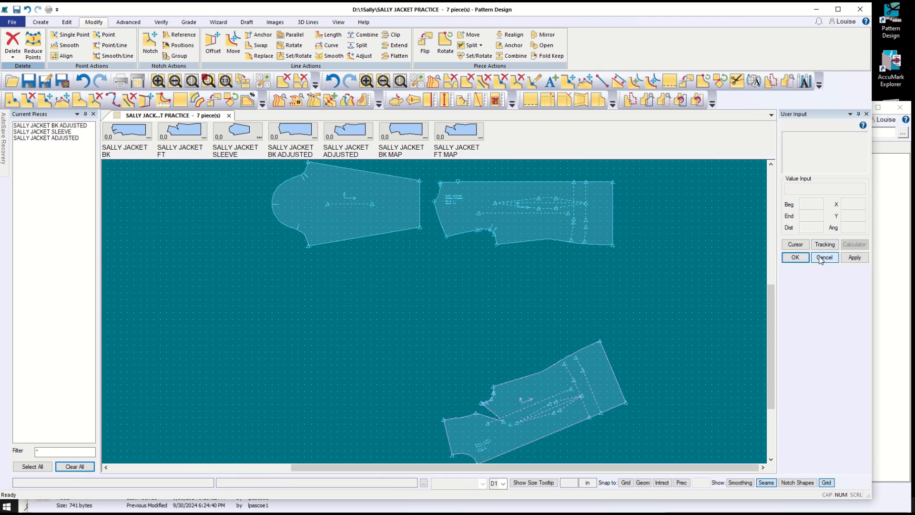
- Realign the rotated adjusted front to its grainline with the Realign Piece option
click(511, 34)
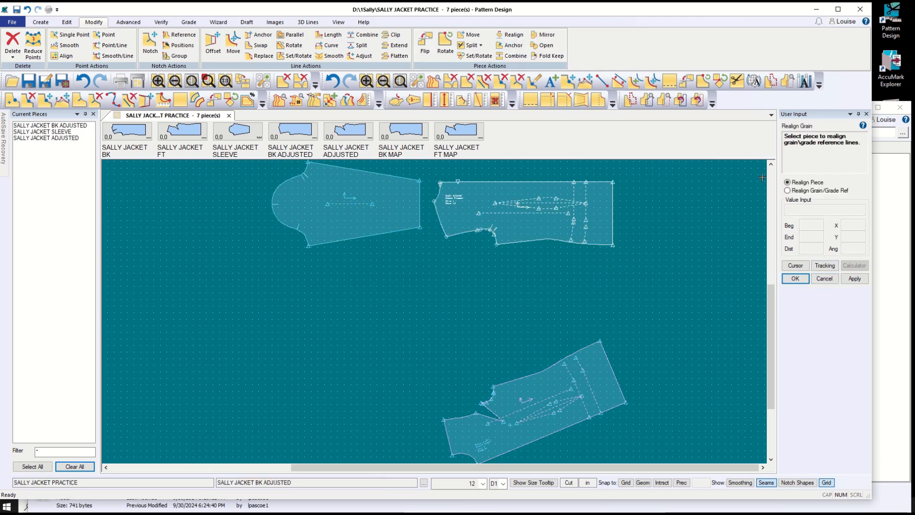
click(547, 414)
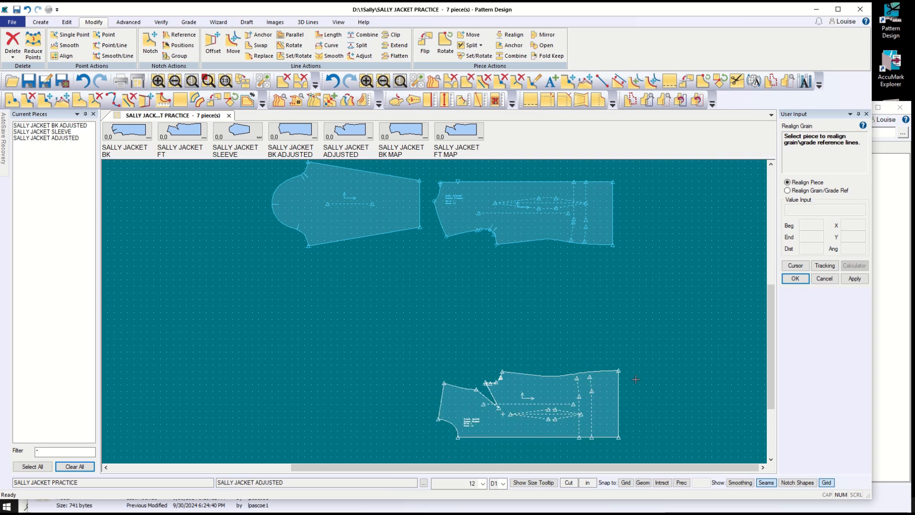
- Delete the old armhole line left inside the adjusted front beside the trued armhole curve
scroll(553, 434, up, 5)
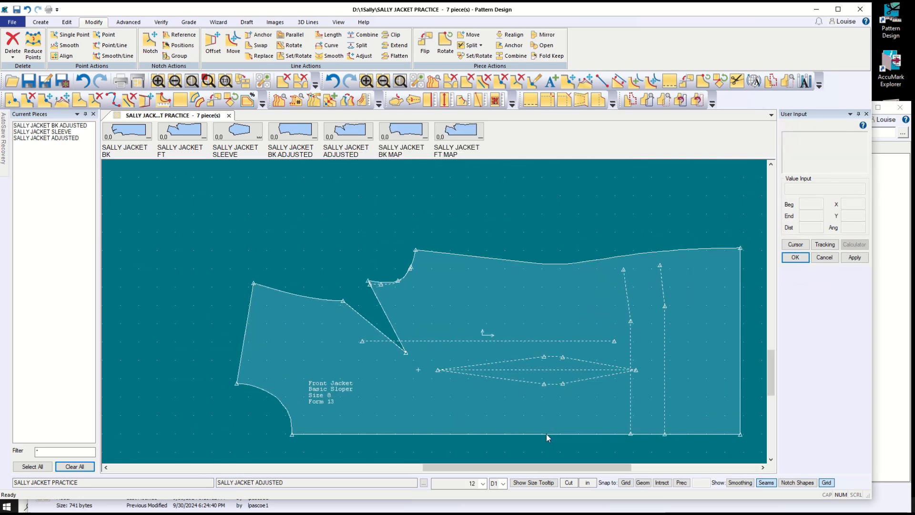
scroll(534, 410, up, 3)
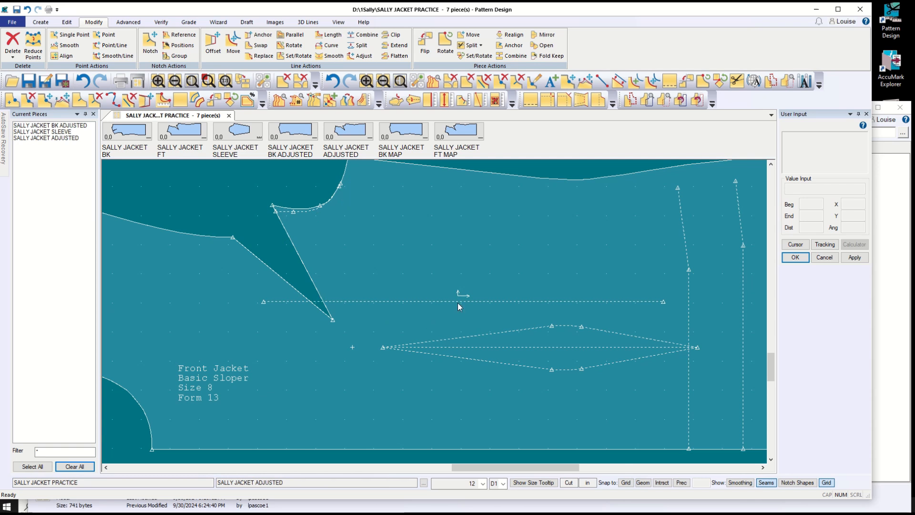
click(13, 48)
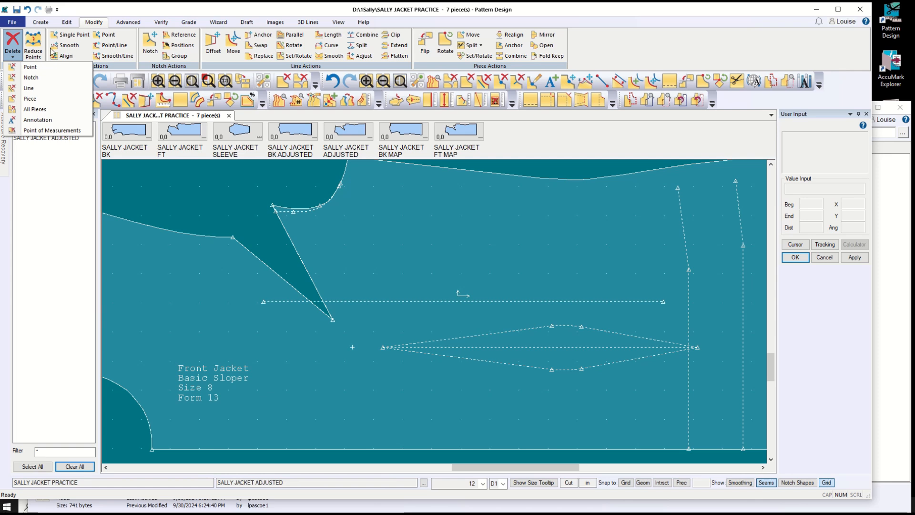
click(29, 88)
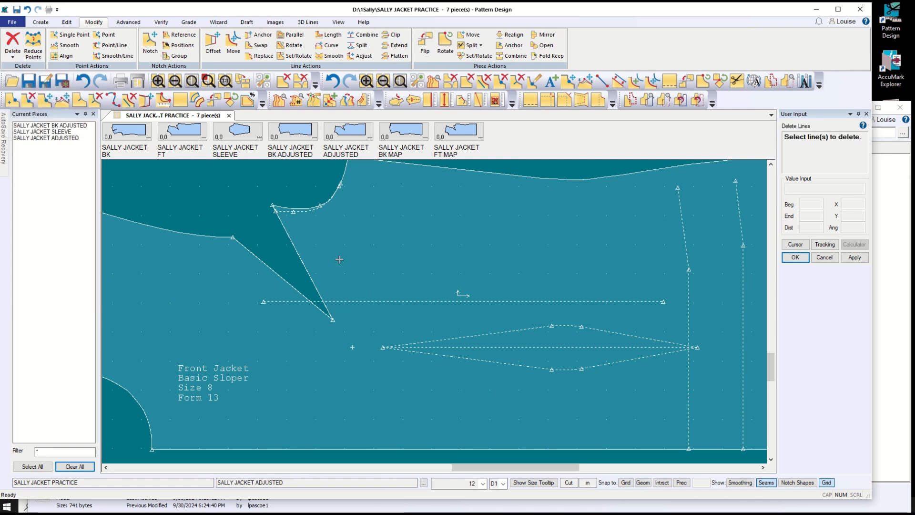
click(289, 214)
right_click(303, 213)
- Move the adjusted front's grainline below the waist dart with the Move Line command
click(262, 35)
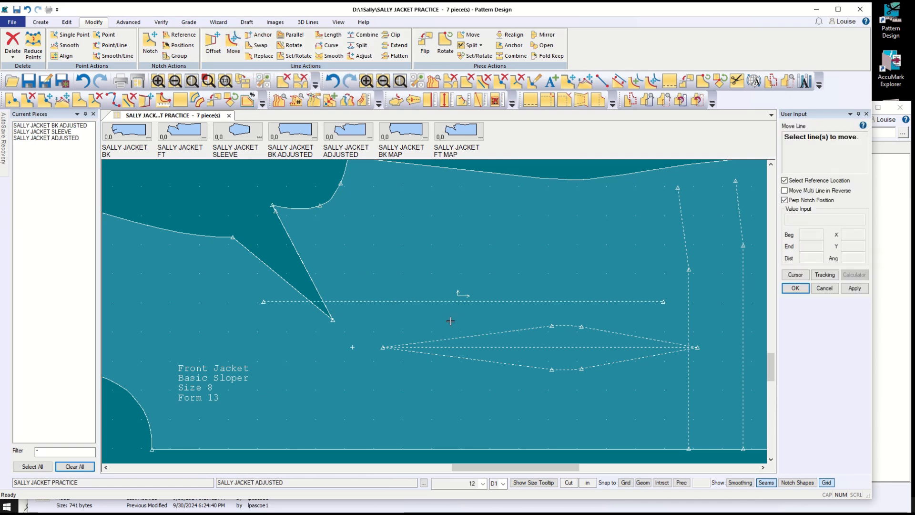
click(452, 299)
right_click(390, 310)
click(439, 315)
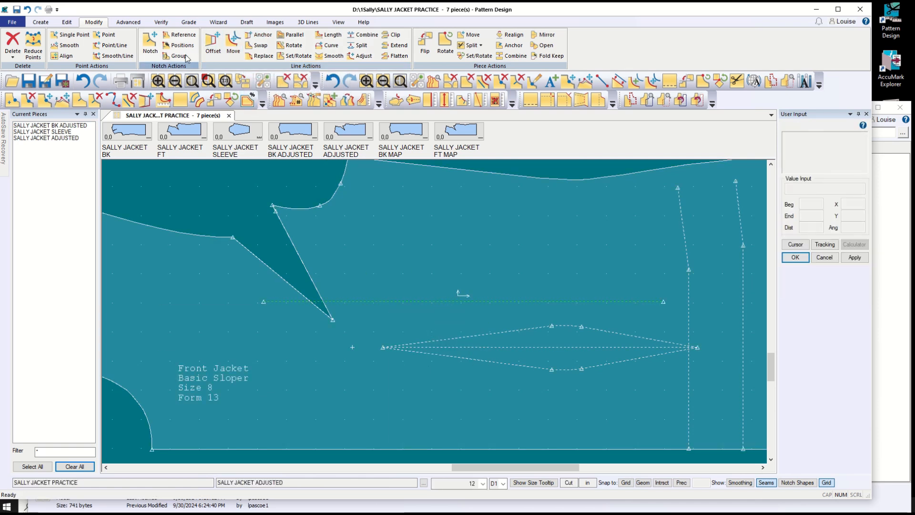
click(233, 43)
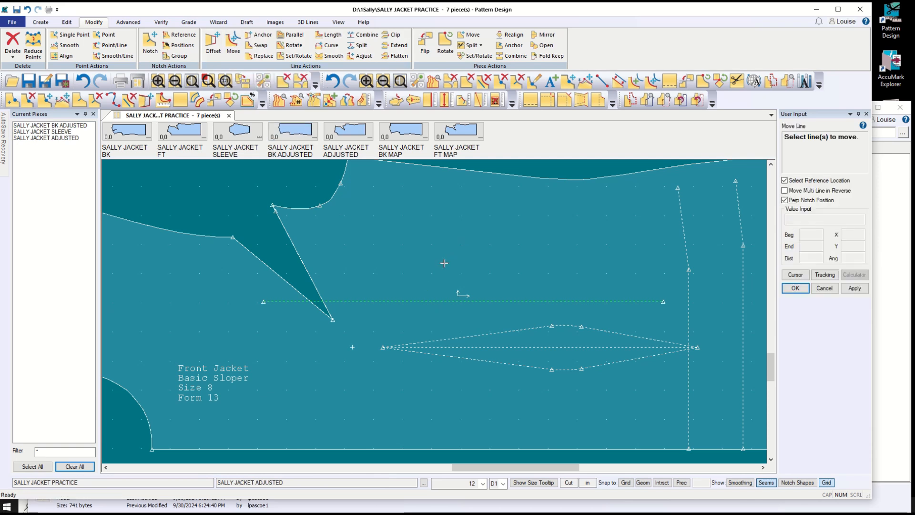
click(438, 300)
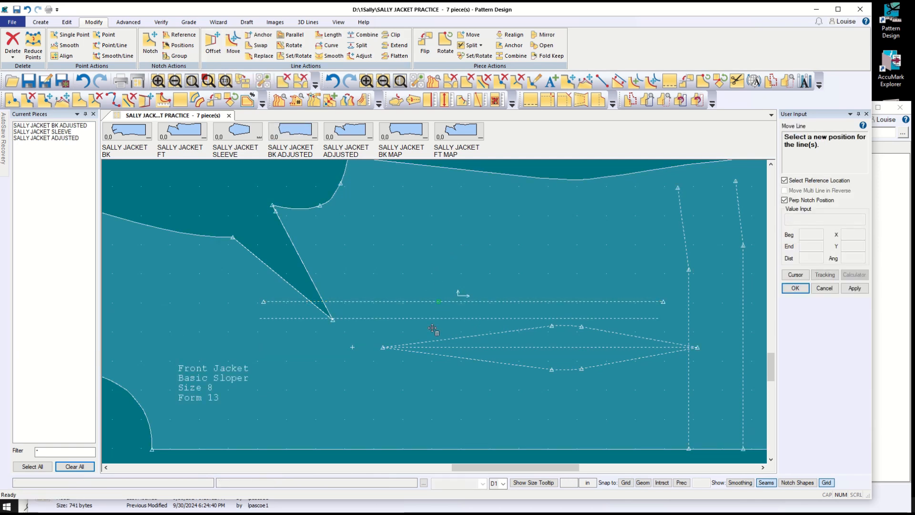
click(440, 409)
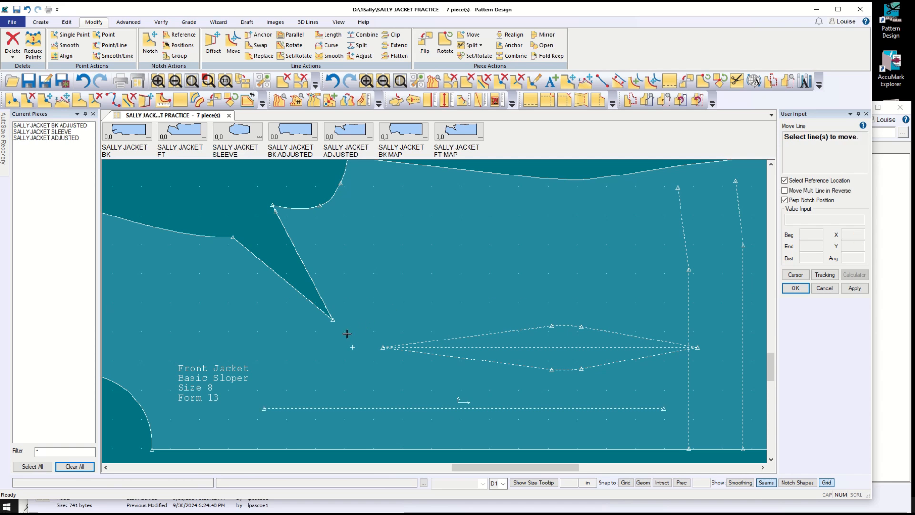
scroll(288, 253, up, 3)
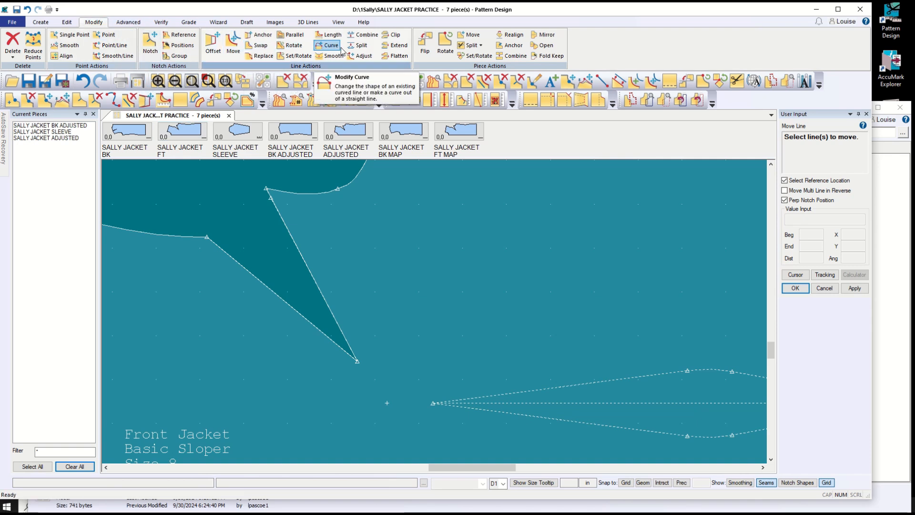
click(358, 38)
click(270, 196)
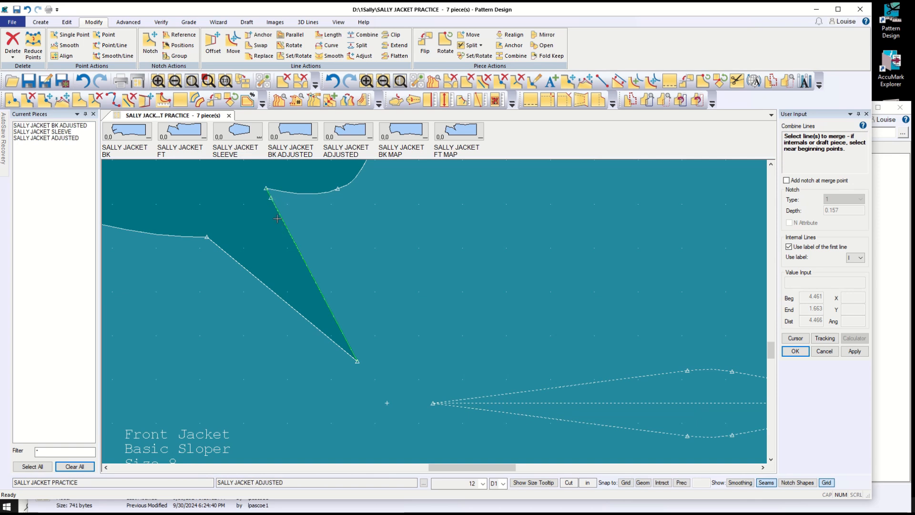
click(270, 288)
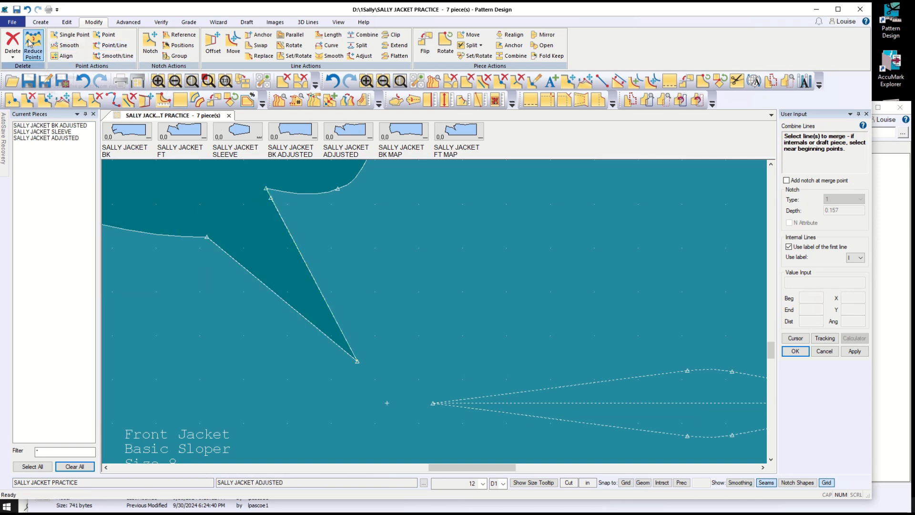
- Delete the old dart leg line left over along the trued armhole dart of the adjusted front
click(13, 55)
click(27, 90)
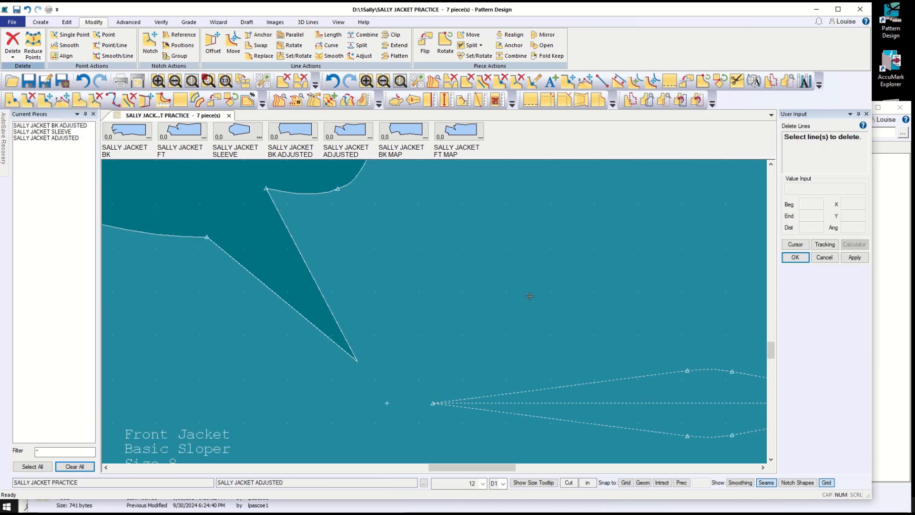
scroll(527, 299, down, 3)
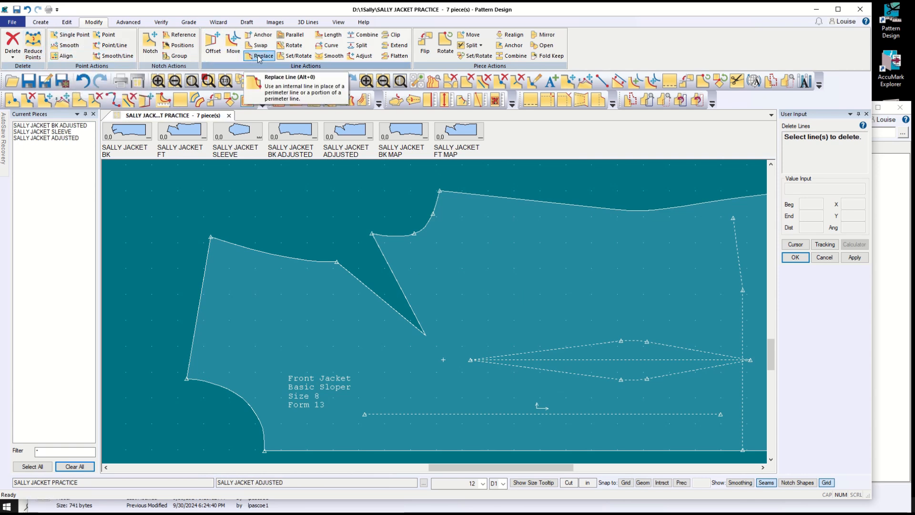
- Combine the segments of the adjusted front's armhole curve between the armhole dart and the side seam into one line
click(363, 35)
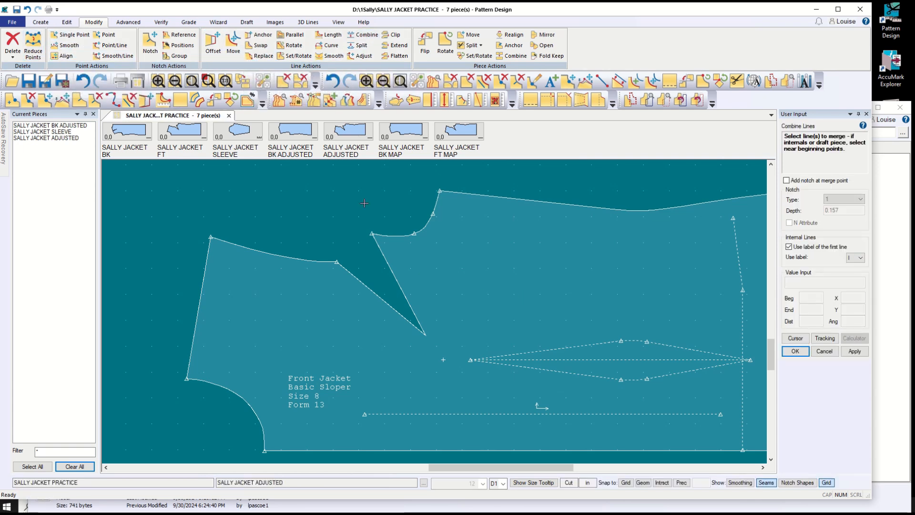
click(396, 235)
click(423, 227)
scroll(570, 279, up, 1)
scroll(570, 279, down, 3)
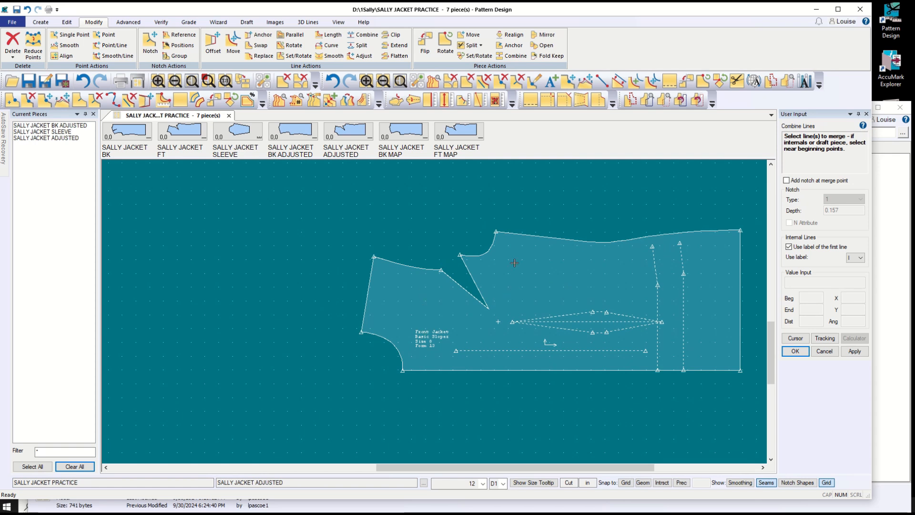
click(824, 350)
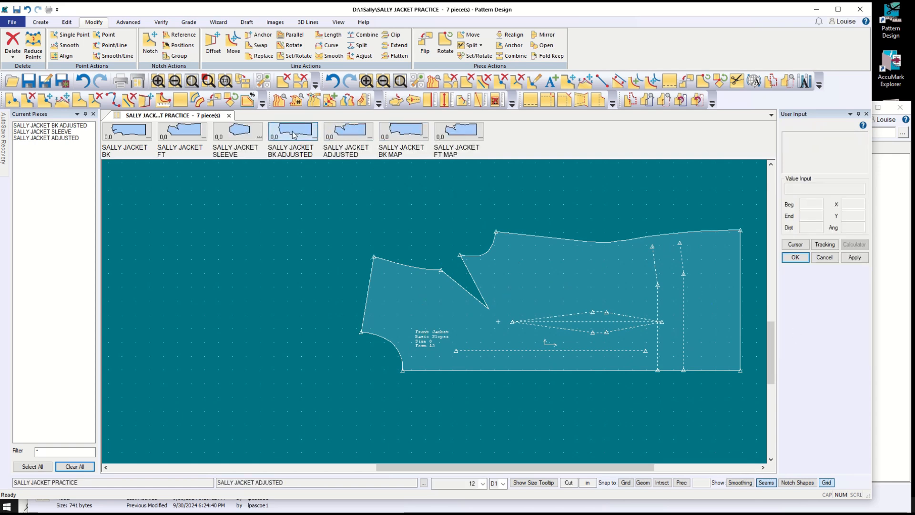
- Place another copy of the adjusted jacket back in the work area and examine its armhole curve up close
drag(292, 131, 303, 298)
click(304, 300)
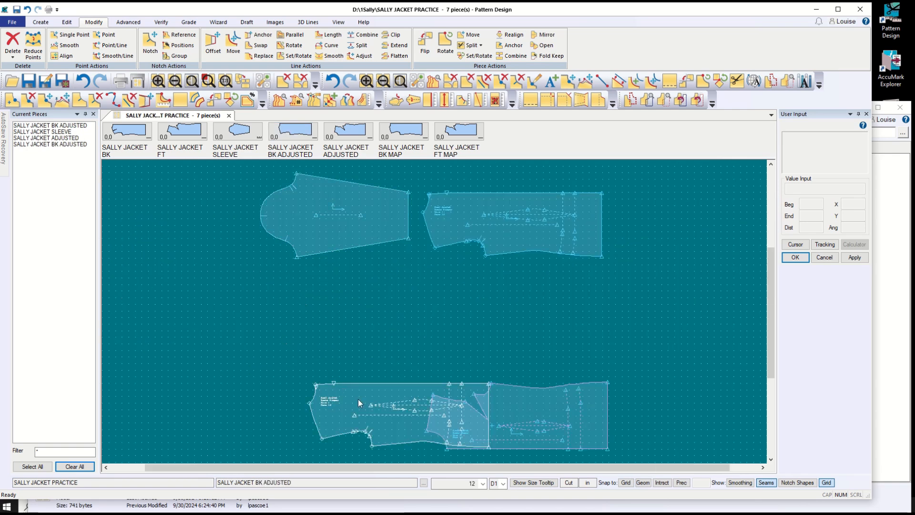
scroll(374, 448, up, 5)
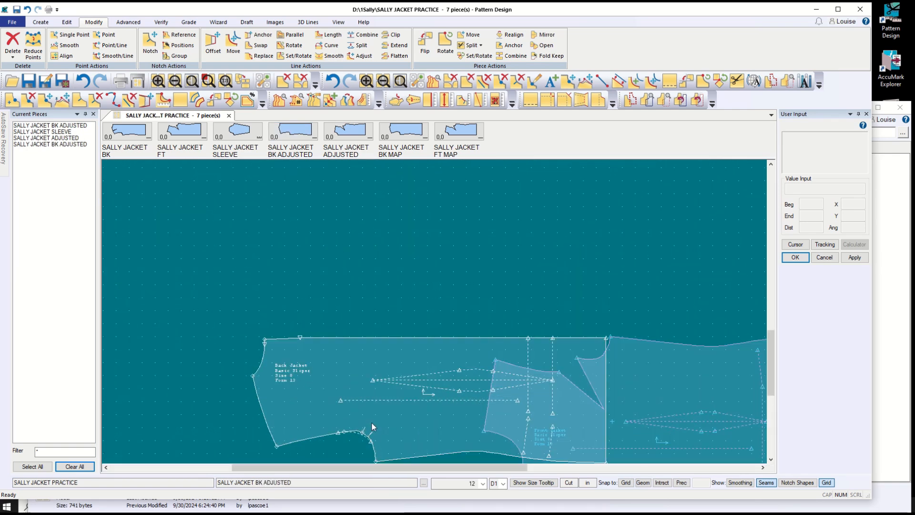
scroll(370, 422, up, 3)
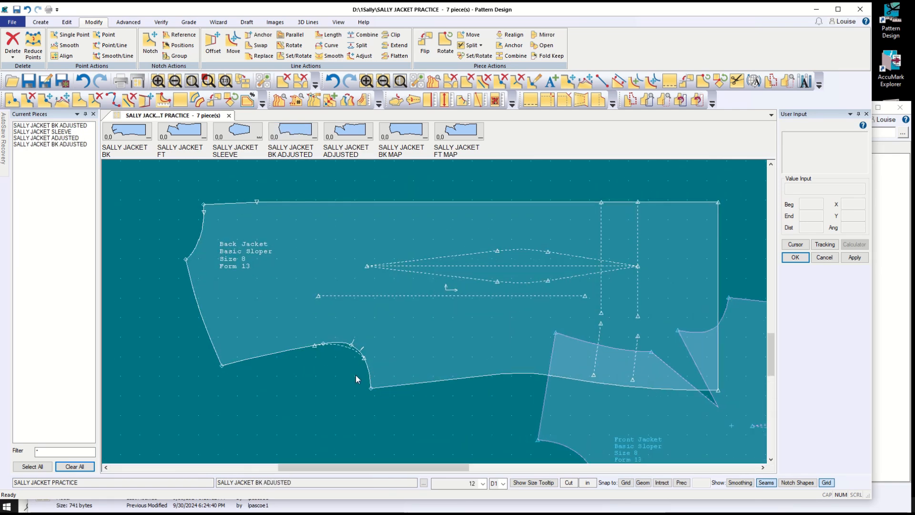
scroll(356, 374, up, 4)
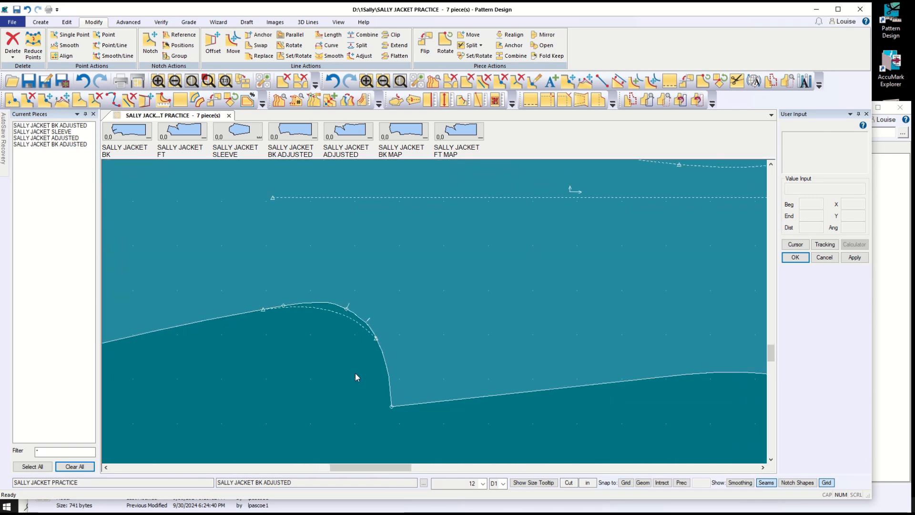
scroll(355, 374, up, 1)
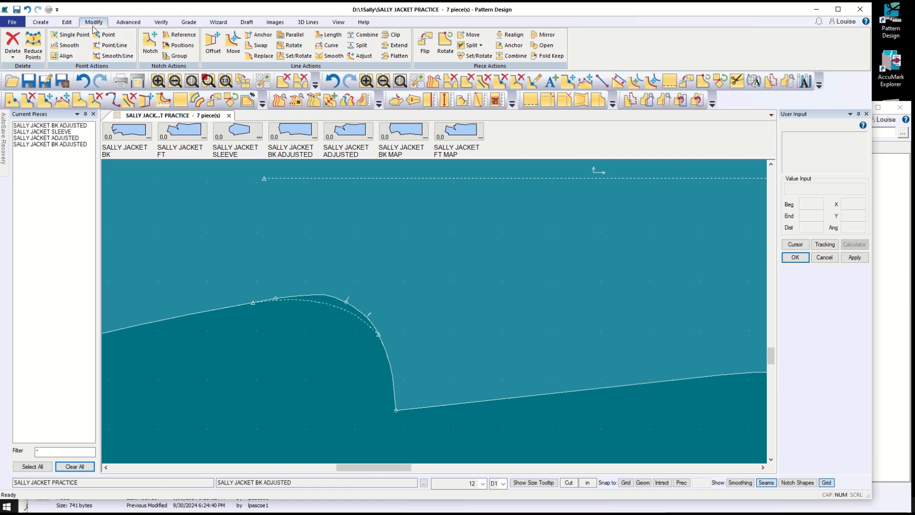
scroll(368, 367, up, 3)
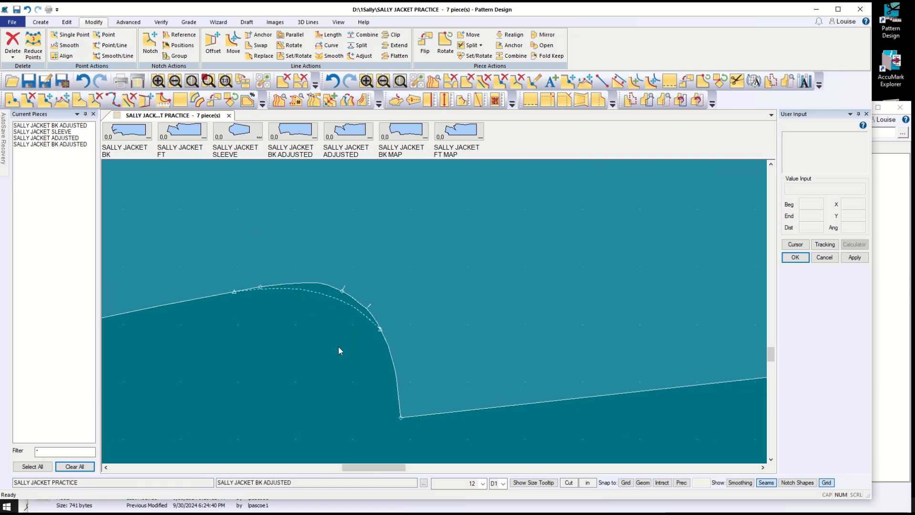
- Separate the new adjusted back copy from the adjusted front, placing the back above the front without overlap
scroll(346, 350, down, 4)
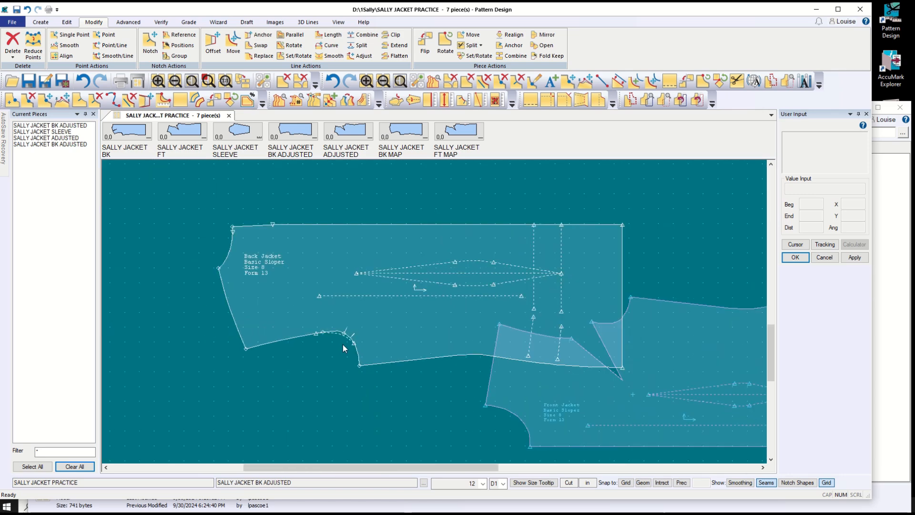
scroll(343, 345, down, 3)
drag(422, 286, 529, 237)
drag(517, 358, 444, 383)
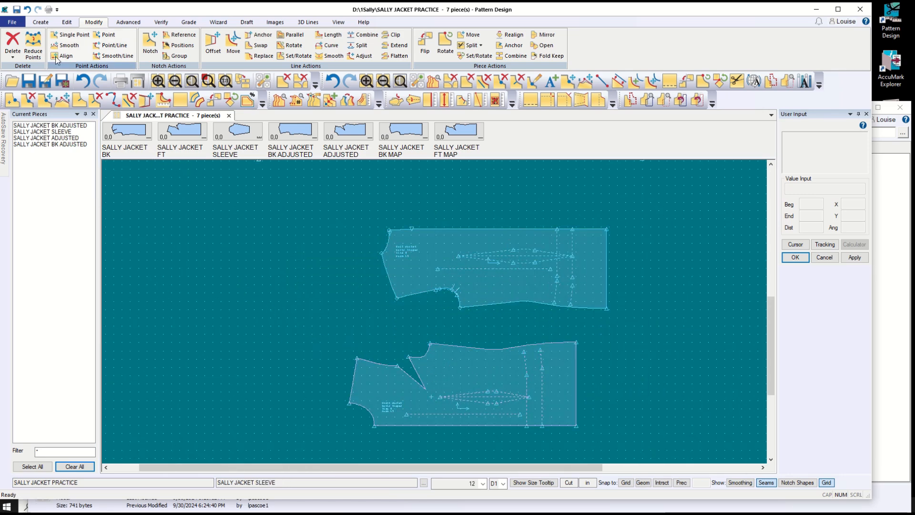
- Save the adjusted jacket front with the Save Pieces option
click(17, 9)
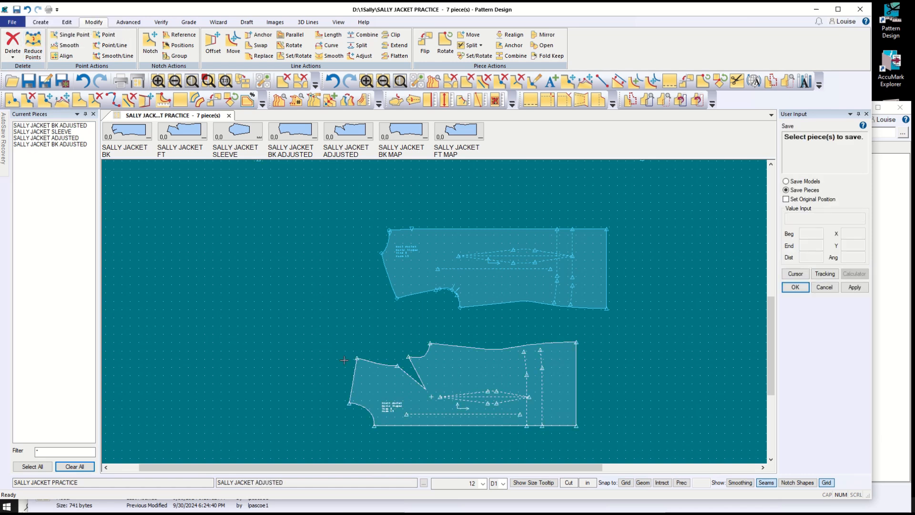
click(440, 388)
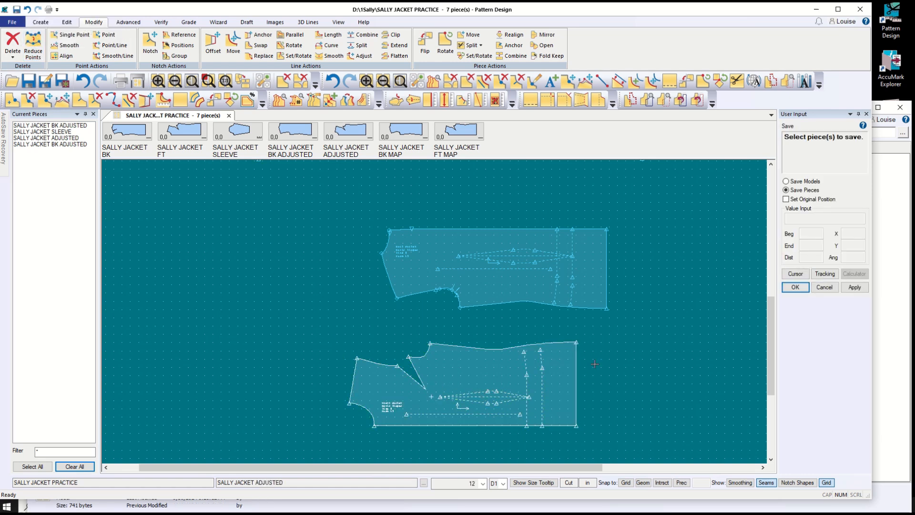
click(825, 287)
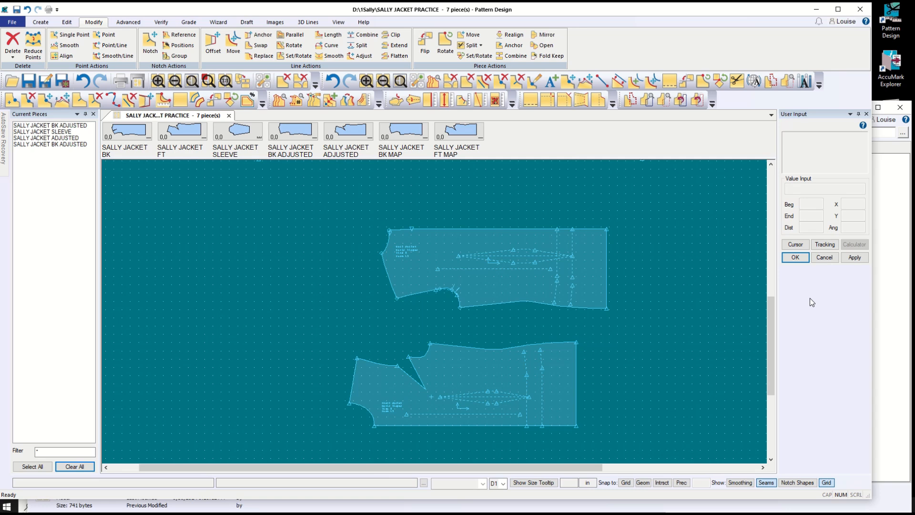
- Place another sleeve copy beside the adjusted front and back, and move the older sleeve and back copies well away from them
drag(244, 135, 277, 324)
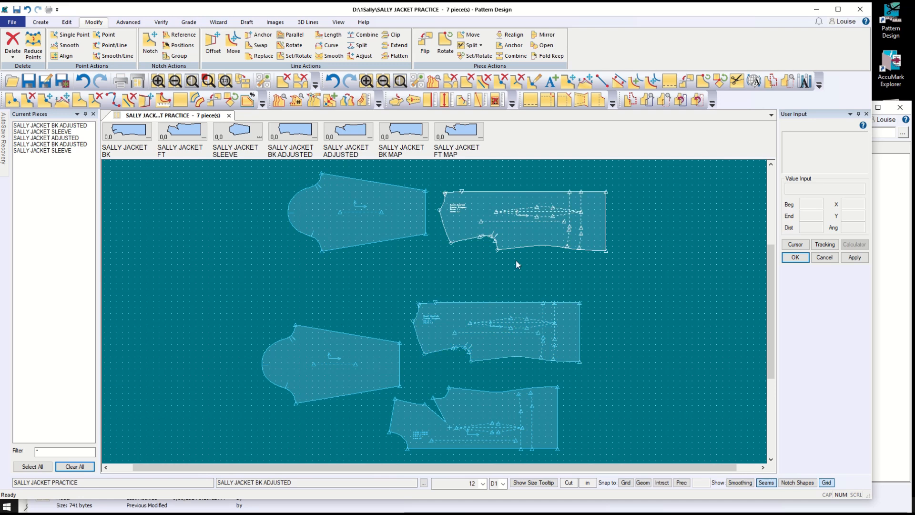
drag(380, 210, 186, 178)
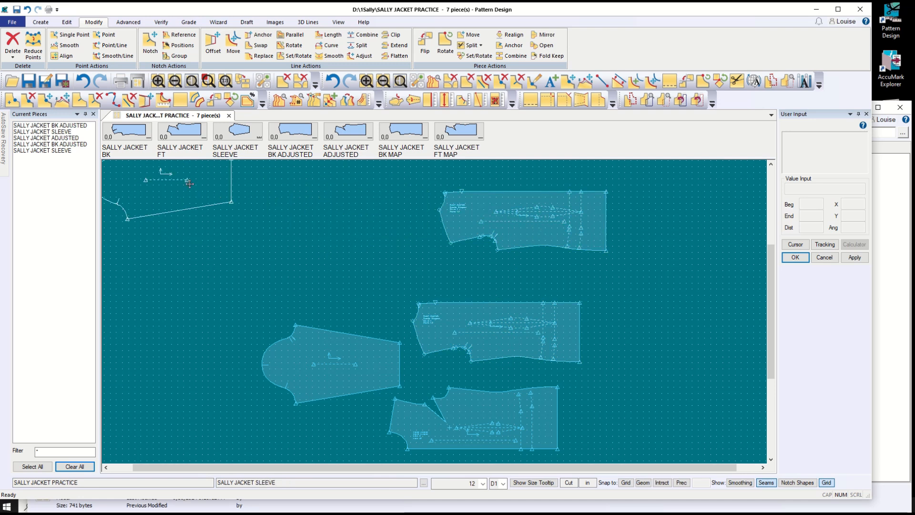
click(576, 226)
drag(576, 227, 220, 182)
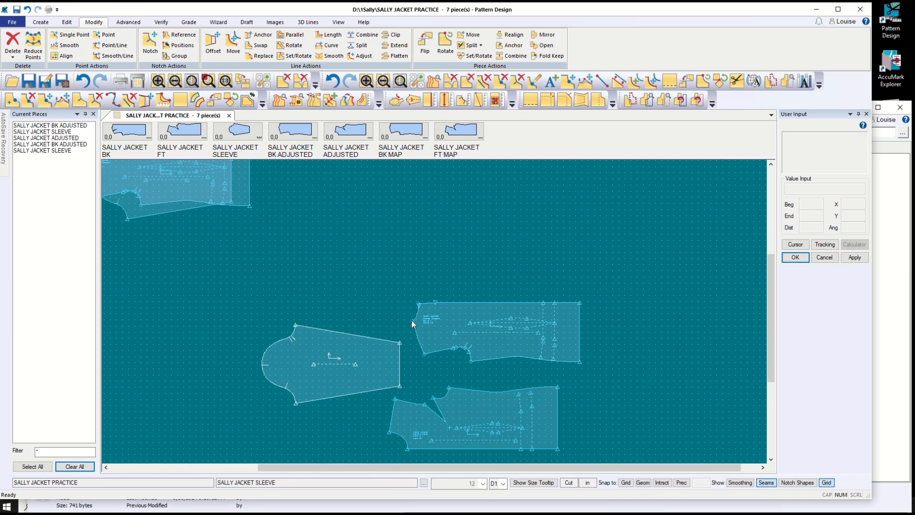
drag(539, 343, 524, 317)
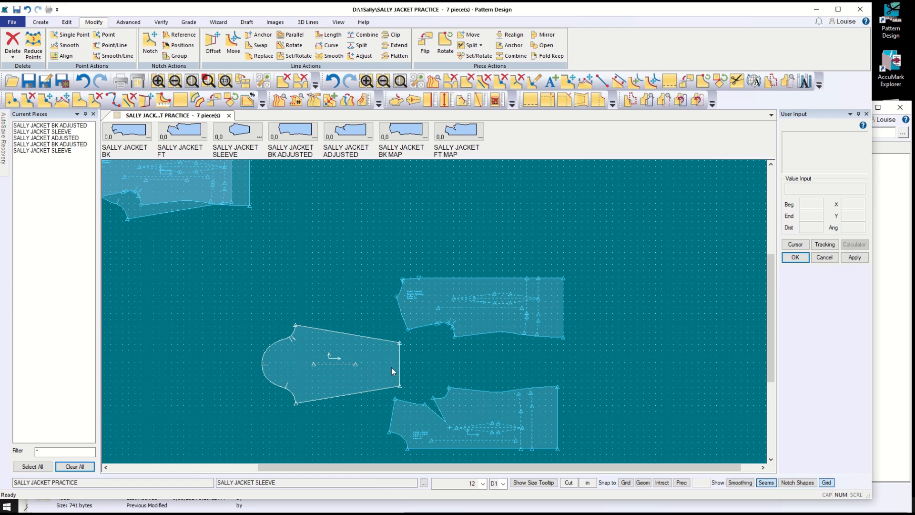
drag(394, 367, 398, 363)
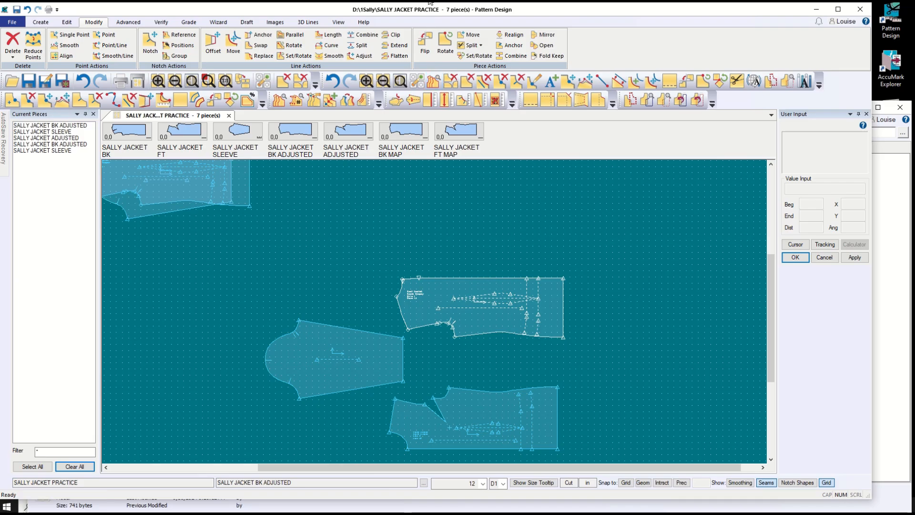
mouse_move(510, 7)
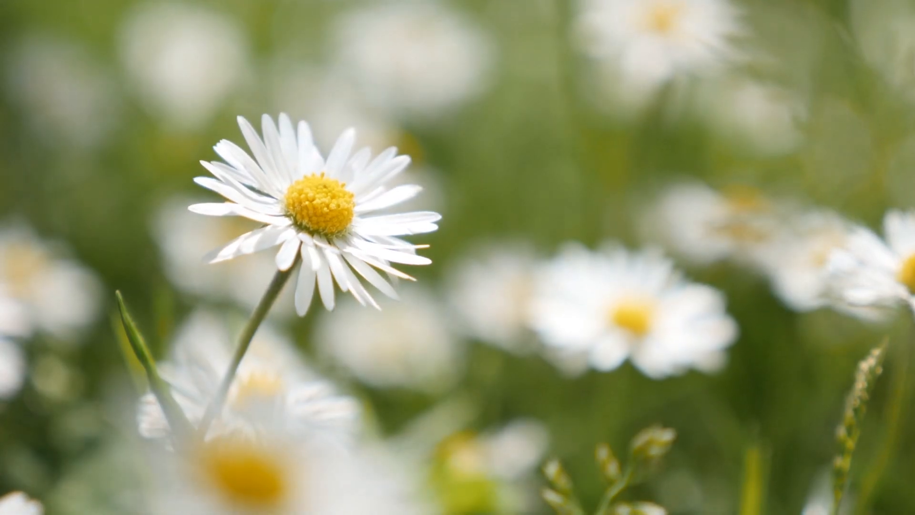